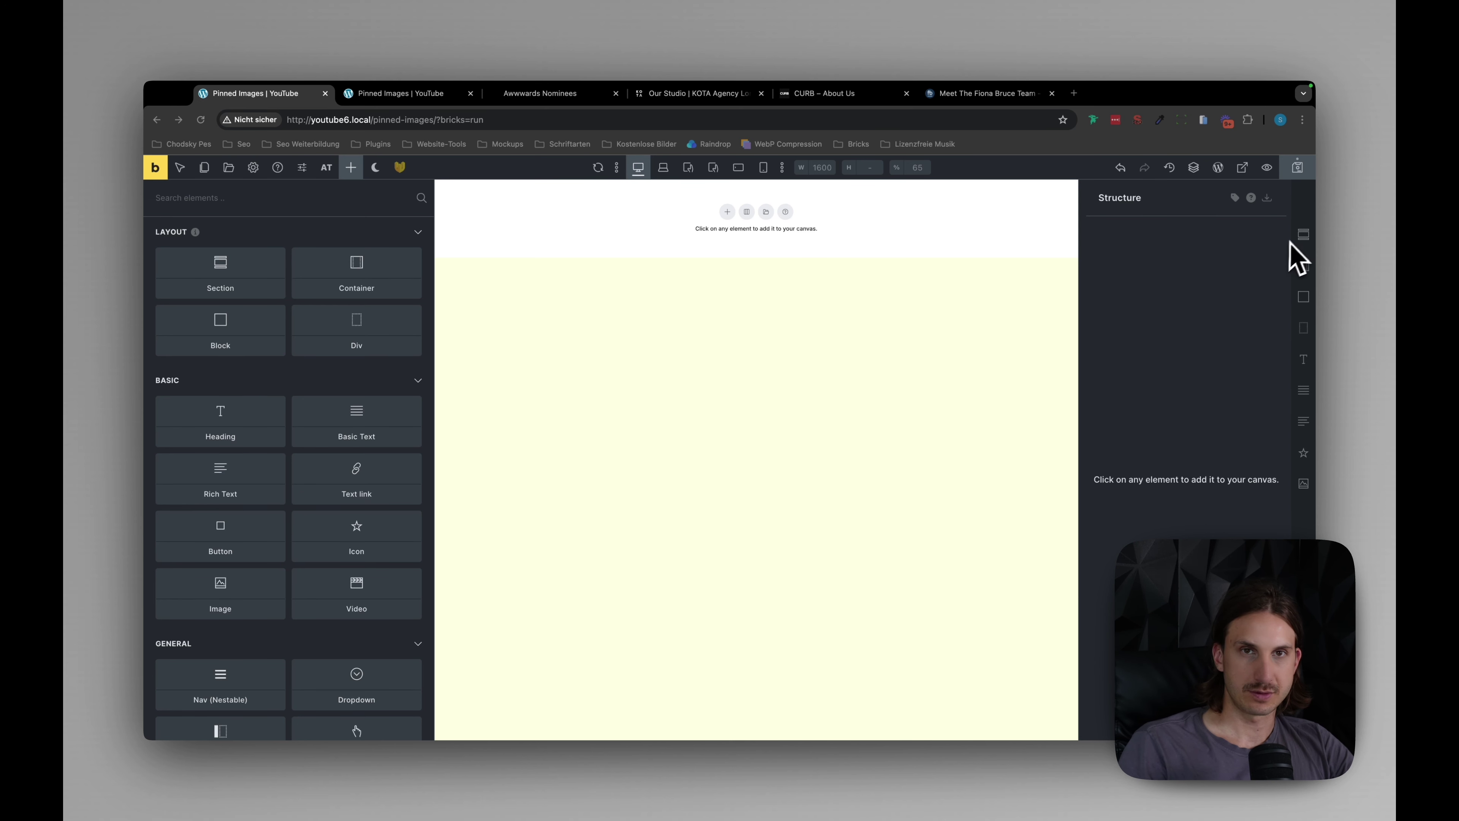
Add a section and place a block in its container, with two further blocks nested inside that block.
click(1303, 234)
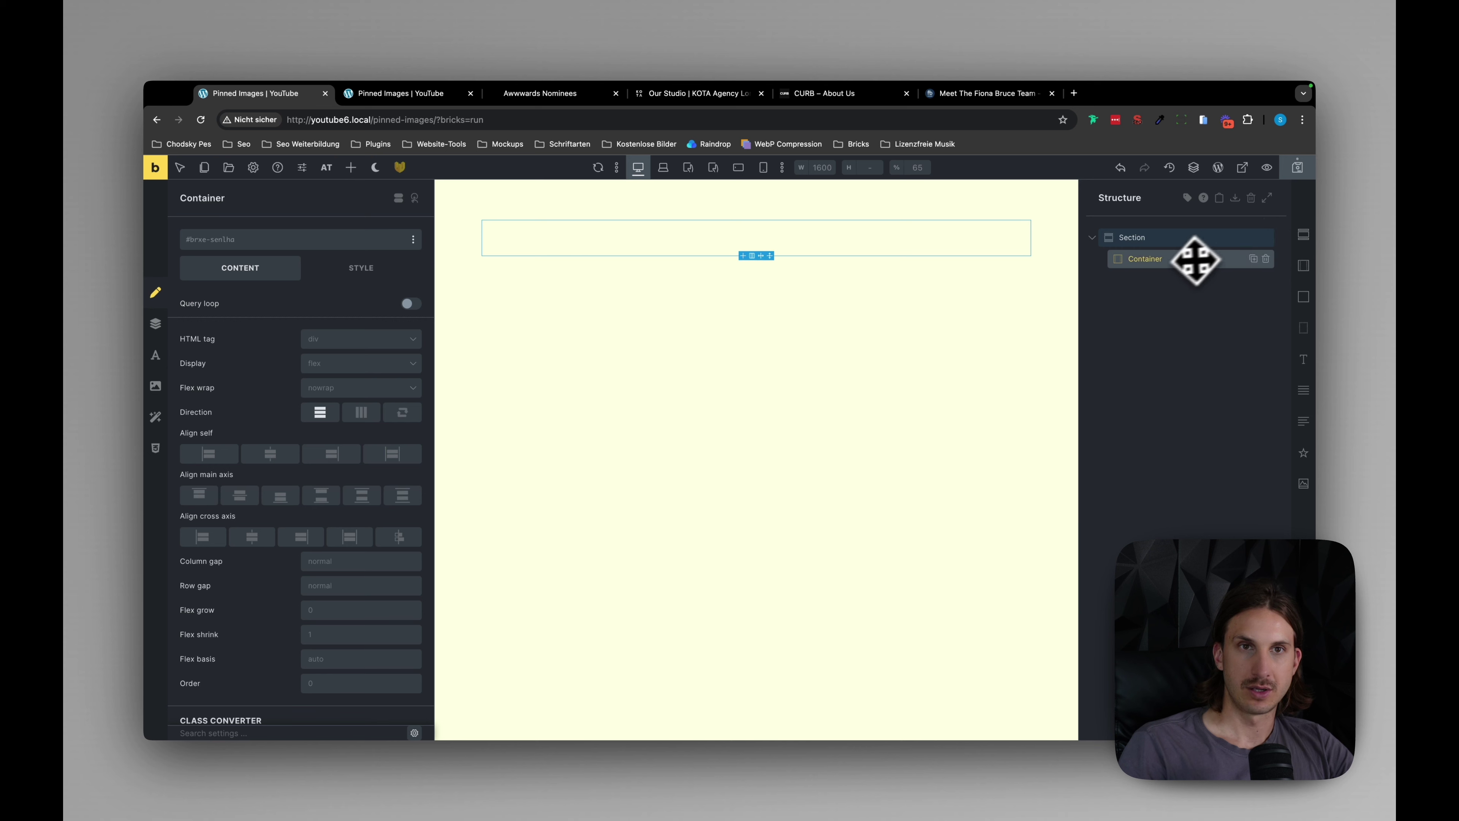
click(1305, 269)
drag(1307, 286, 1192, 290)
click(1312, 307)
click(1312, 307)
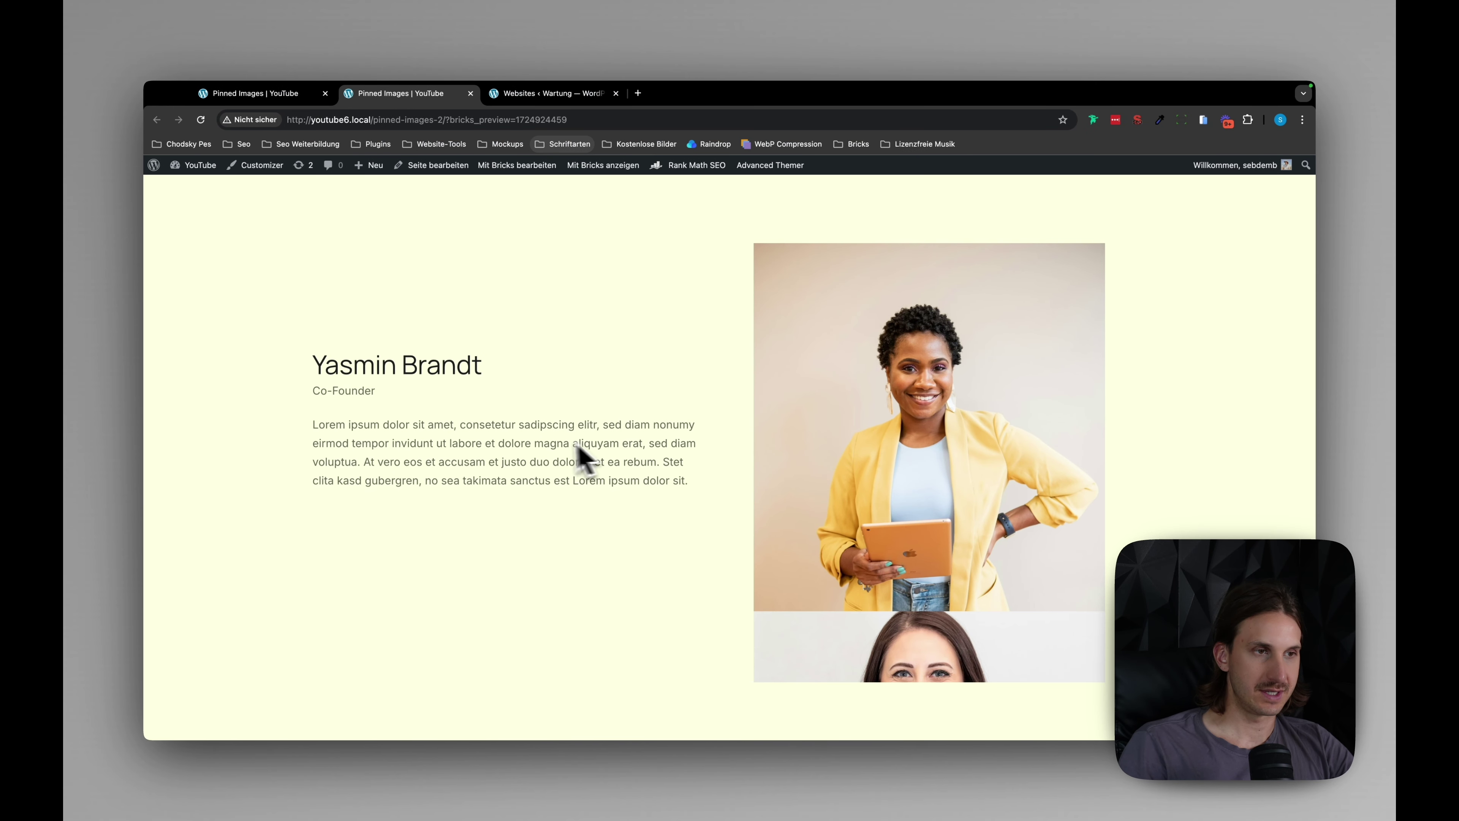
Make the parent block a grid with columns repeat(2, minmax(0, 1fr)) and a gap of var(--space-3xl), following the reference preview.
scroll(669, 397, down, 5)
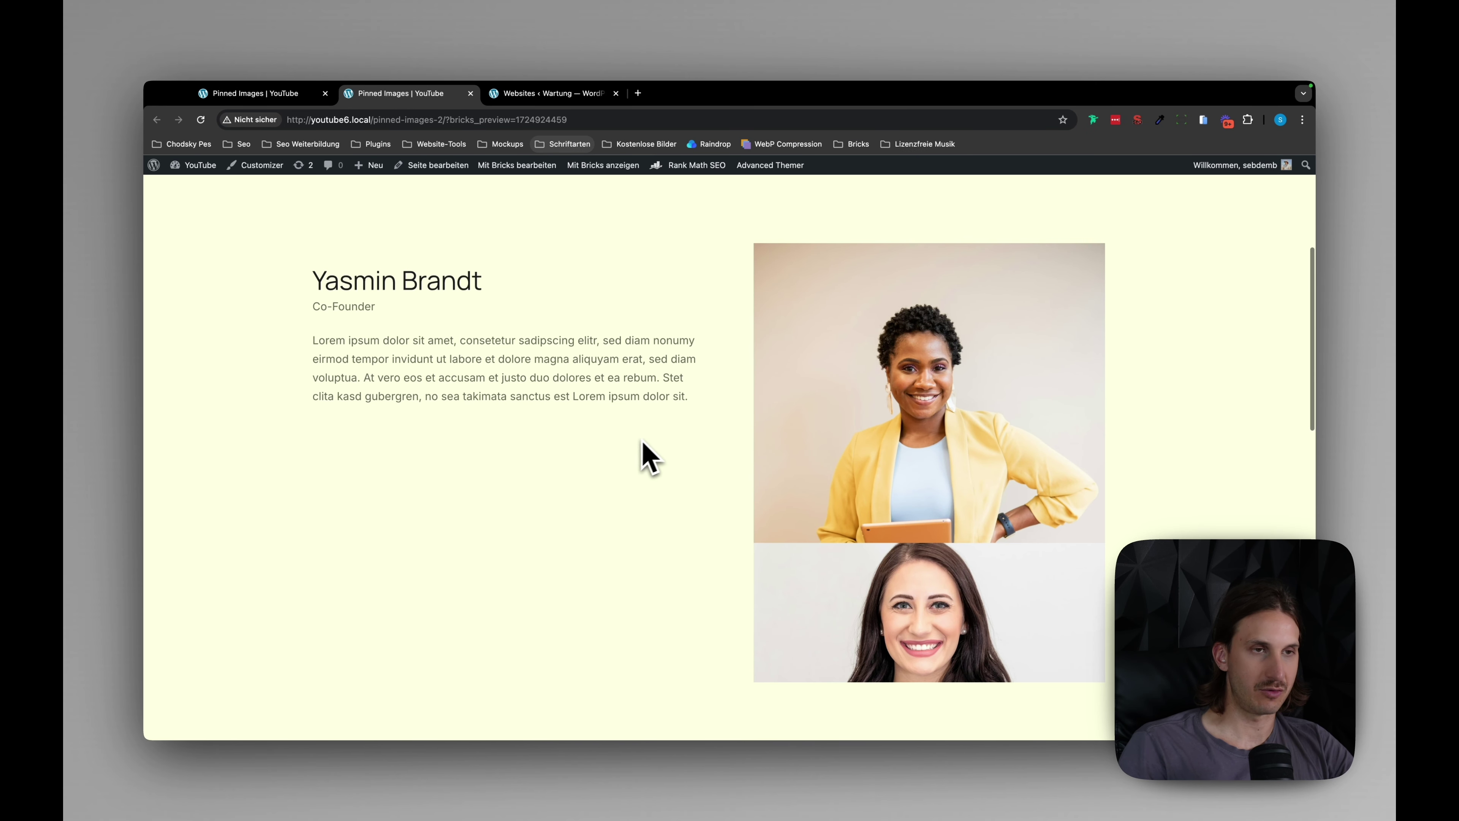
scroll(689, 426, up, 4)
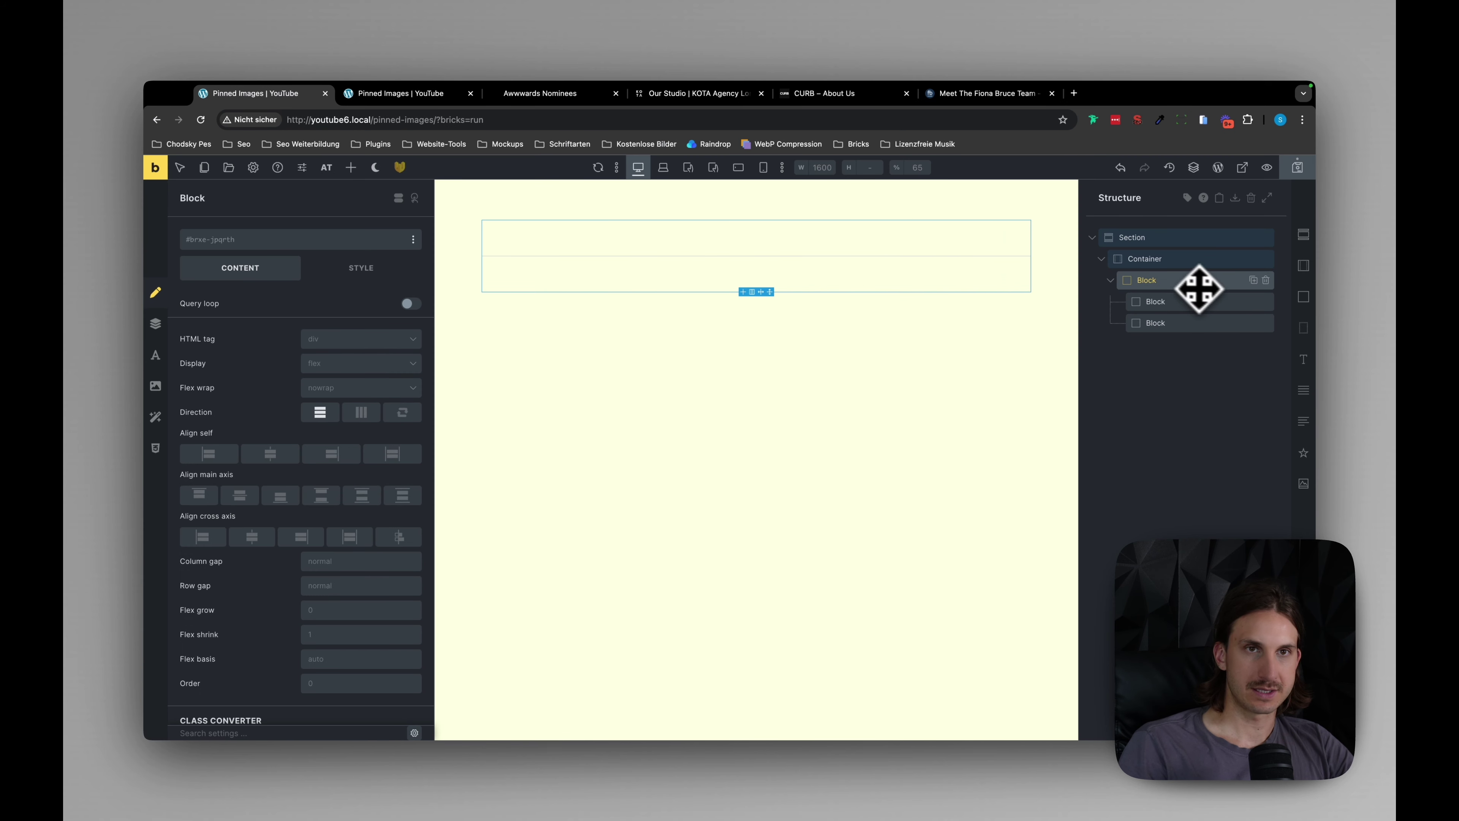
click(330, 371)
click(324, 429)
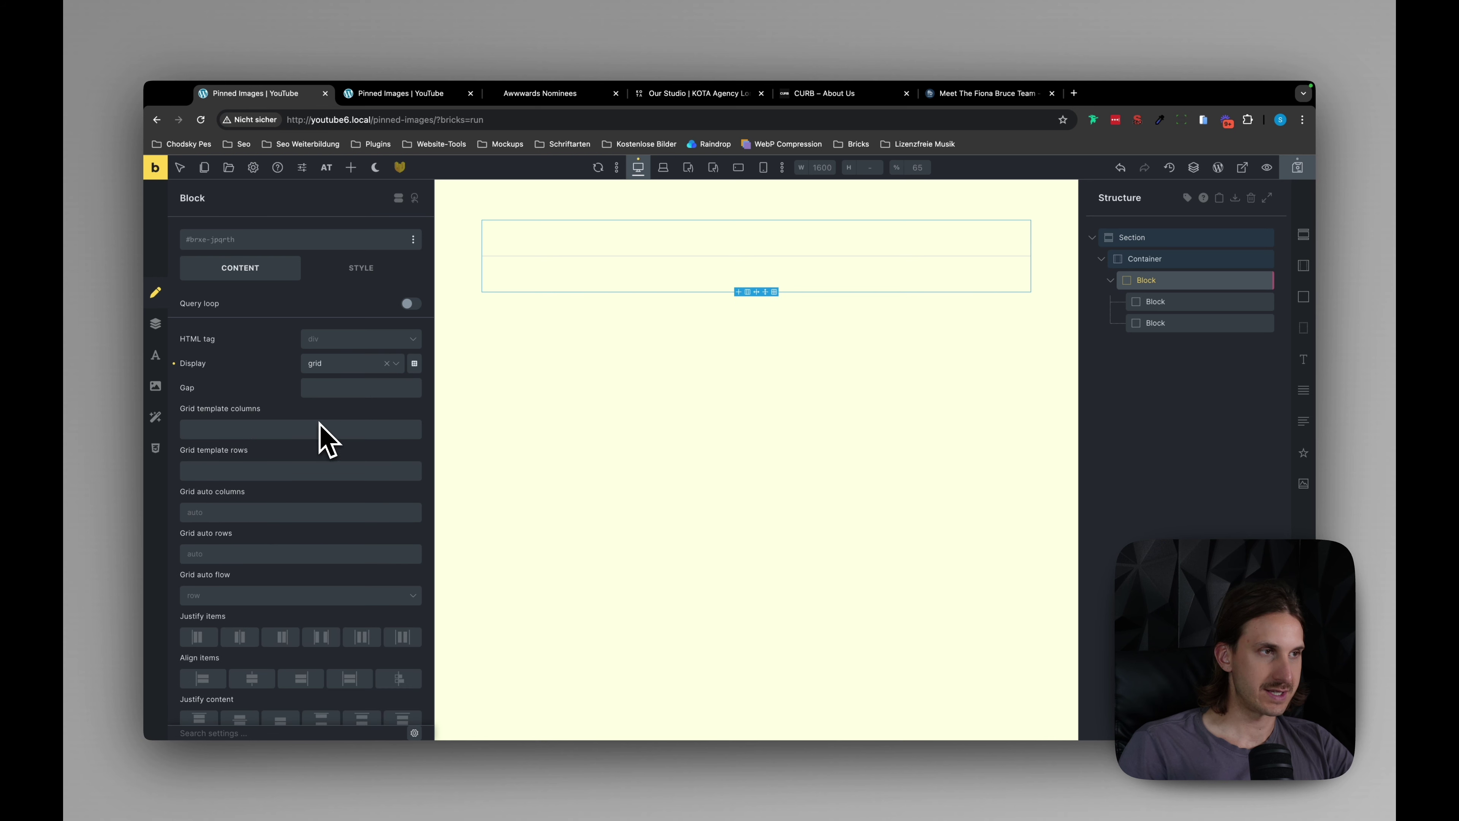
click(237, 430)
click(387, 424)
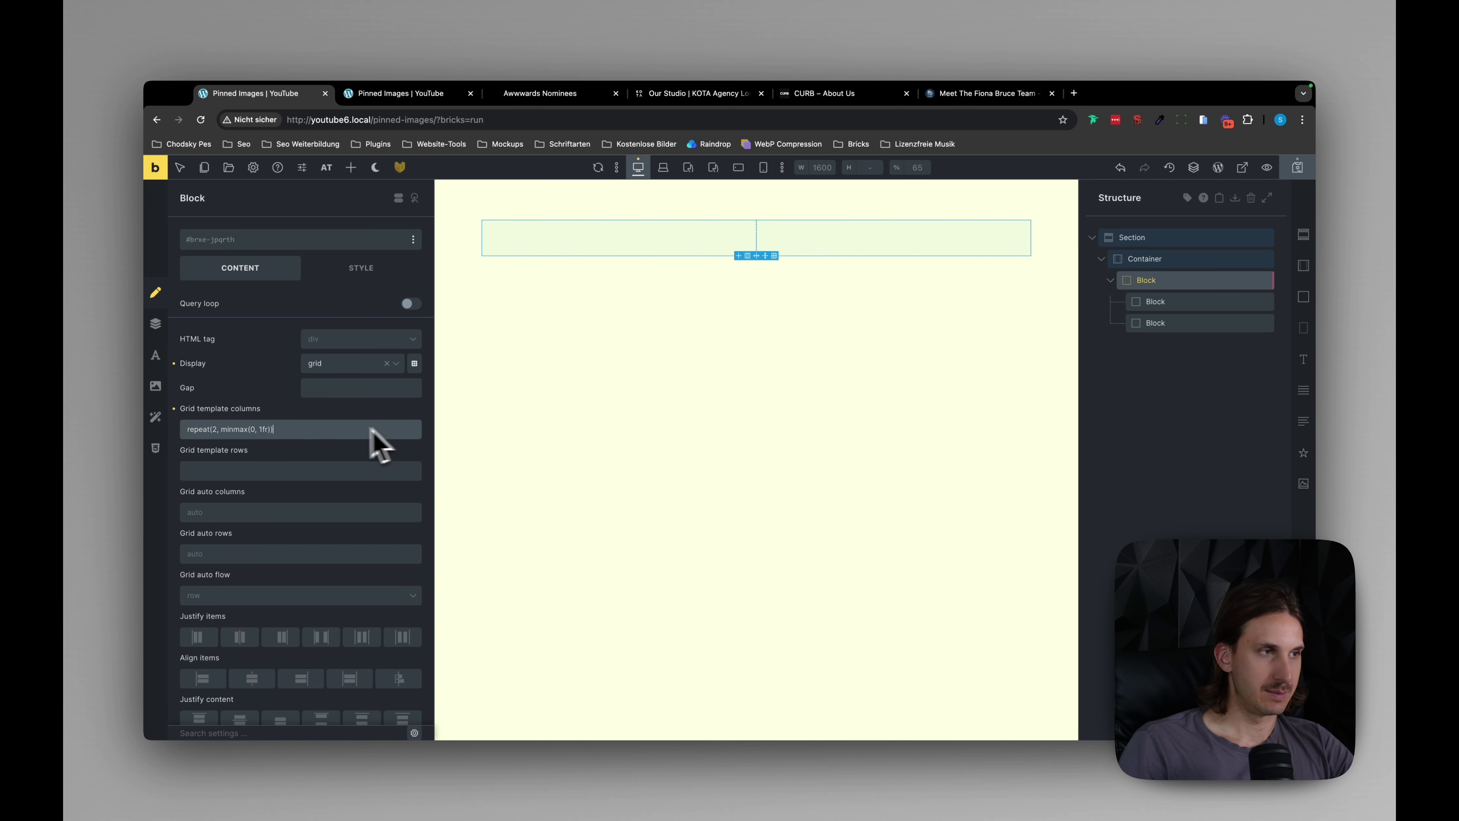
click(268, 429)
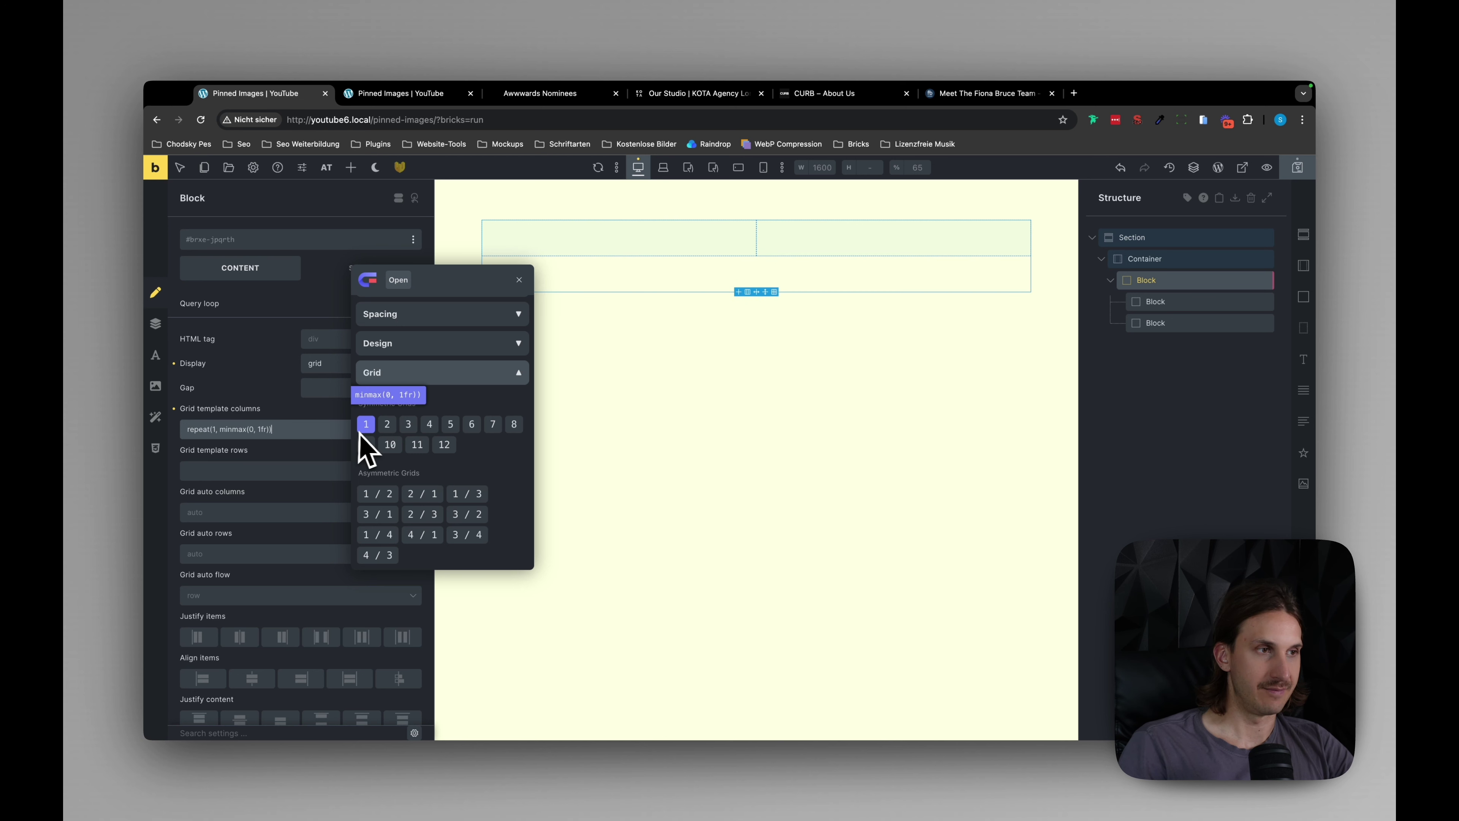
click(276, 411)
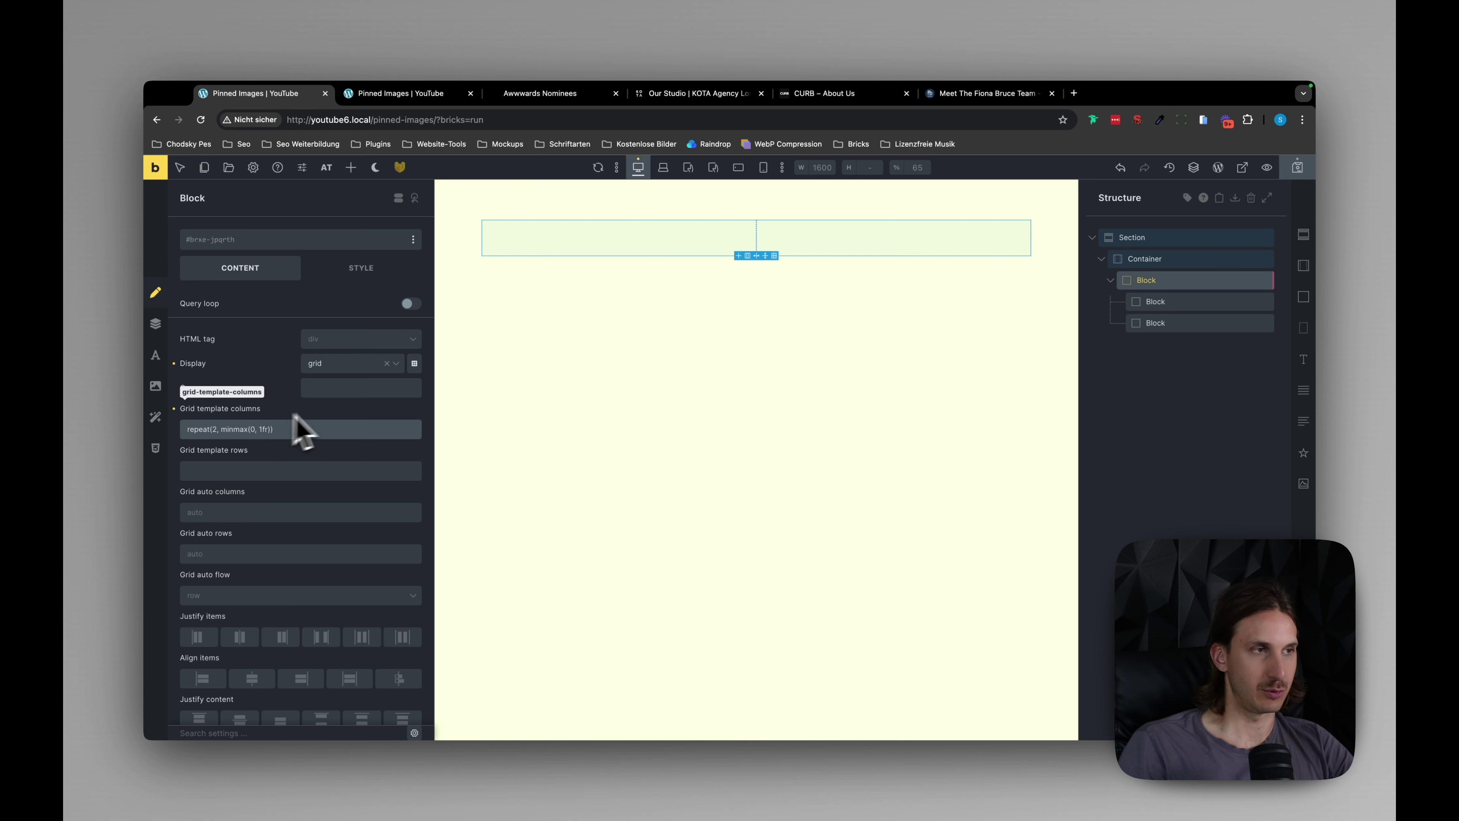
click(338, 392)
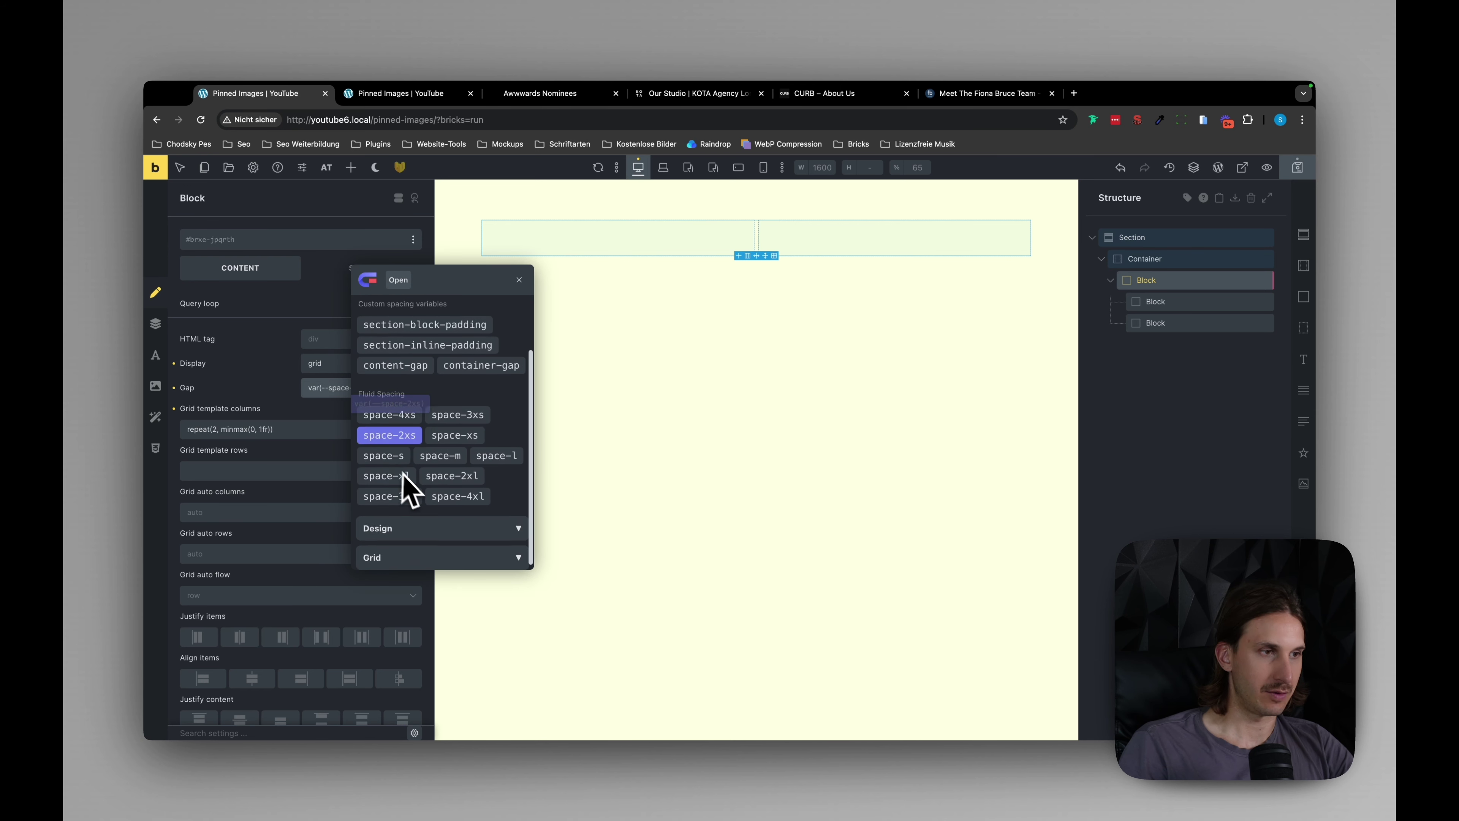
click(396, 493)
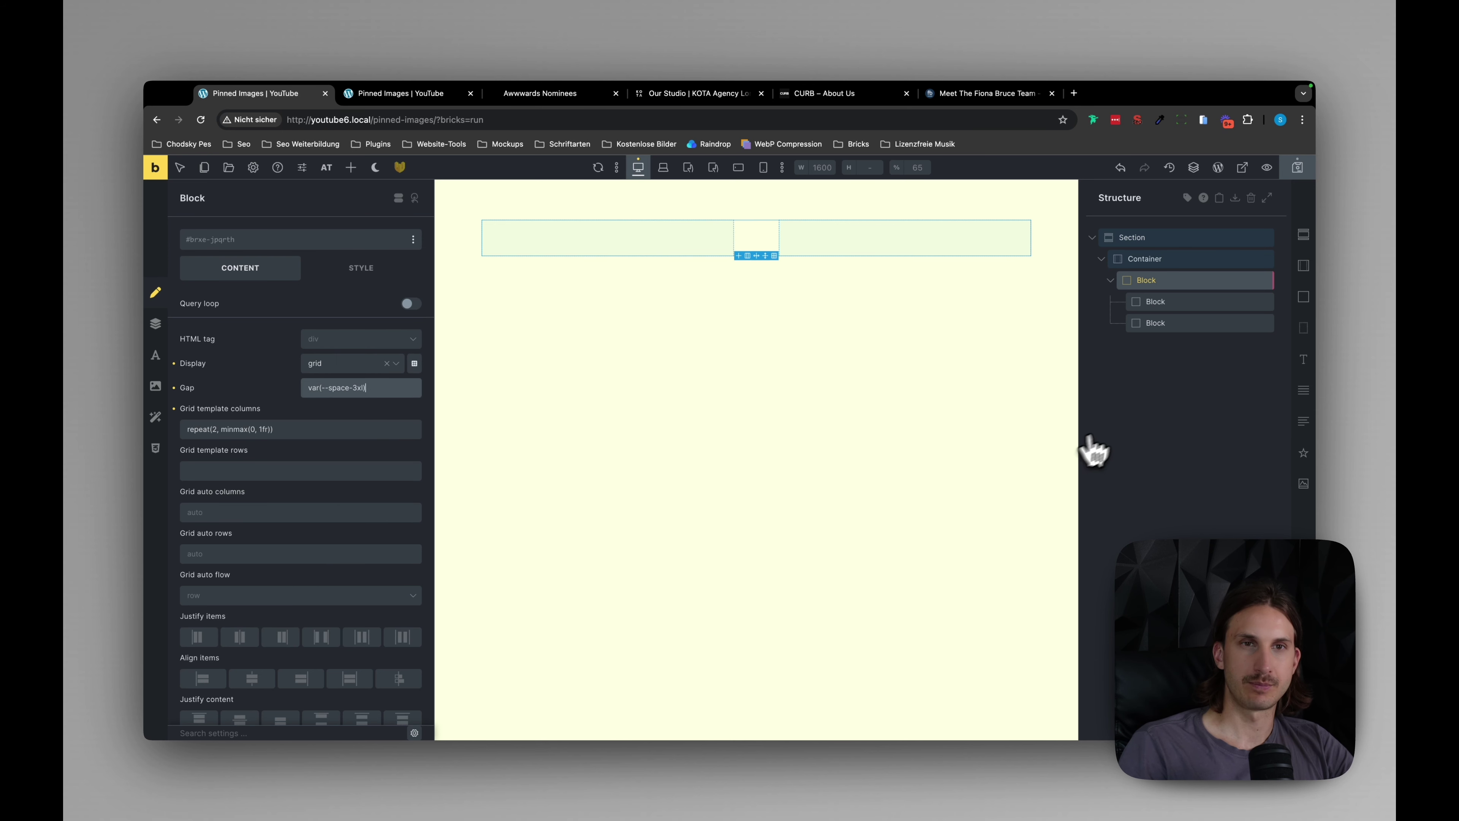
Nest a block inside the first column block and place a div in it.
click(1191, 306)
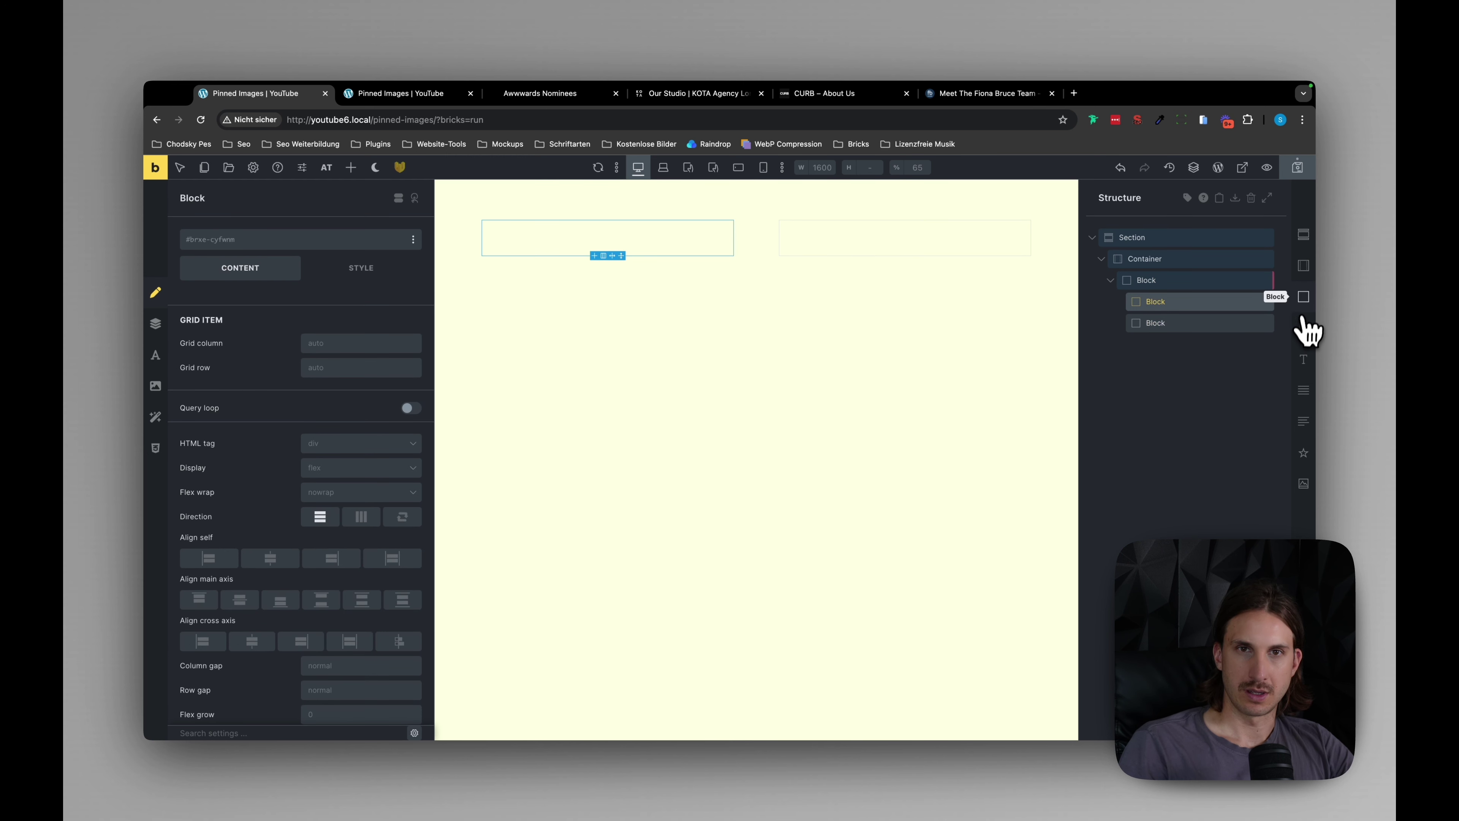
drag(1305, 304, 1202, 345)
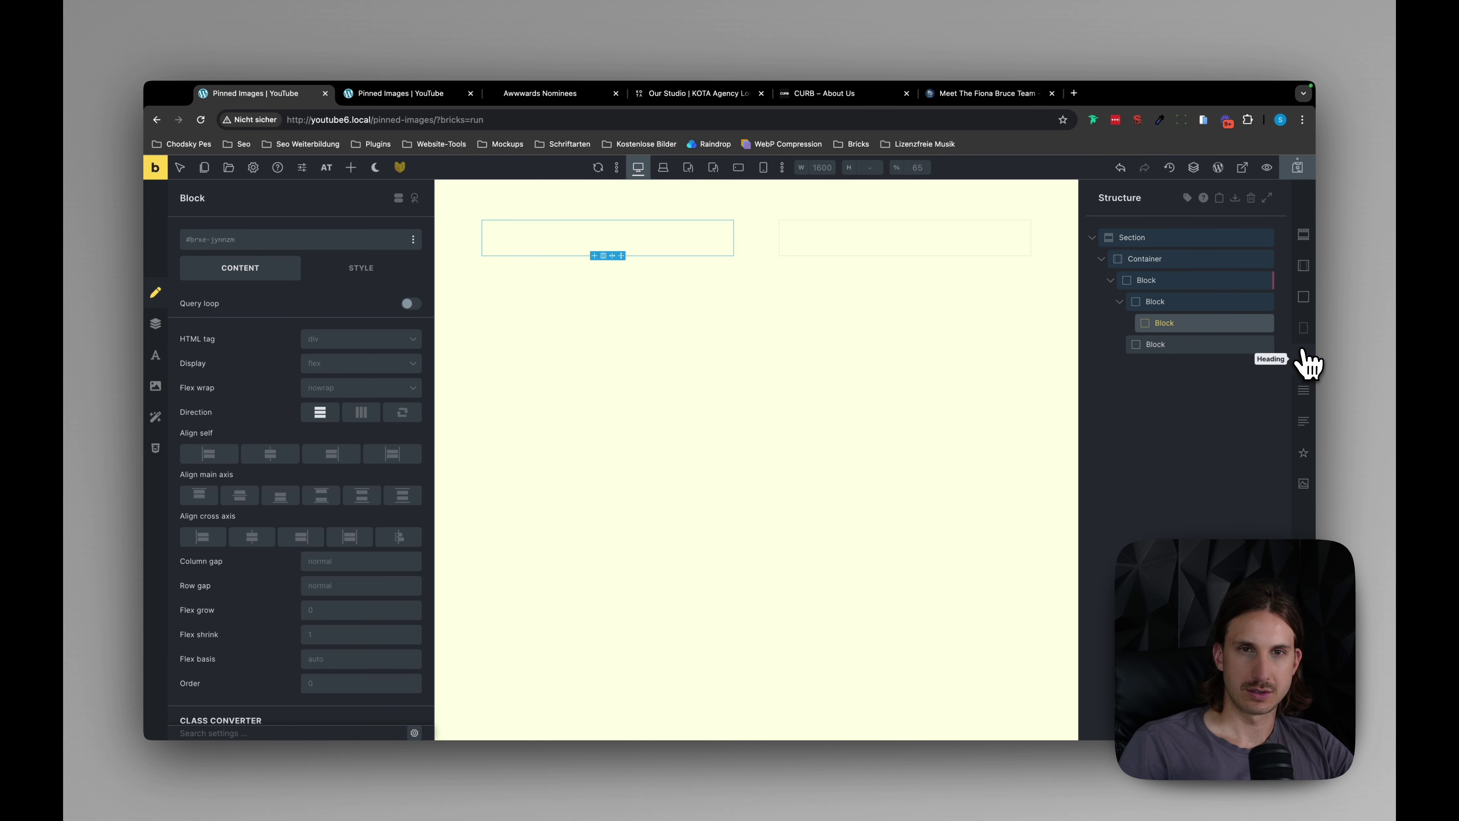
drag(1304, 333, 1163, 335)
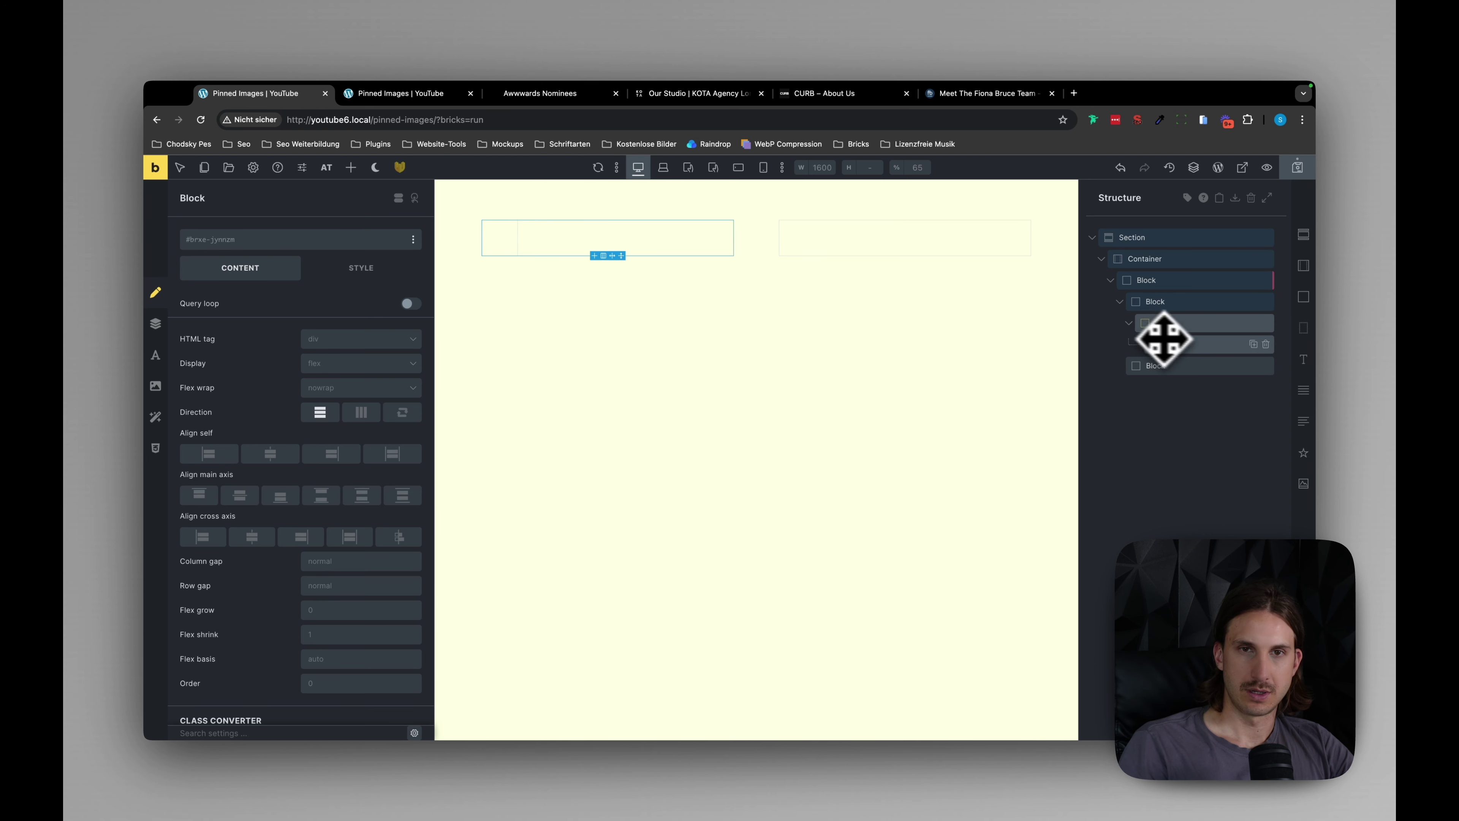
Add a basic text after the div, and put a heading and another basic text inside the div.
click(1303, 391)
click(1183, 344)
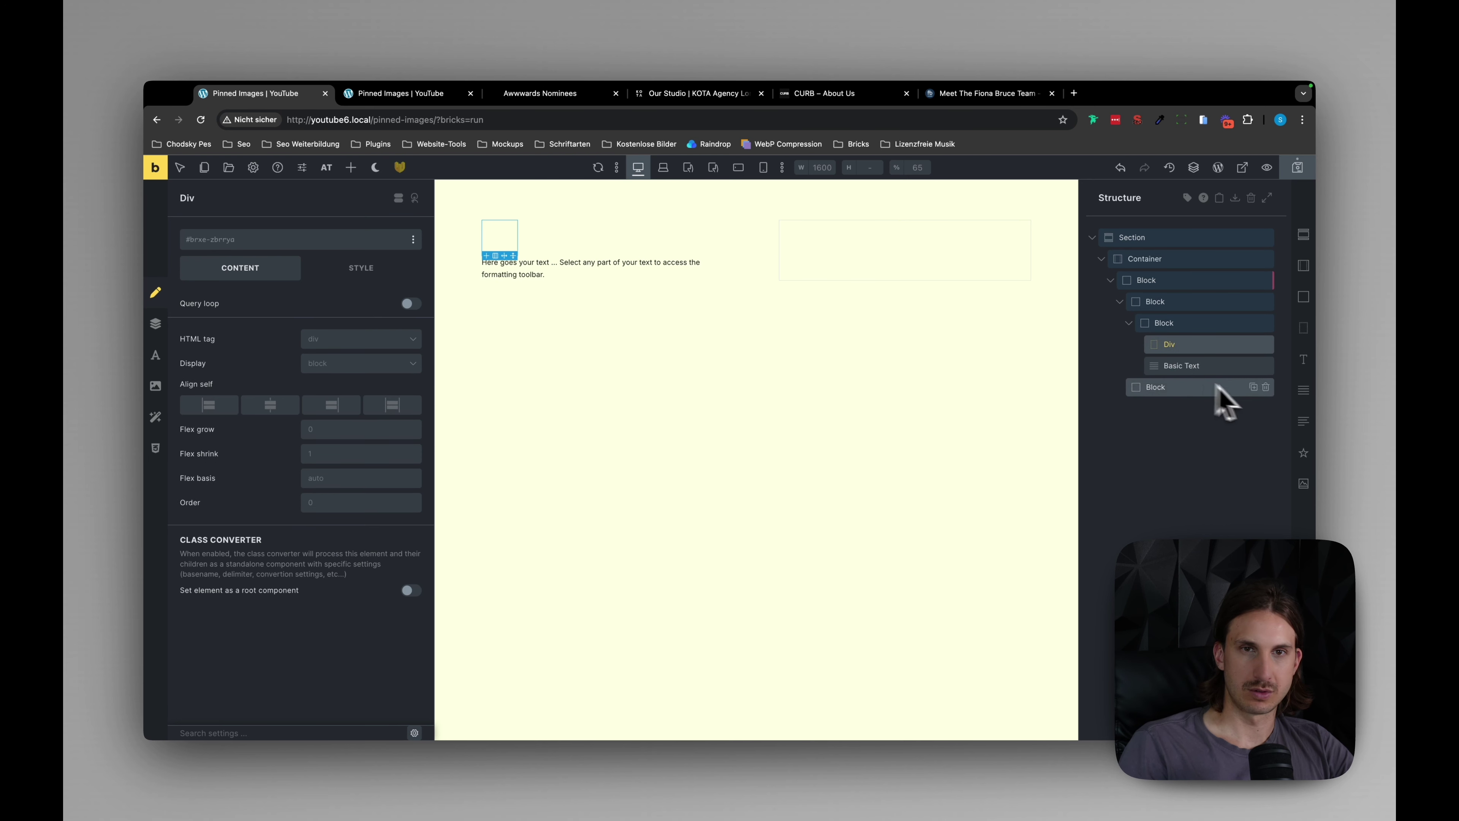
click(1305, 361)
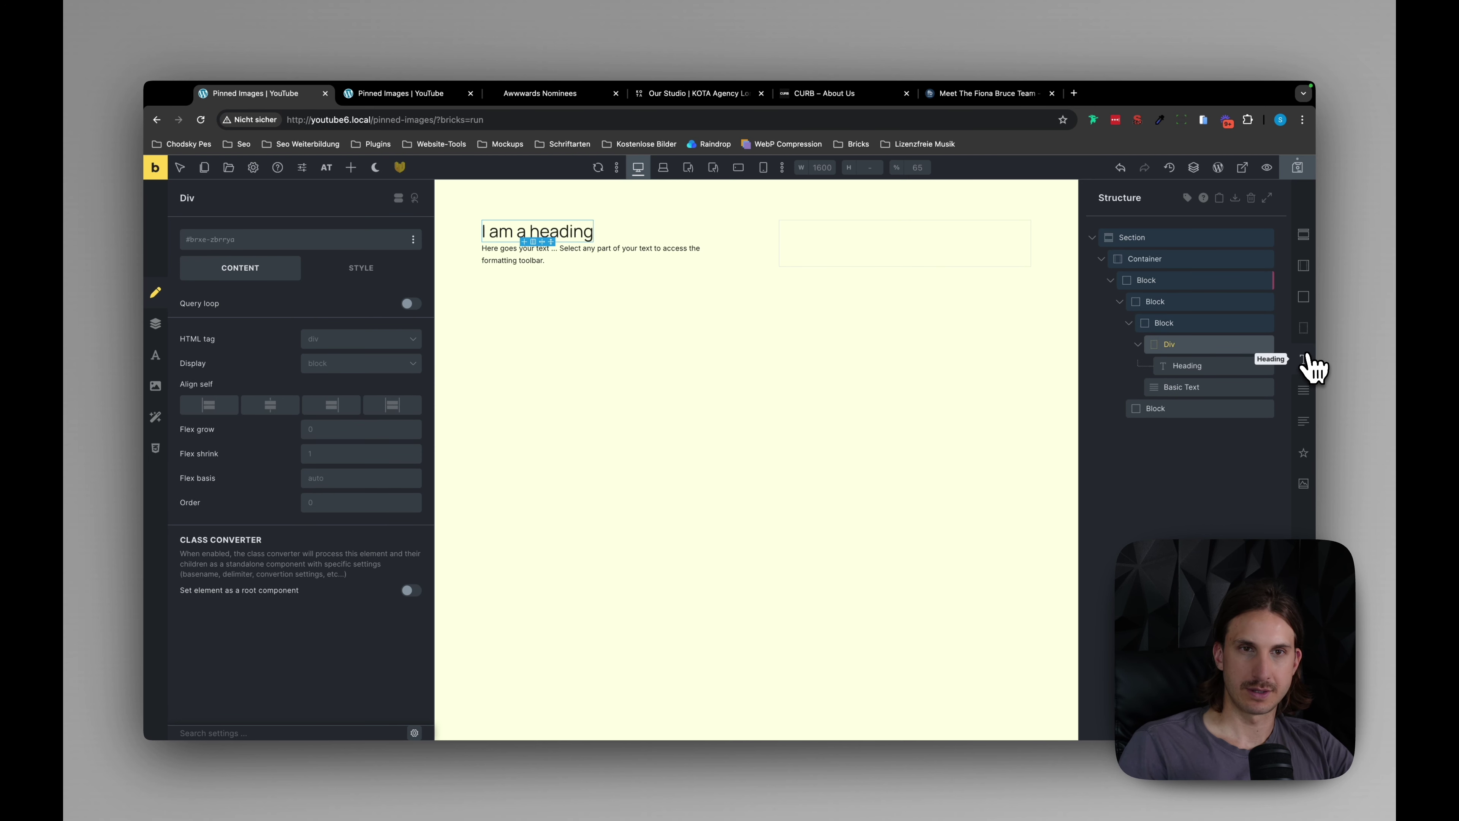
click(1303, 391)
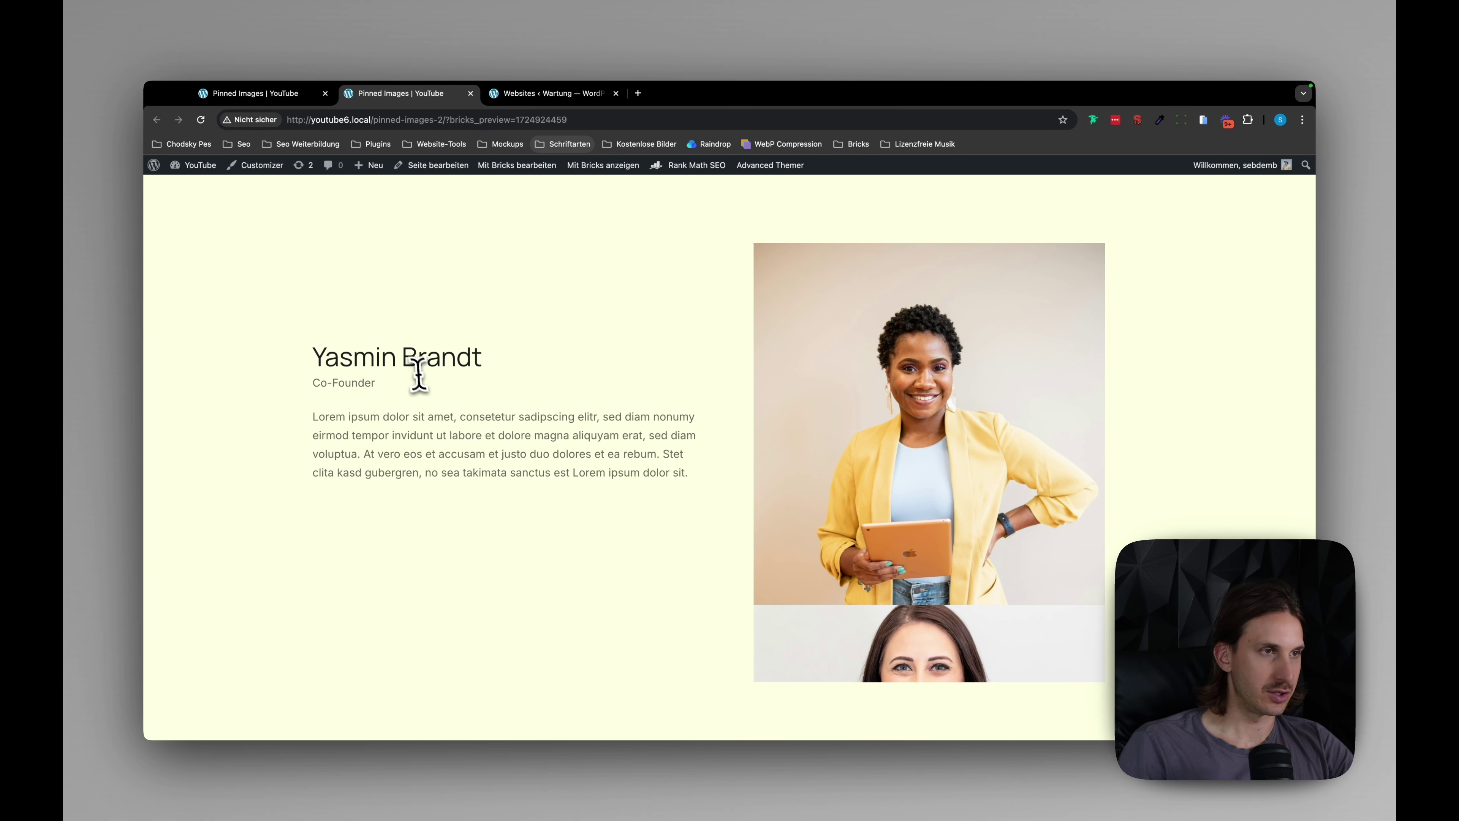
Copy the person's name from the reference page and use it as the heading text.
triple_click(415, 365)
key(super+c)
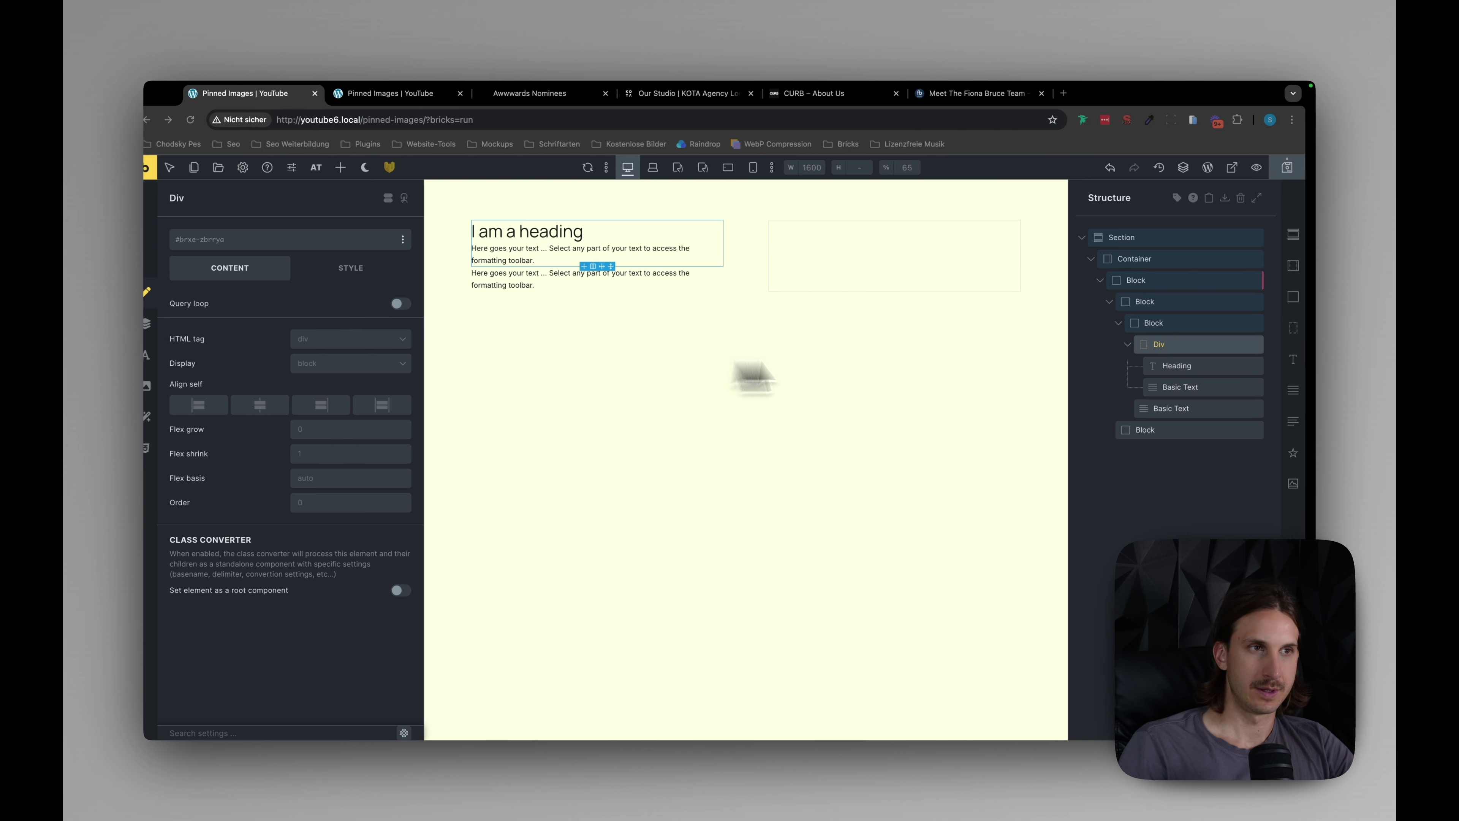
click(1181, 365)
click(406, 348)
key(super+v)
Copy "Co-Founder" from the reference page and replace the text of the basic text under the heading with it.
scroll(466, 316, right, 5)
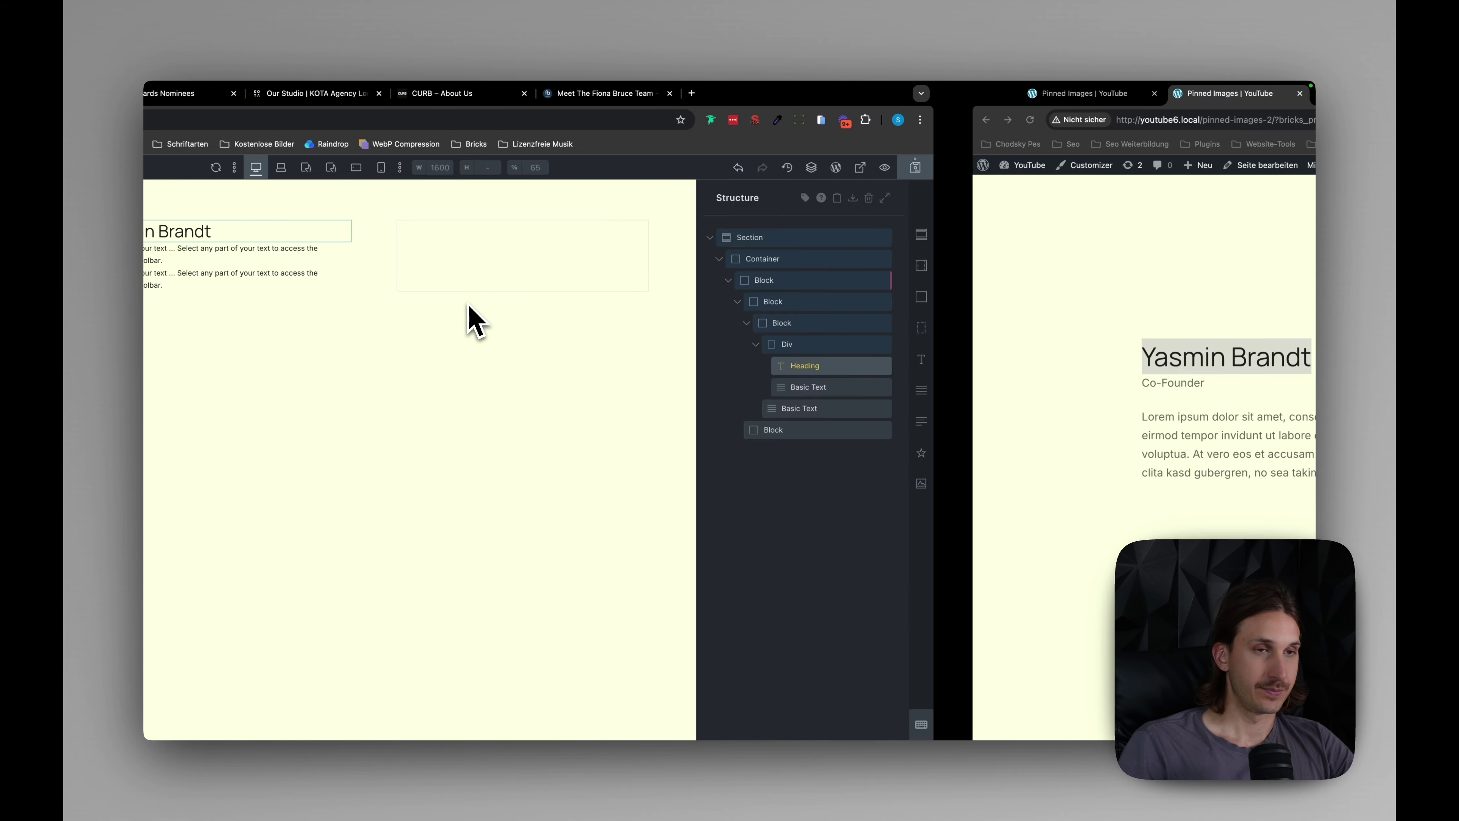
drag(374, 402, 261, 394)
key(super+c)
scroll(315, 322, left, 5)
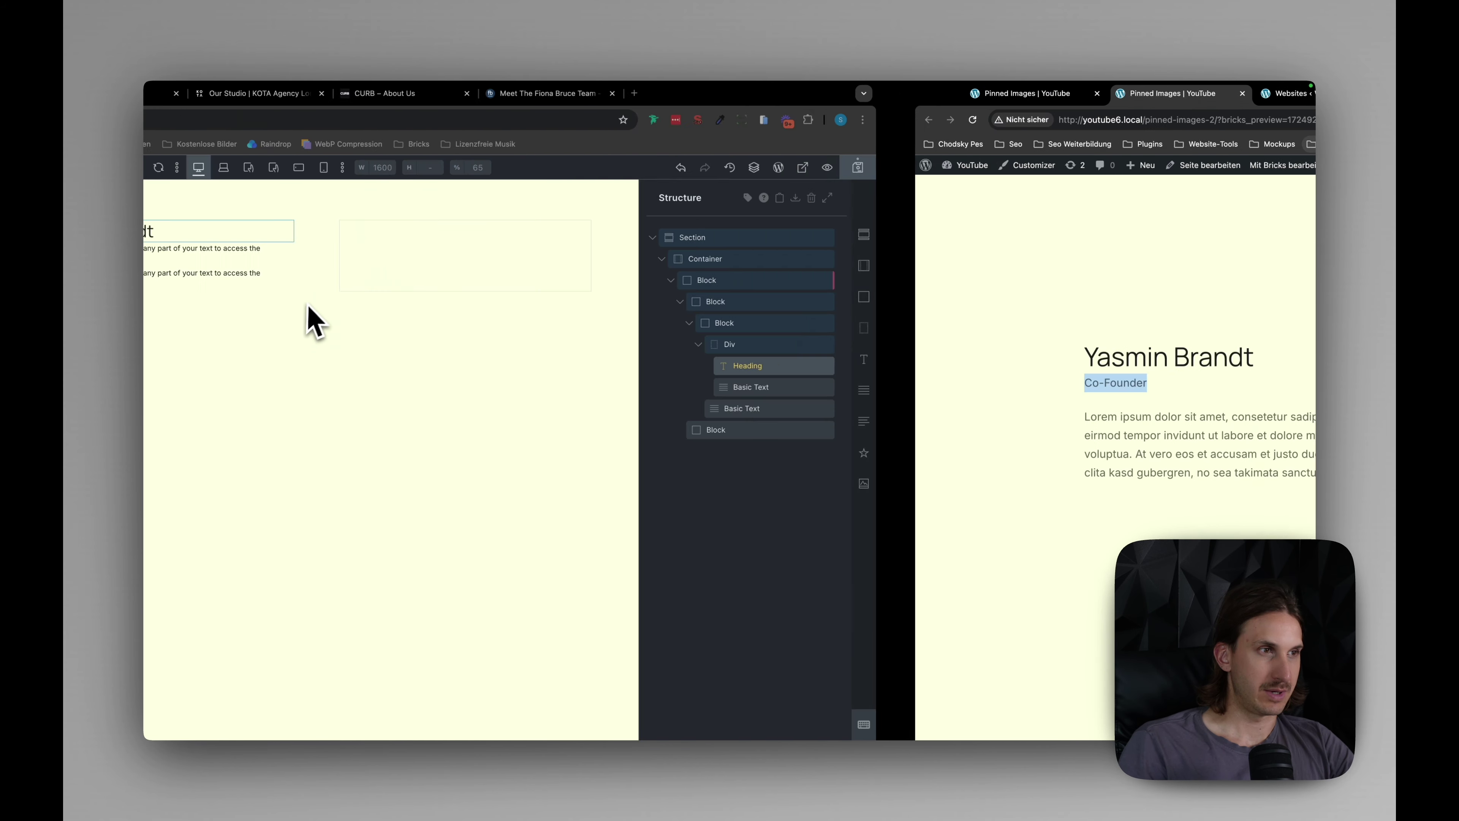
click(1190, 387)
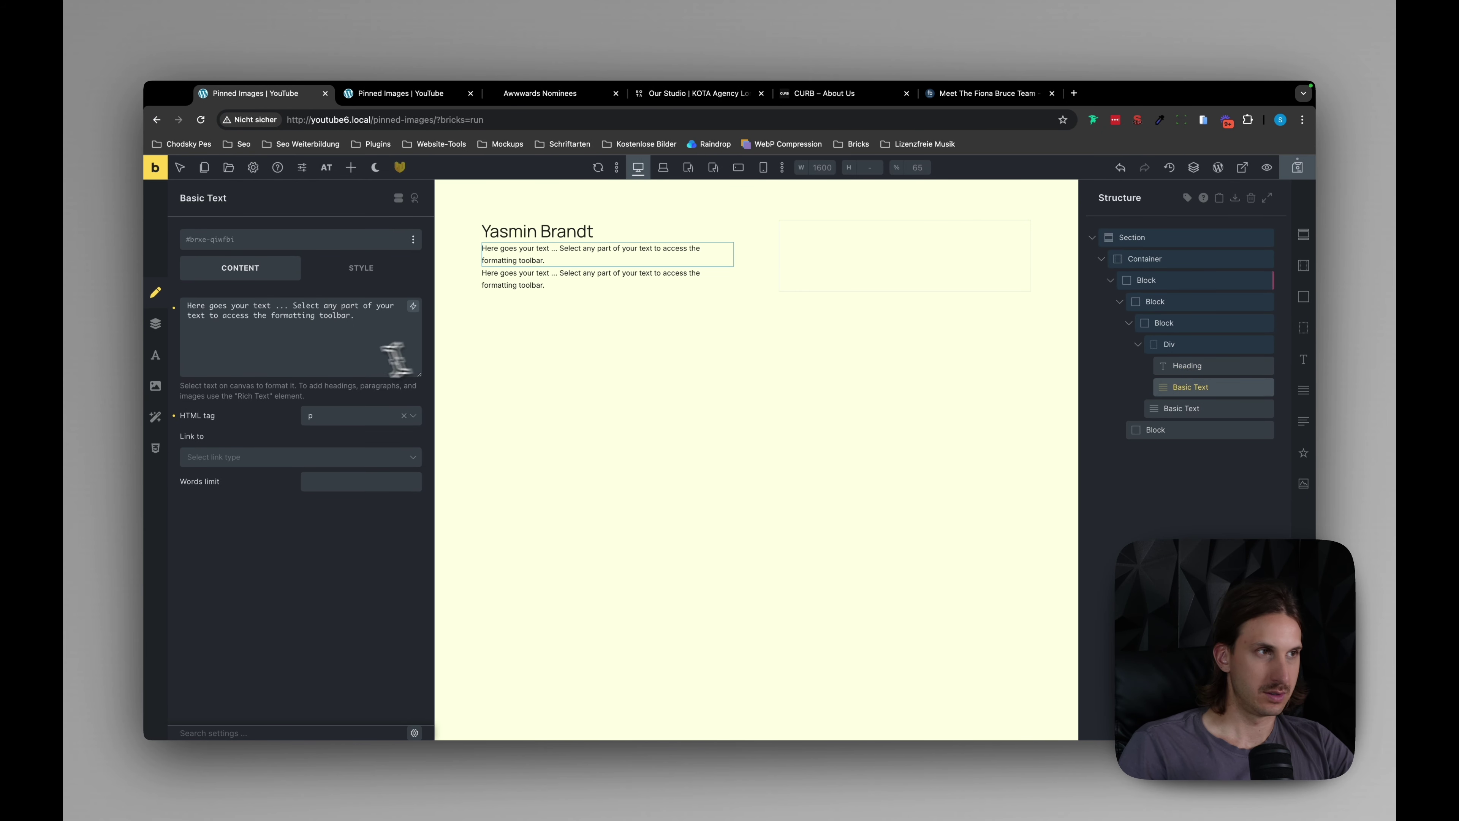
key(super+a)
key(super+v)
Copy the lorem ipsum paragraph from the reference page and use it to replace the text of the basic text below the div.
scroll(346, 358, right, 5)
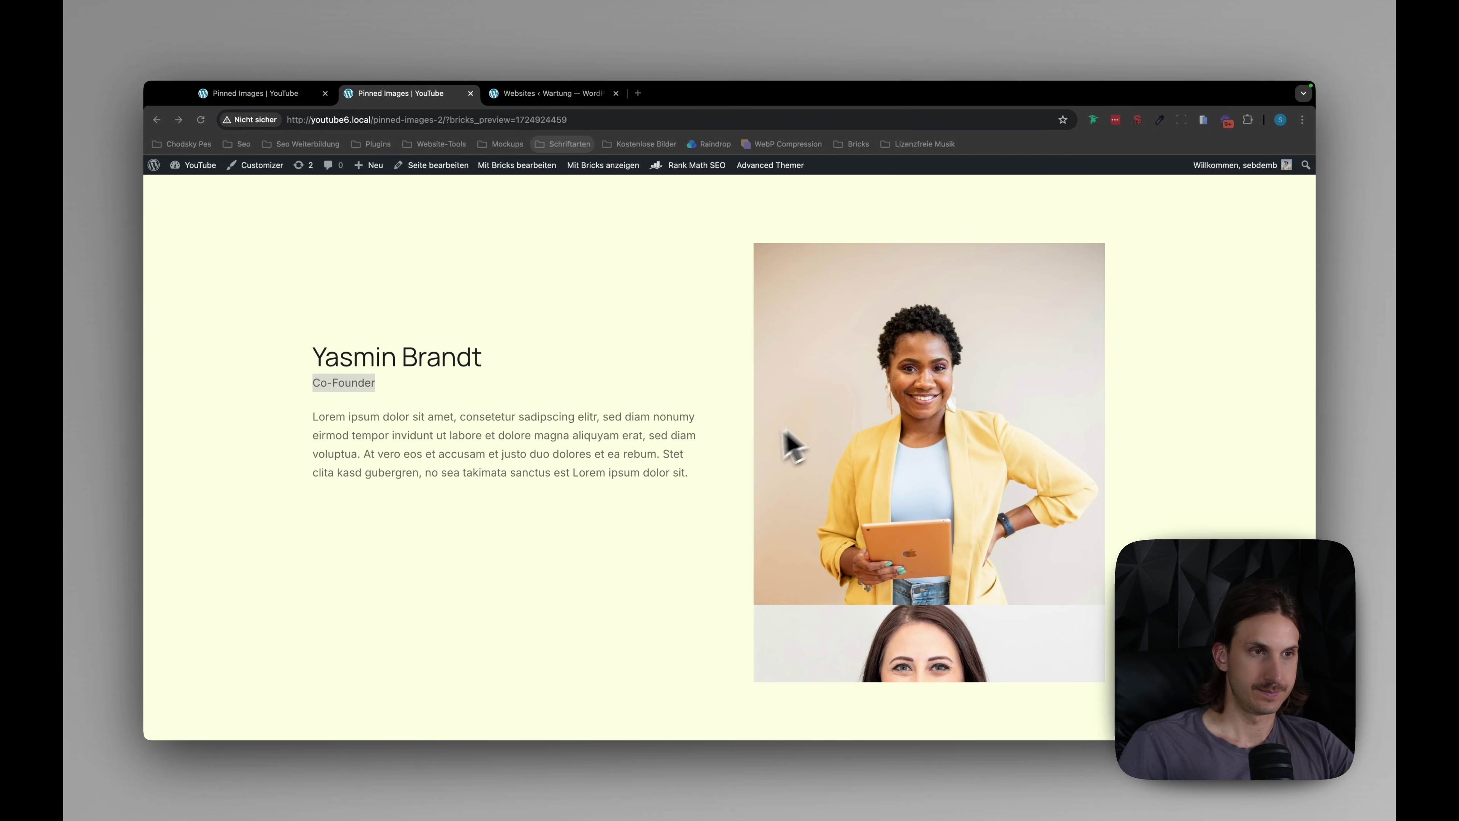
triple_click(715, 487)
key(super+c)
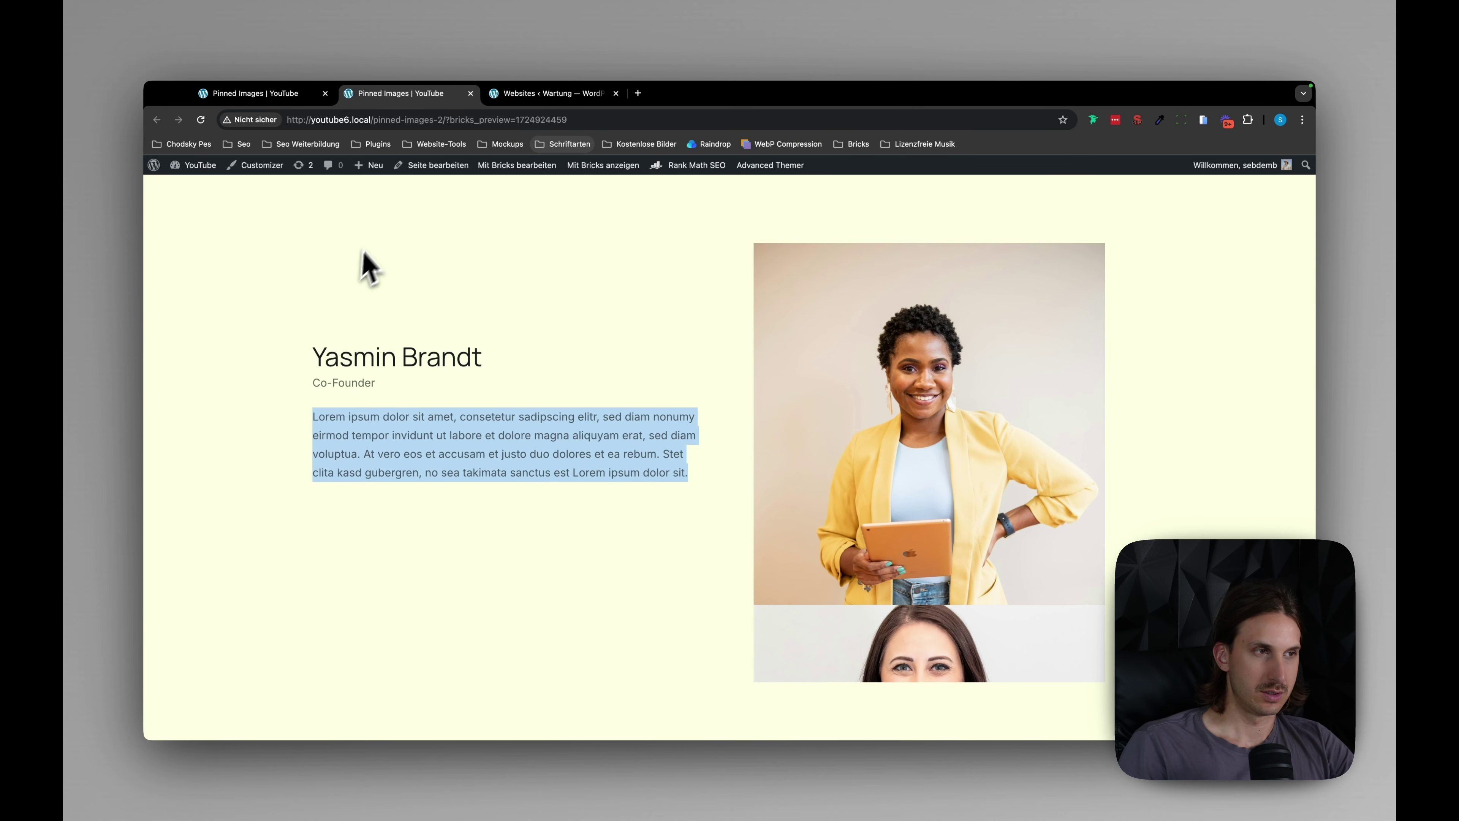
scroll(368, 267, left, 5)
click(1188, 407)
click(333, 339)
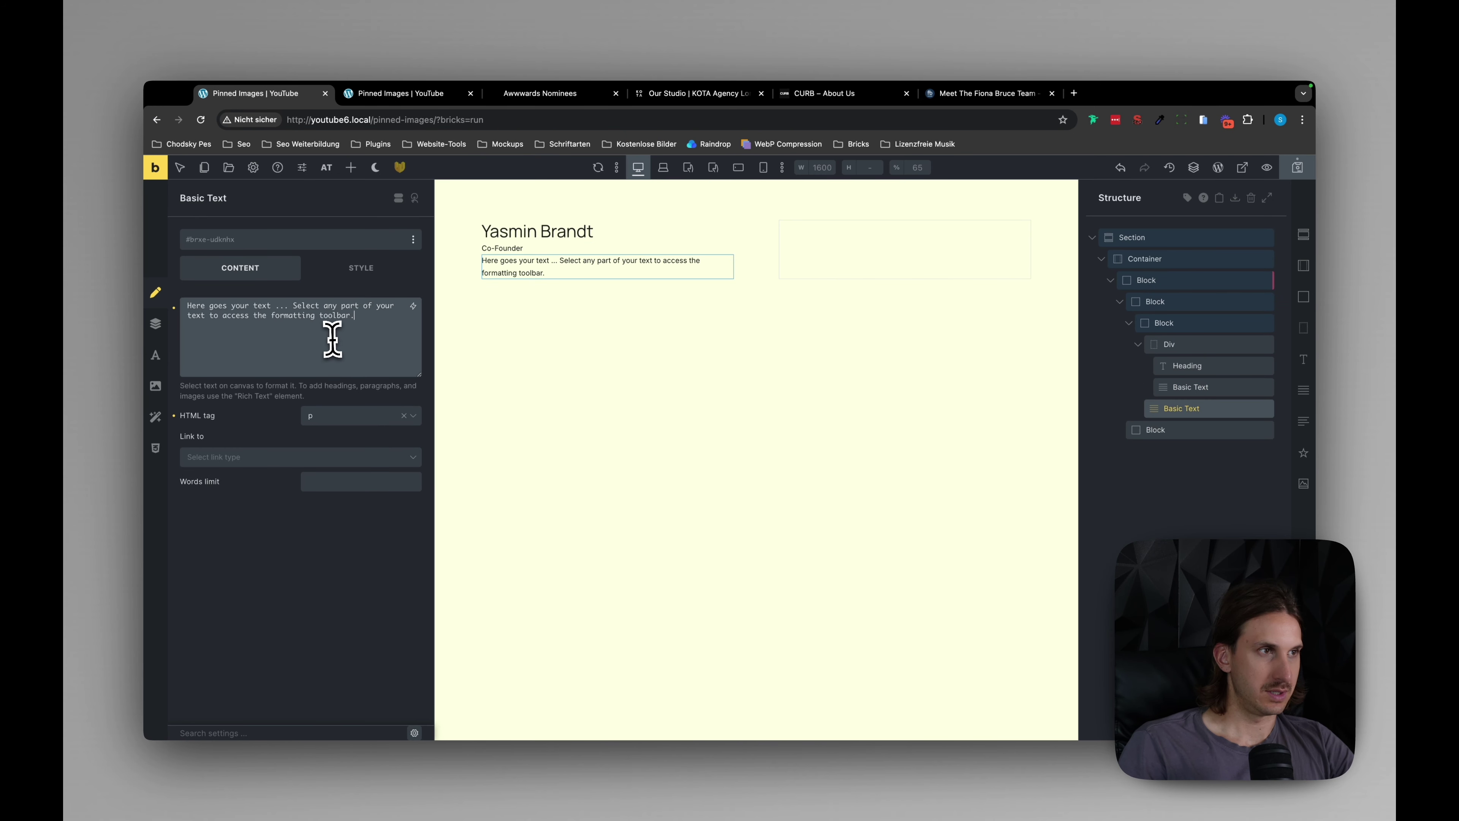
key(super+a)
key(super+v)
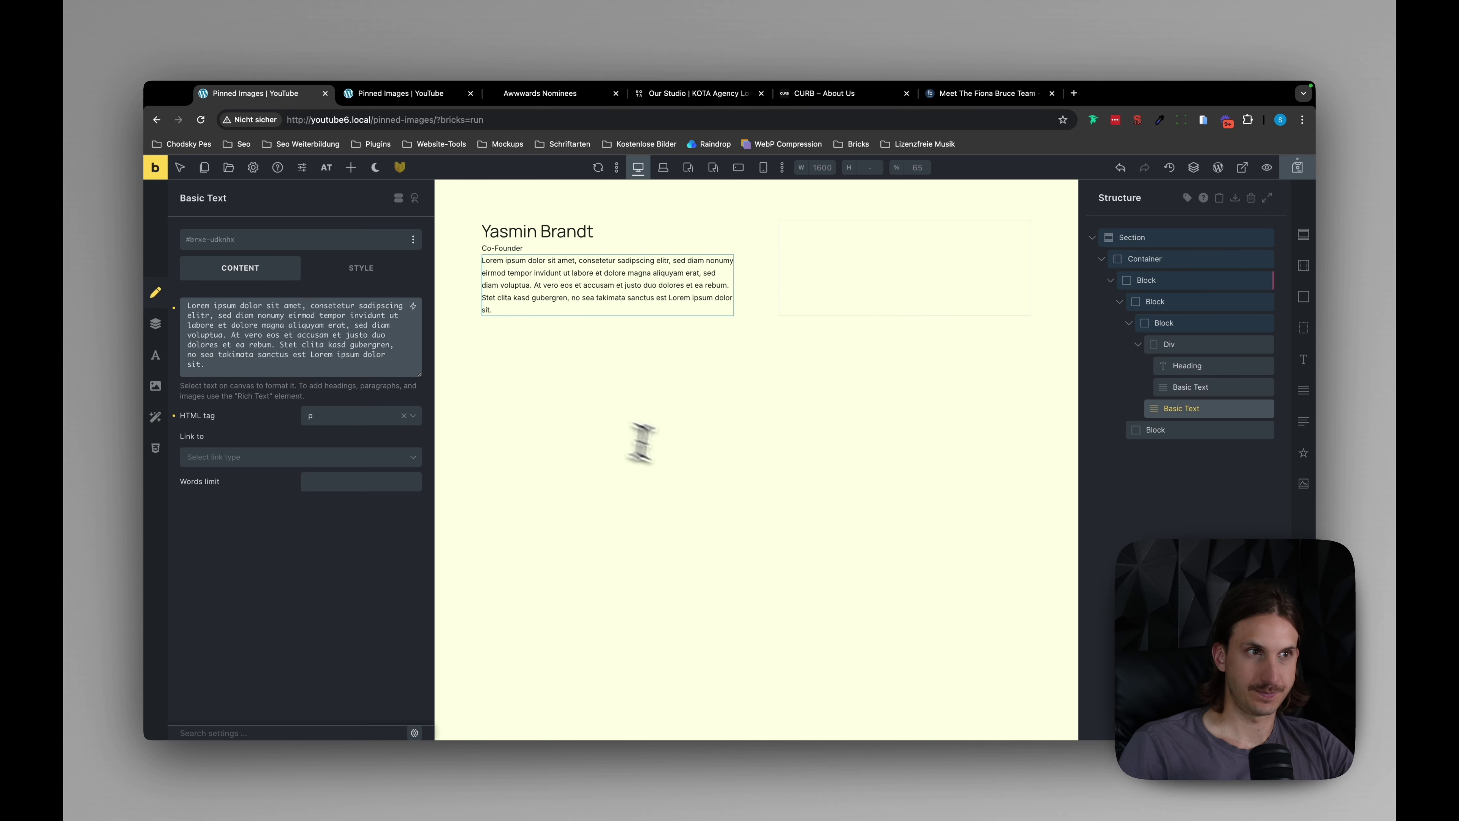
Set the HTML tag of the "Co-Founder" text to a custom span tag.
click(1203, 389)
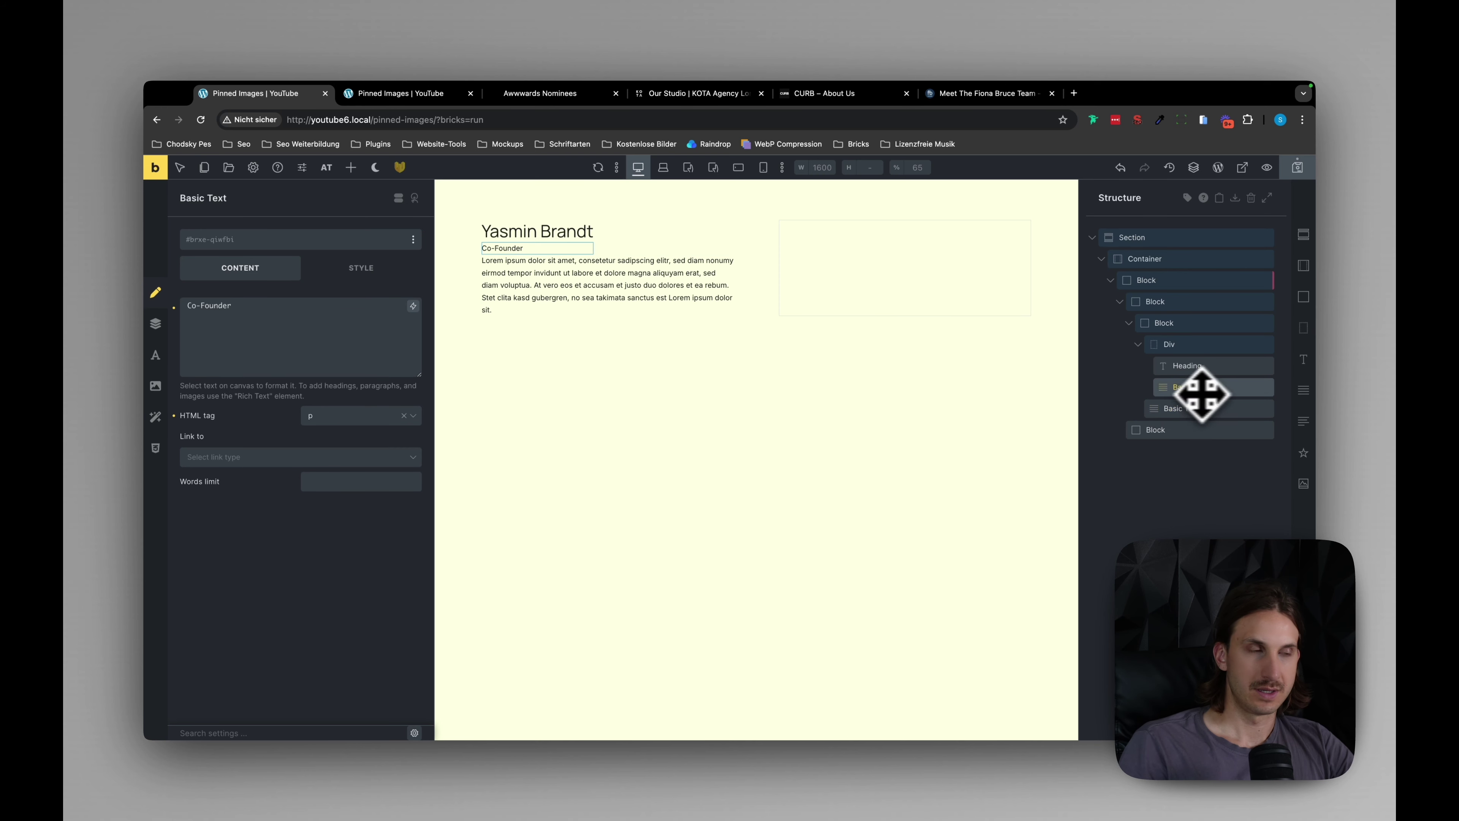
click(348, 430)
click(344, 538)
click(335, 443)
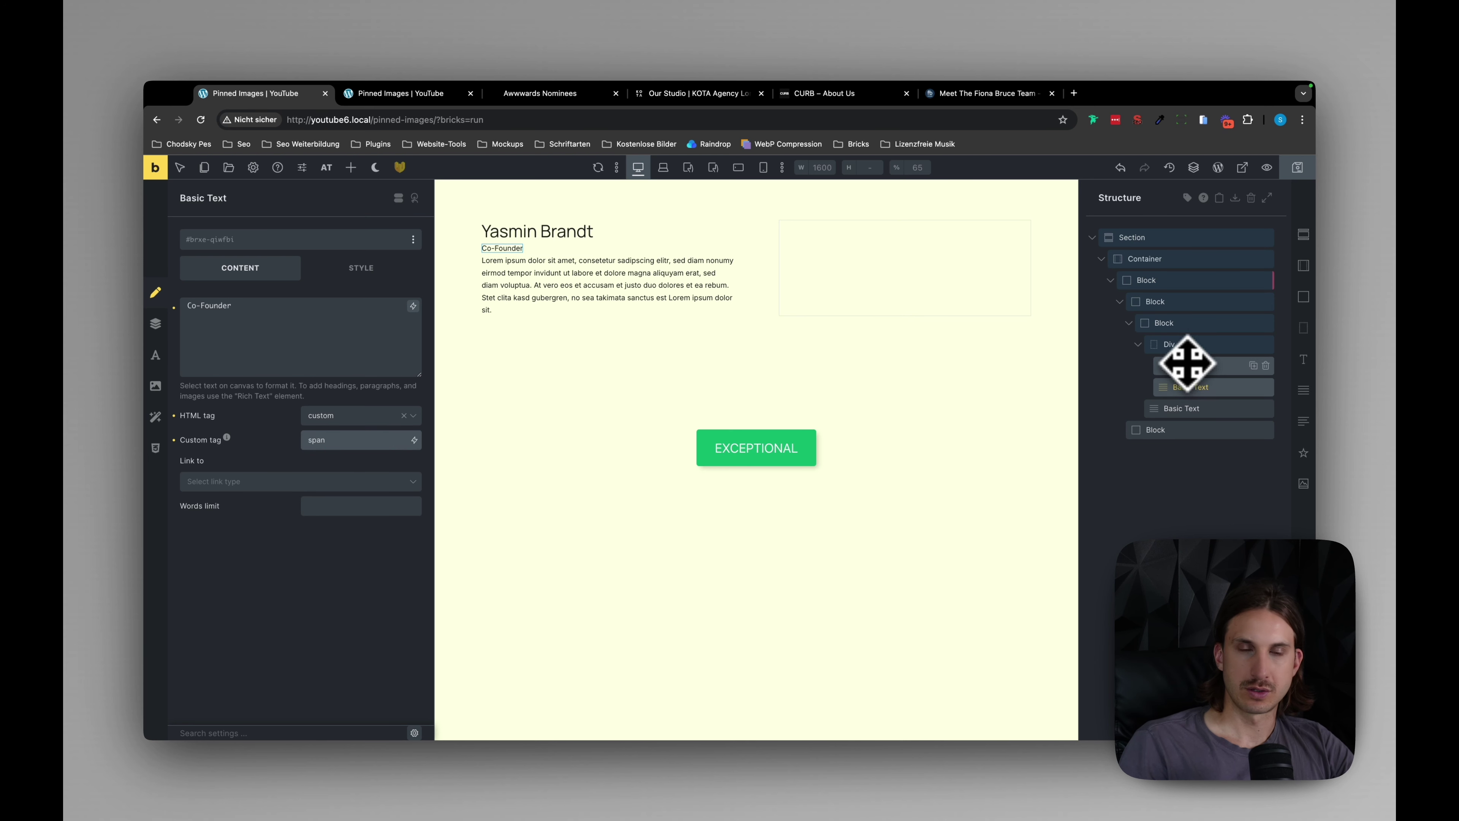
Rename the outer grid block "Pinned Images".
click(1168, 431)
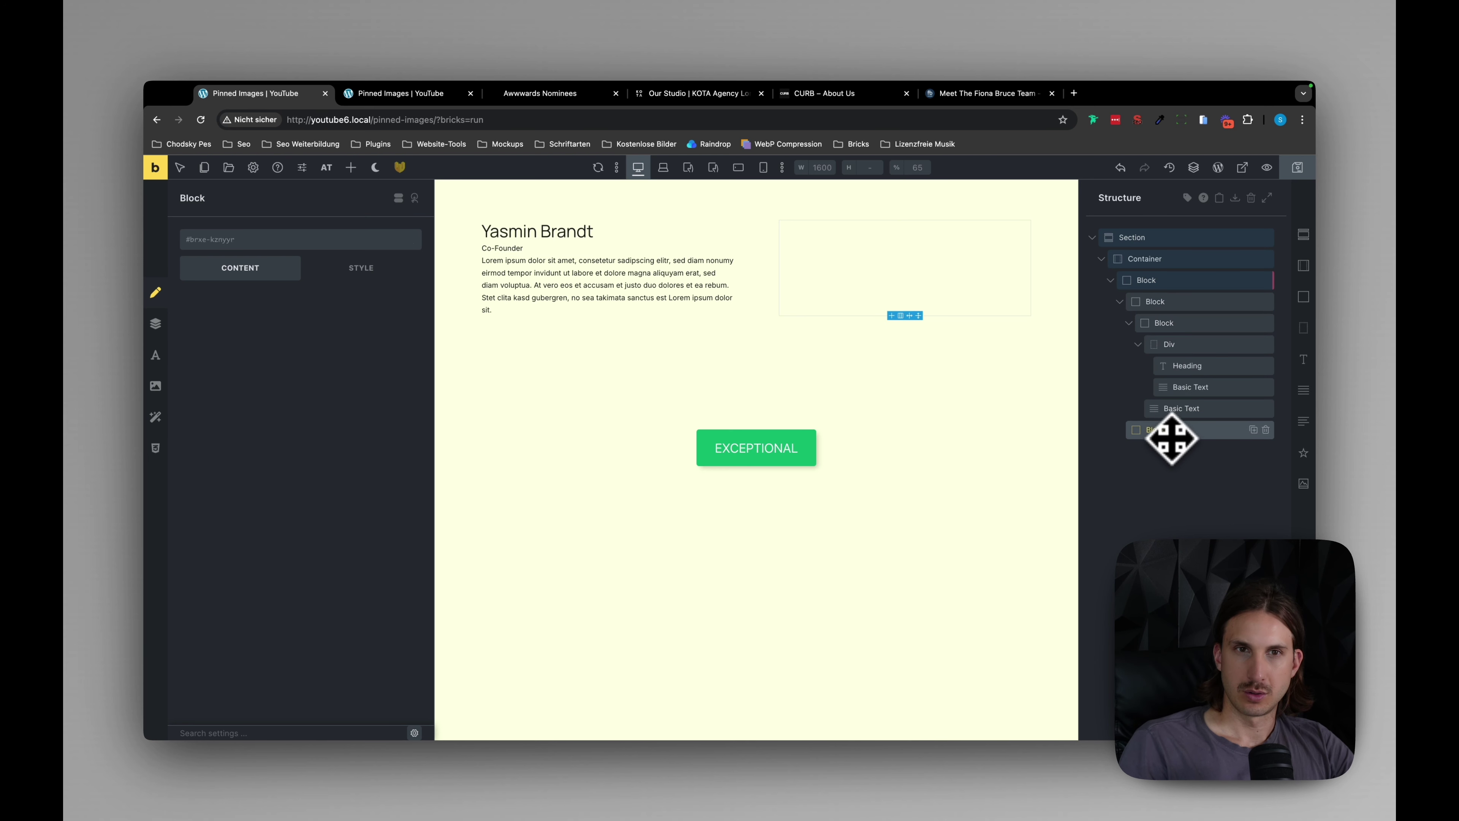
click(1161, 281)
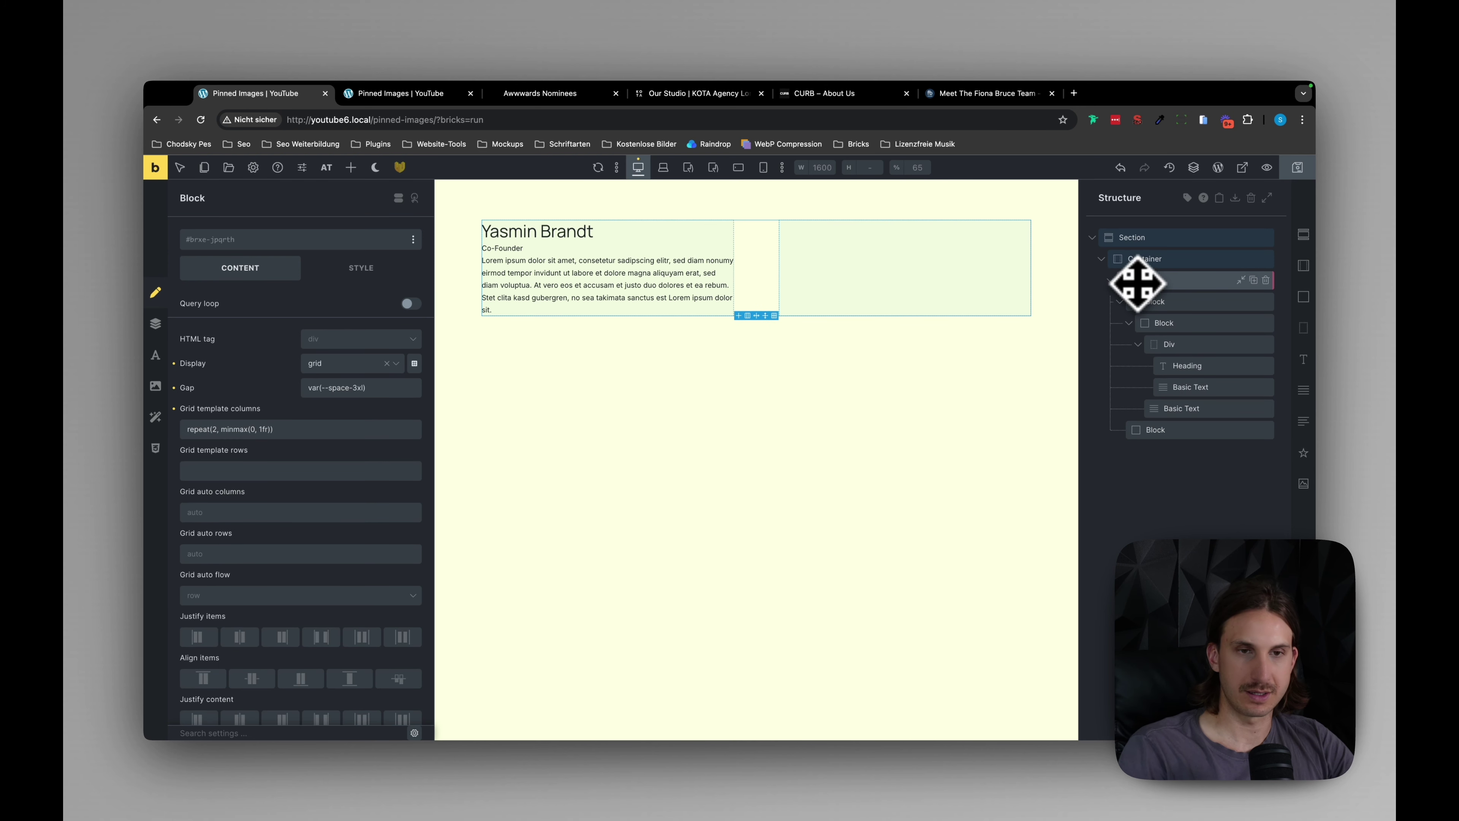
double_click(1146, 280)
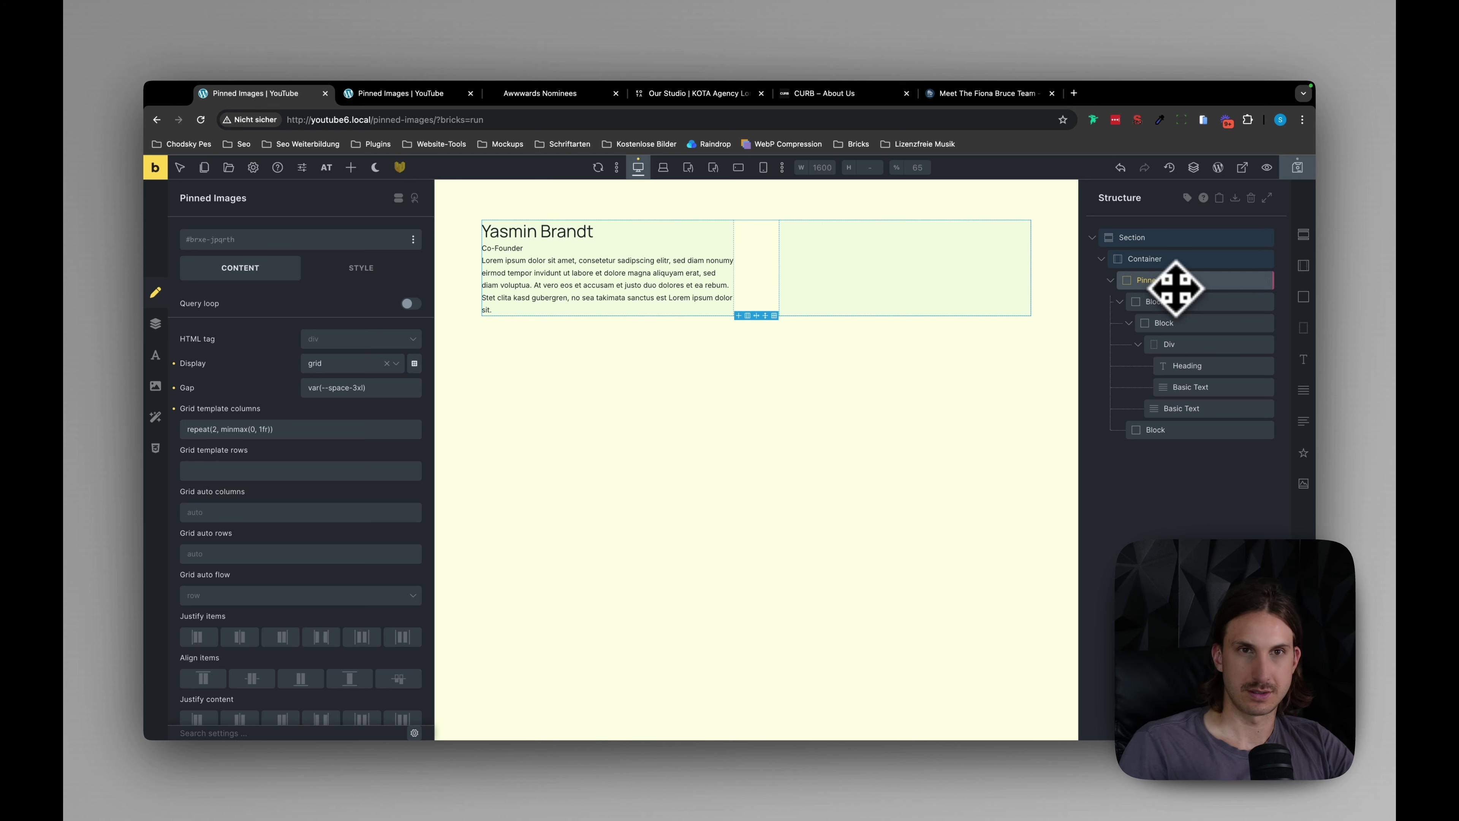
text(Pinned Images)
Rename the first column block "Block Content", the block inside it "Content Inner" and the div "Content Wrapper".
click(1177, 307)
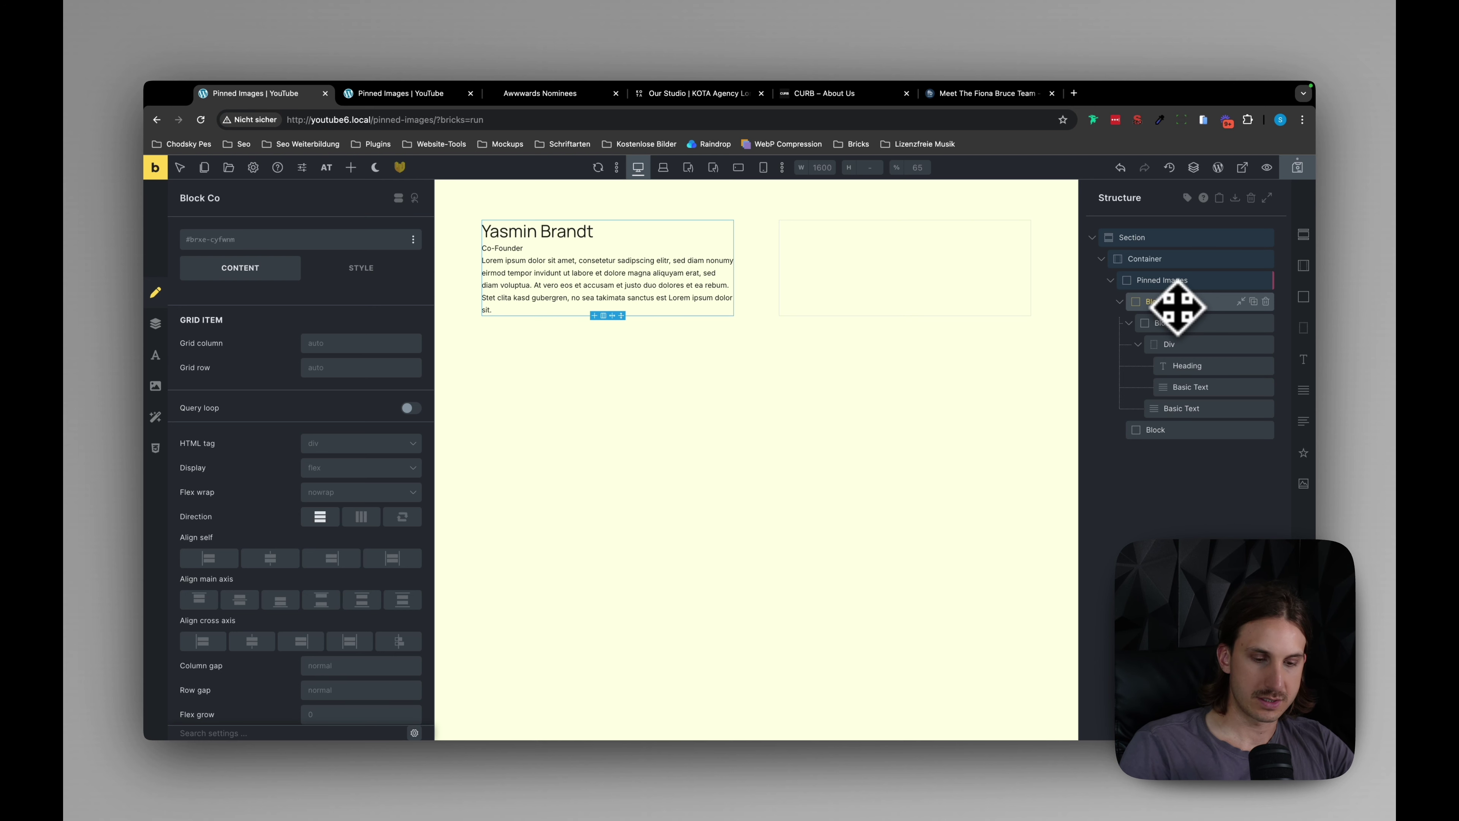
click(1179, 322)
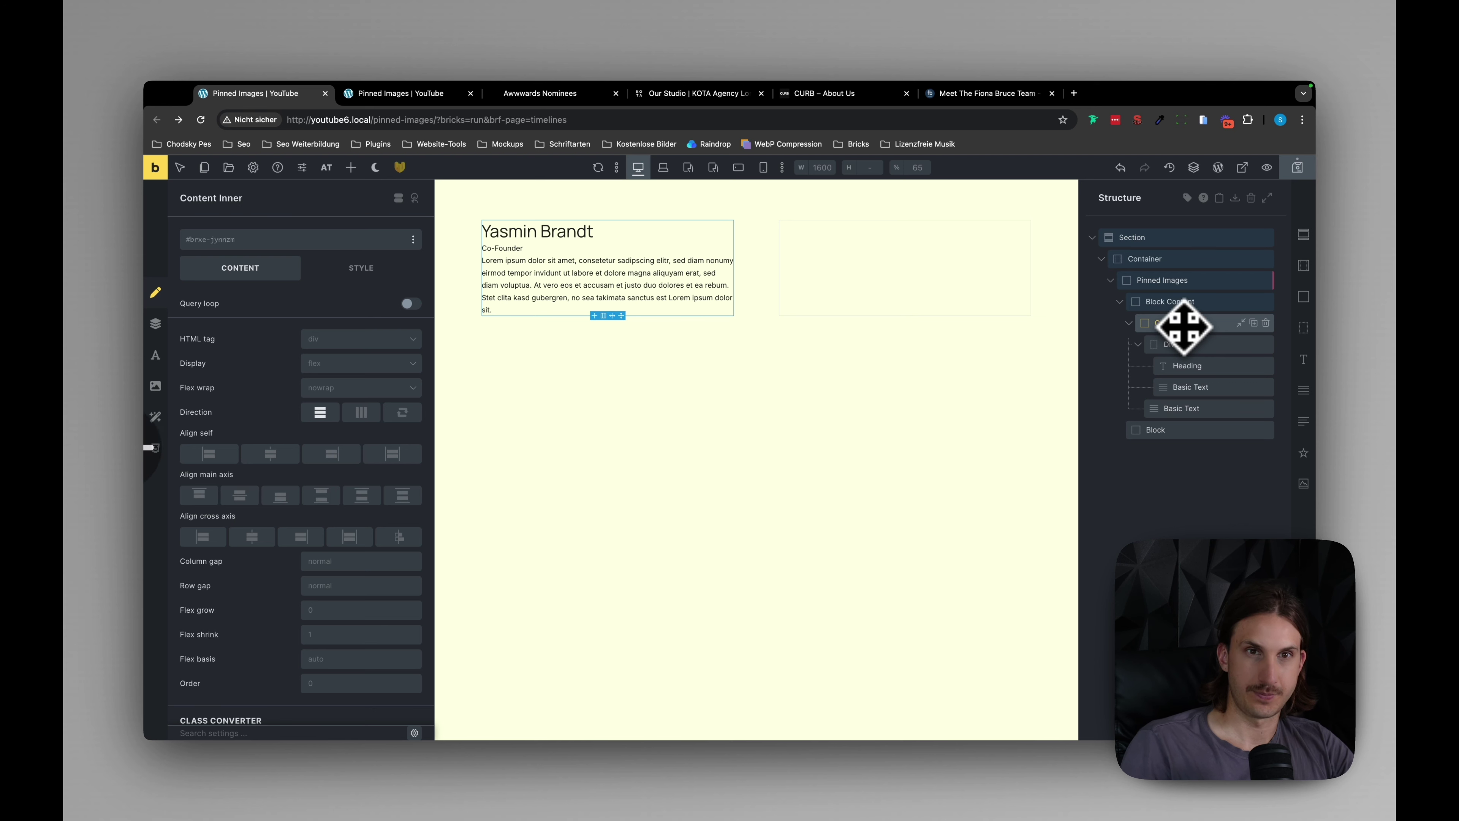
click(1188, 345)
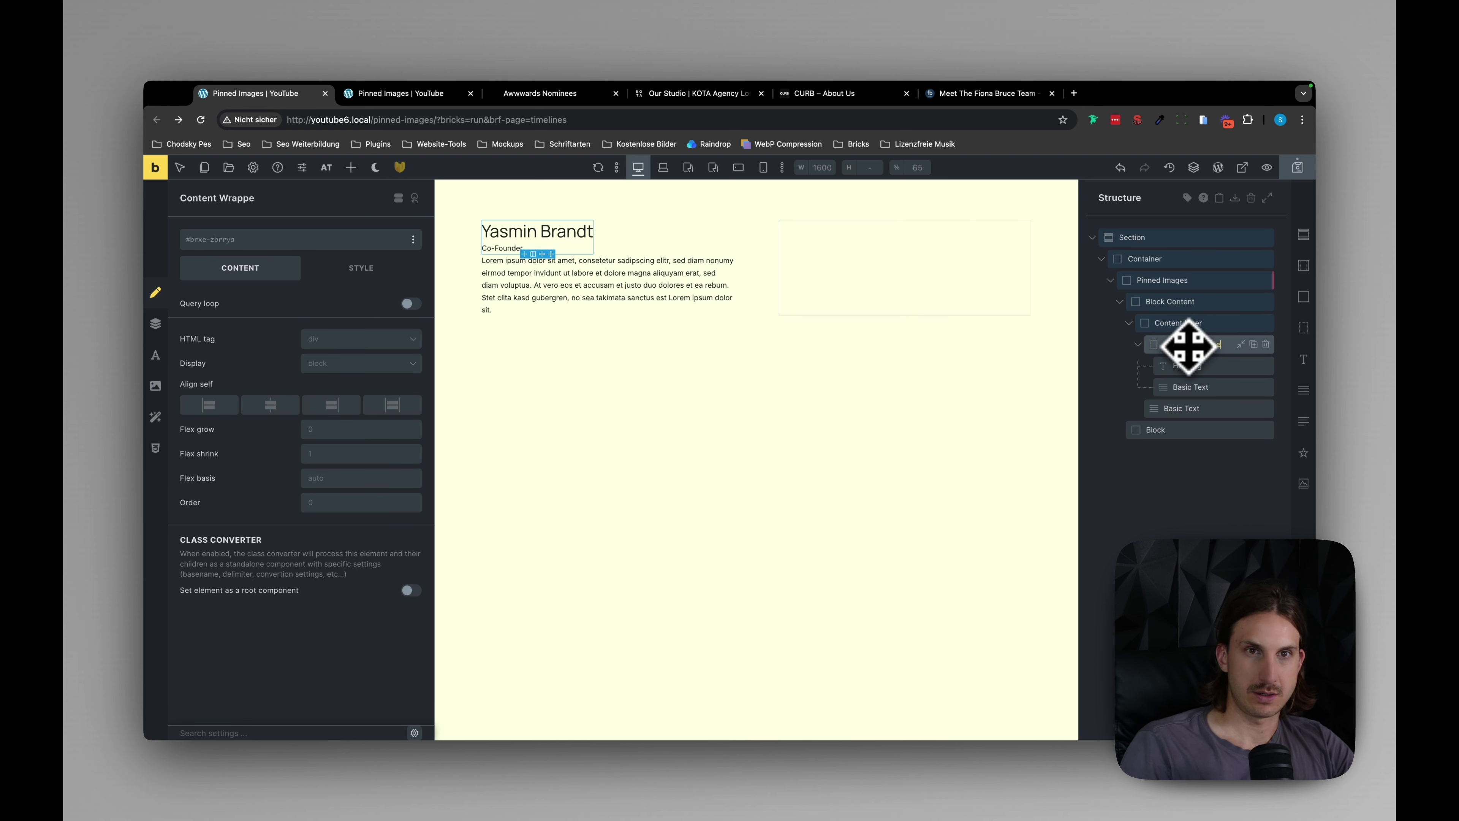
Rename the "Co-Founder" text "Position", the paragraph text "Info Text" and the second column block "Block Images".
click(1202, 387)
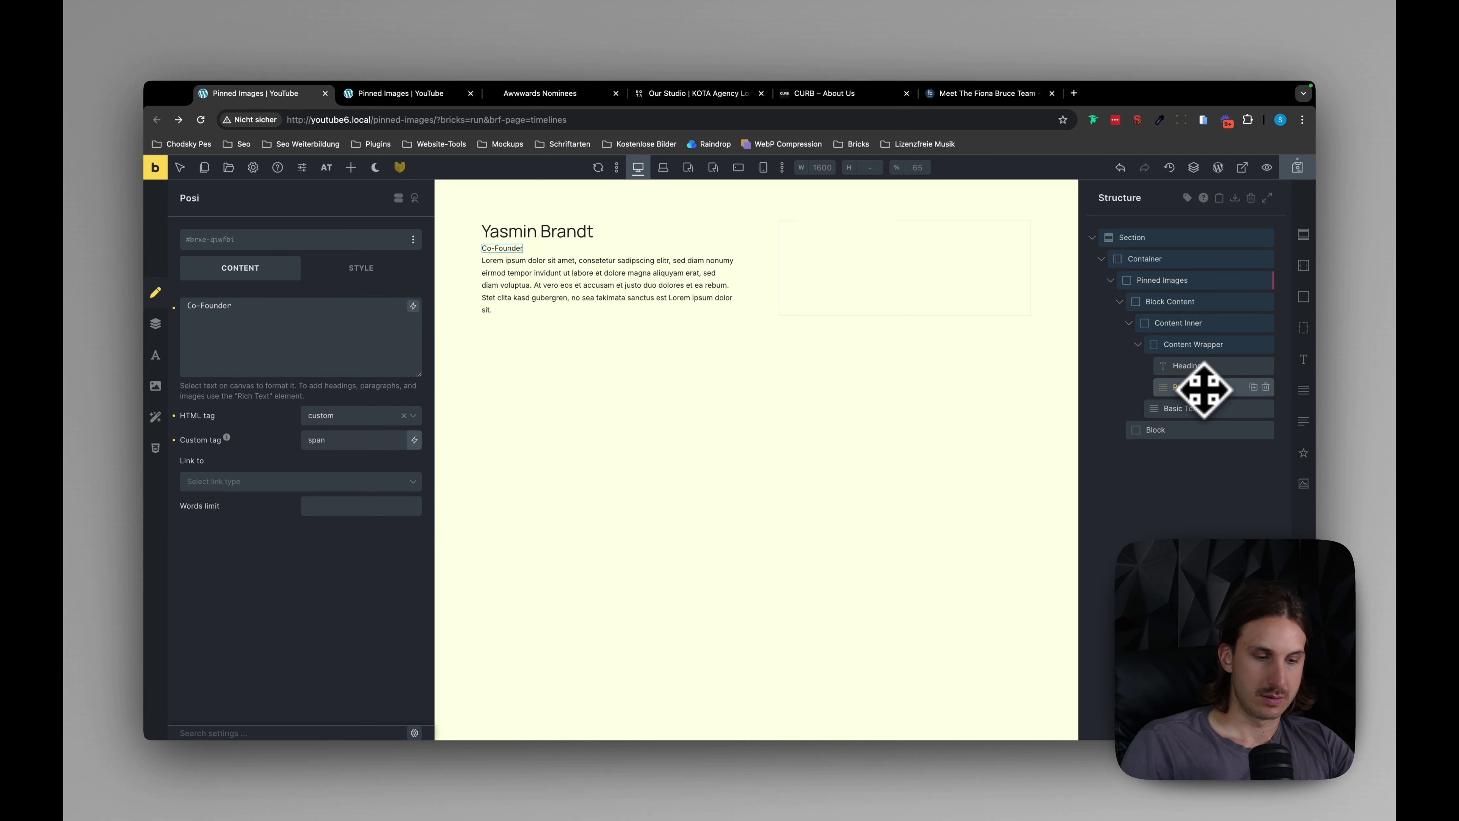
click(1190, 411)
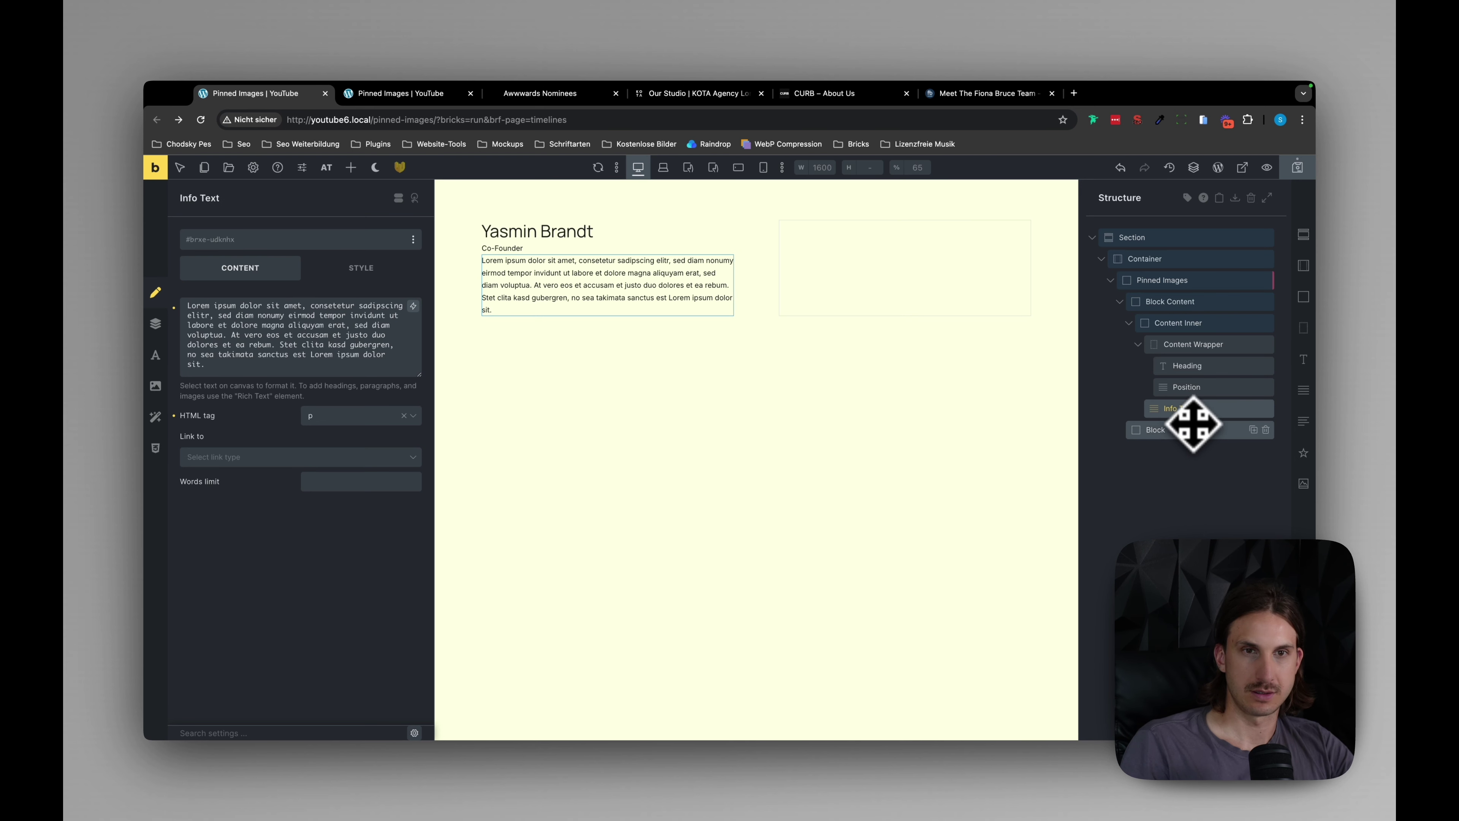
click(1174, 432)
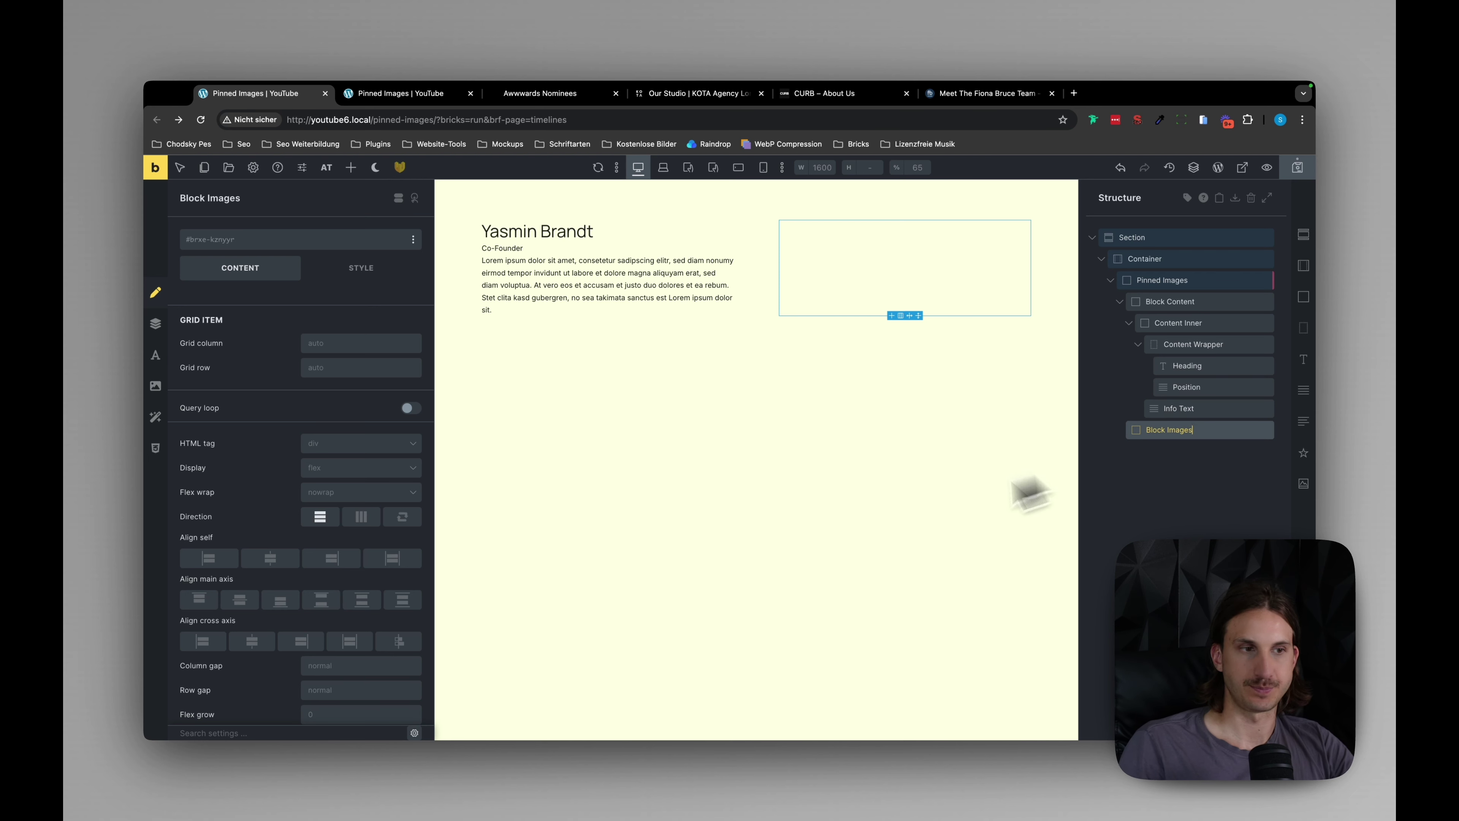
Set the row gap of the Content Inner block to the content-gap spacing variable.
key(Escape)
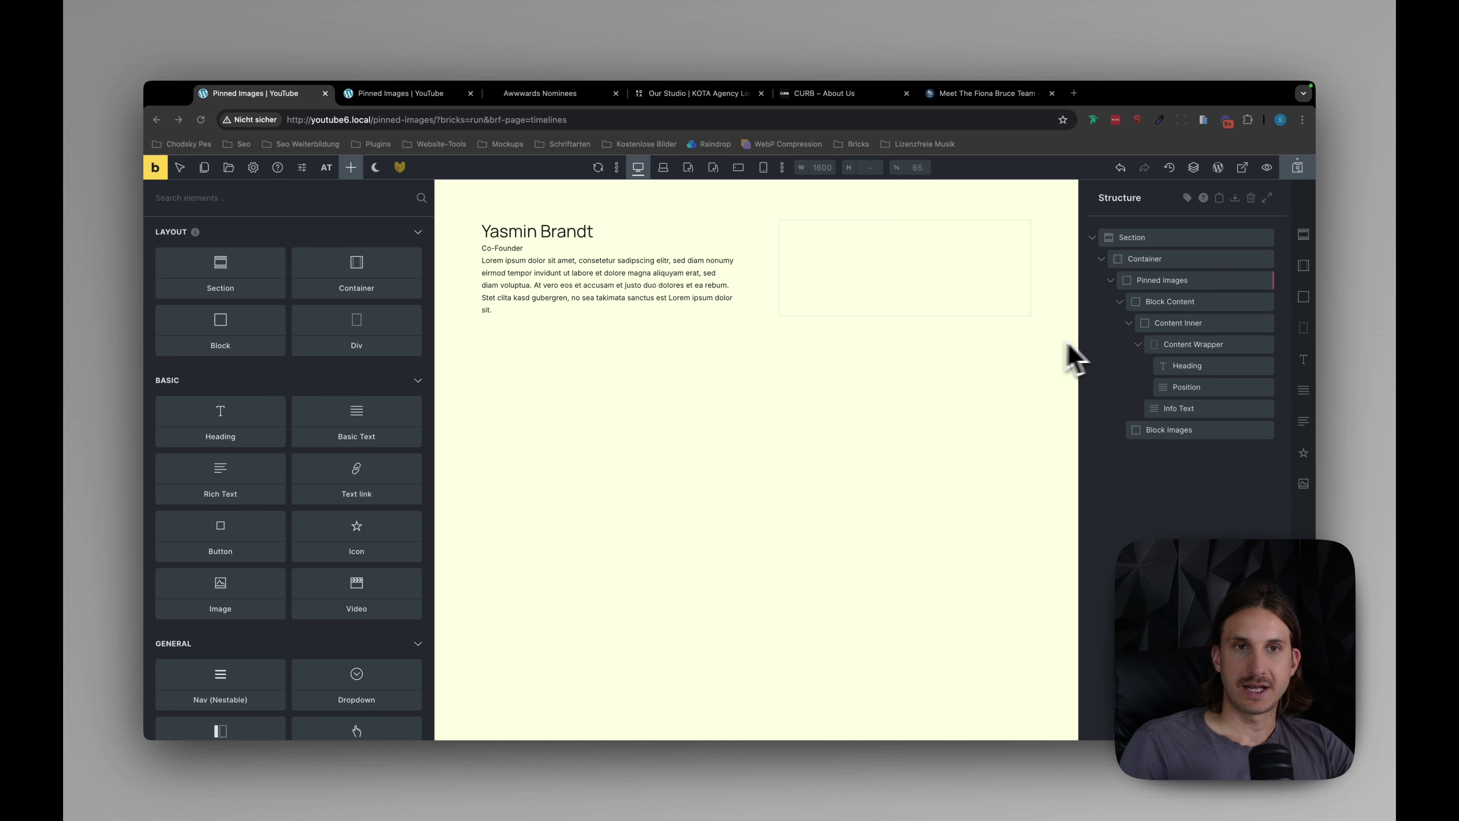
click(1178, 326)
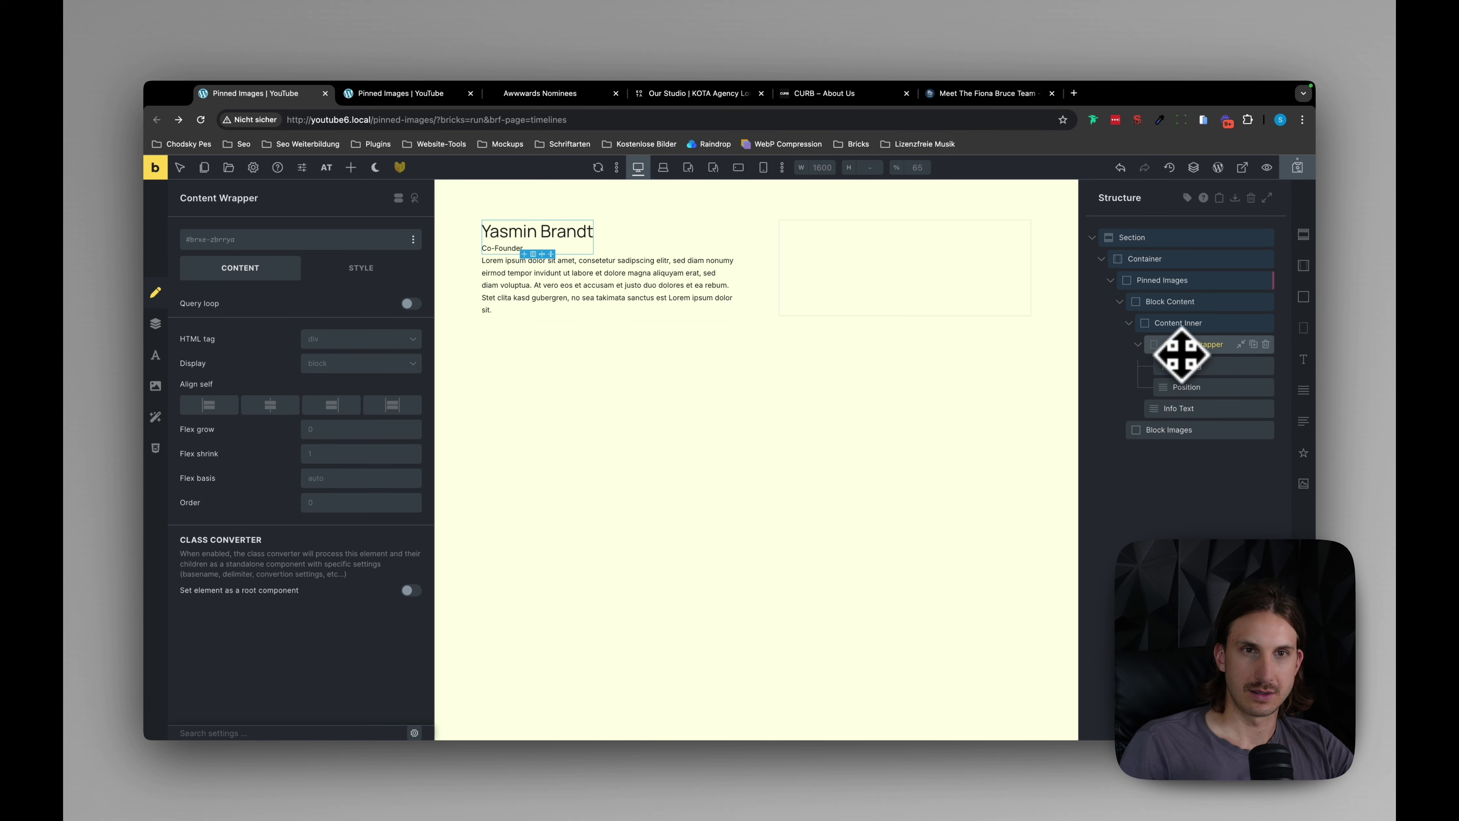
click(1137, 344)
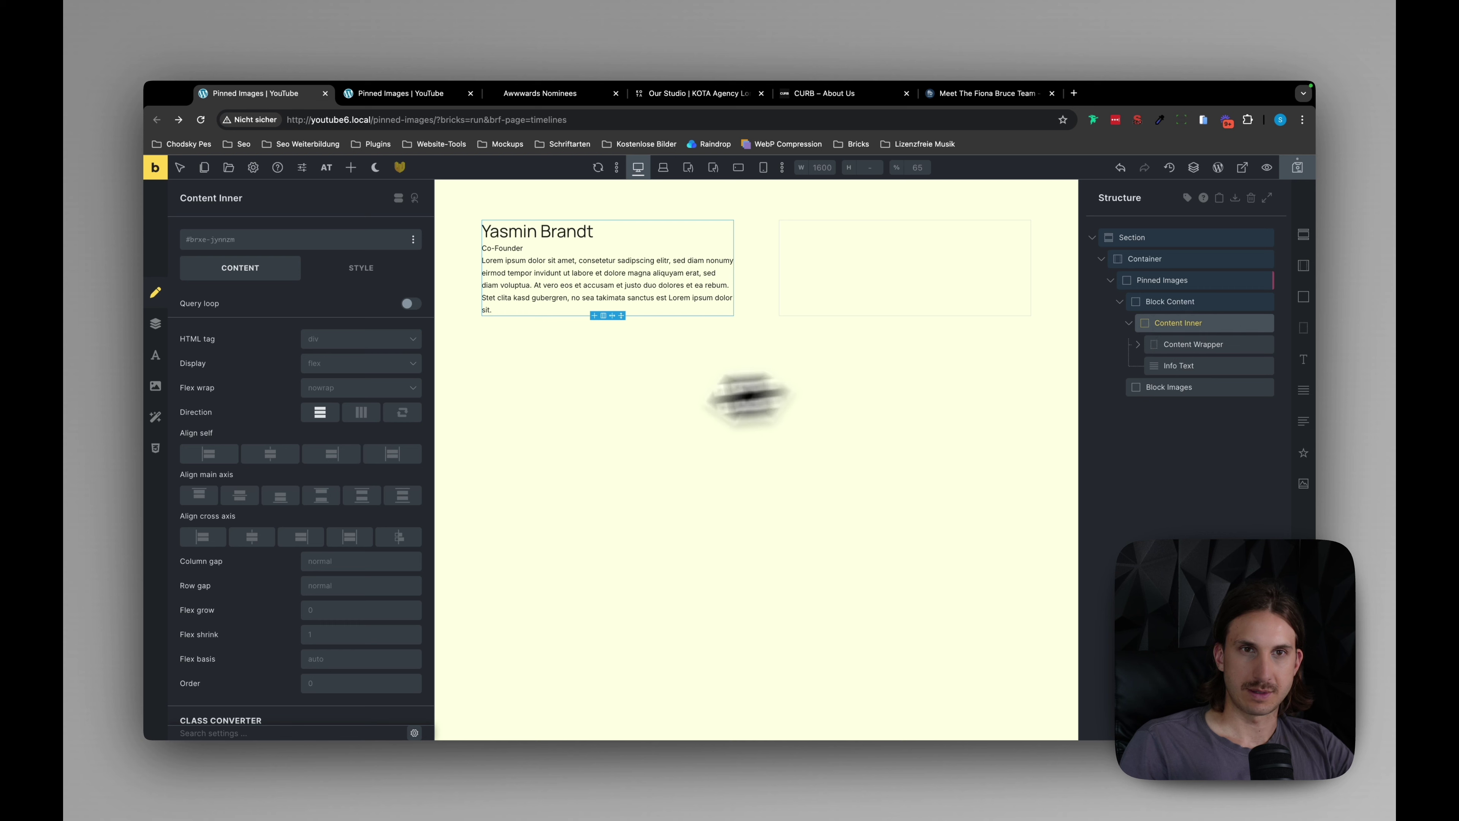
click(361, 269)
click(241, 268)
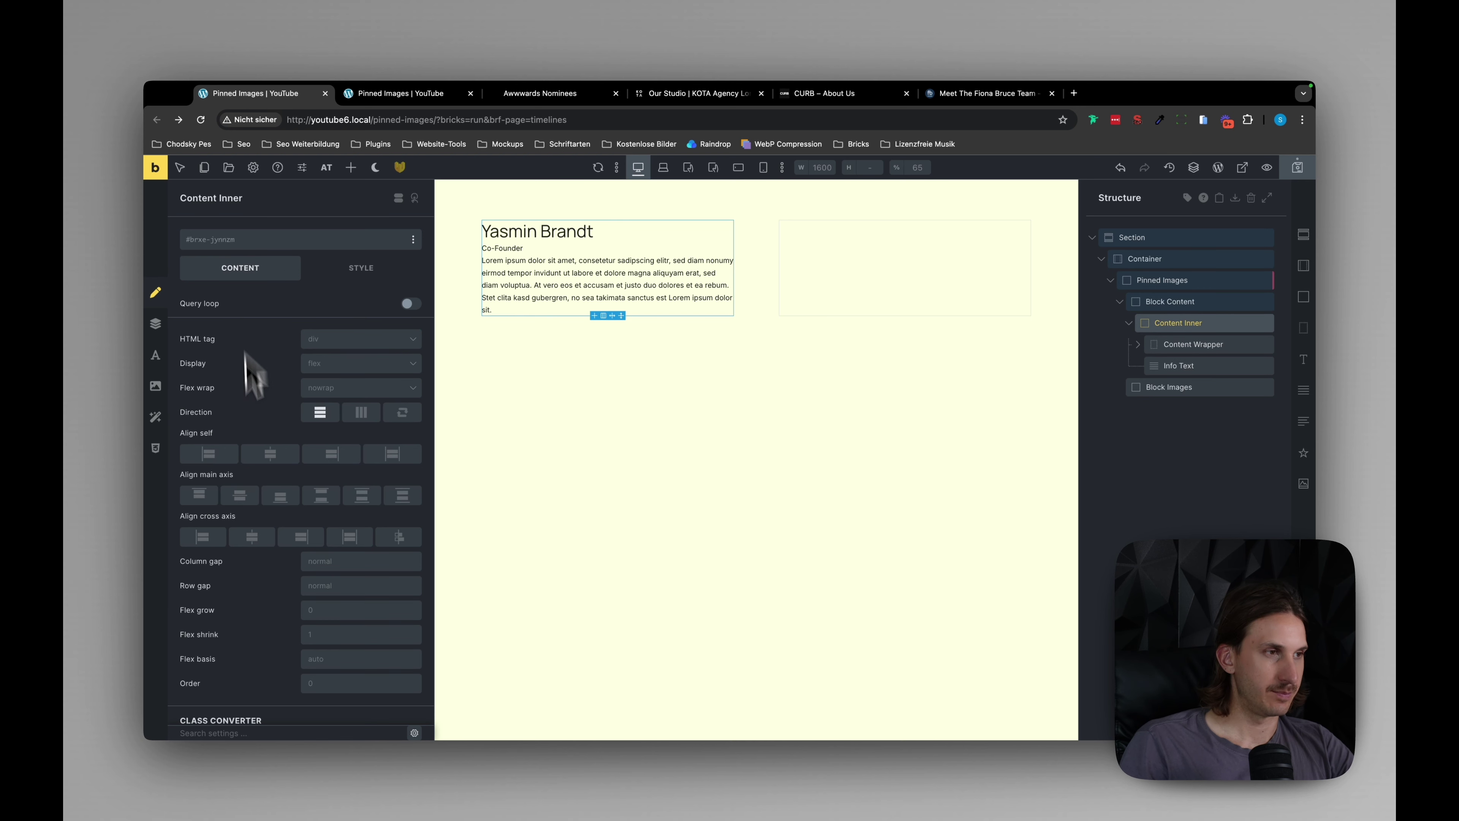
scroll(261, 558, down, 1)
right_click(342, 518)
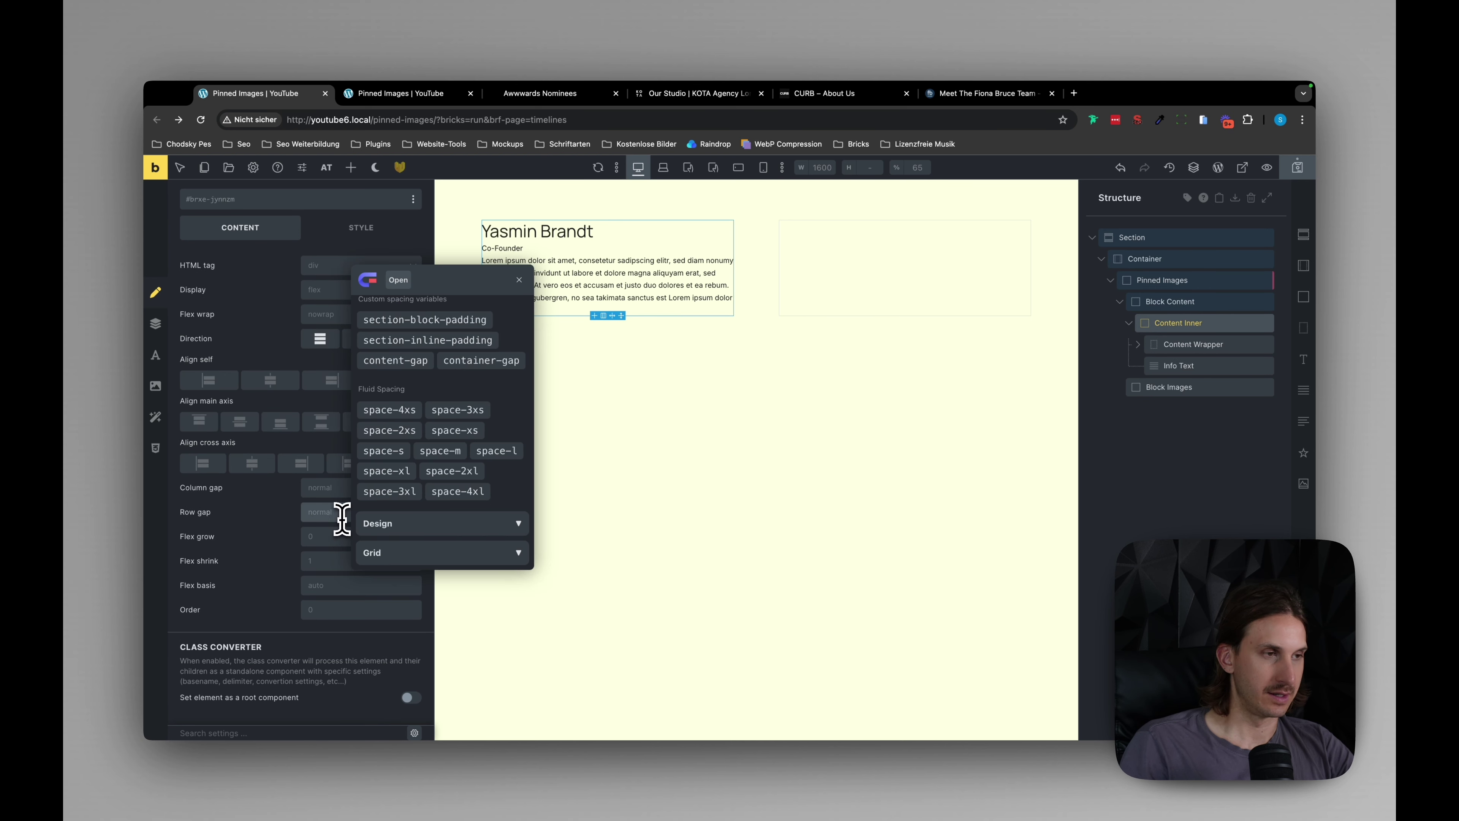
click(395, 360)
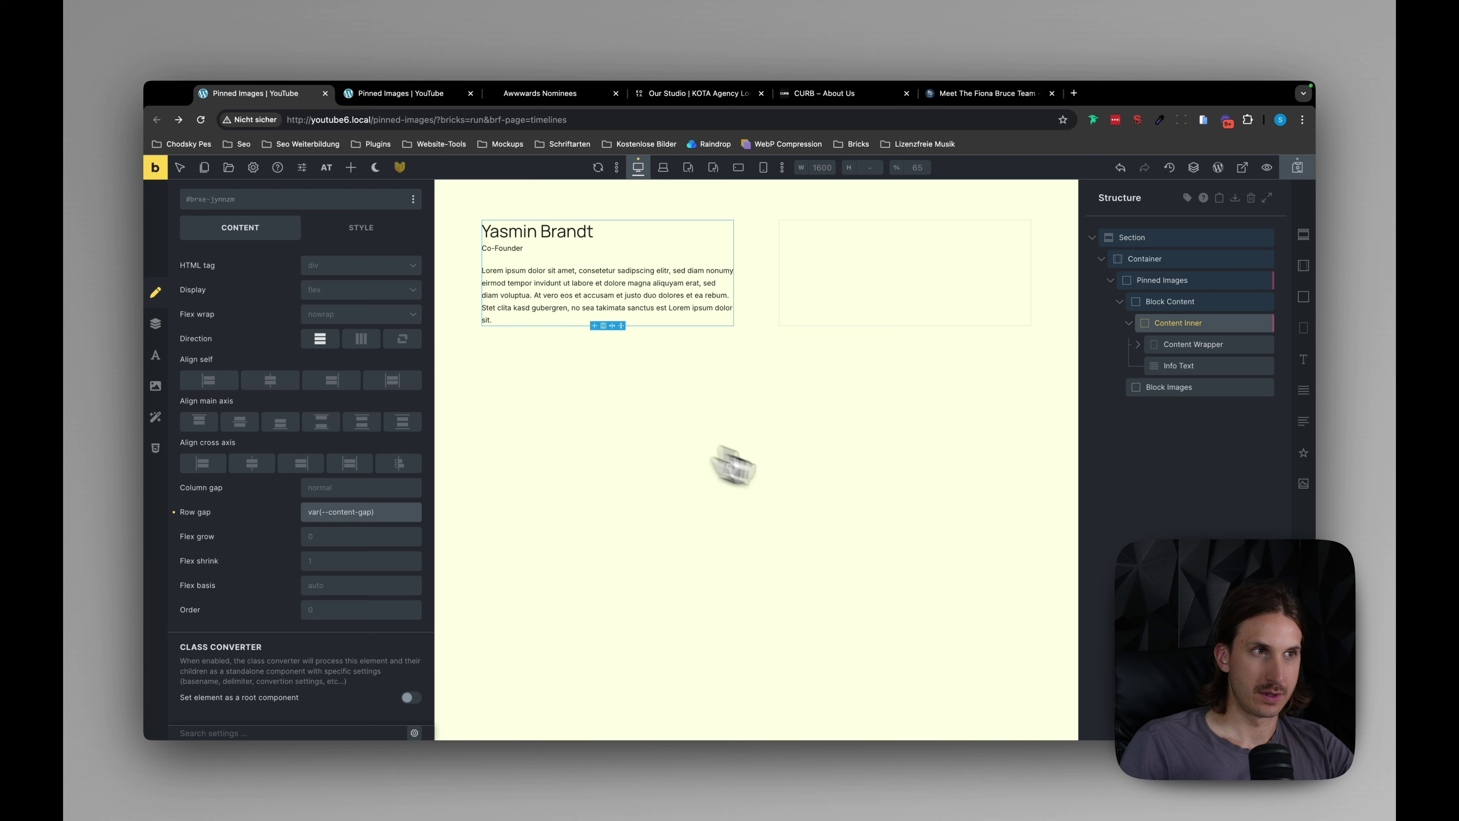
Set the Info Text's typography color to the transparent dark variable var(--dark-60).
click(1171, 365)
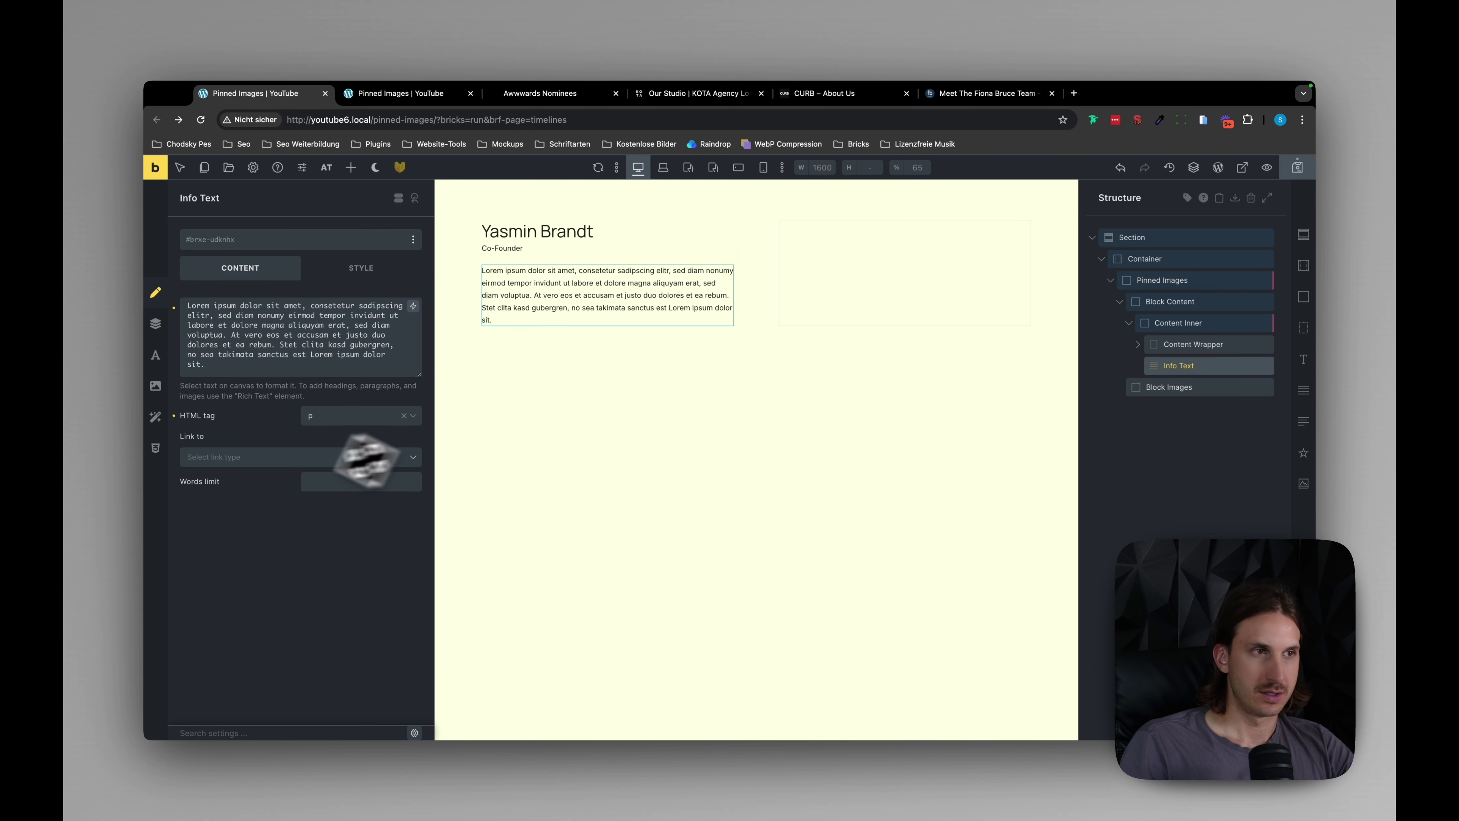
click(355, 273)
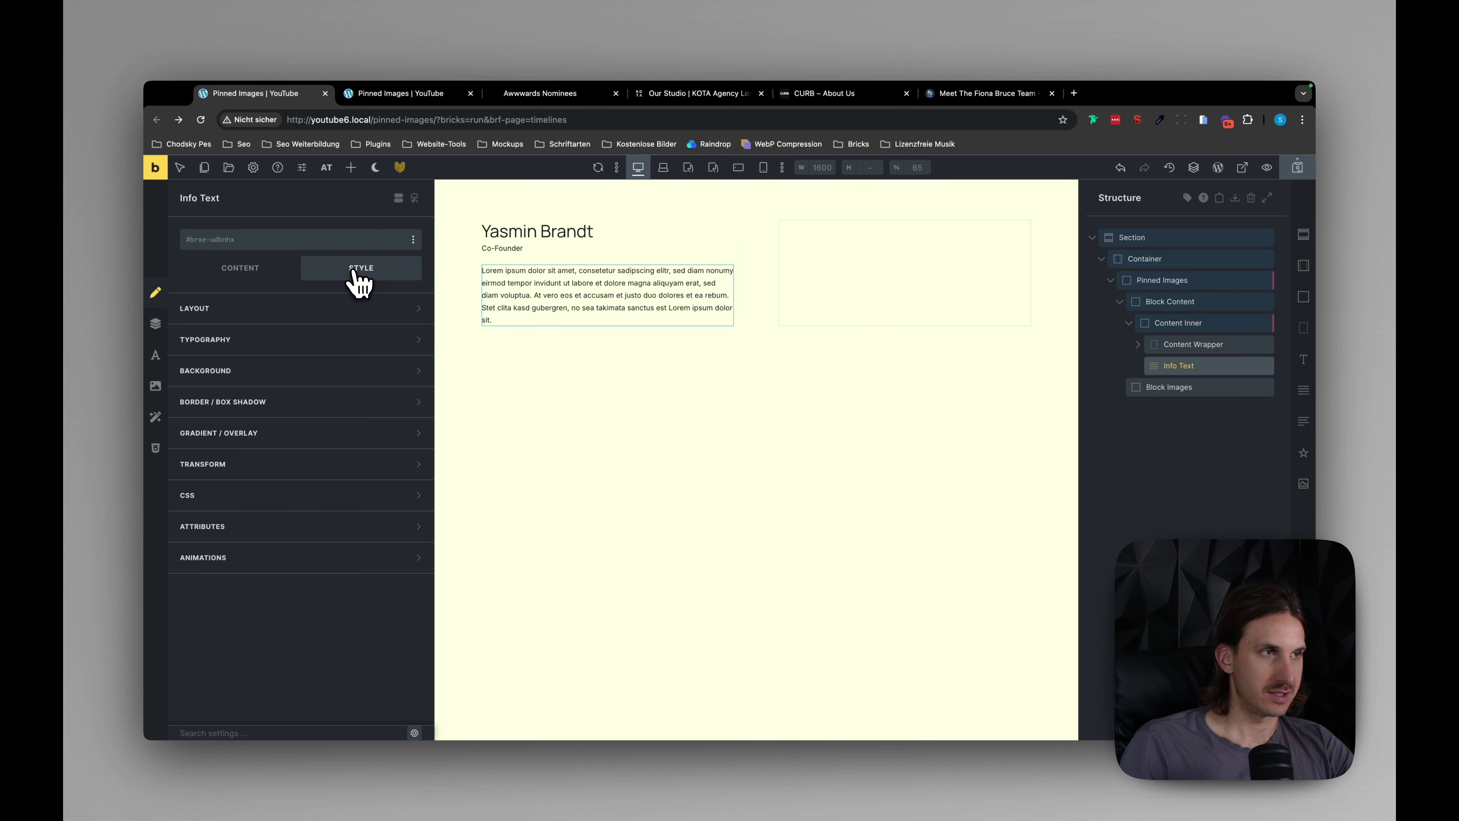
click(296, 343)
click(415, 368)
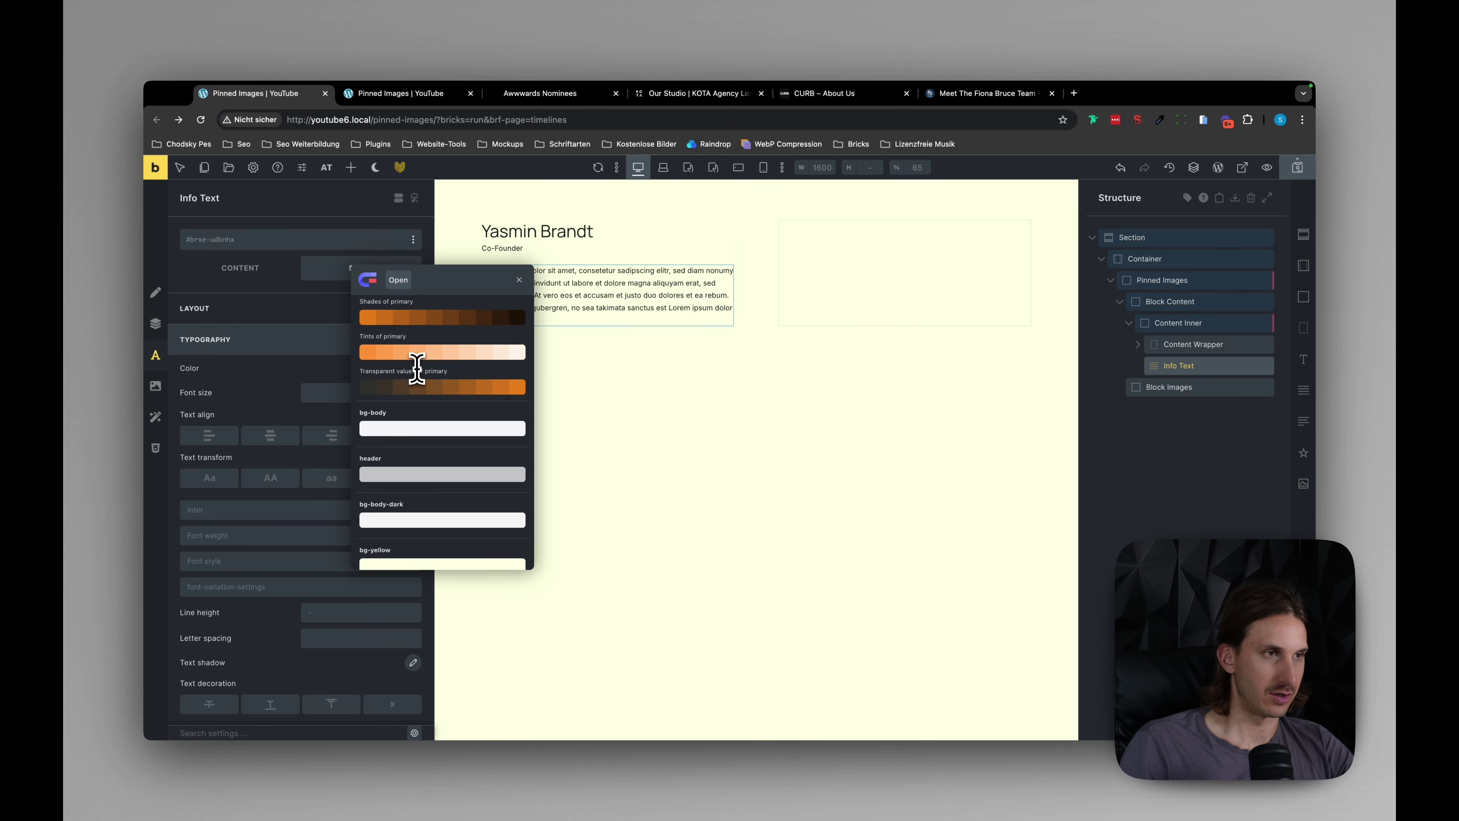
scroll(488, 483, down, 5)
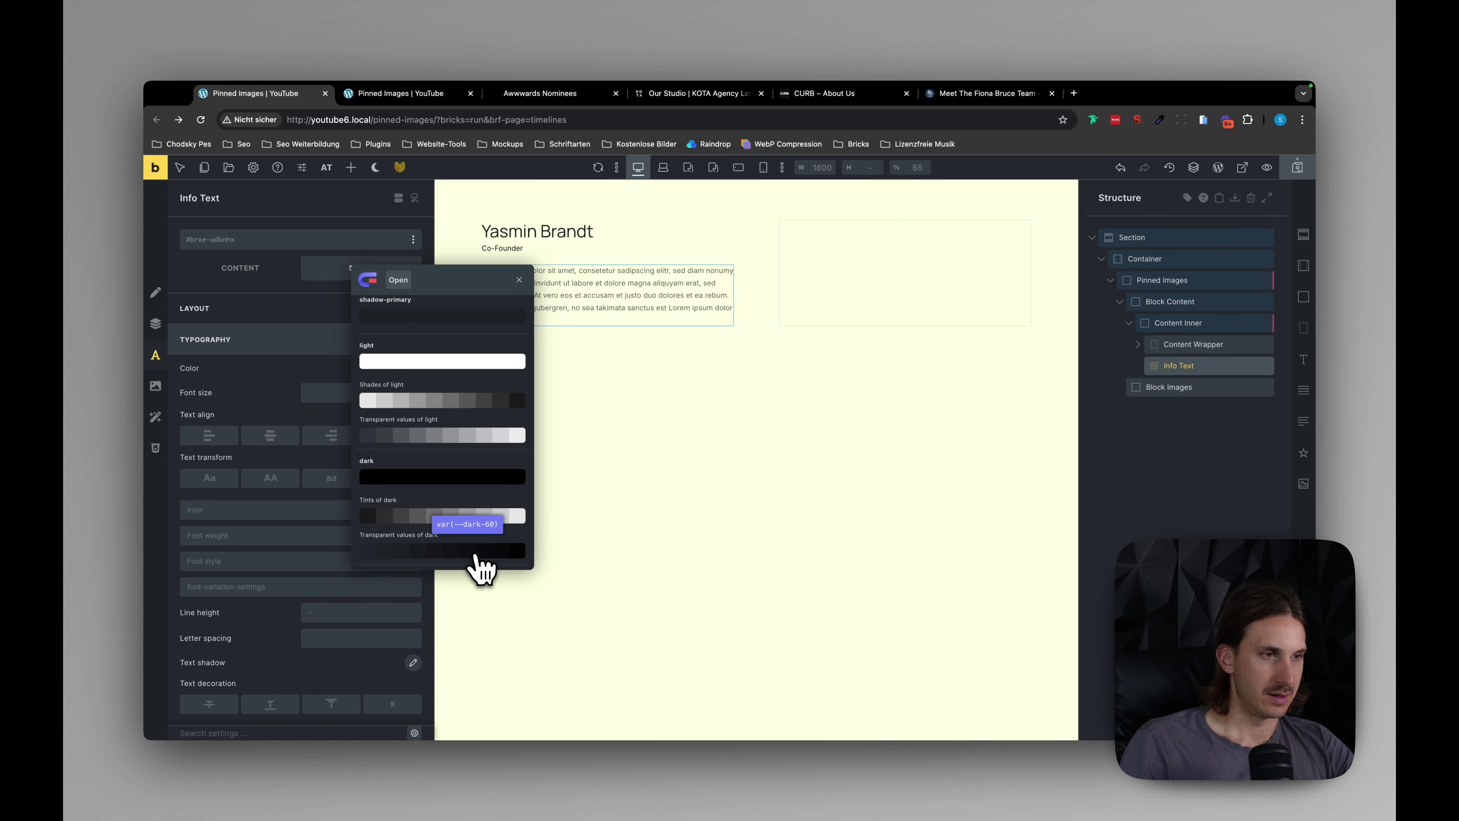
click(474, 552)
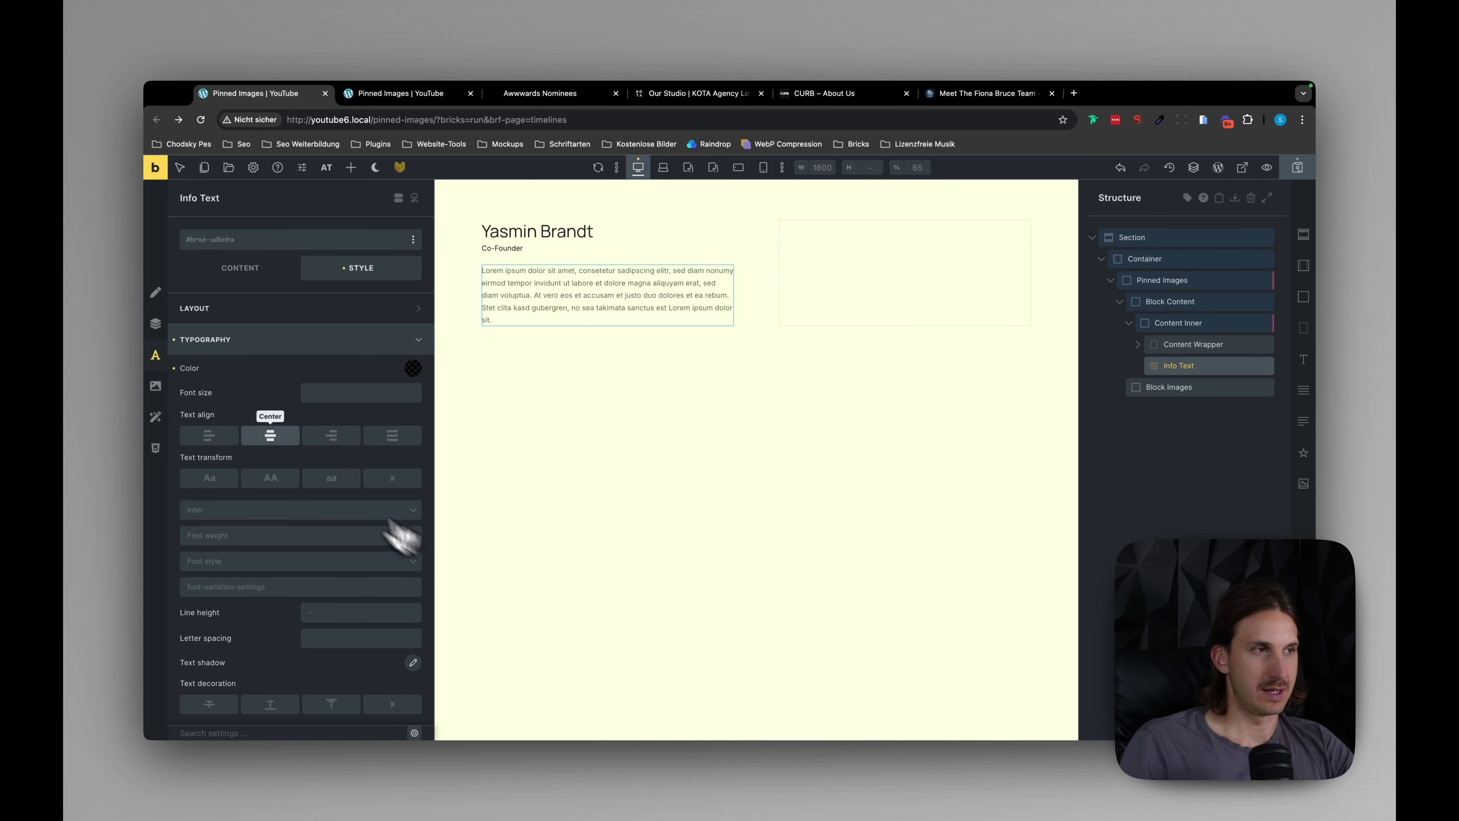
click(321, 340)
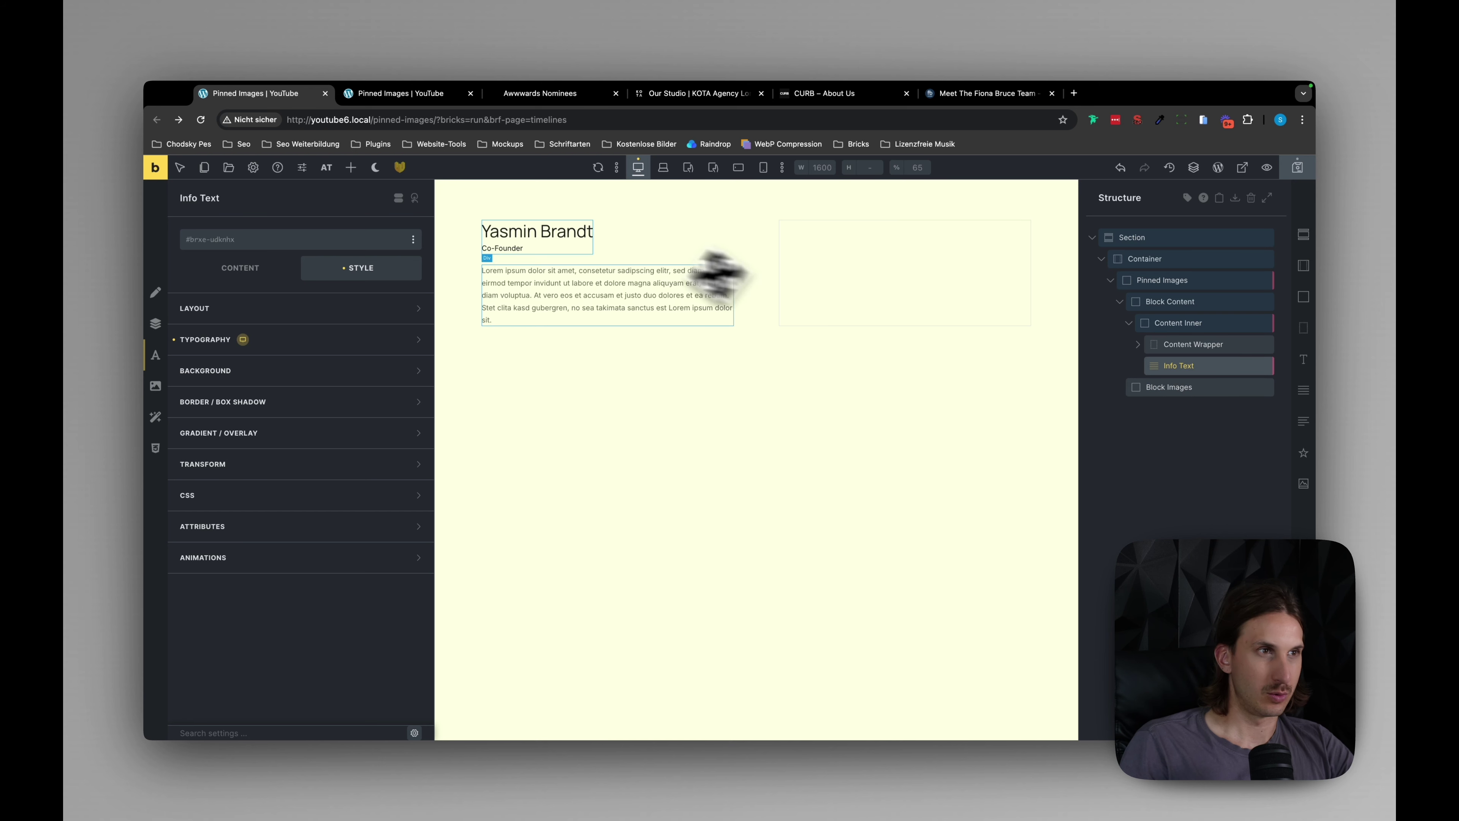
Apply the transparent dark color var(--dark-60) to the "Co-Founder" Position text.
click(513, 251)
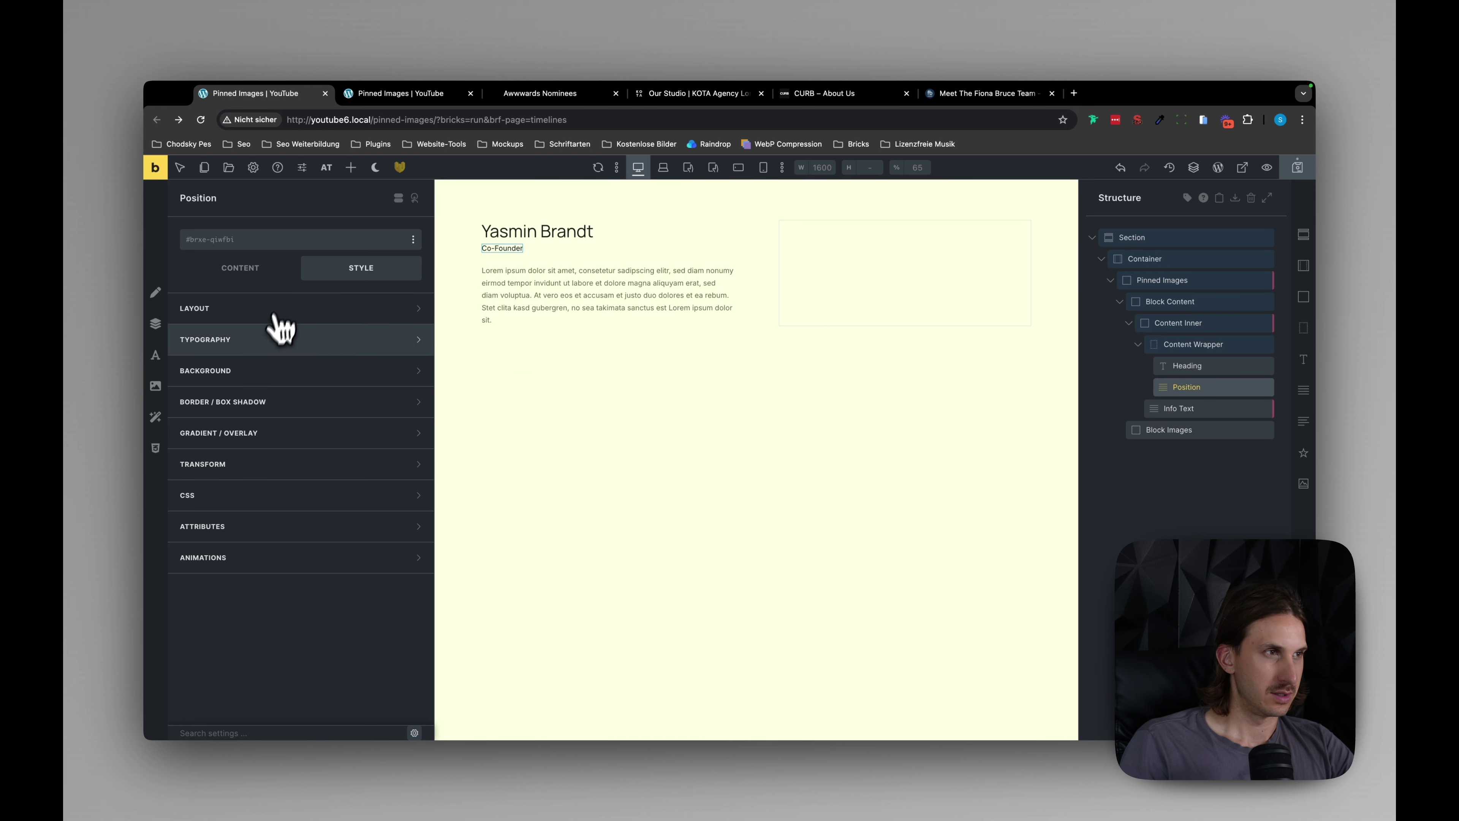
click(293, 339)
click(411, 370)
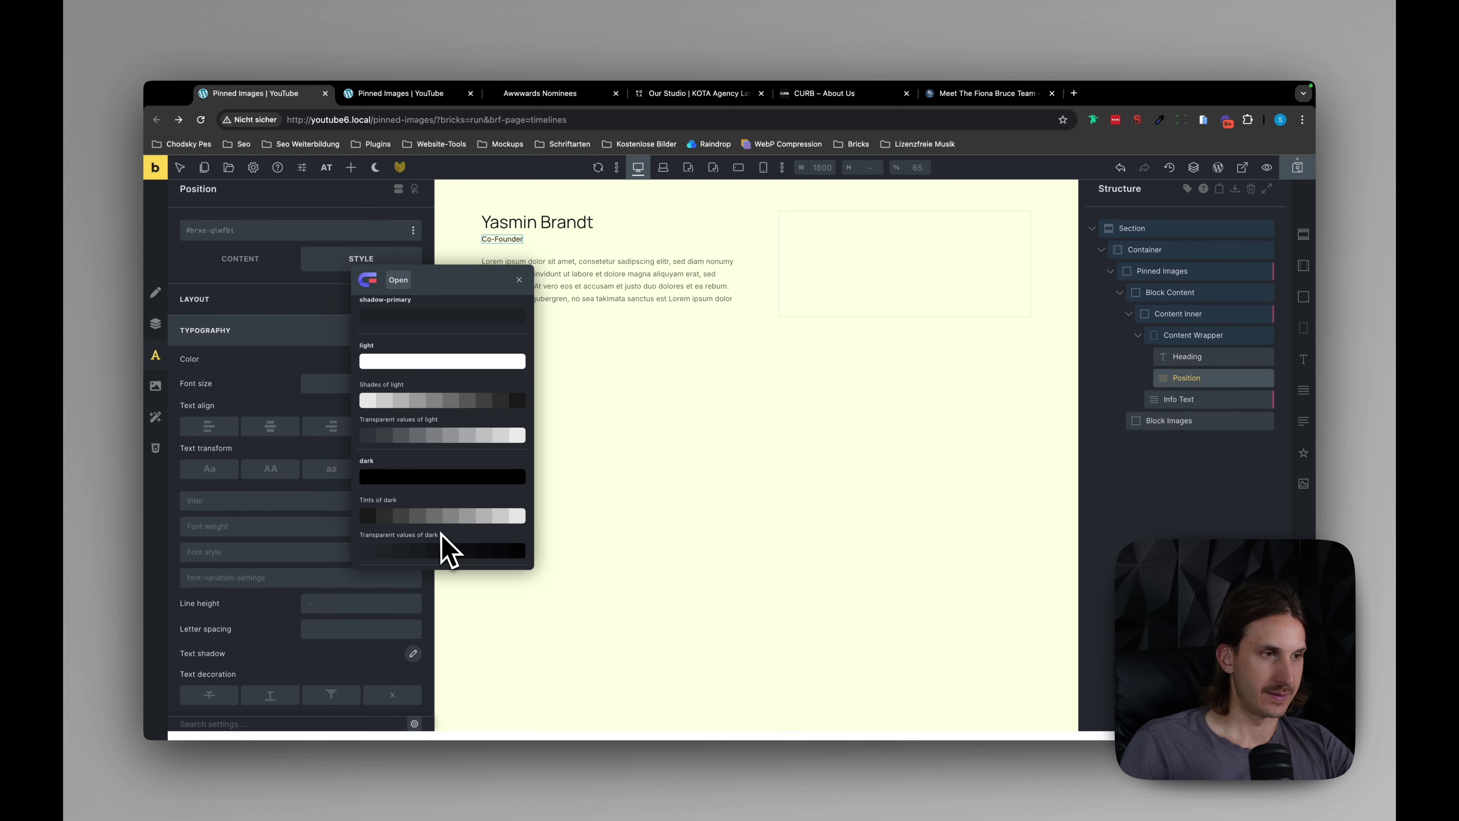
scroll(445, 523, up, 1)
scroll(445, 523, down, 2)
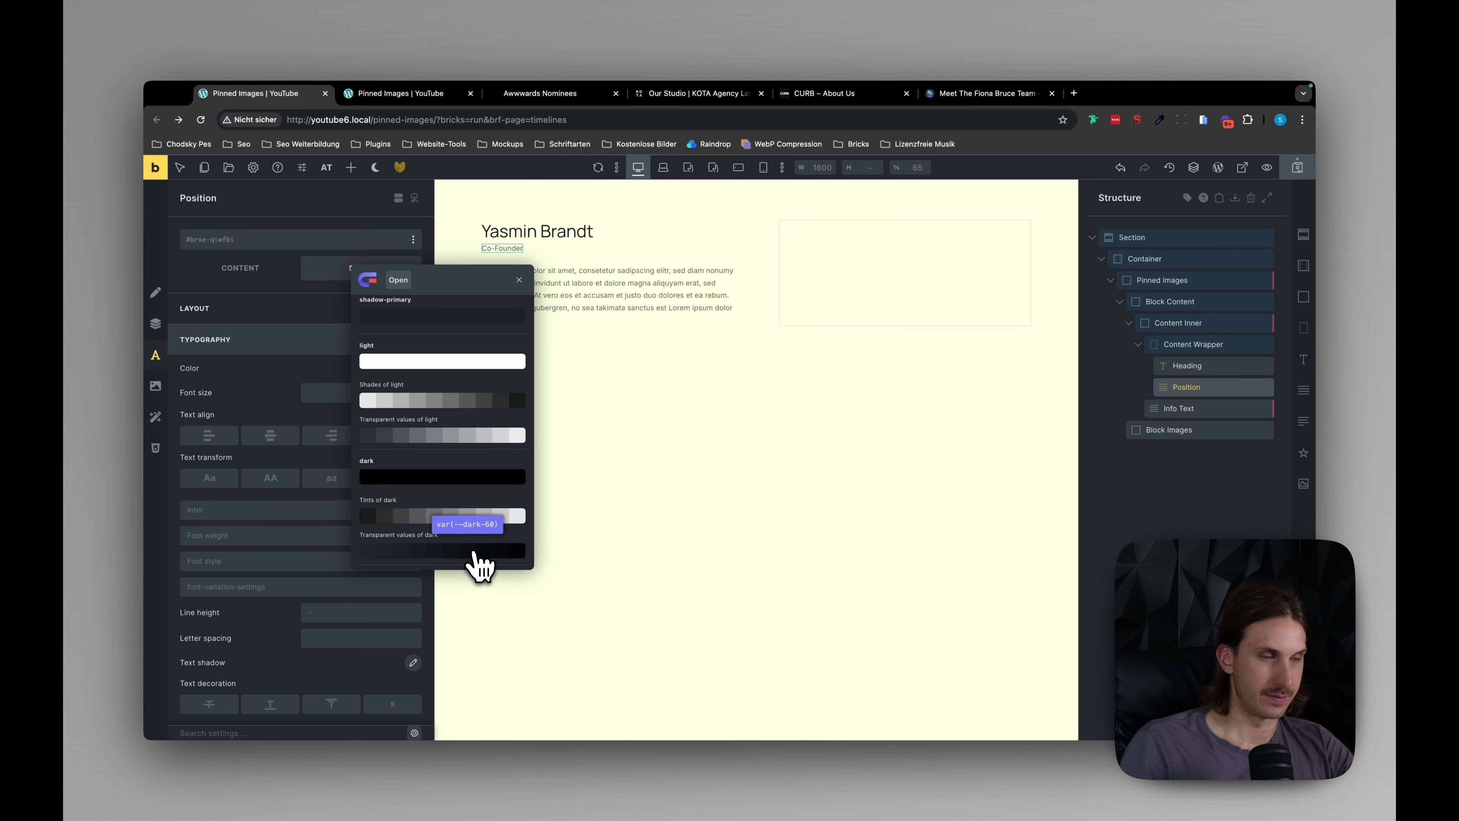
click(474, 552)
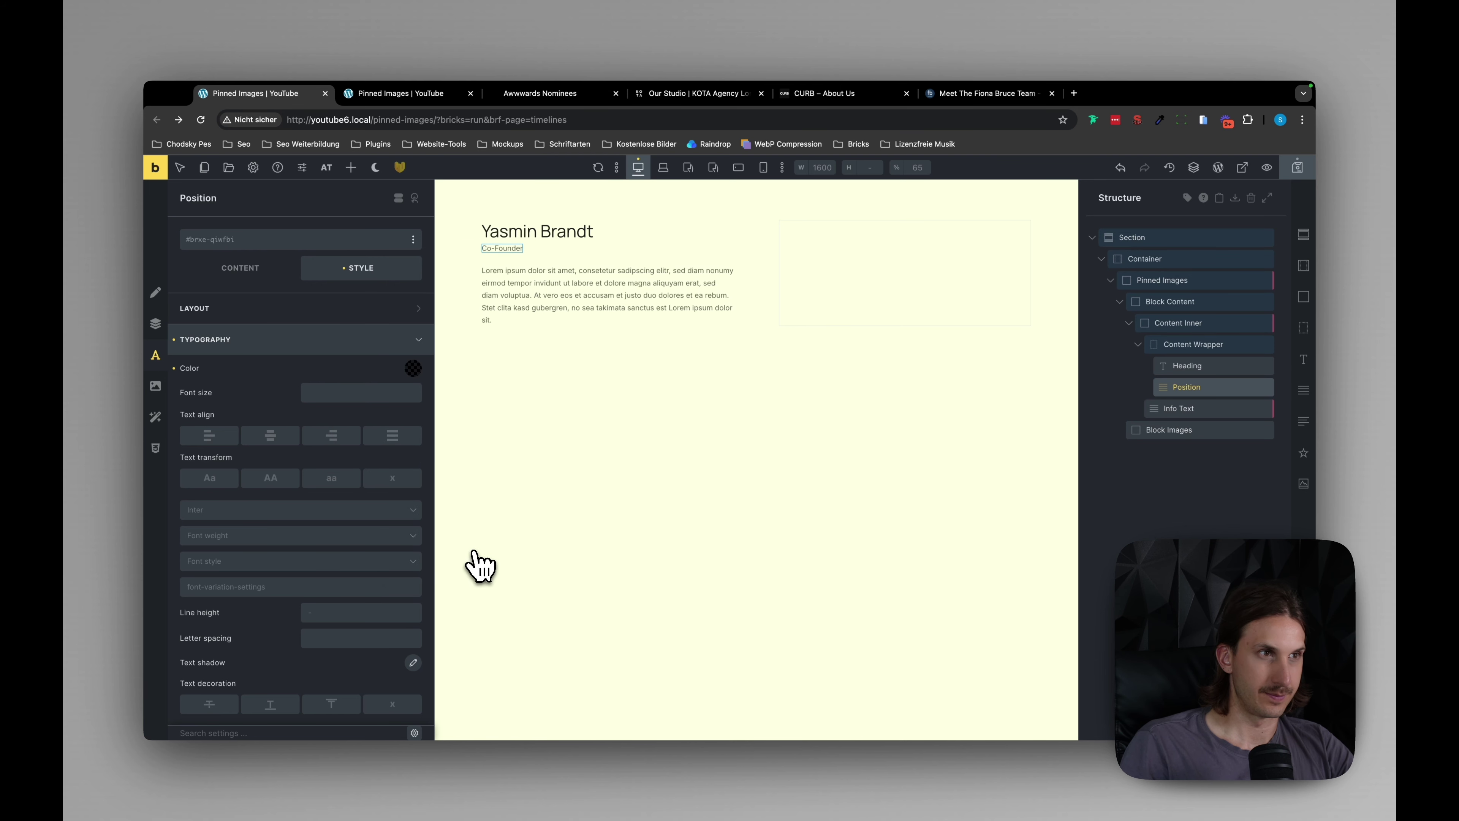
Set the Content Inner block's height to 90svh and align its main axis to center.
click(1192, 325)
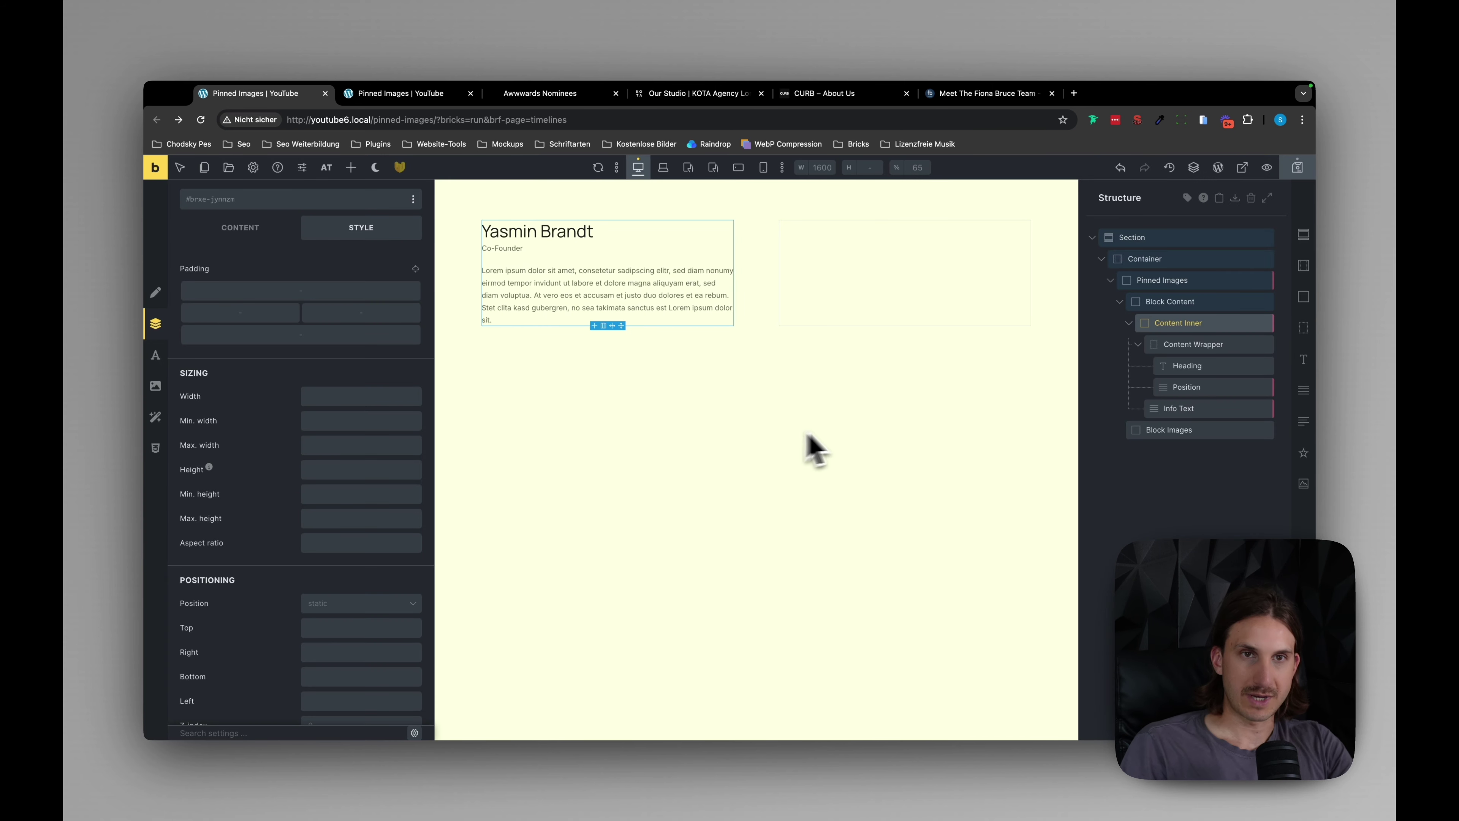
click(357, 470)
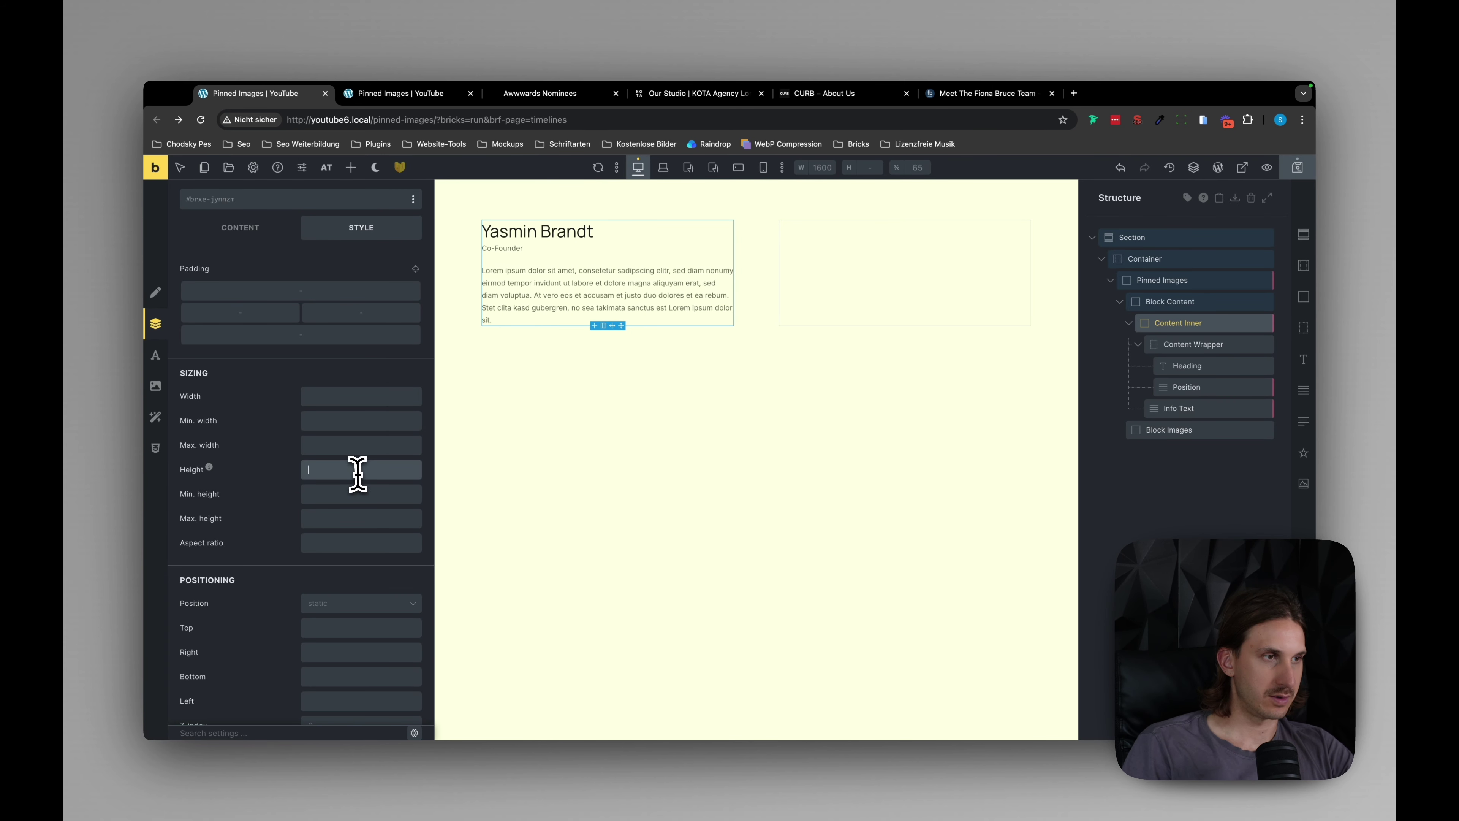
text(90svh)
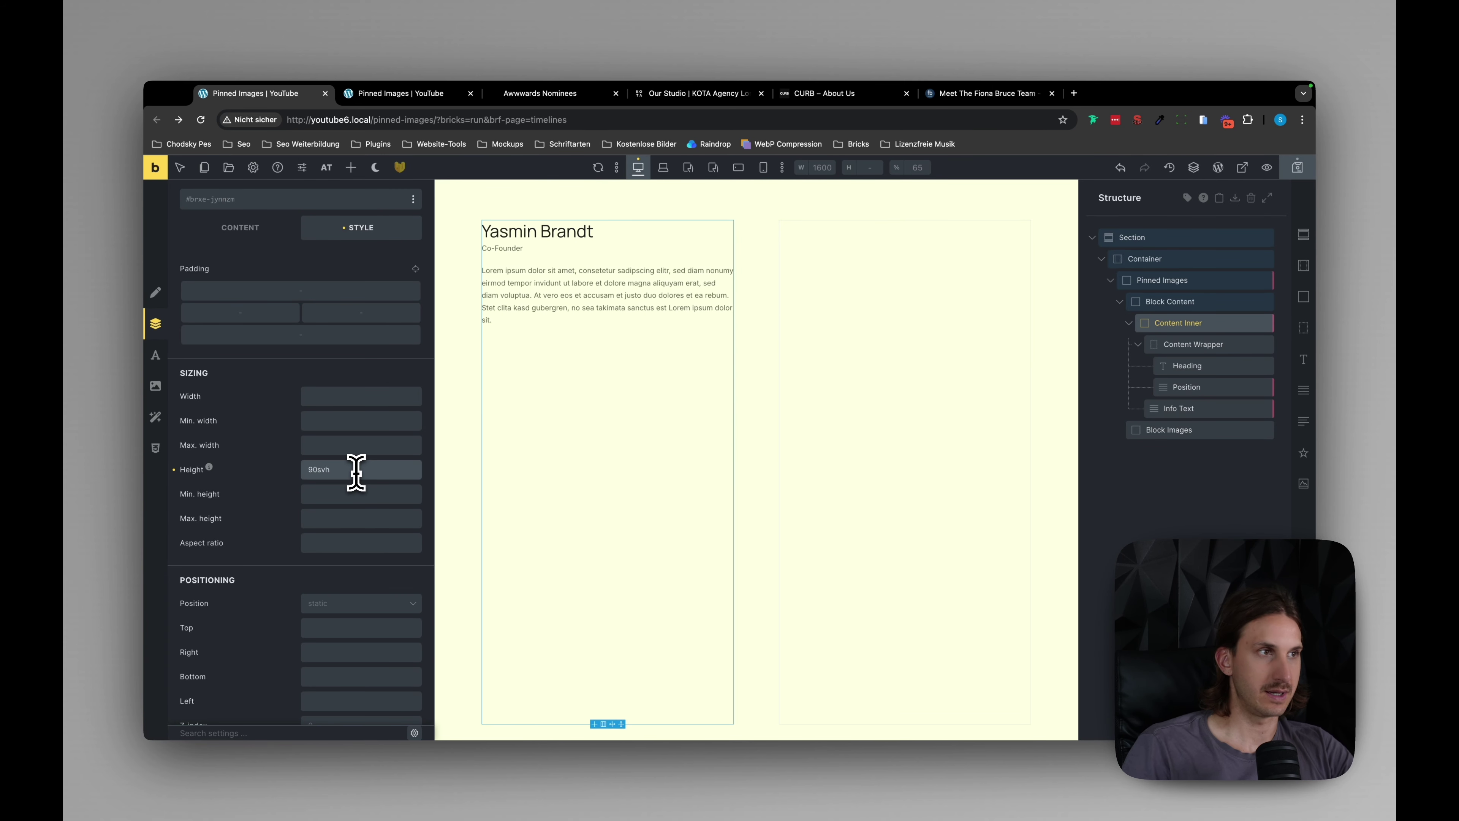
click(240, 230)
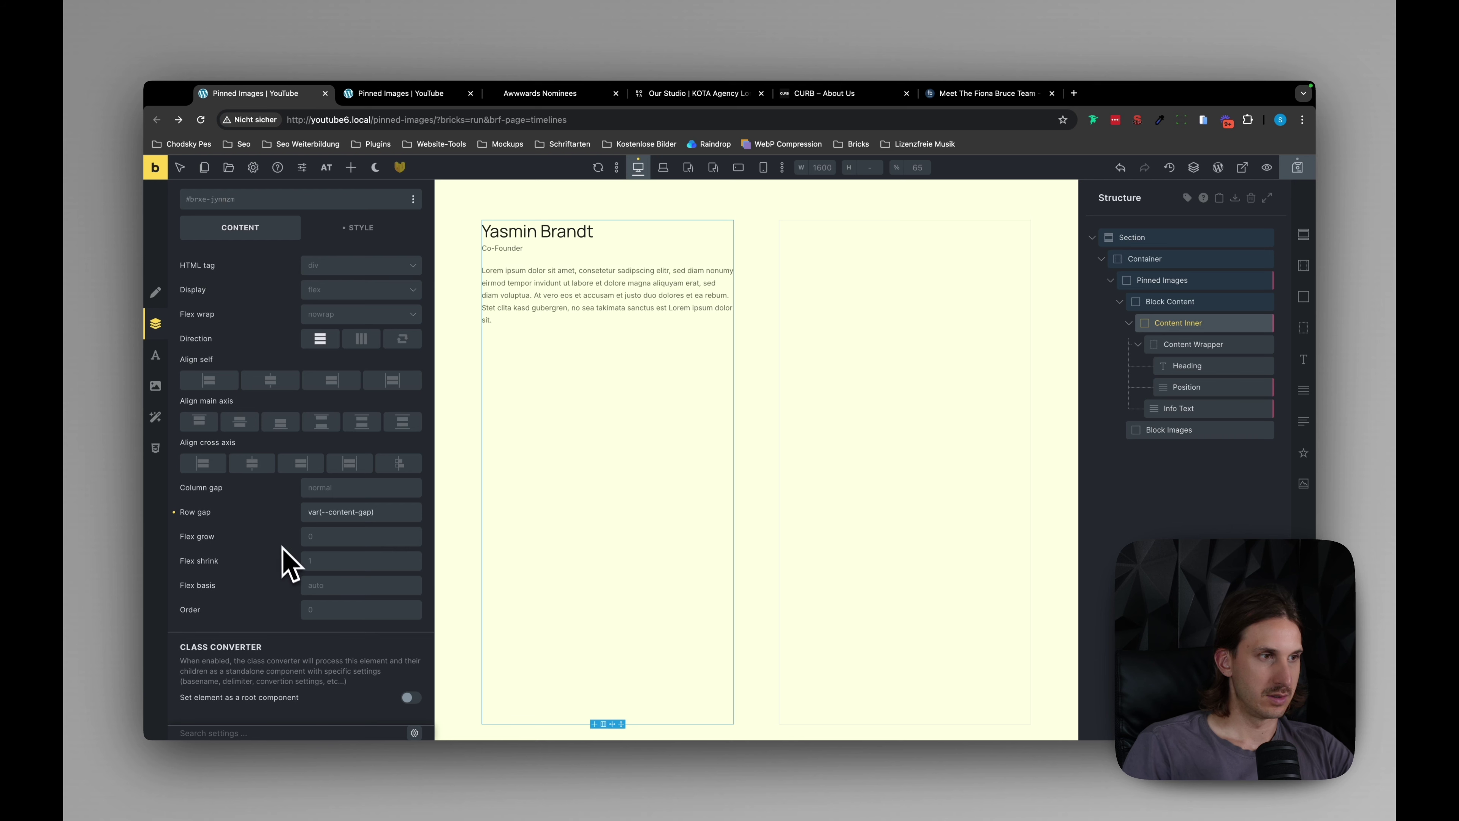
scroll(284, 568, up, 1)
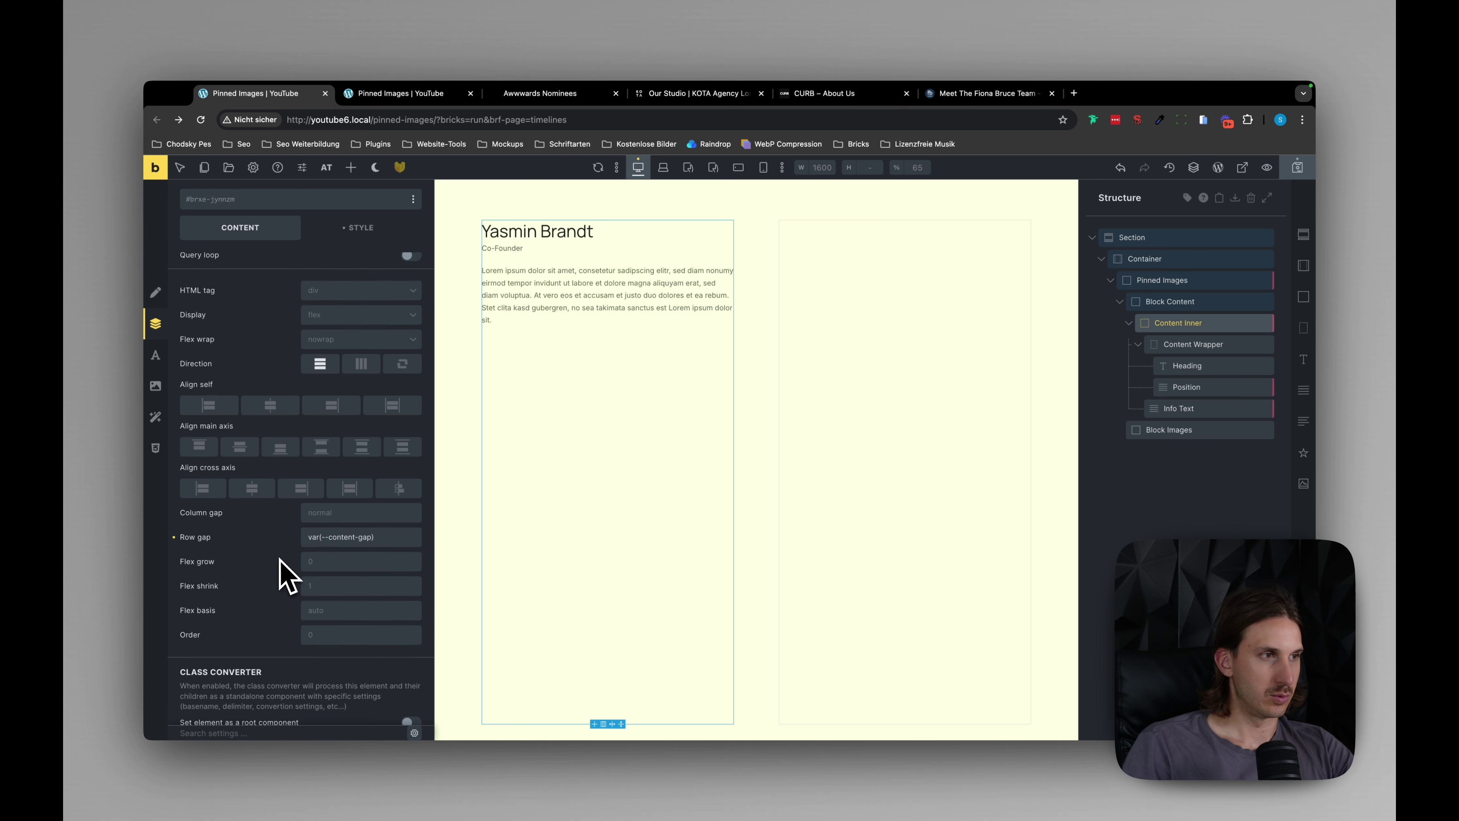
click(240, 451)
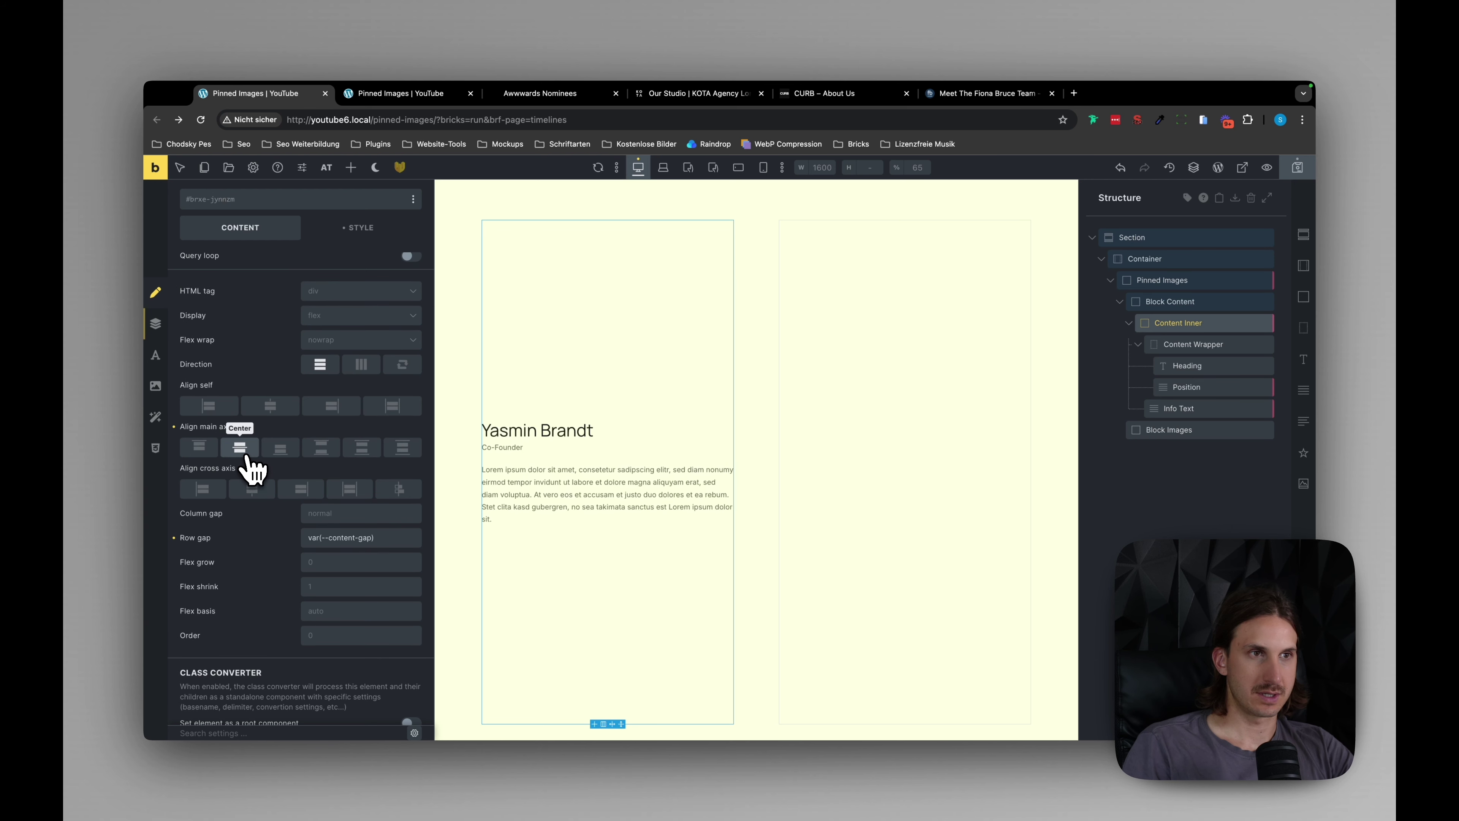
Align the Block Content block's main axis to the start and save the page.
click(1177, 303)
scroll(347, 557, down, 5)
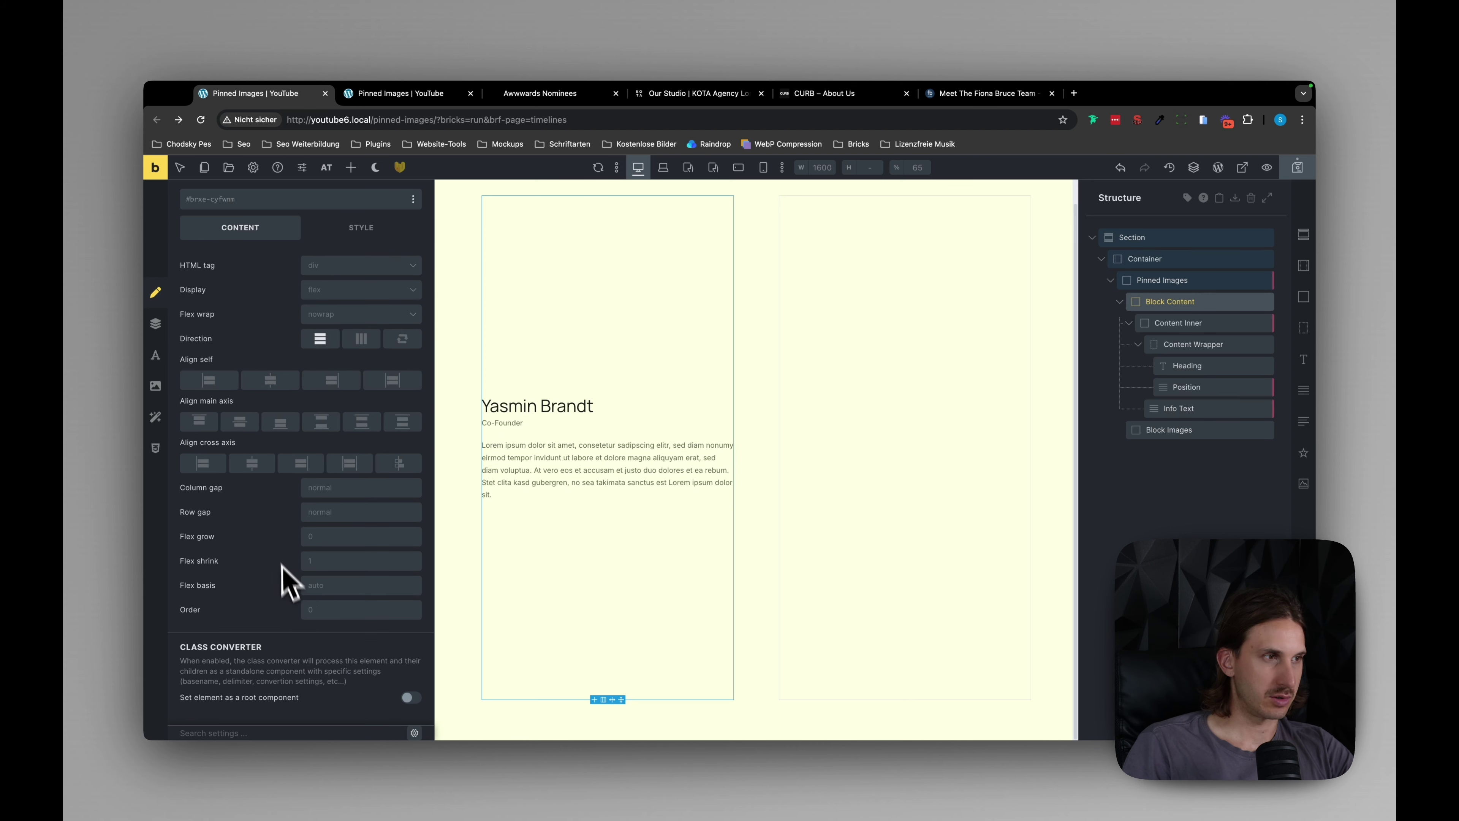
scroll(284, 584, up, 2)
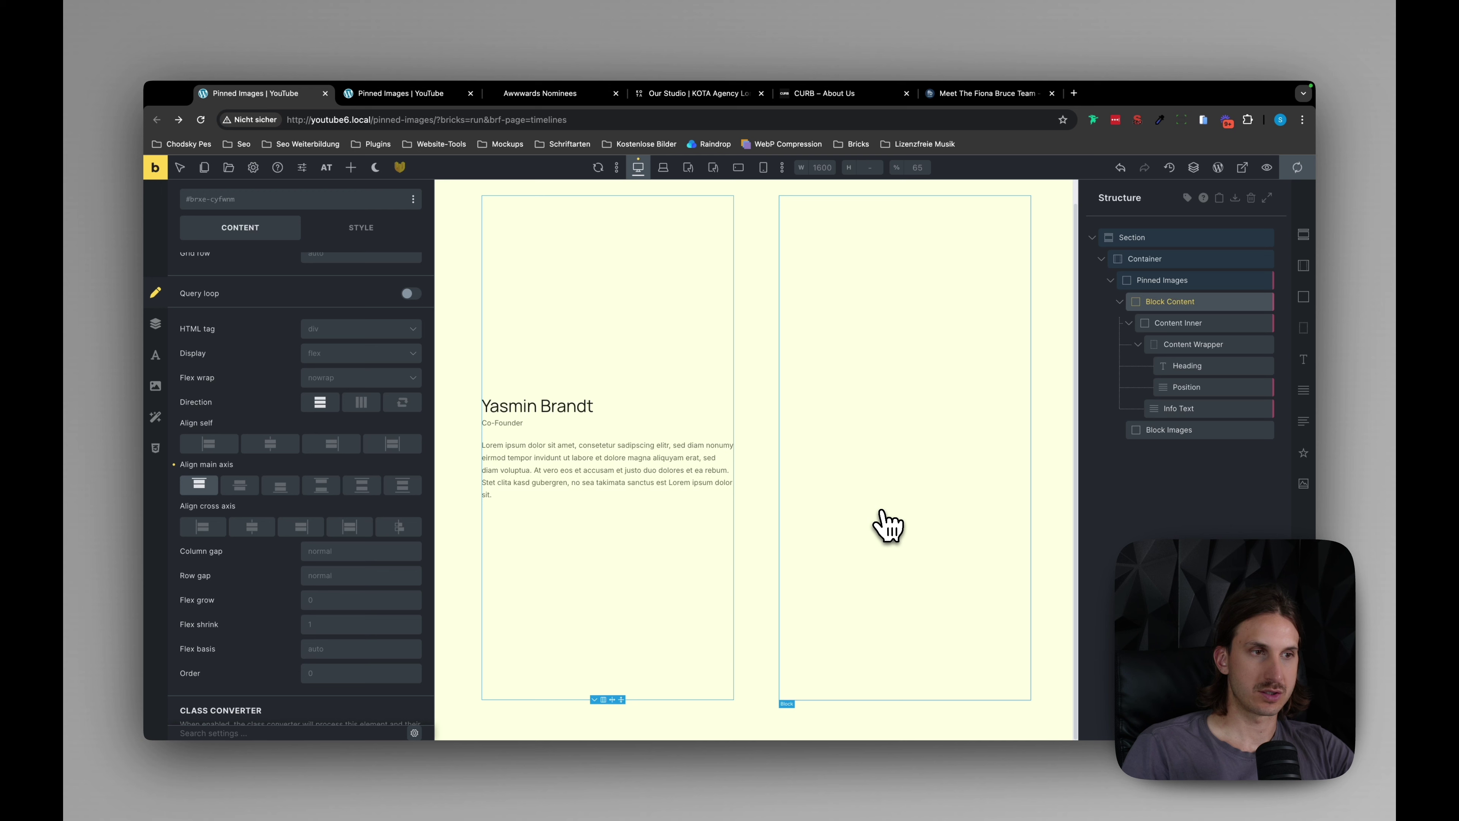
click(1091, 586)
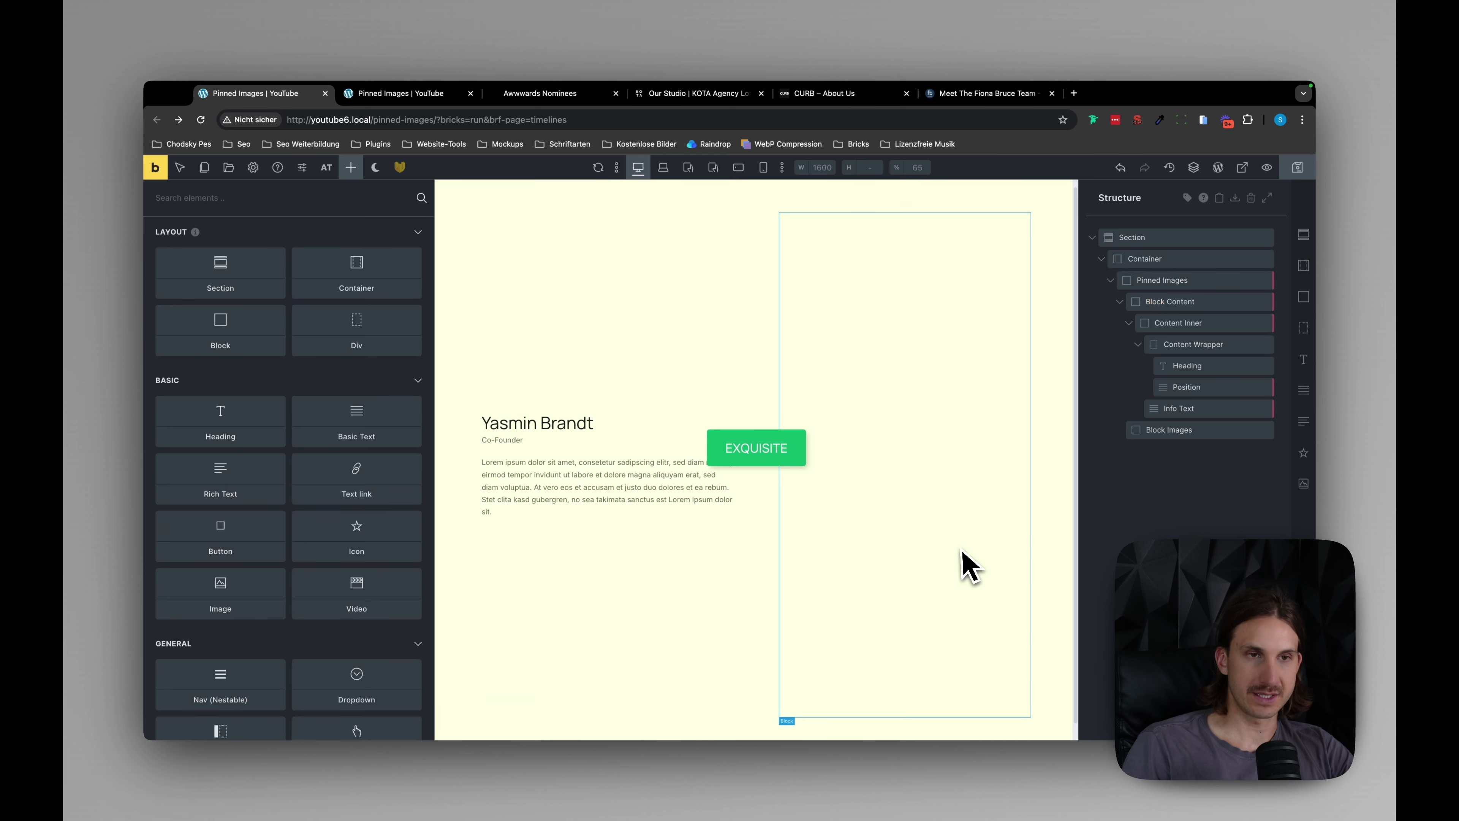
Set the Block Images block's height to 75svh.
click(1172, 430)
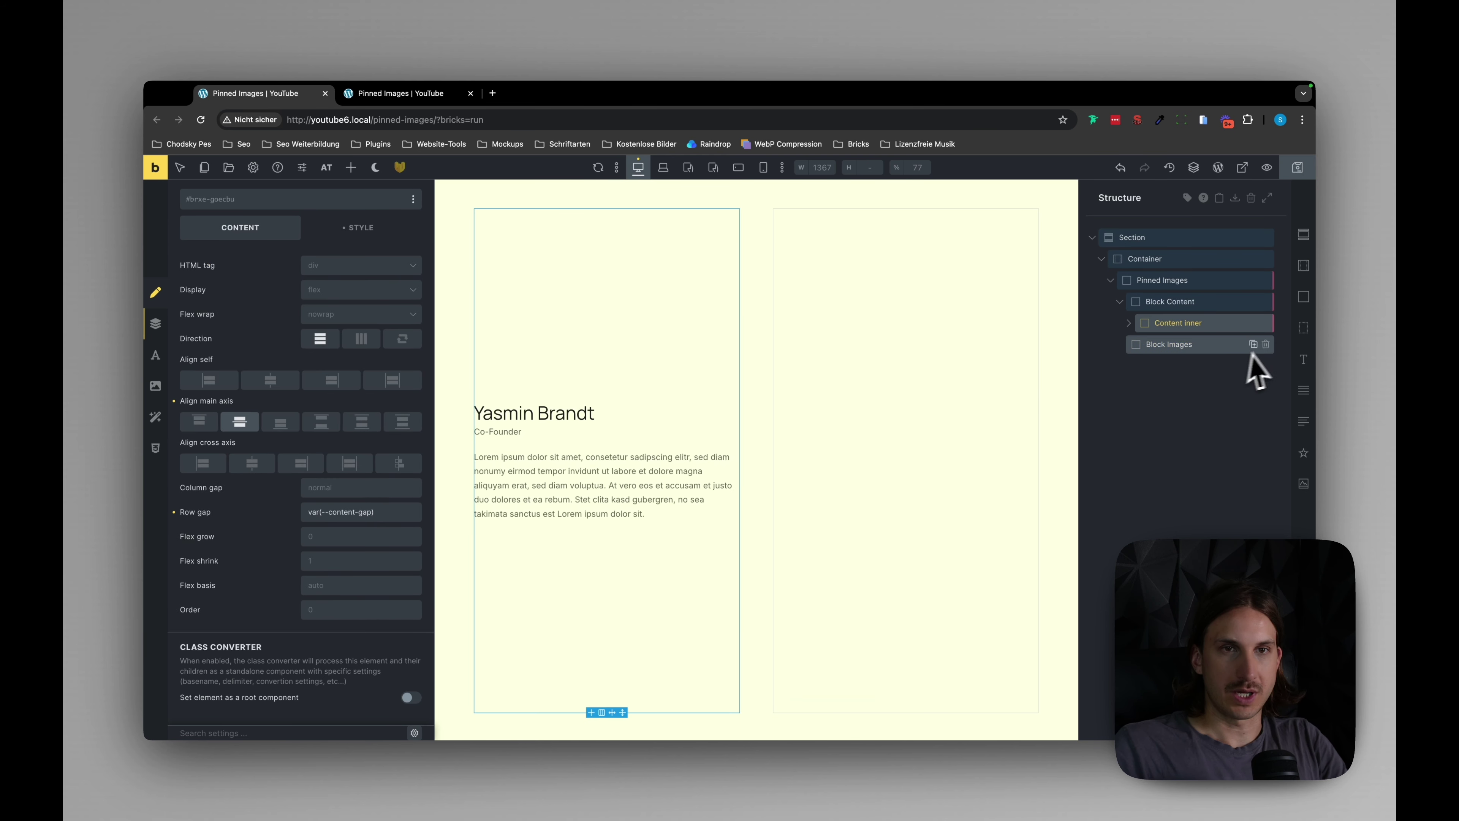
click(1199, 344)
click(381, 275)
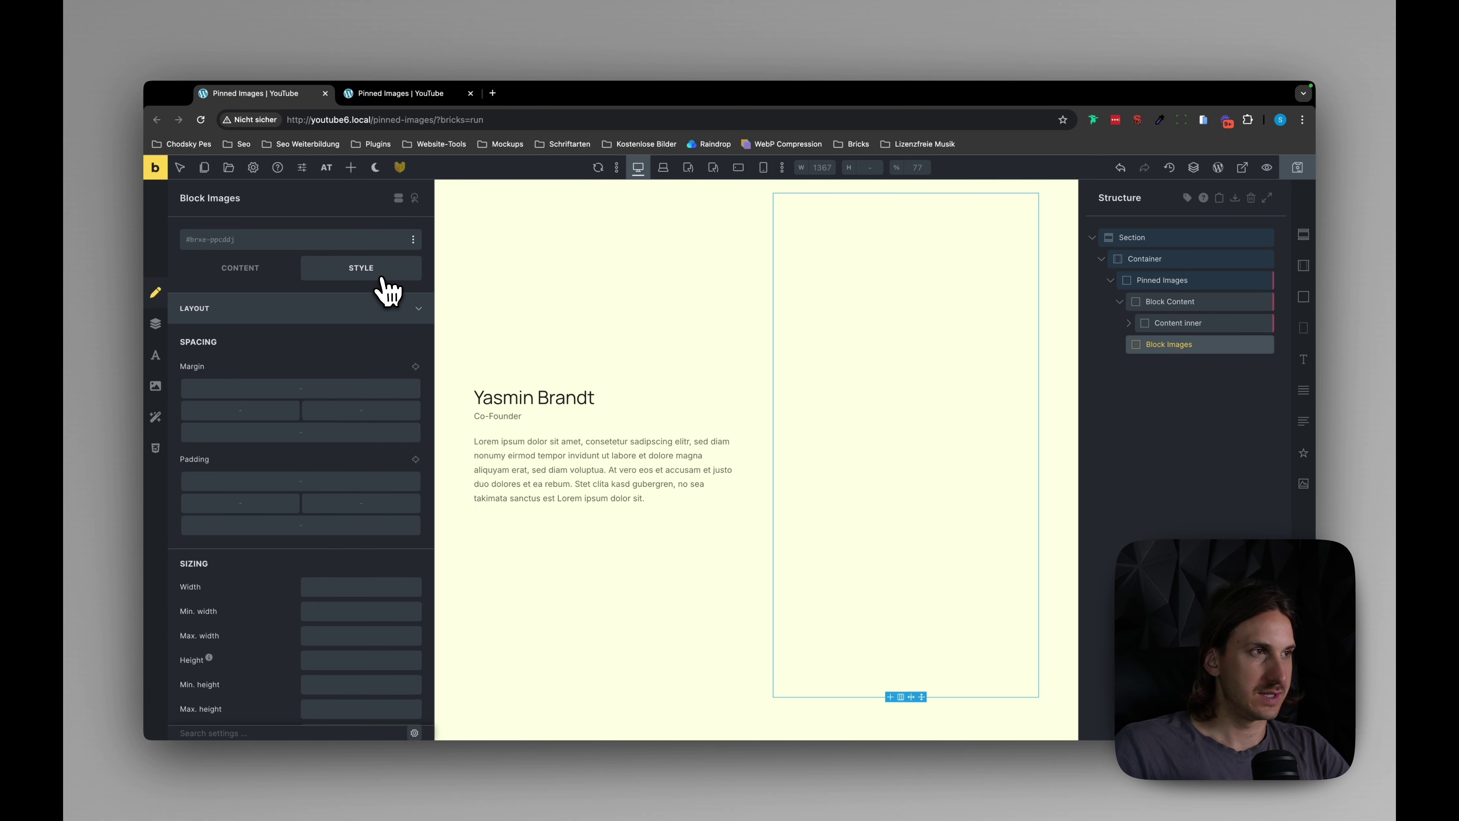
click(332, 343)
click(313, 339)
scroll(319, 398, down, 4)
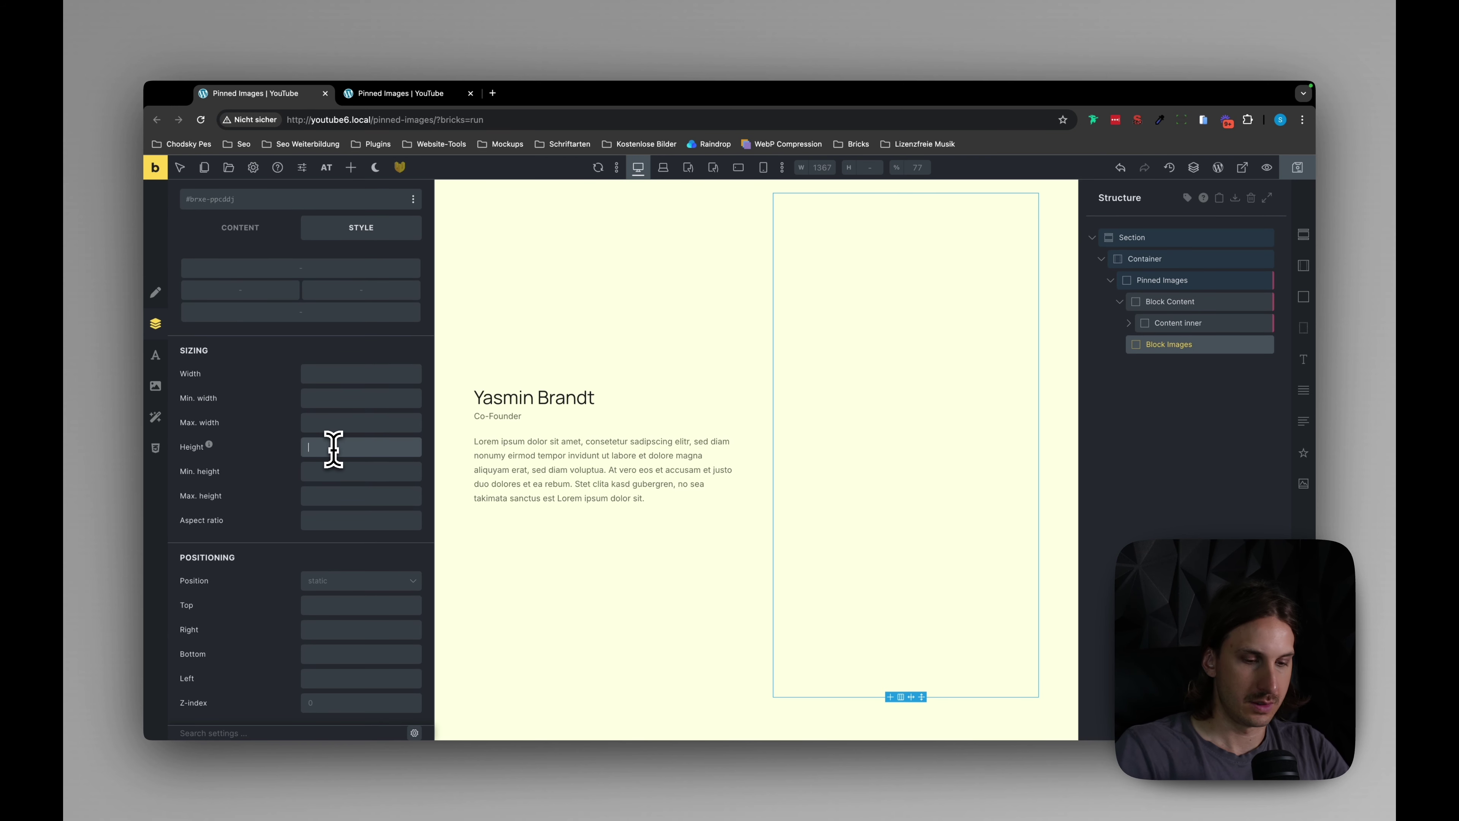
text(75)
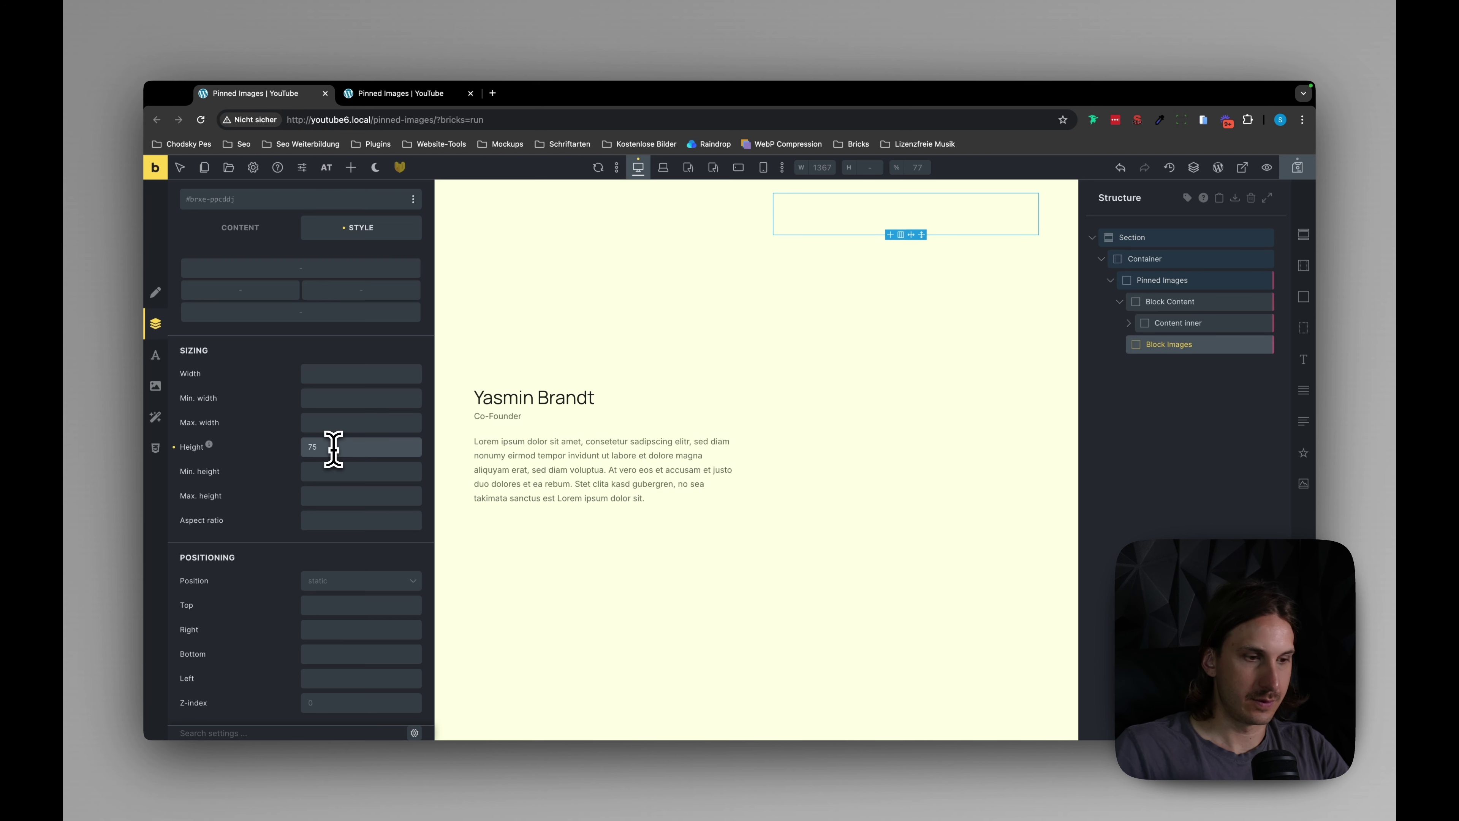
text(svh)
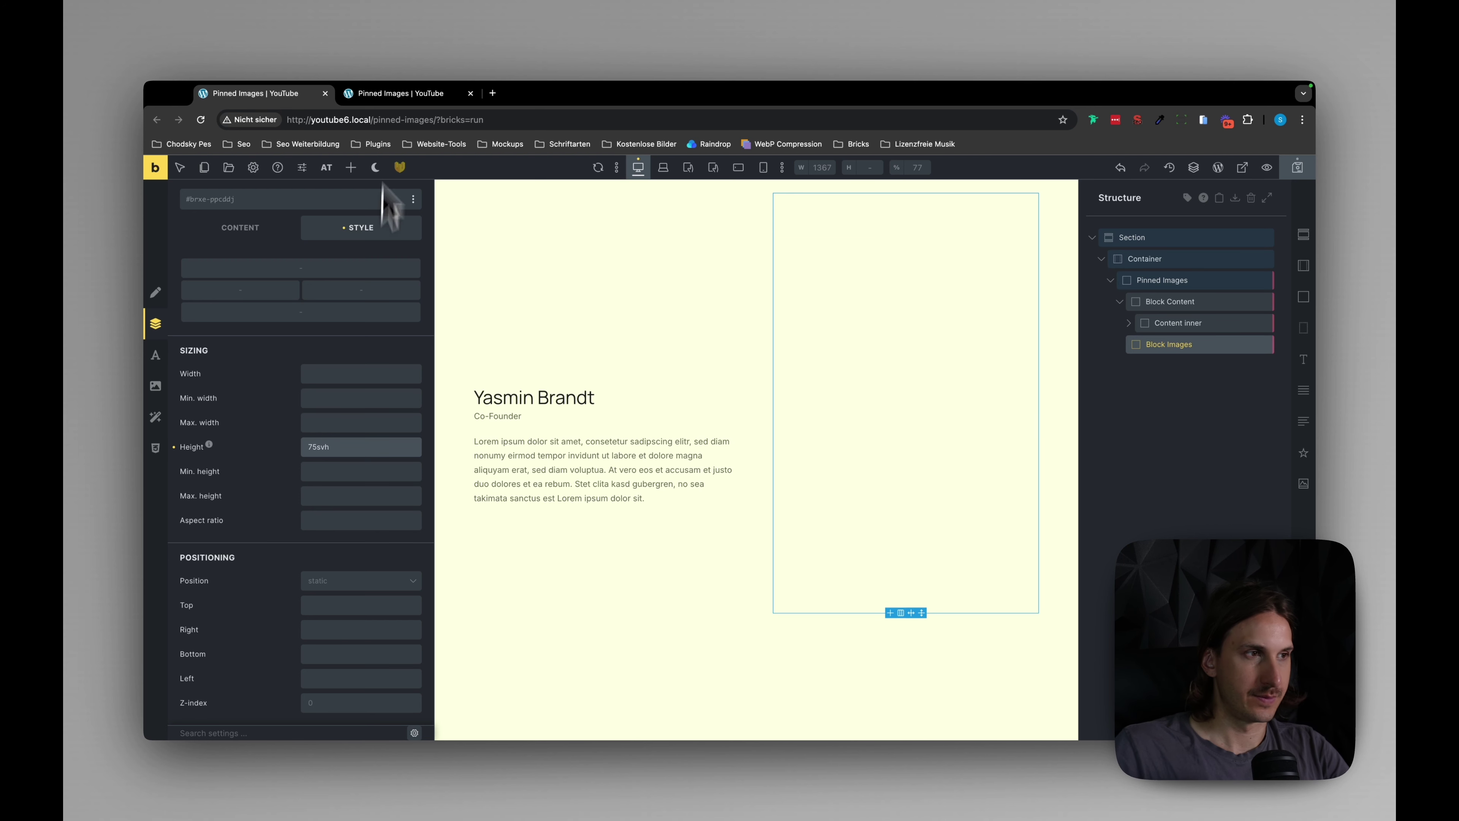
Set the Block Images block's position to relative and its overflow to hidden.
scroll(310, 554, down, 4)
click(340, 383)
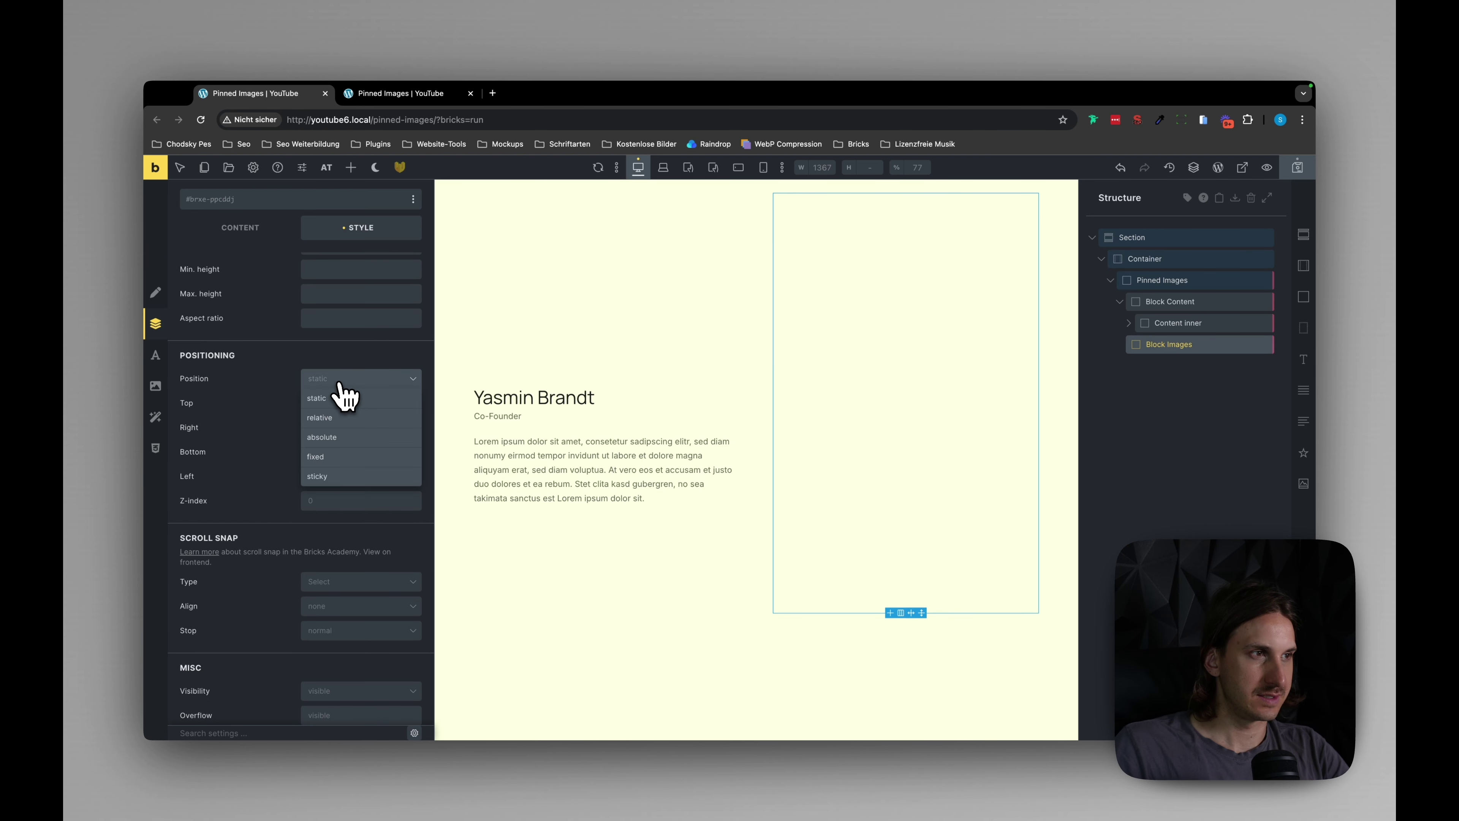
click(339, 418)
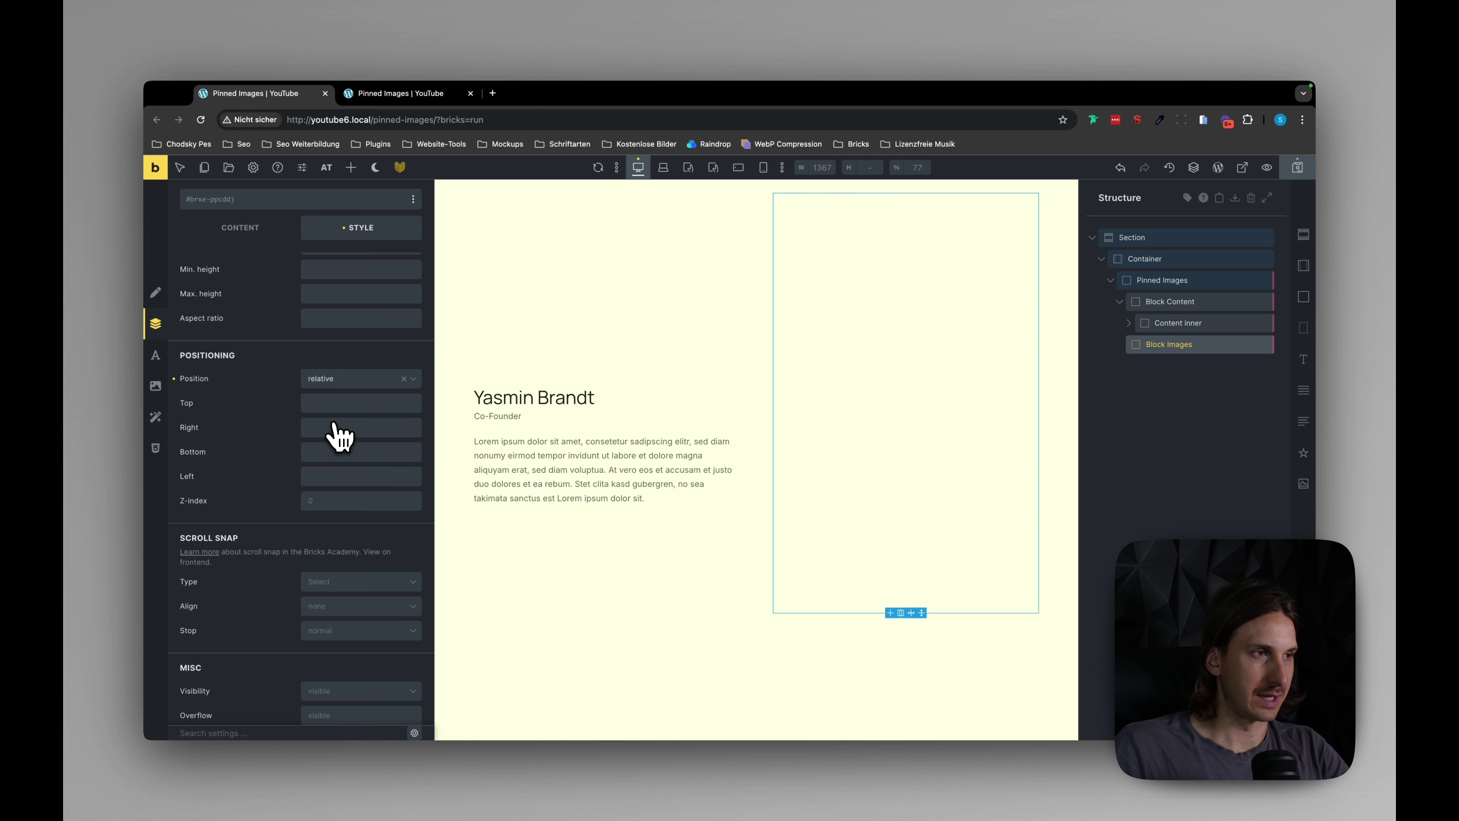
scroll(299, 458, down, 3)
scroll(285, 454, down, 6)
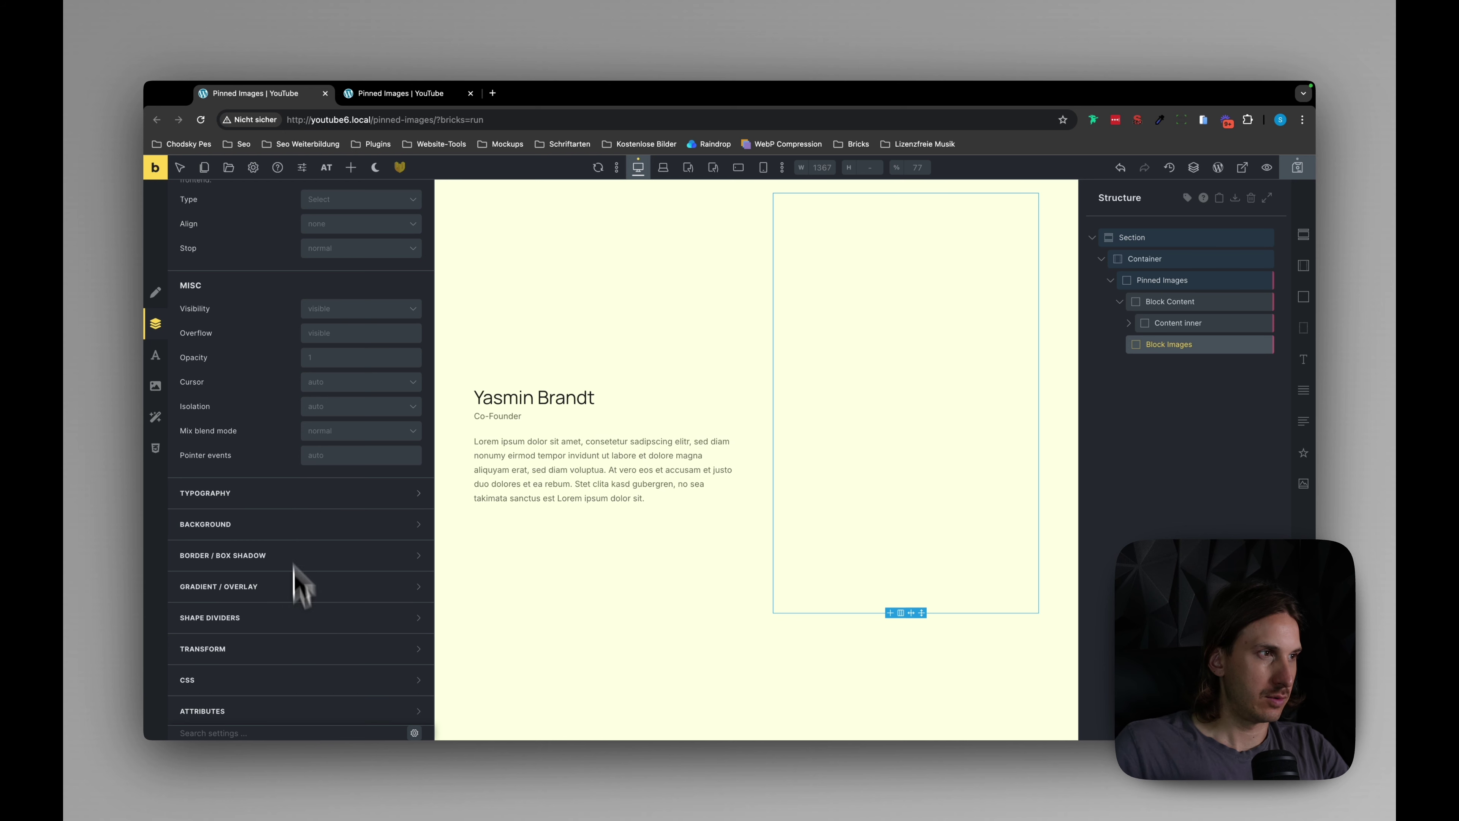
scroll(321, 486, down, 1)
click(357, 313)
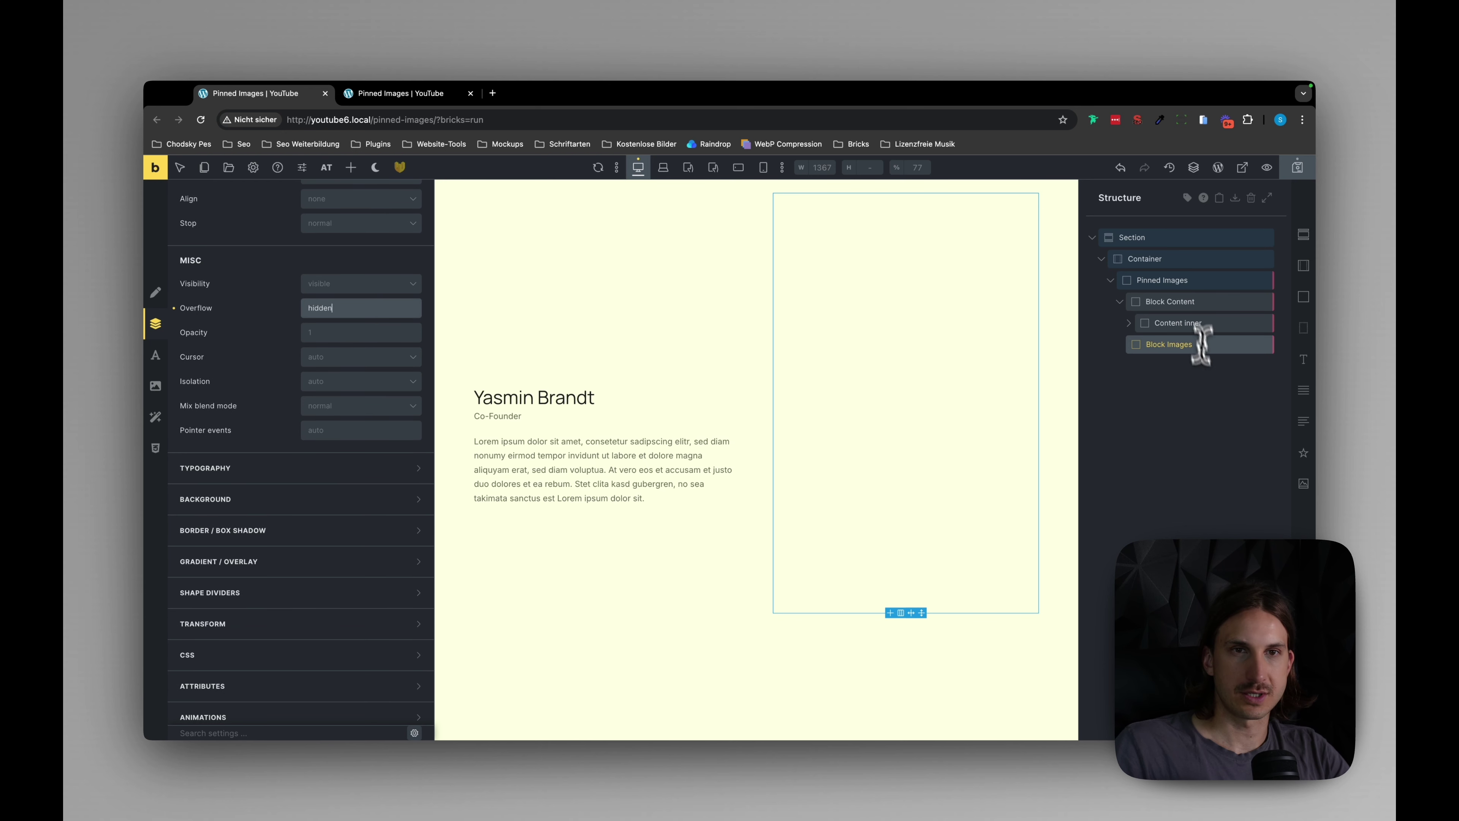
Add three Image elements inside the Block Images block.
click(1163, 283)
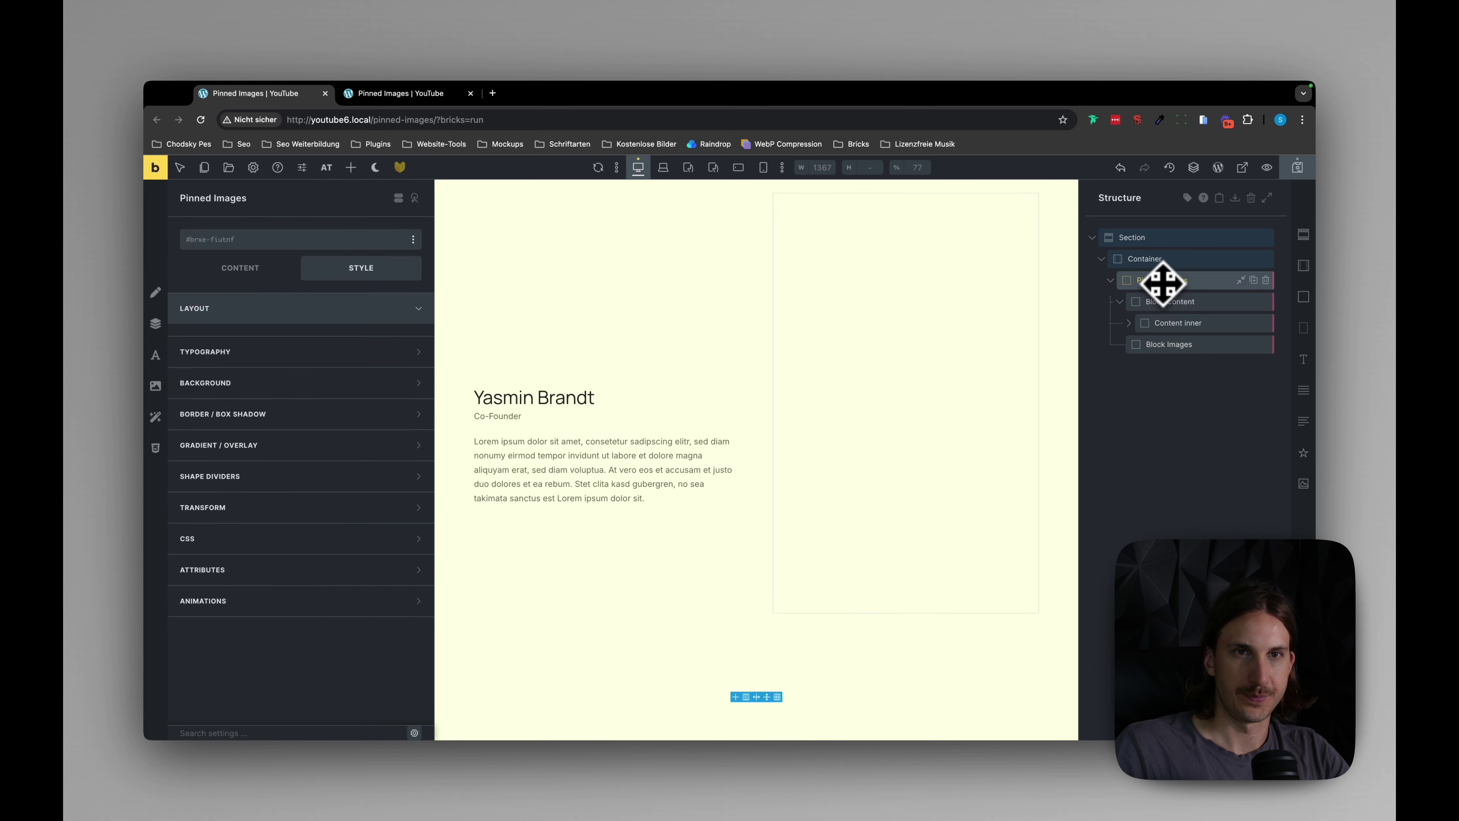
click(1165, 345)
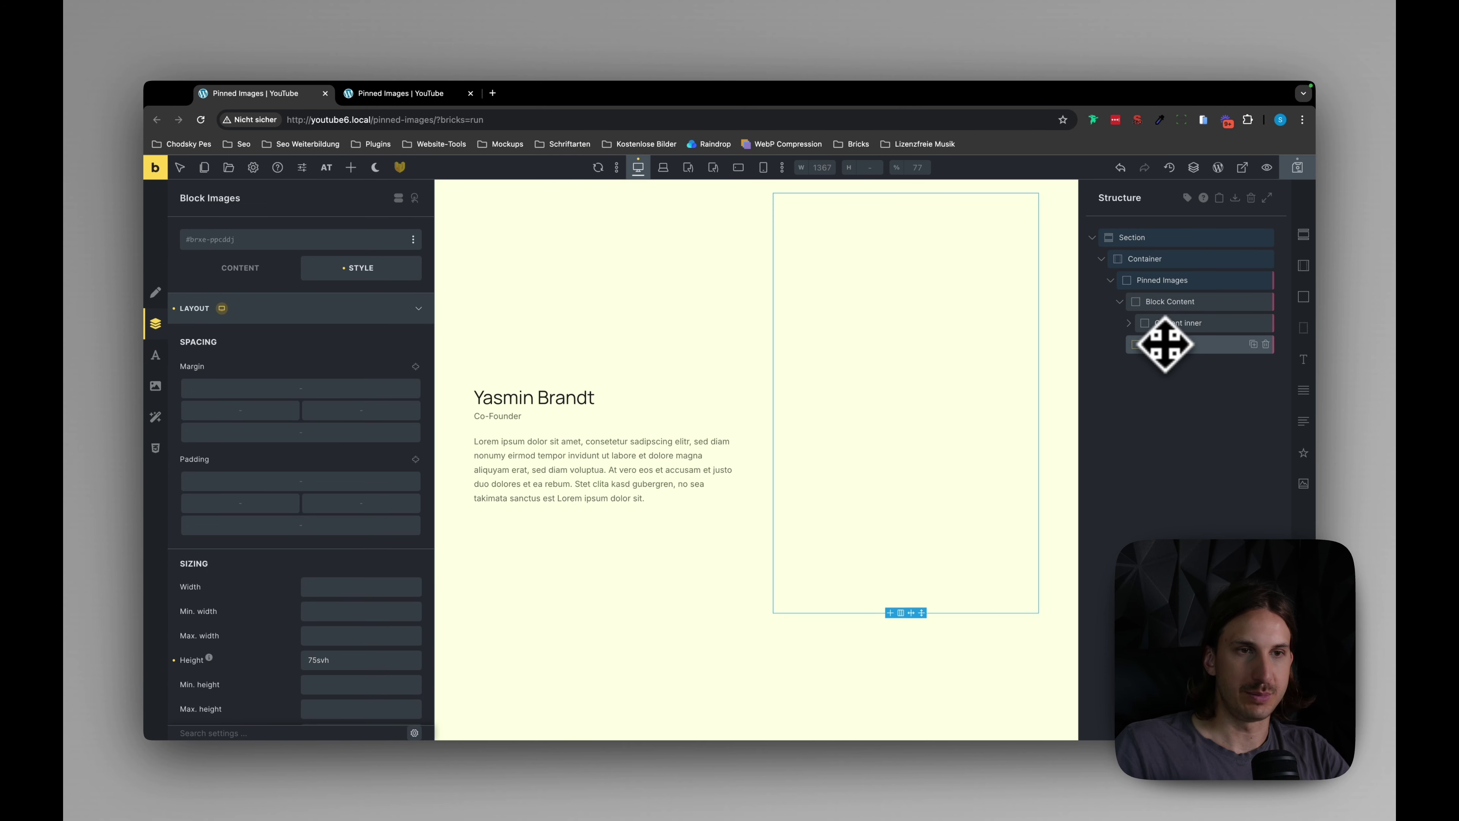
click(1304, 486)
click(1304, 486)
click(1304, 486)
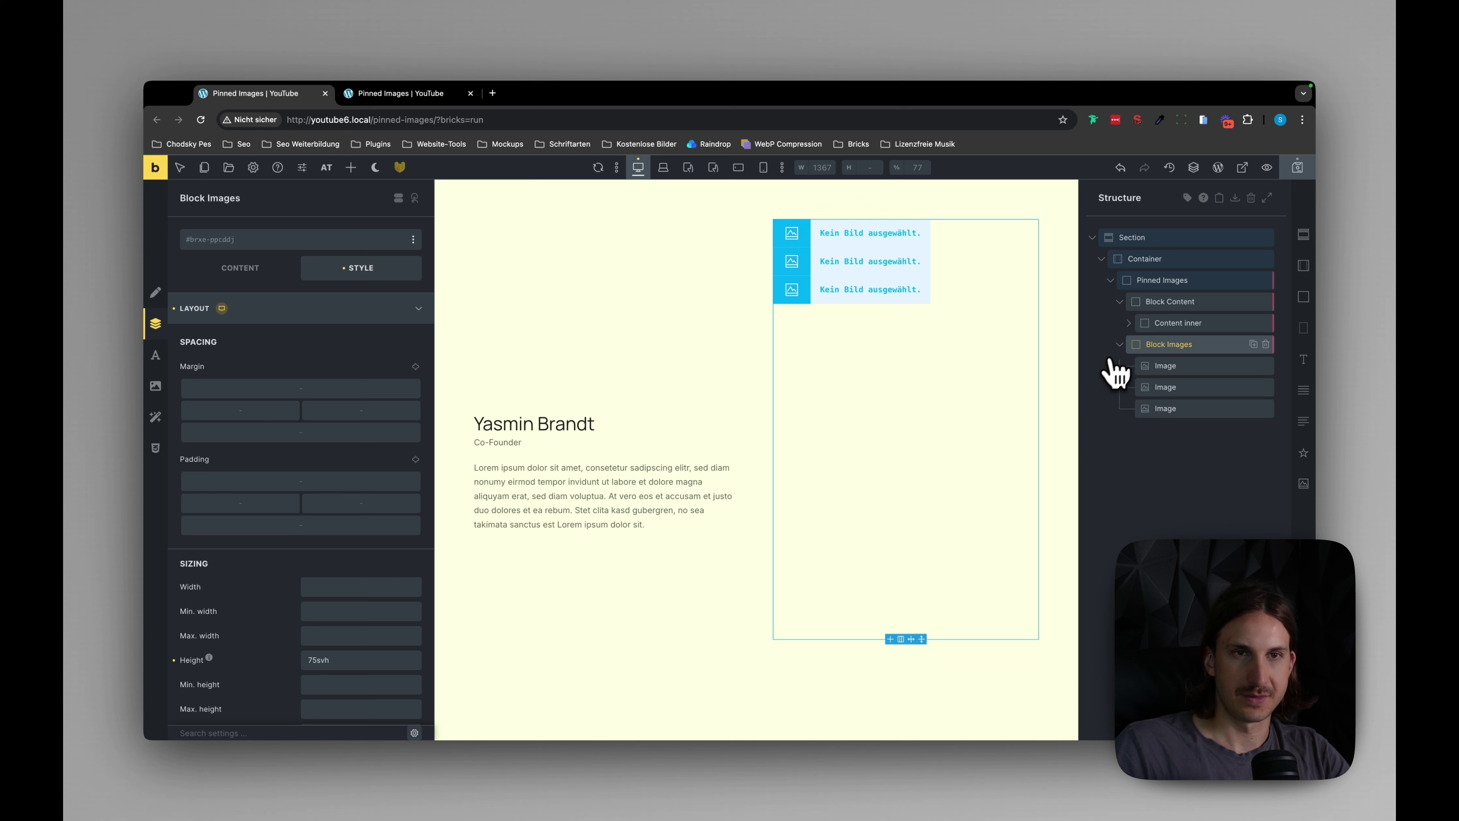
click(1120, 344)
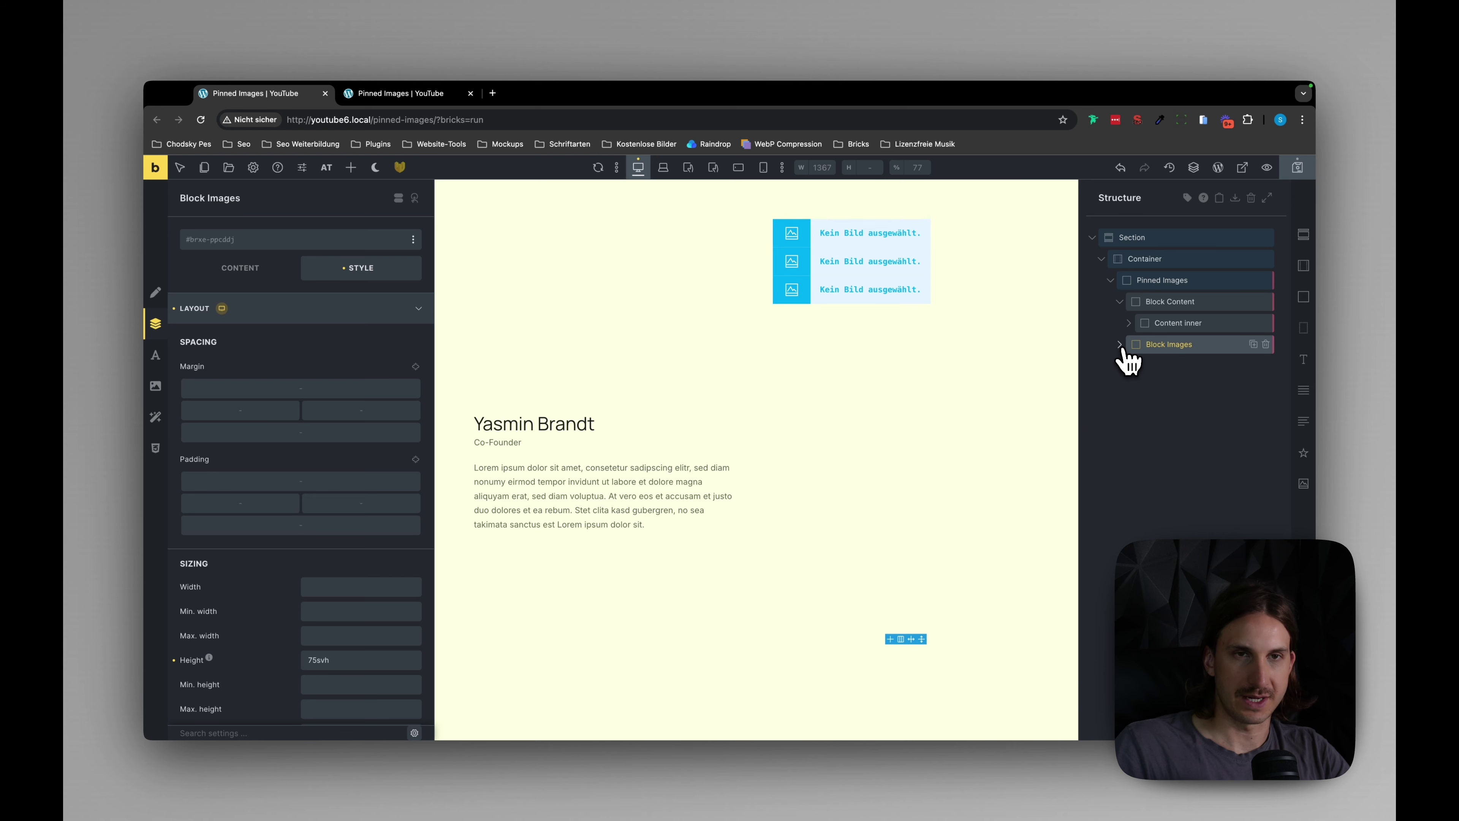
click(1120, 283)
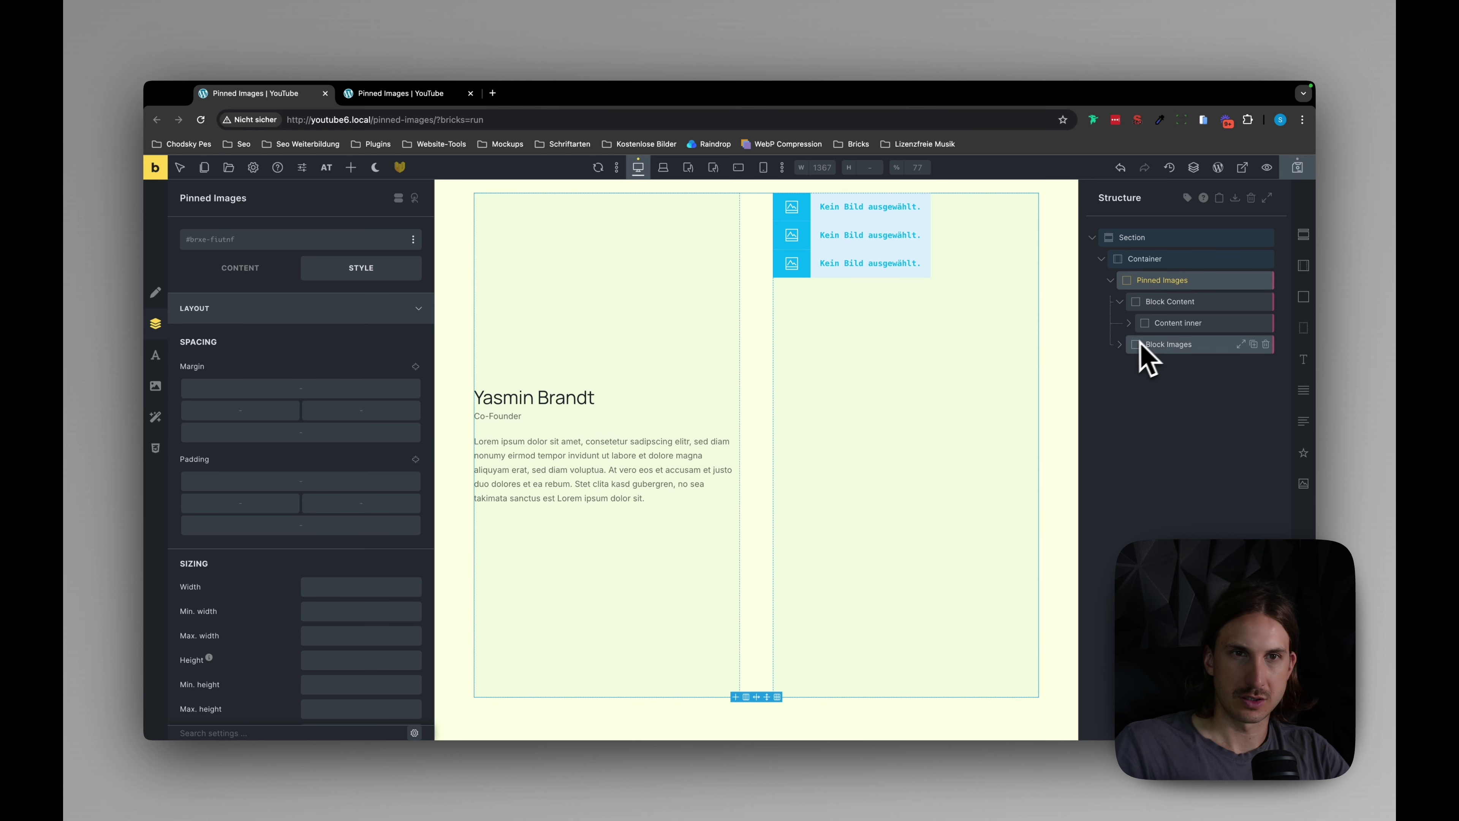
click(1144, 344)
click(1129, 325)
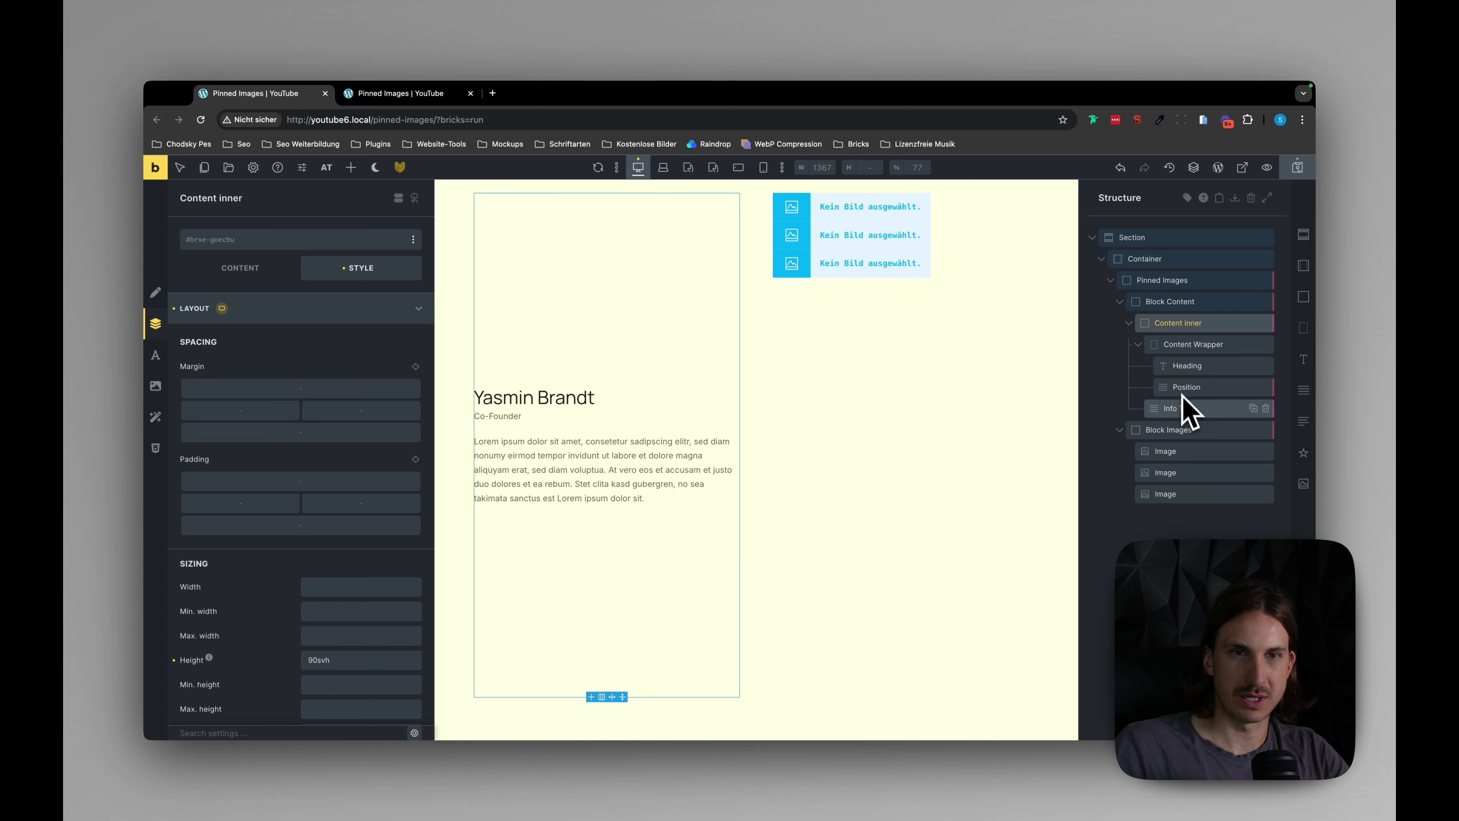
click(1169, 303)
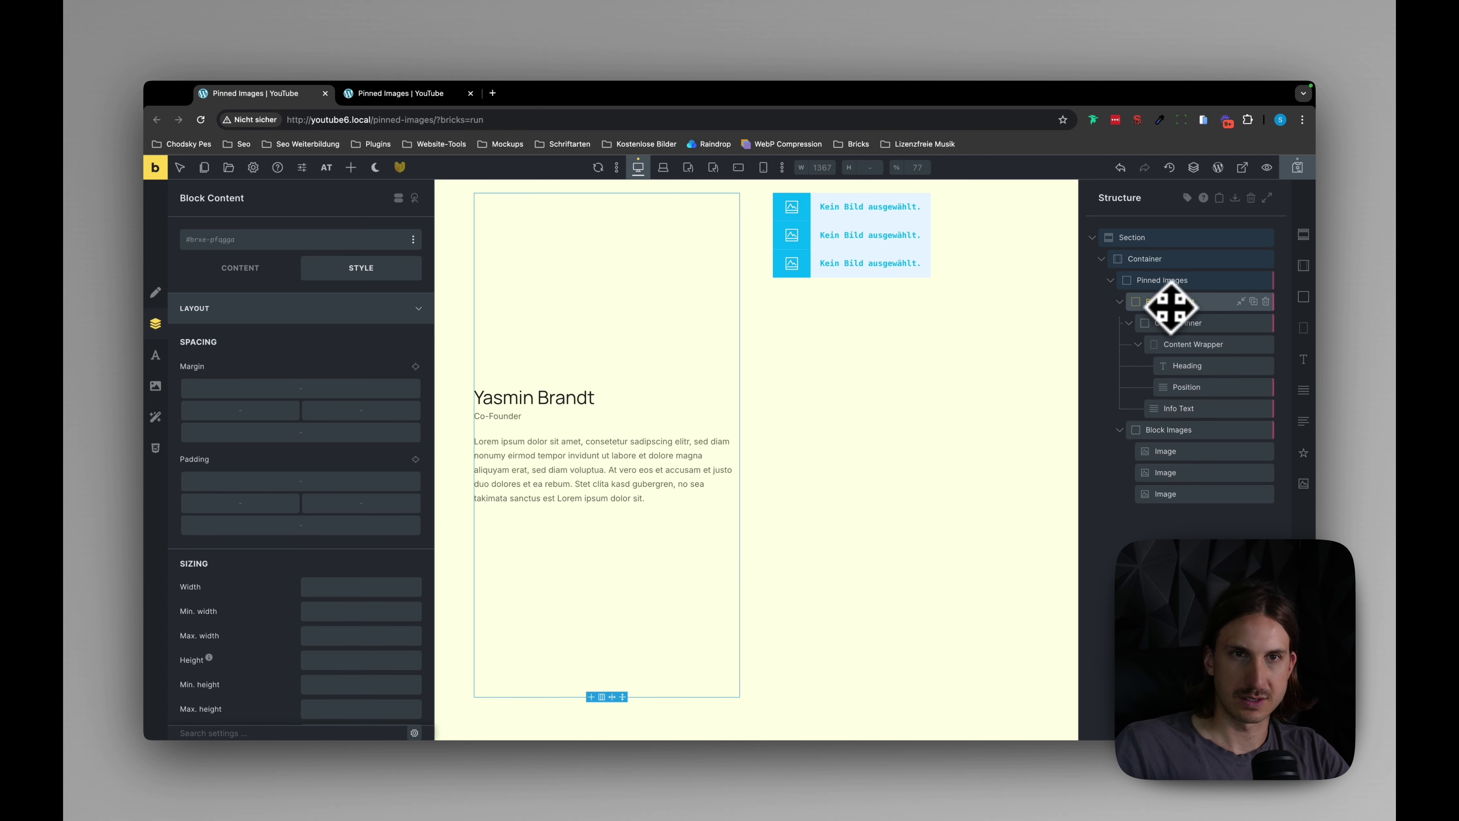
Generate classes for the Pinned Images block and all its children with the Class Converter, using the basename pinned-images.
click(1158, 281)
right_click(1162, 282)
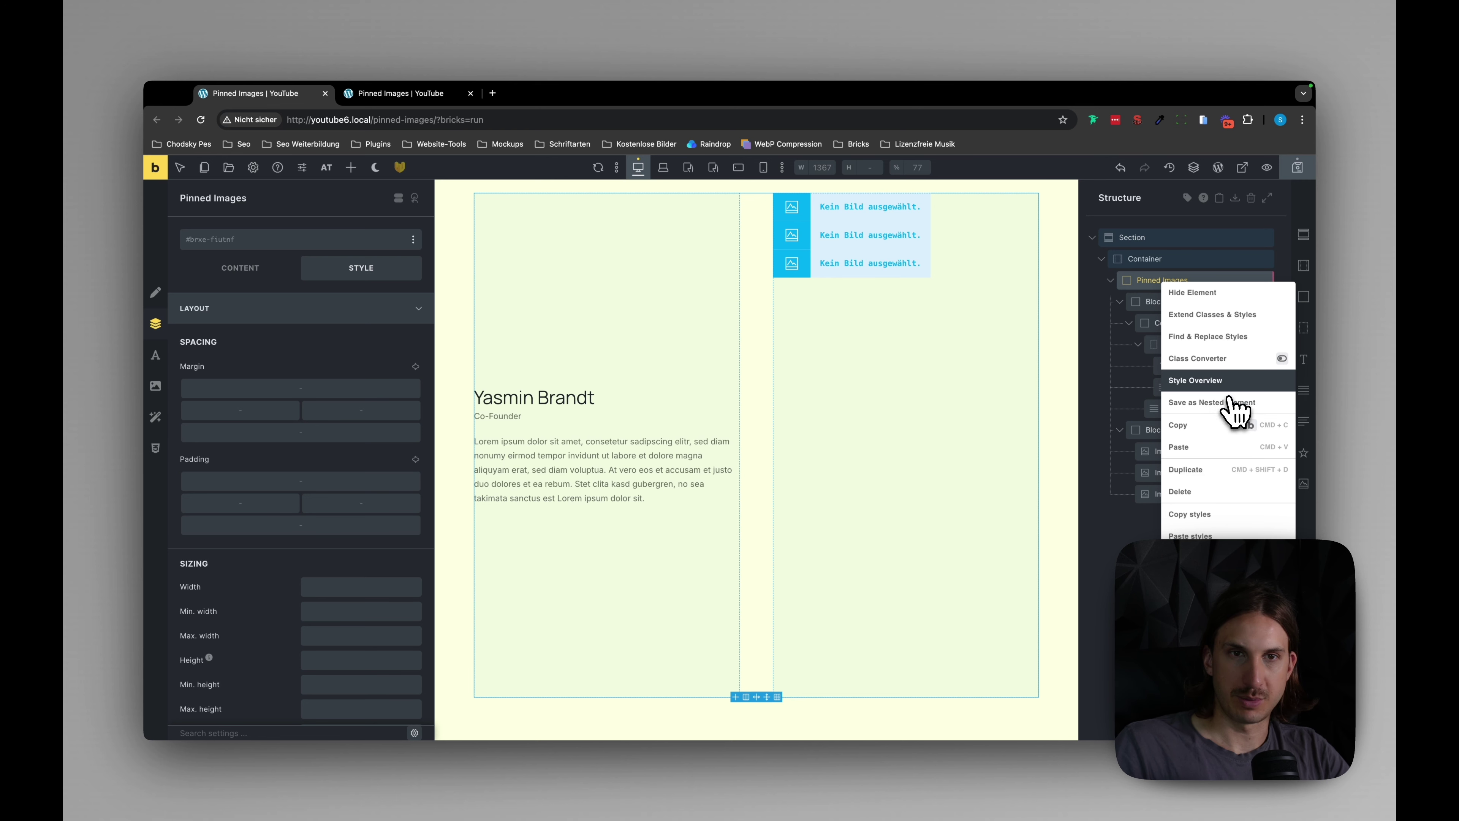
click(1224, 361)
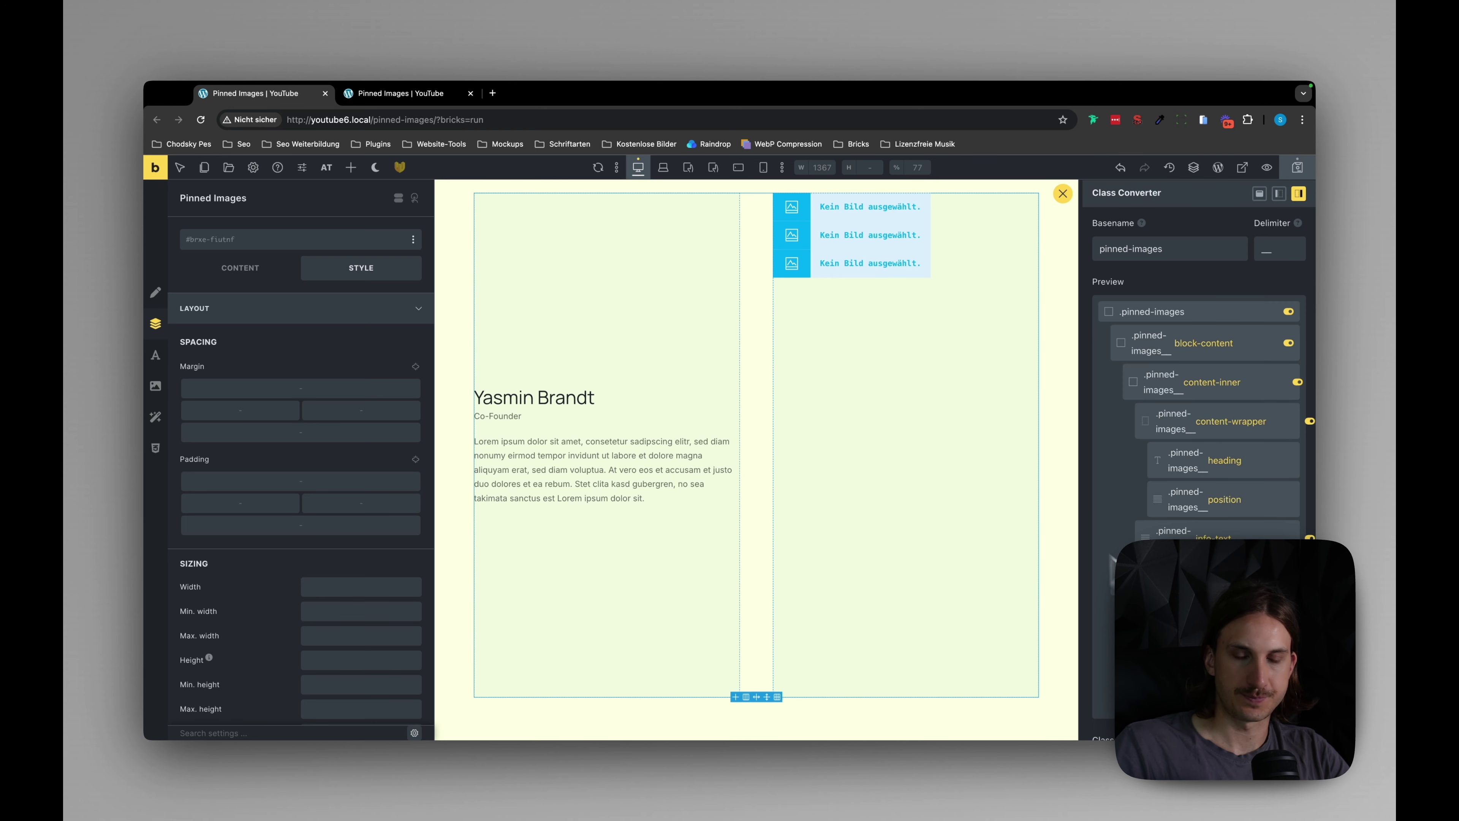
scroll(1149, 506, down, 5)
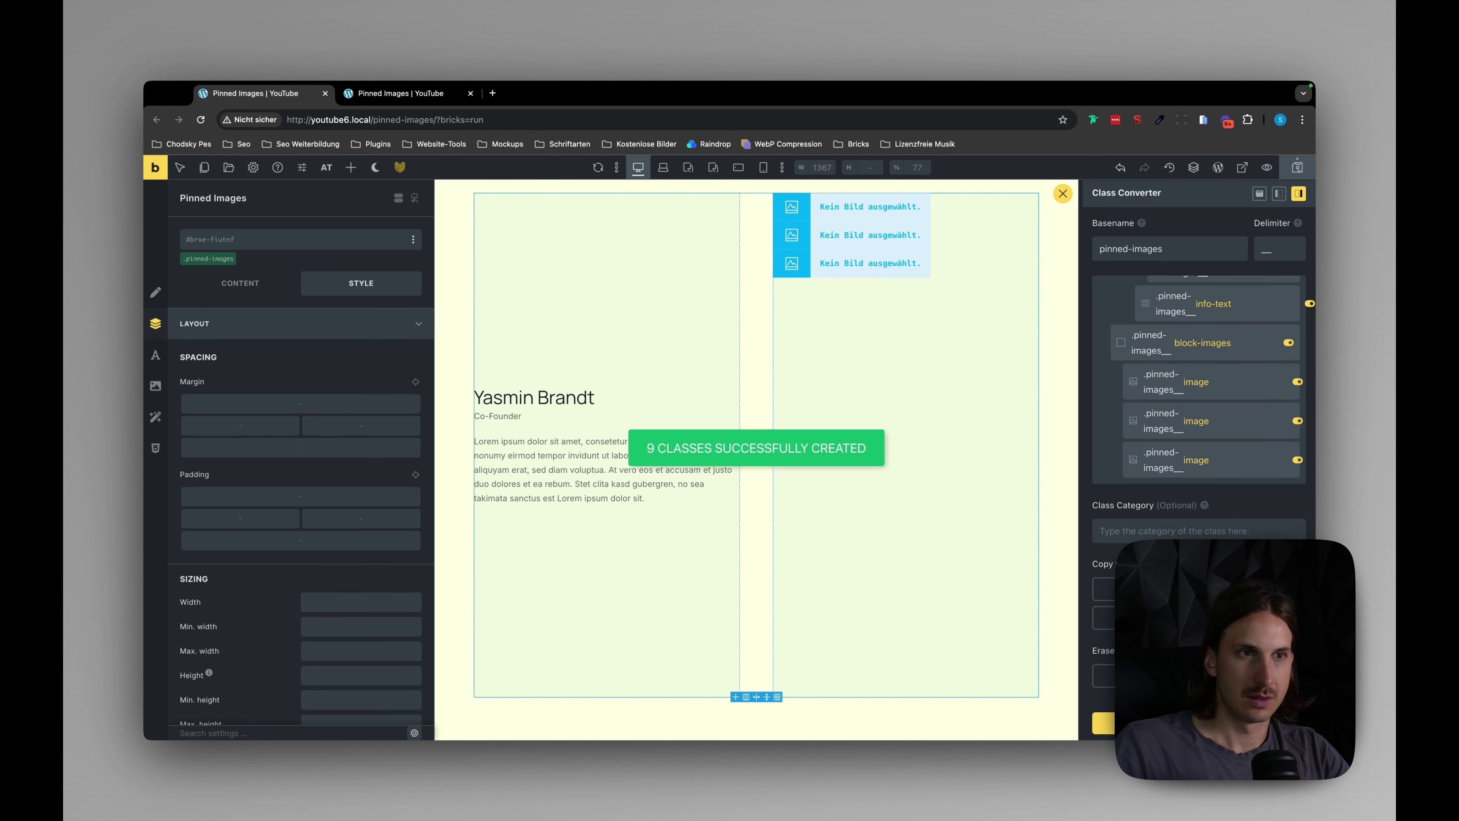
click(1063, 193)
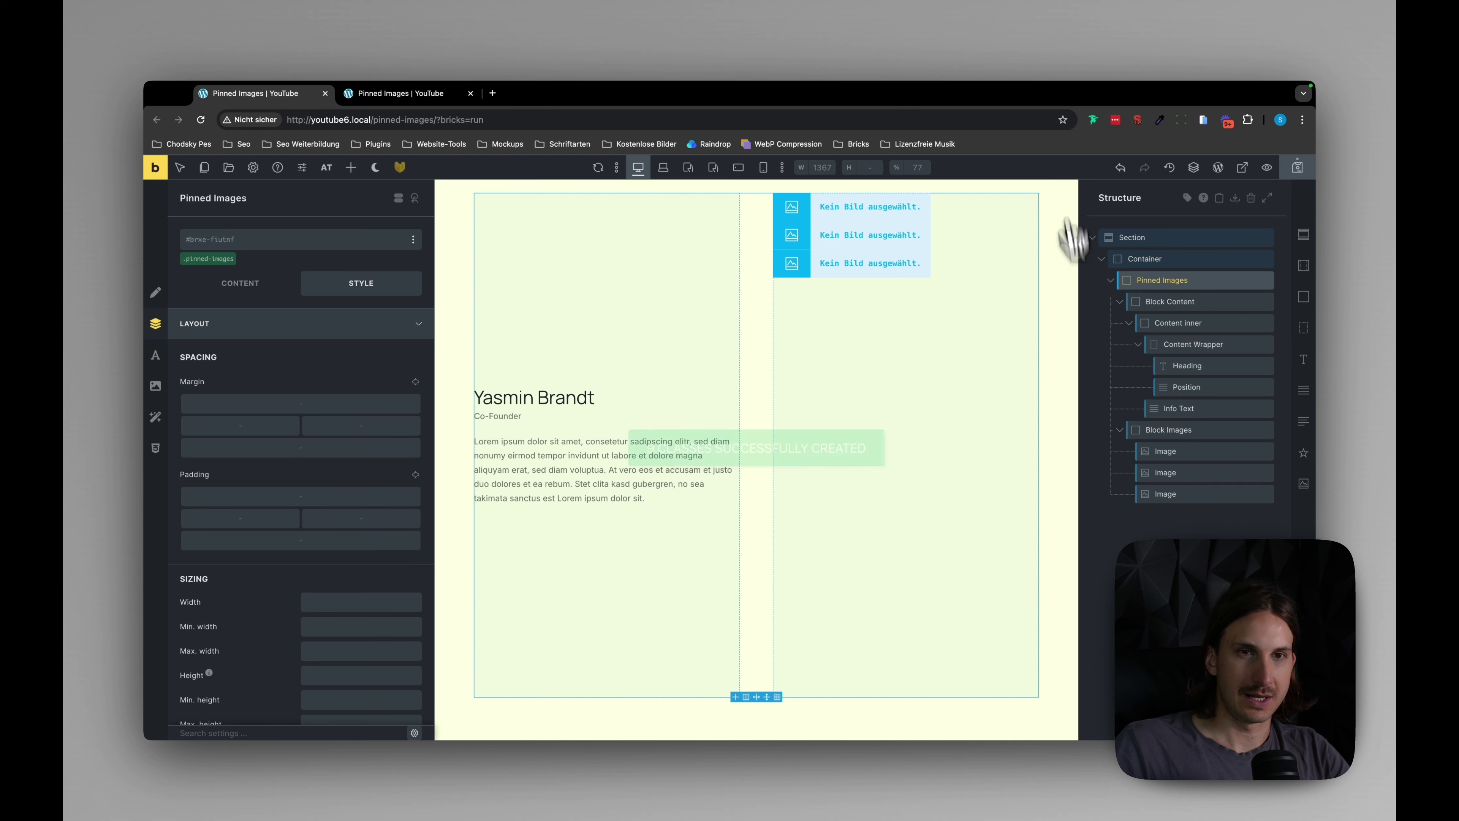
Try setting the shared pinned-images__image class's position to absolute, and undo the change.
click(1177, 483)
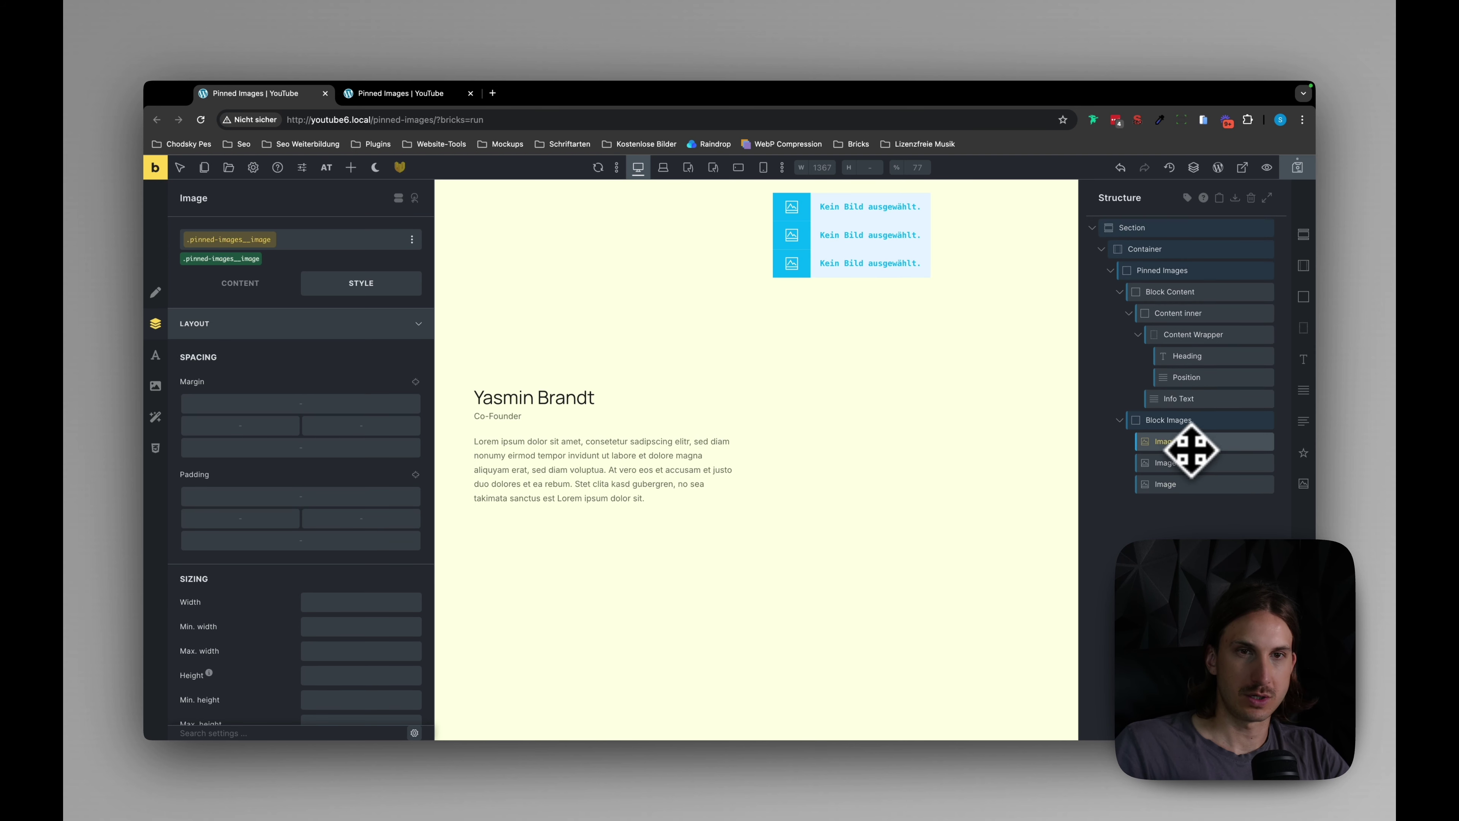
key(Escape)
click(1172, 483)
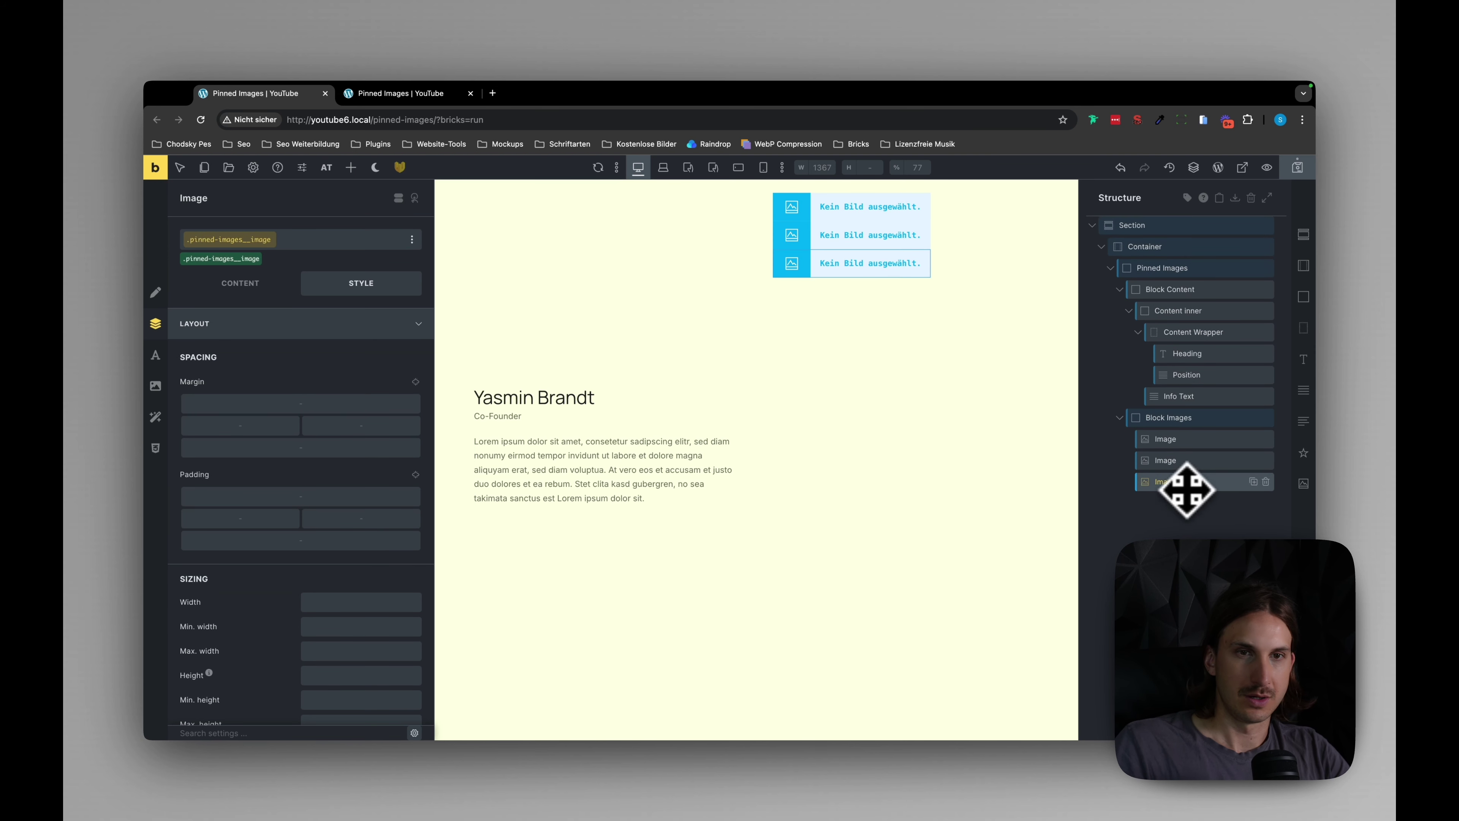
click(1172, 441)
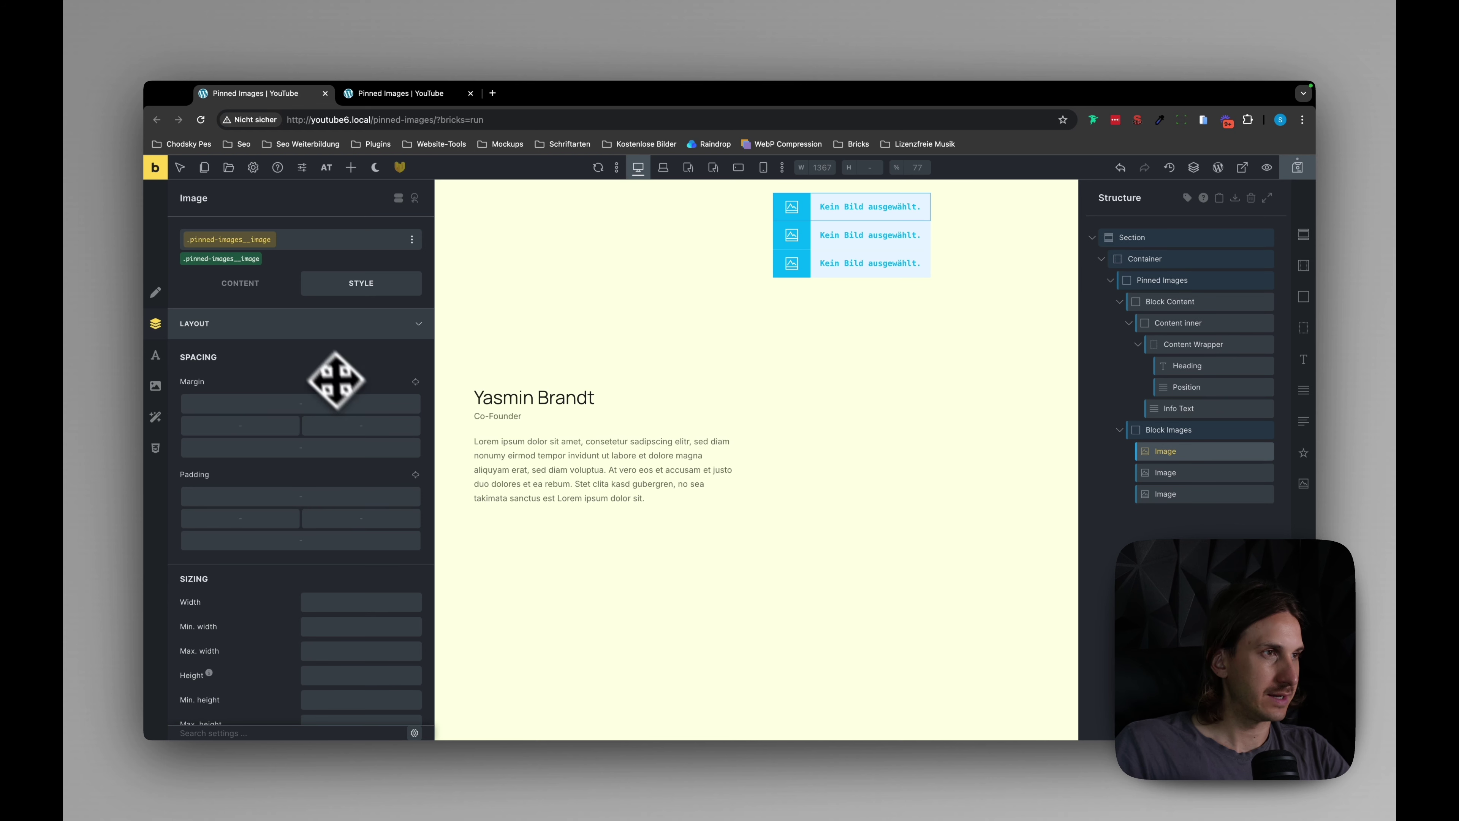
click(320, 323)
click(304, 325)
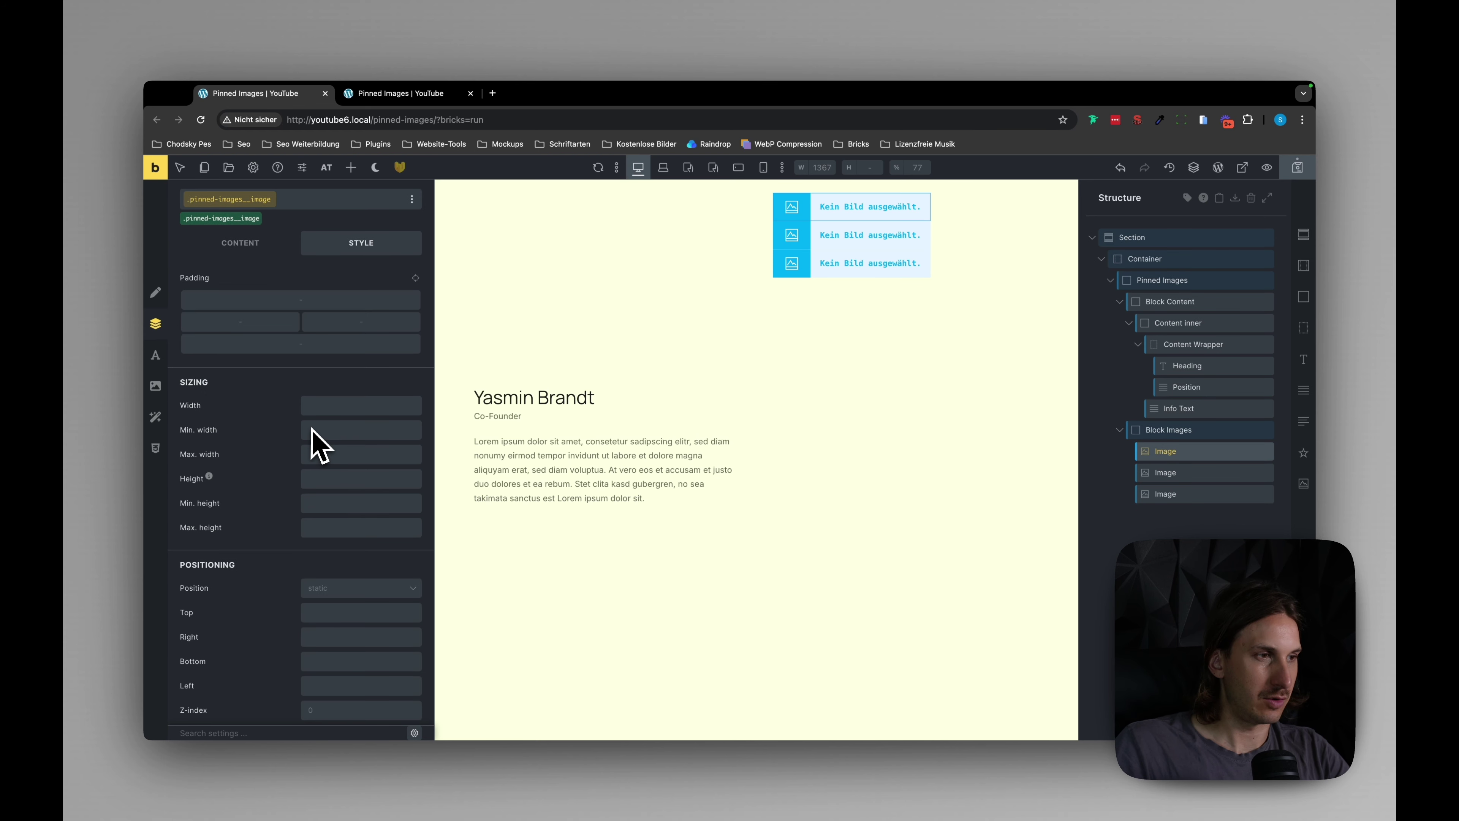
scroll(314, 439, down, 5)
click(330, 460)
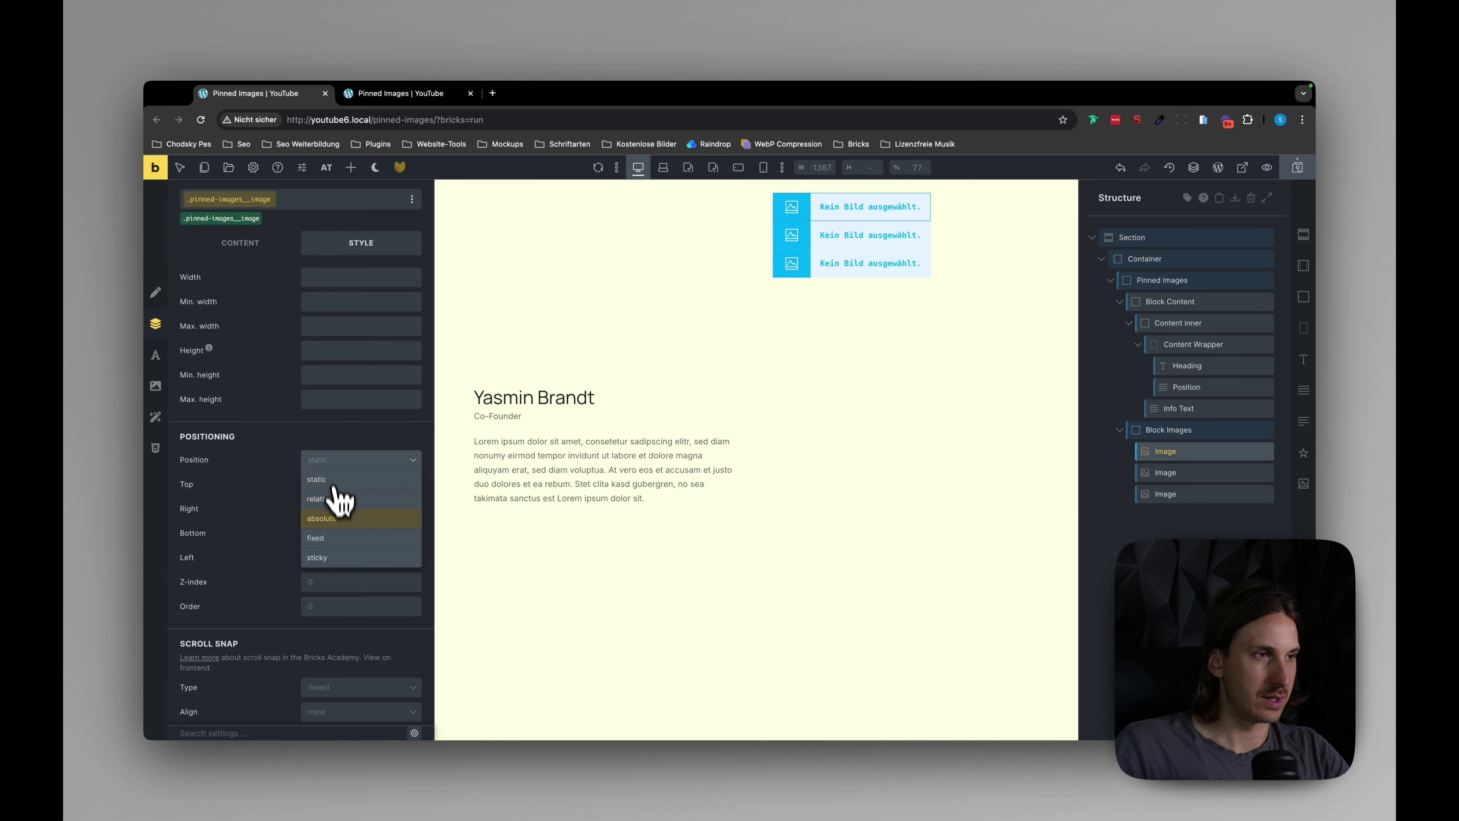
click(334, 509)
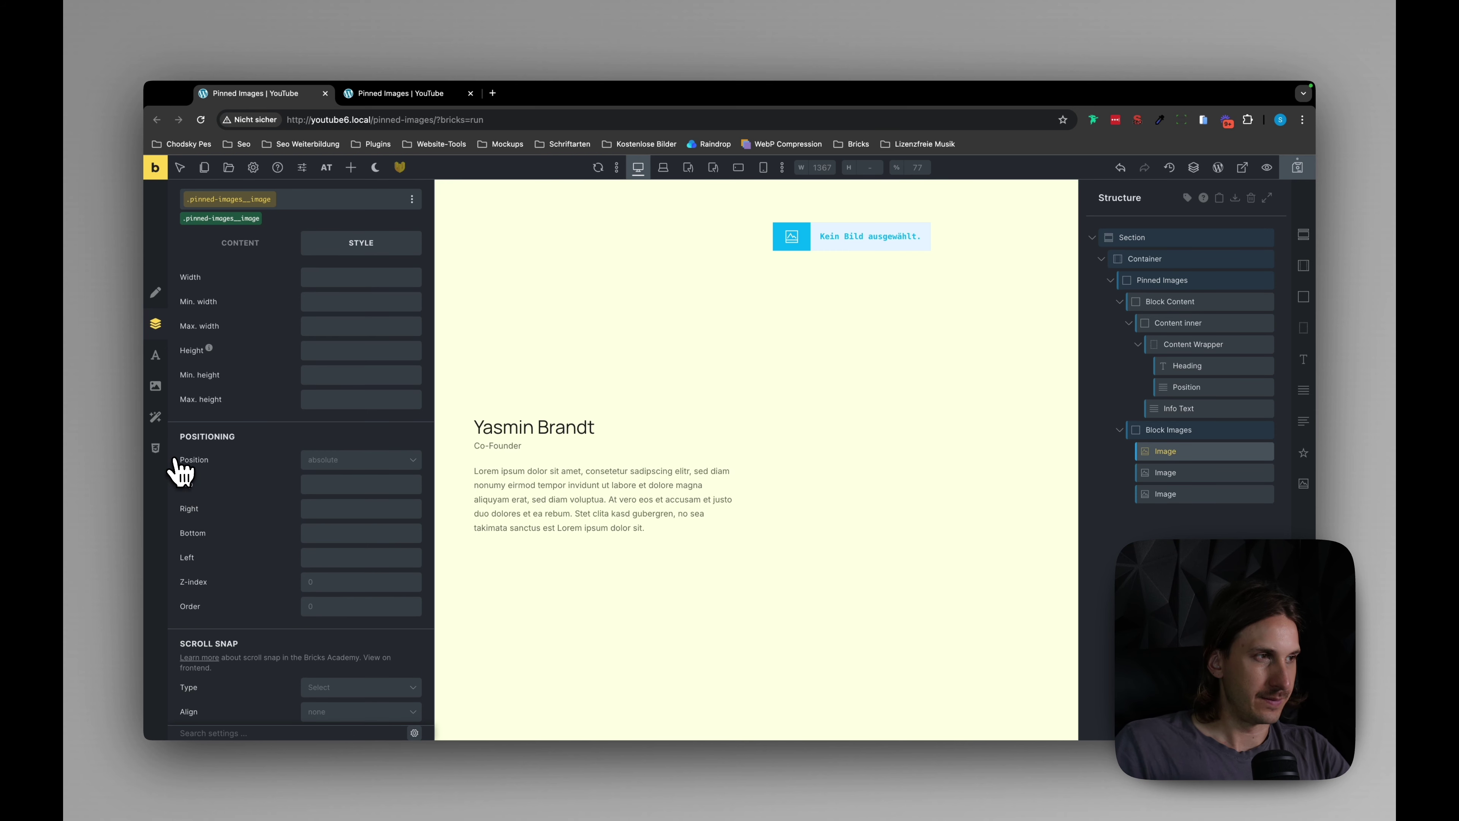
key(super+z)
Assign the media library photo of the woman in the yellow blazer to the first Image element.
scroll(305, 331, up, 5)
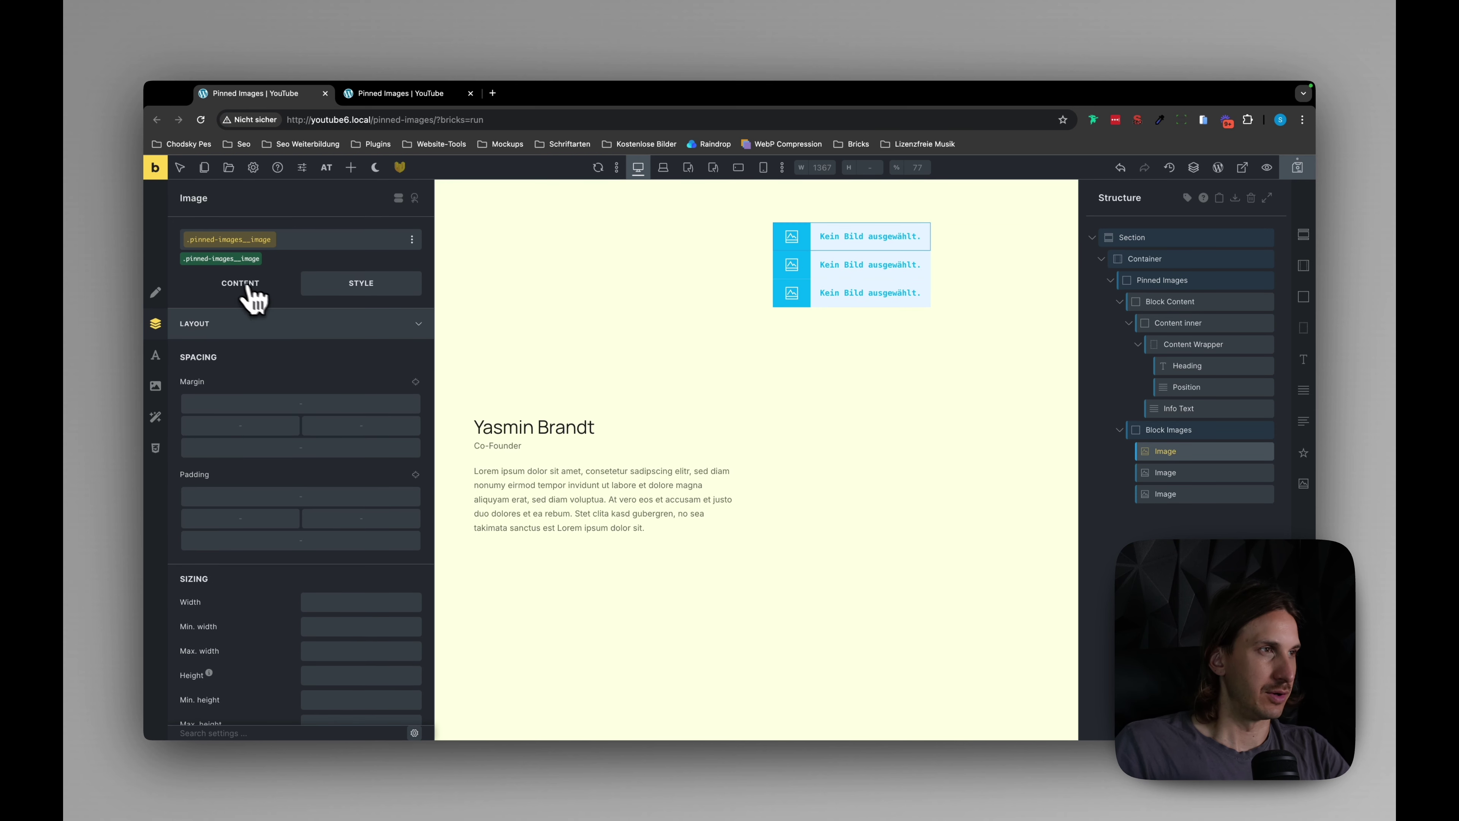
click(248, 293)
click(301, 330)
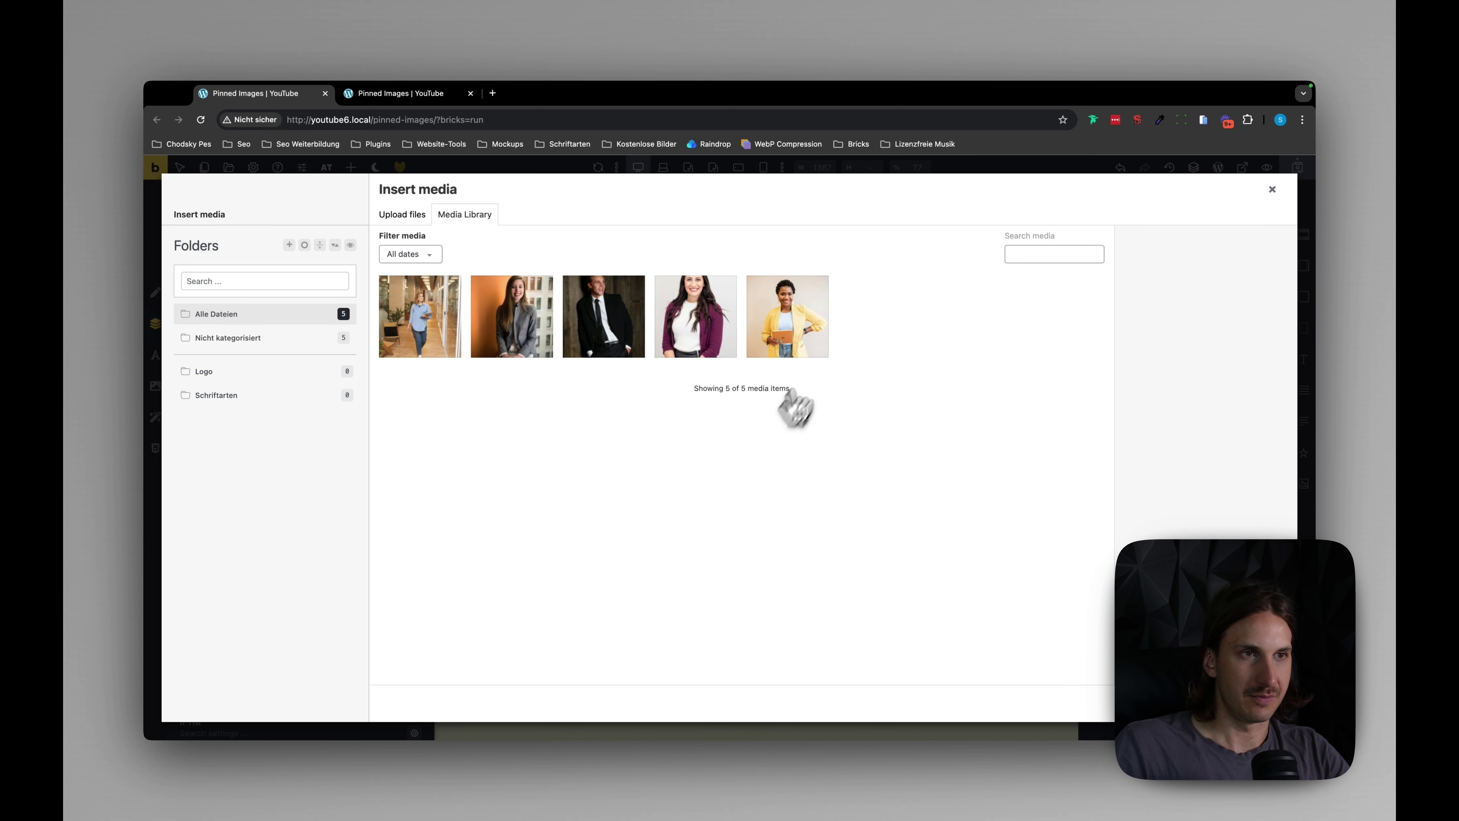
click(796, 335)
key(Return)
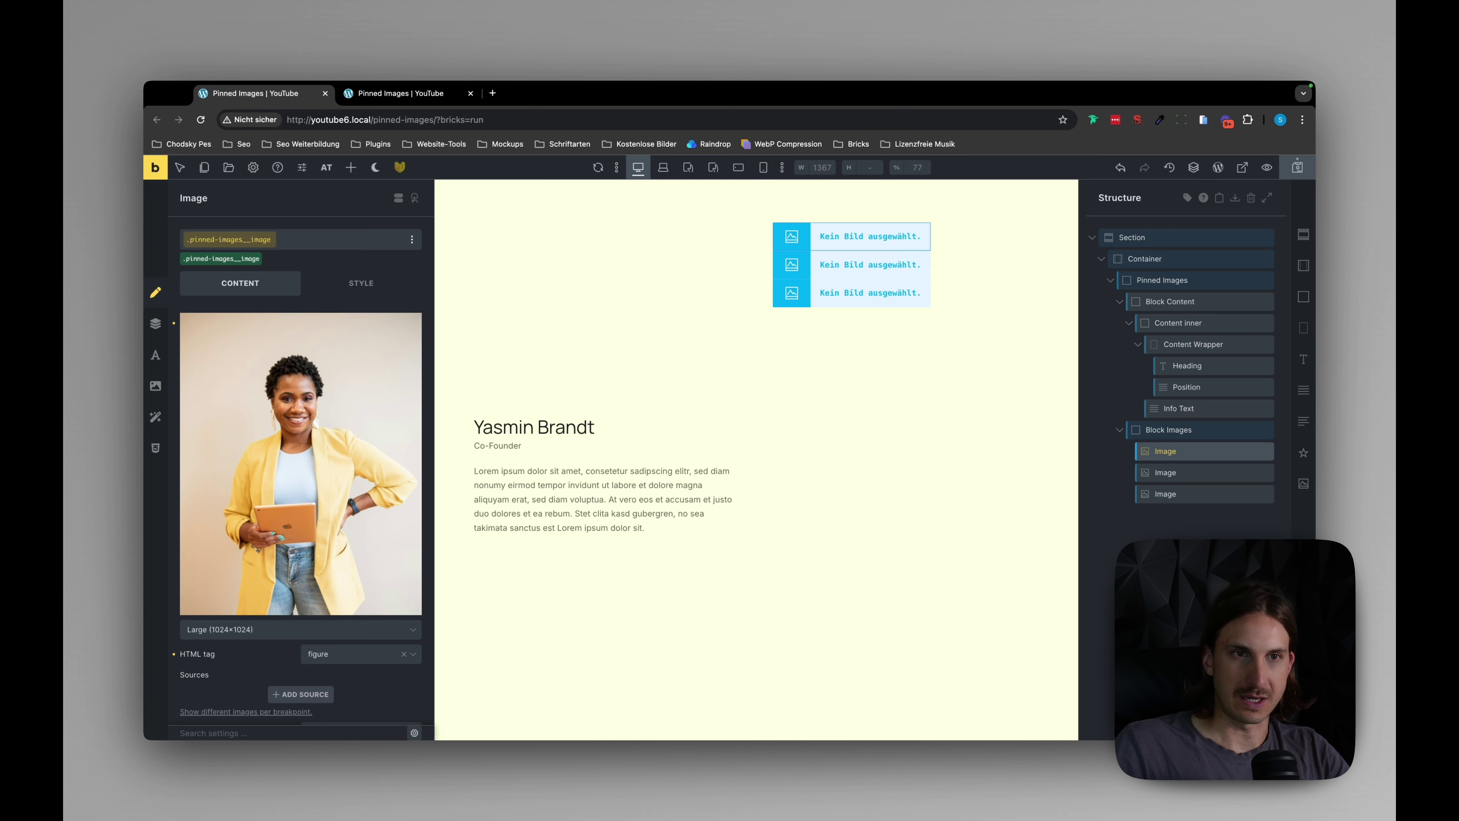
Assign the photo of the woman in the burgundy cardigan to the second Image element.
click(1166, 472)
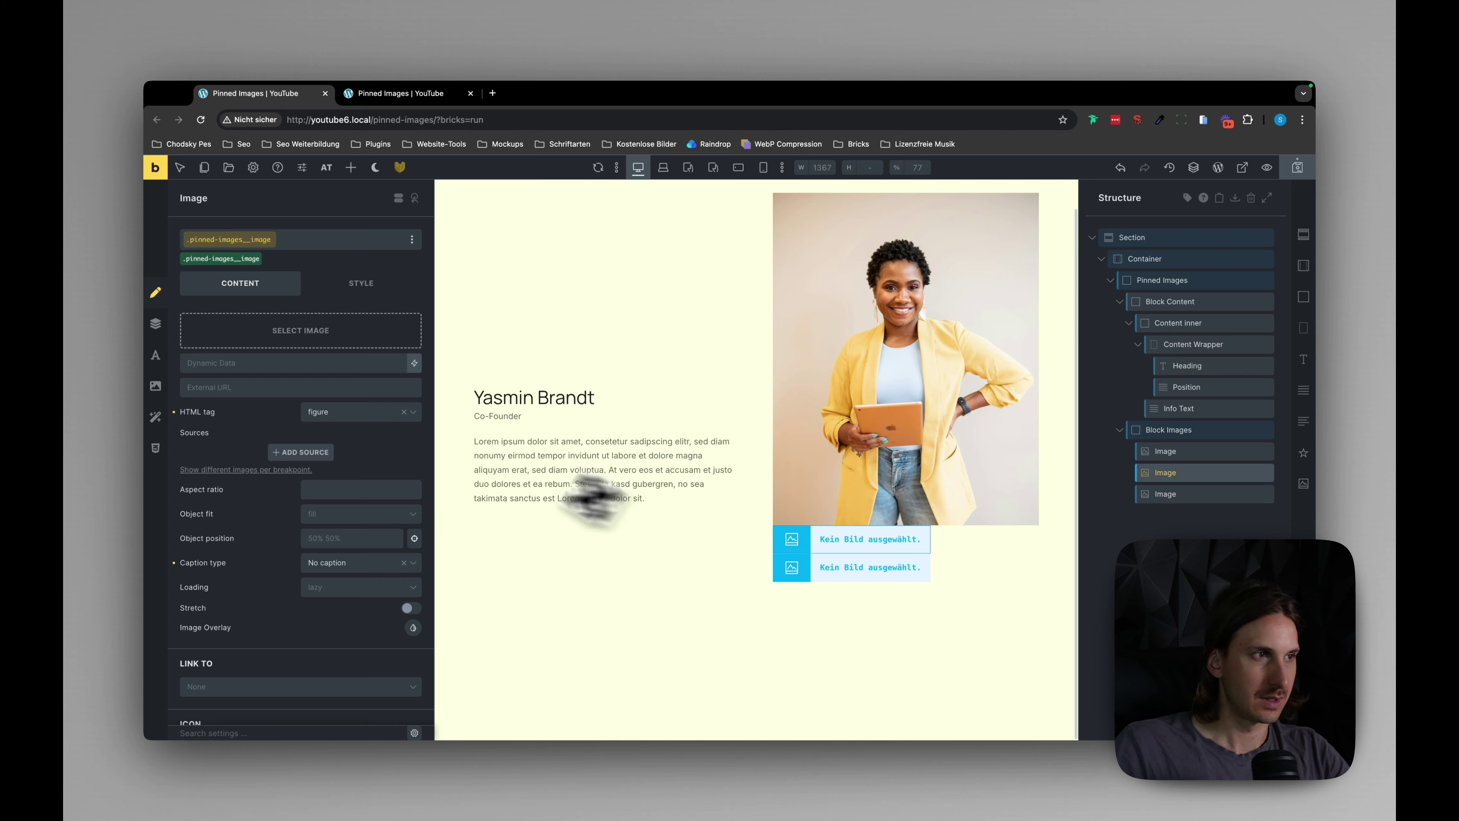
click(339, 342)
click(700, 332)
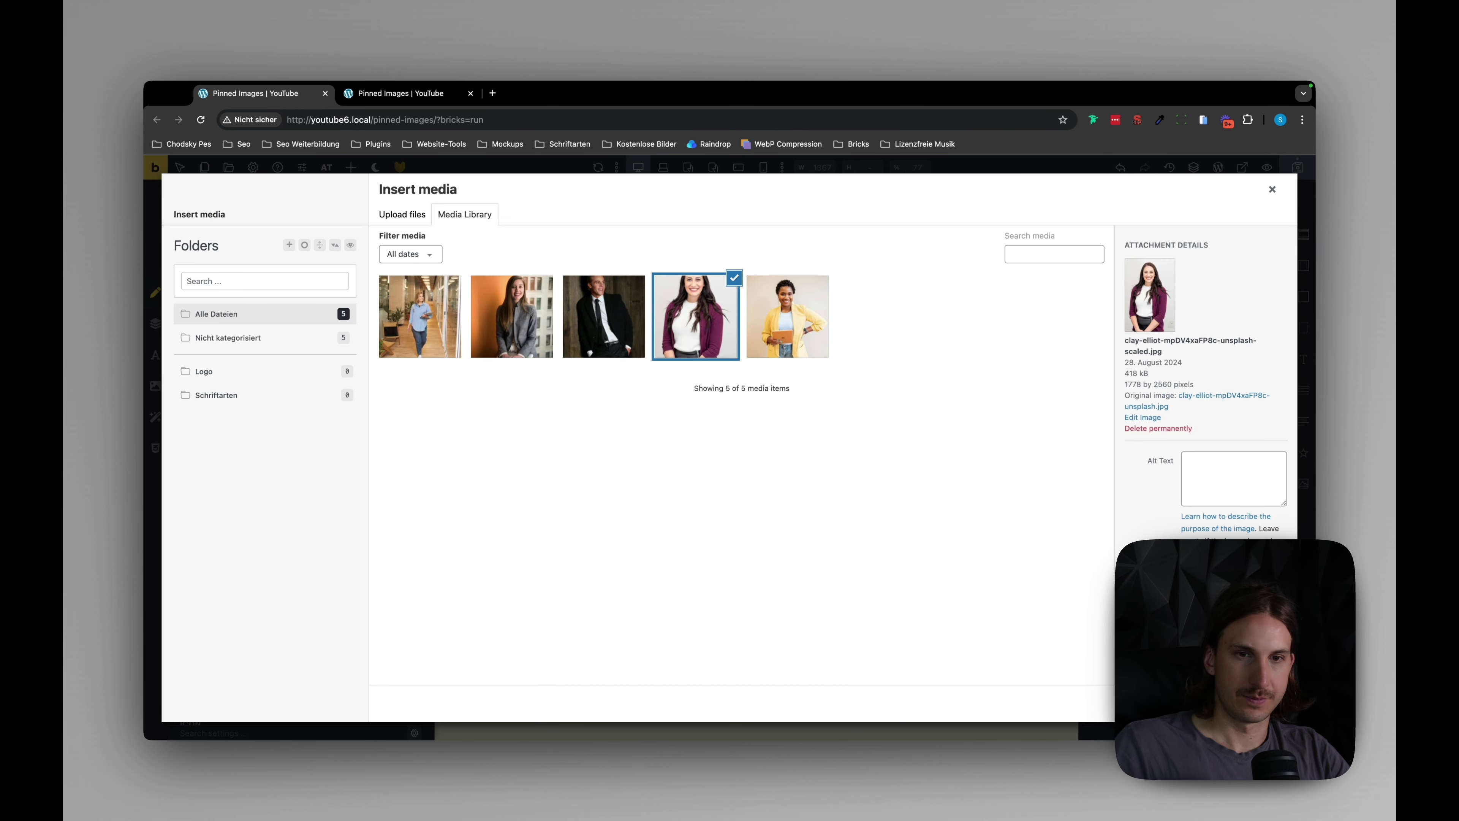
key(Return)
Assign the photo of the woman in the grey blazer against the orange wall to the third Image element.
click(1182, 494)
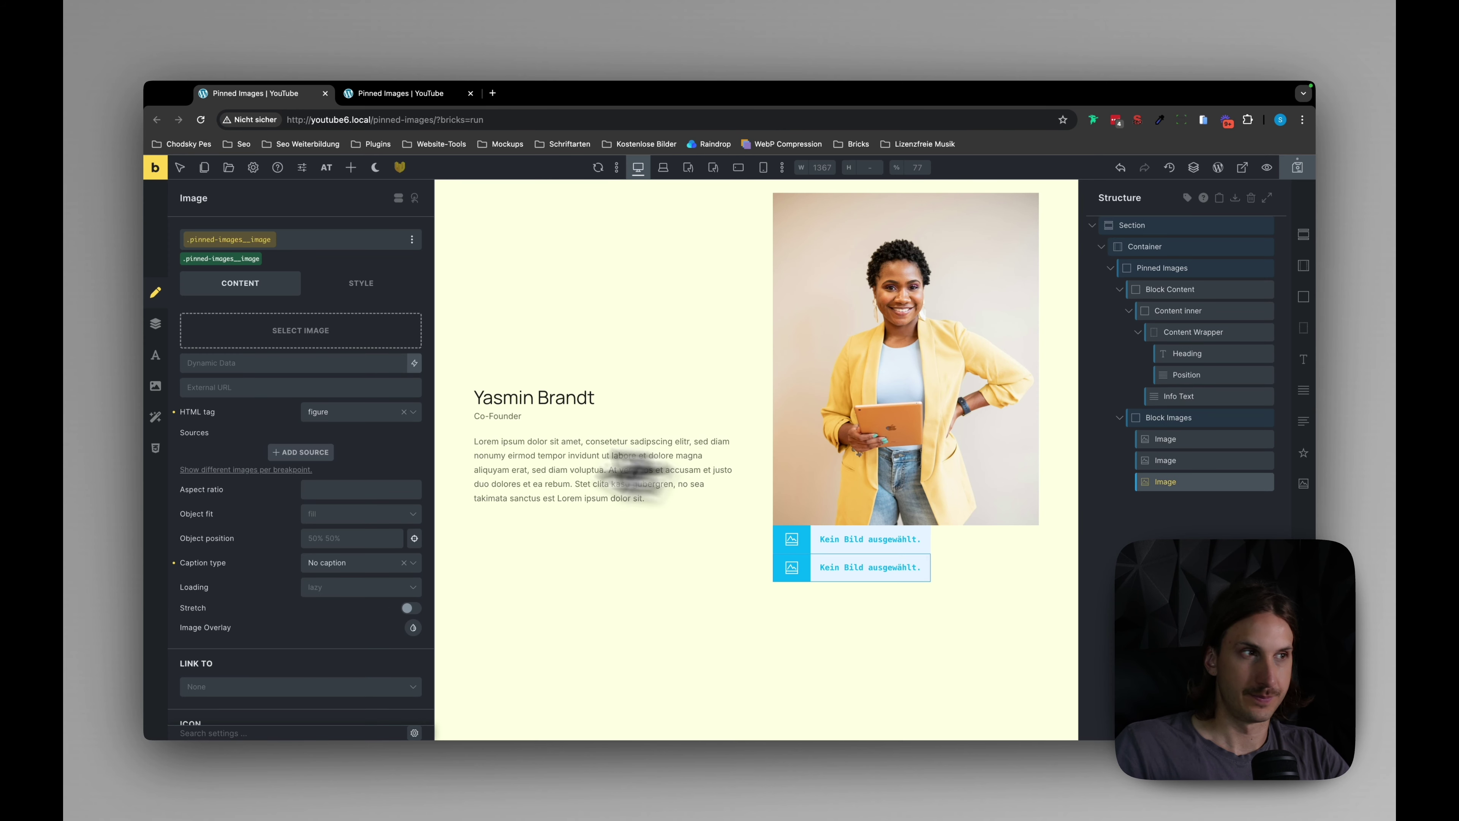
click(277, 344)
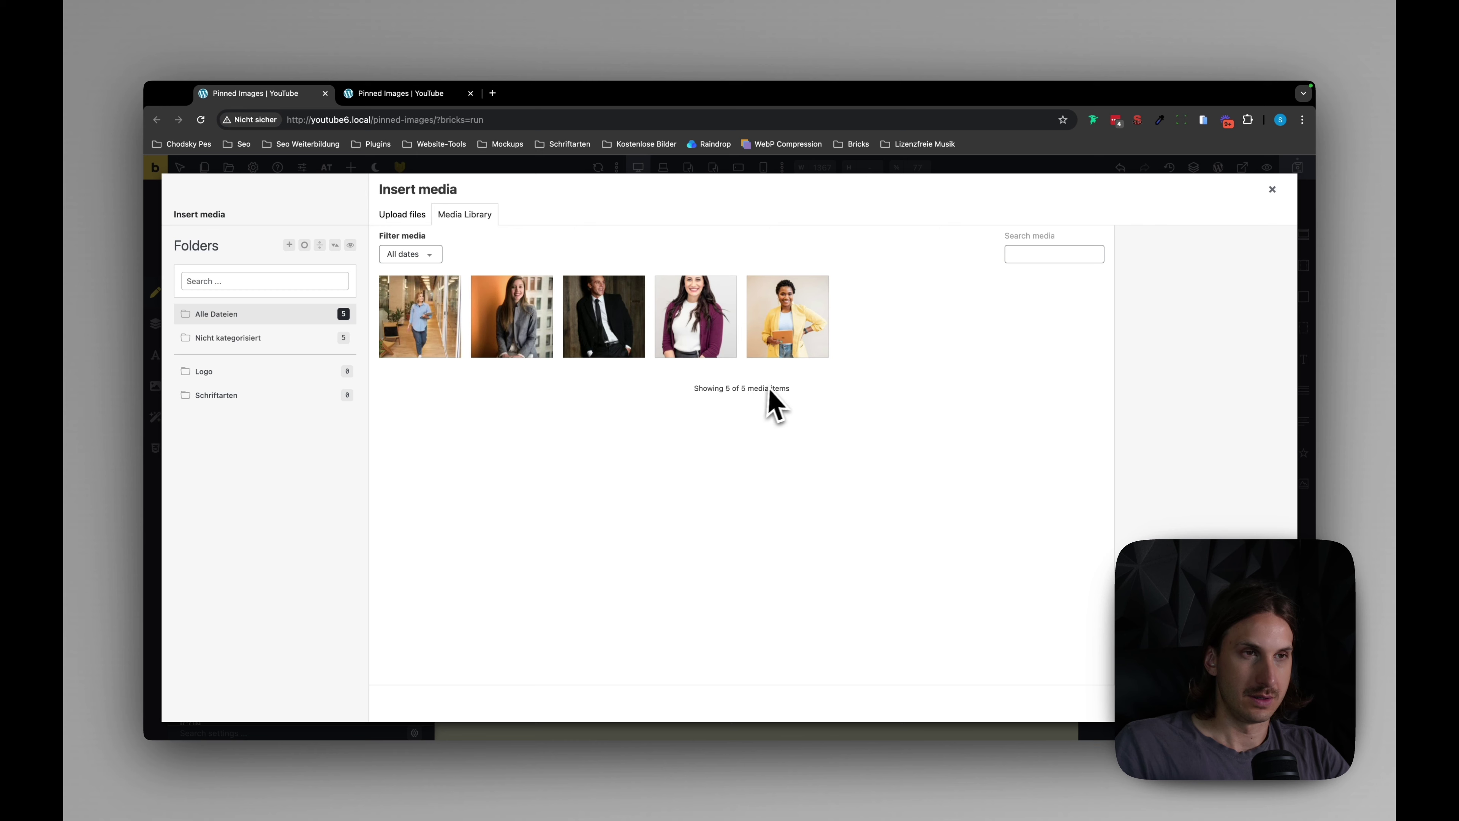
click(540, 339)
key(Return)
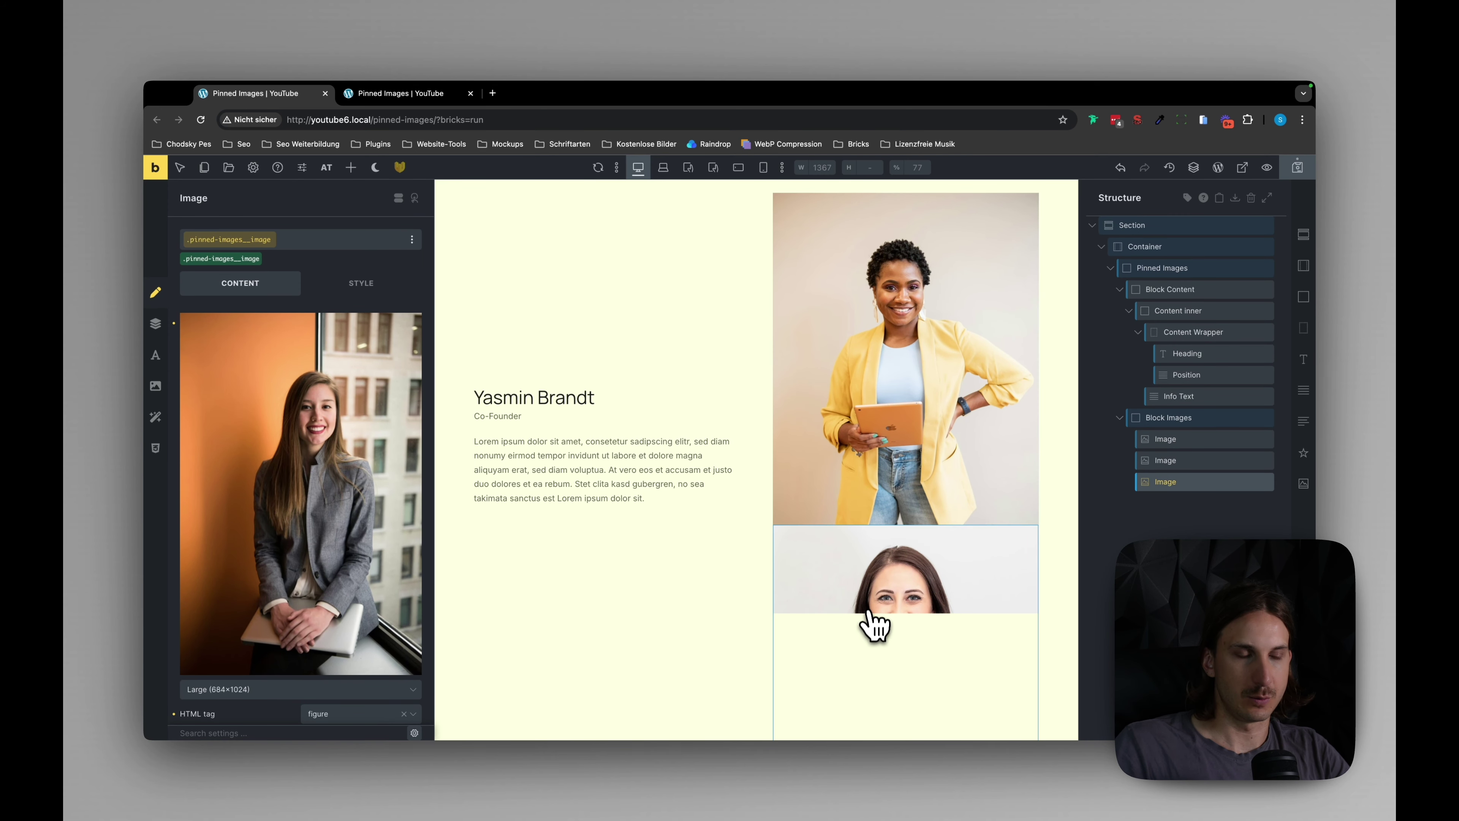
Temporarily remove the Block Images block's hidden overflow to inspect the full stack of images, and restore the setting.
click(1172, 422)
scroll(406, 513, down, 1)
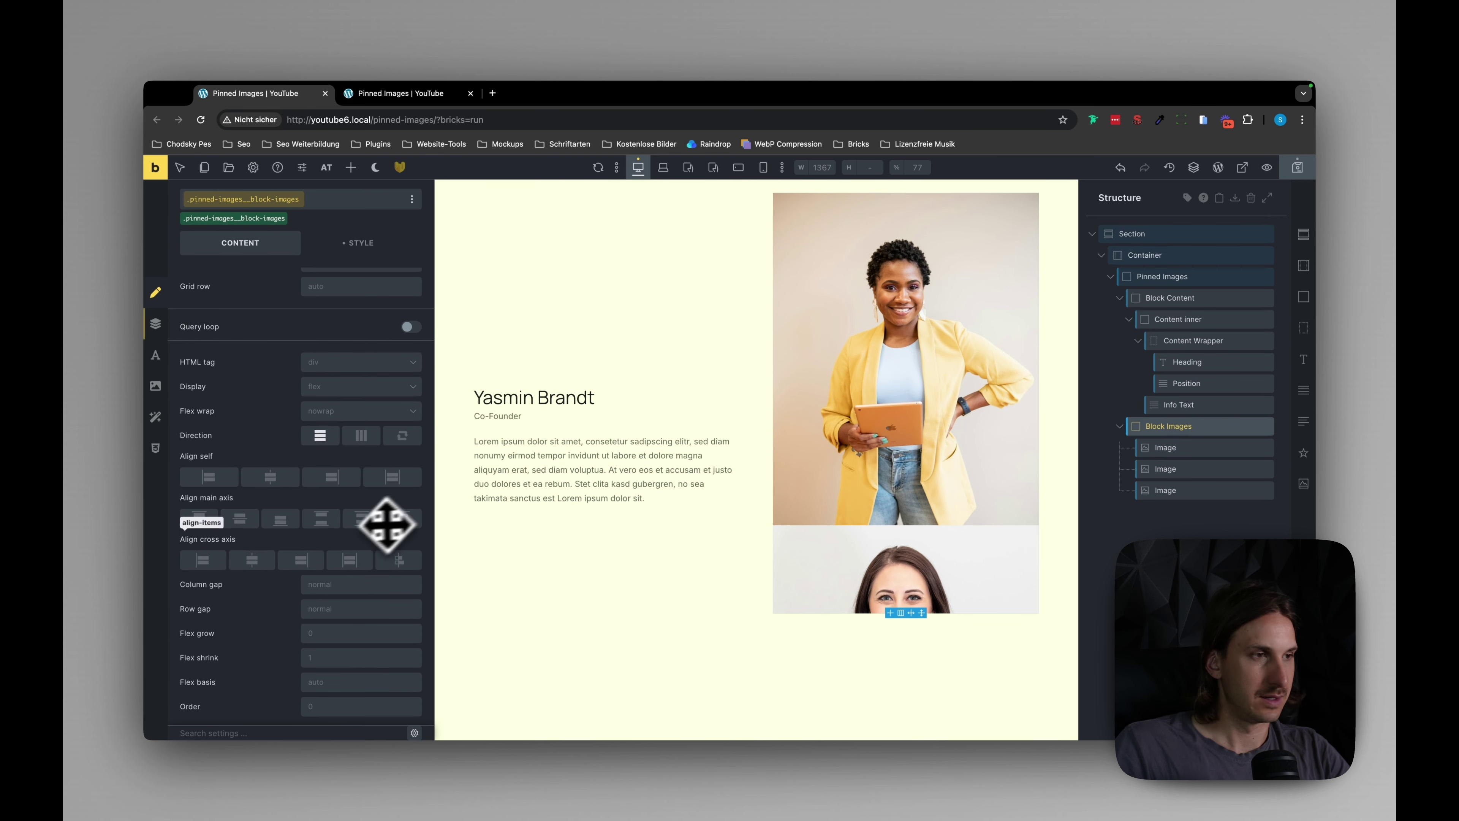
click(357, 244)
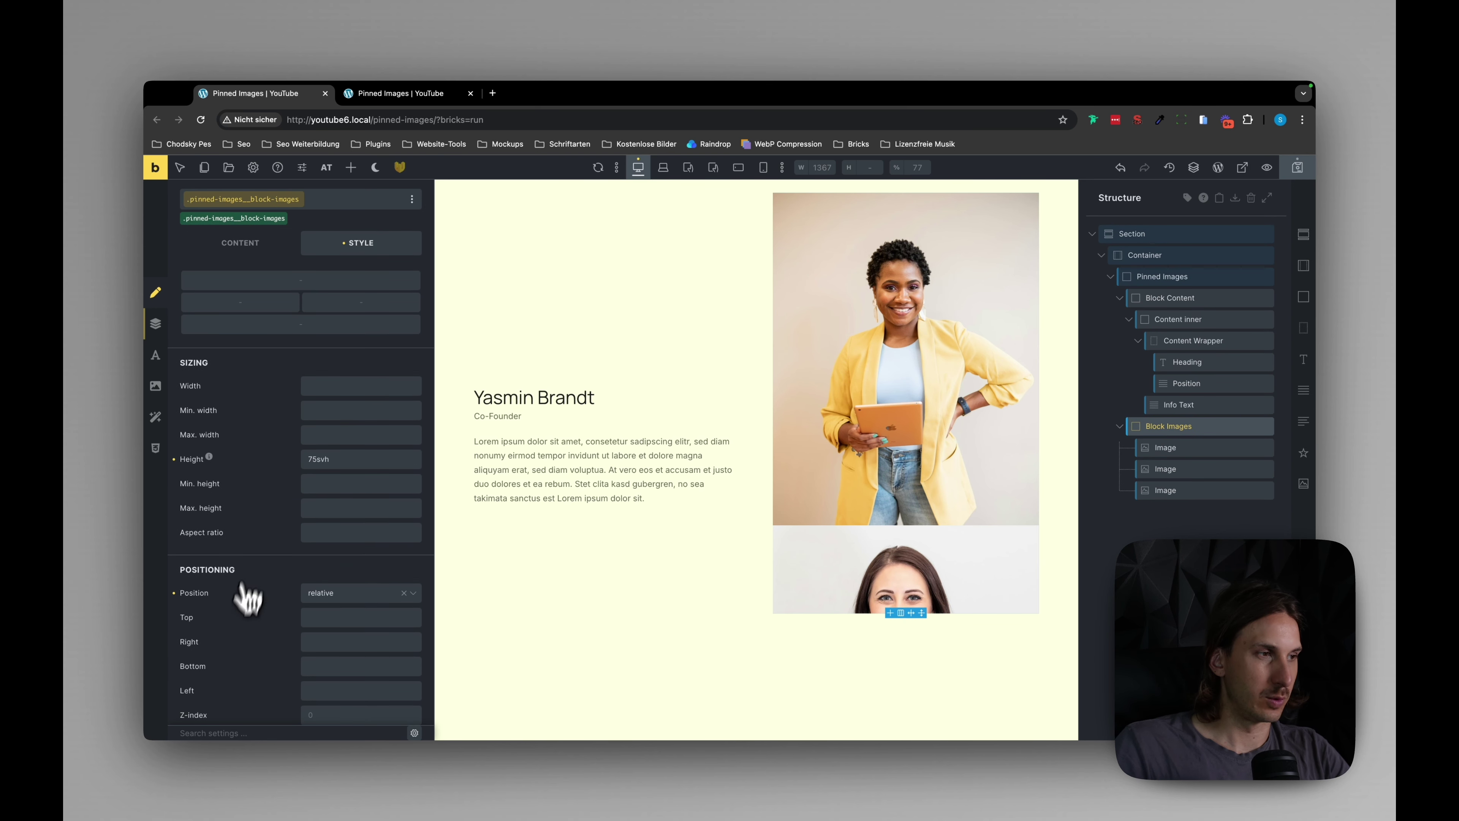
scroll(251, 587, down, 10)
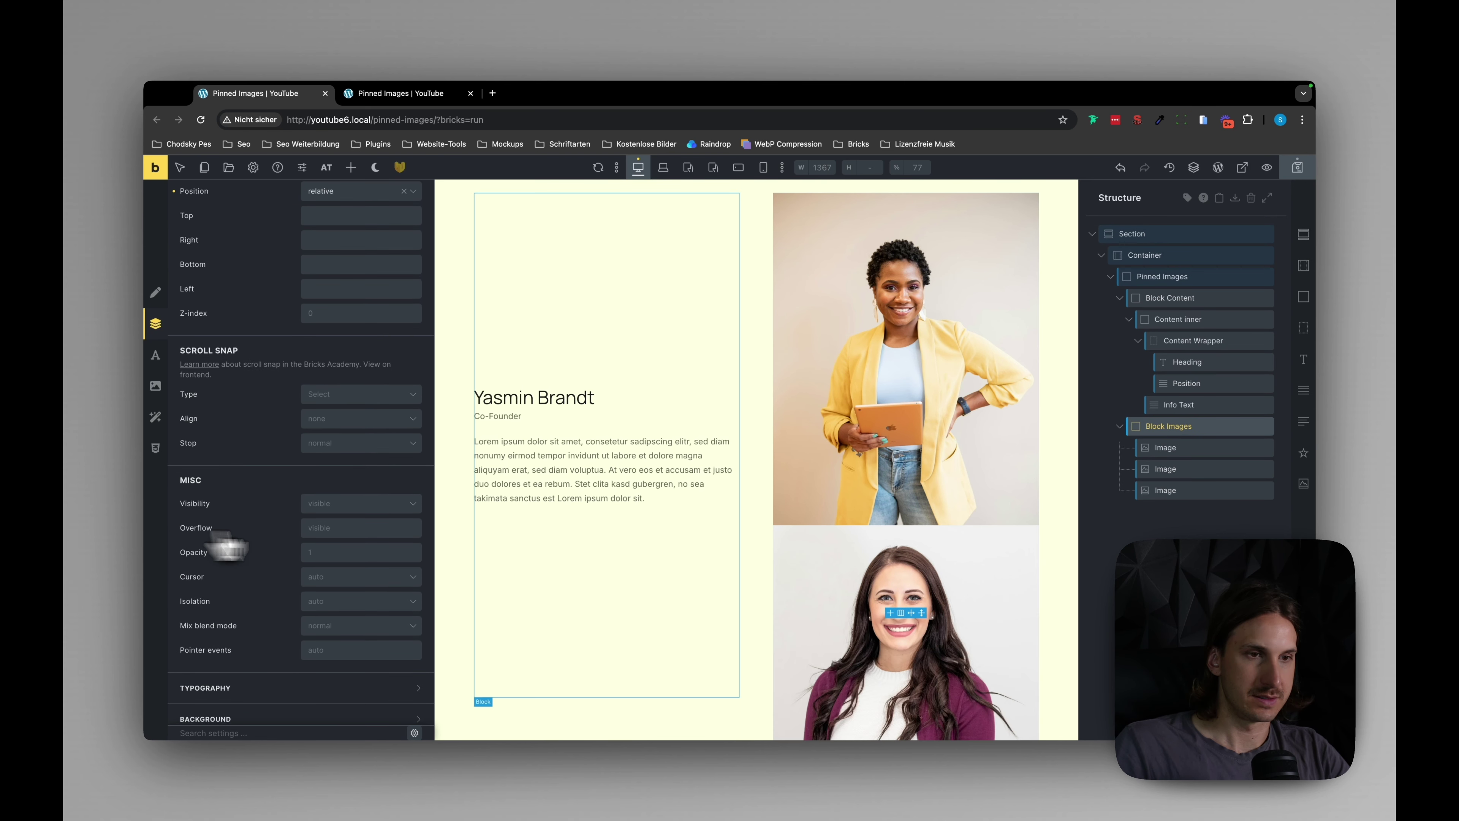
scroll(804, 537, down, 10)
scroll(782, 489, up, 5)
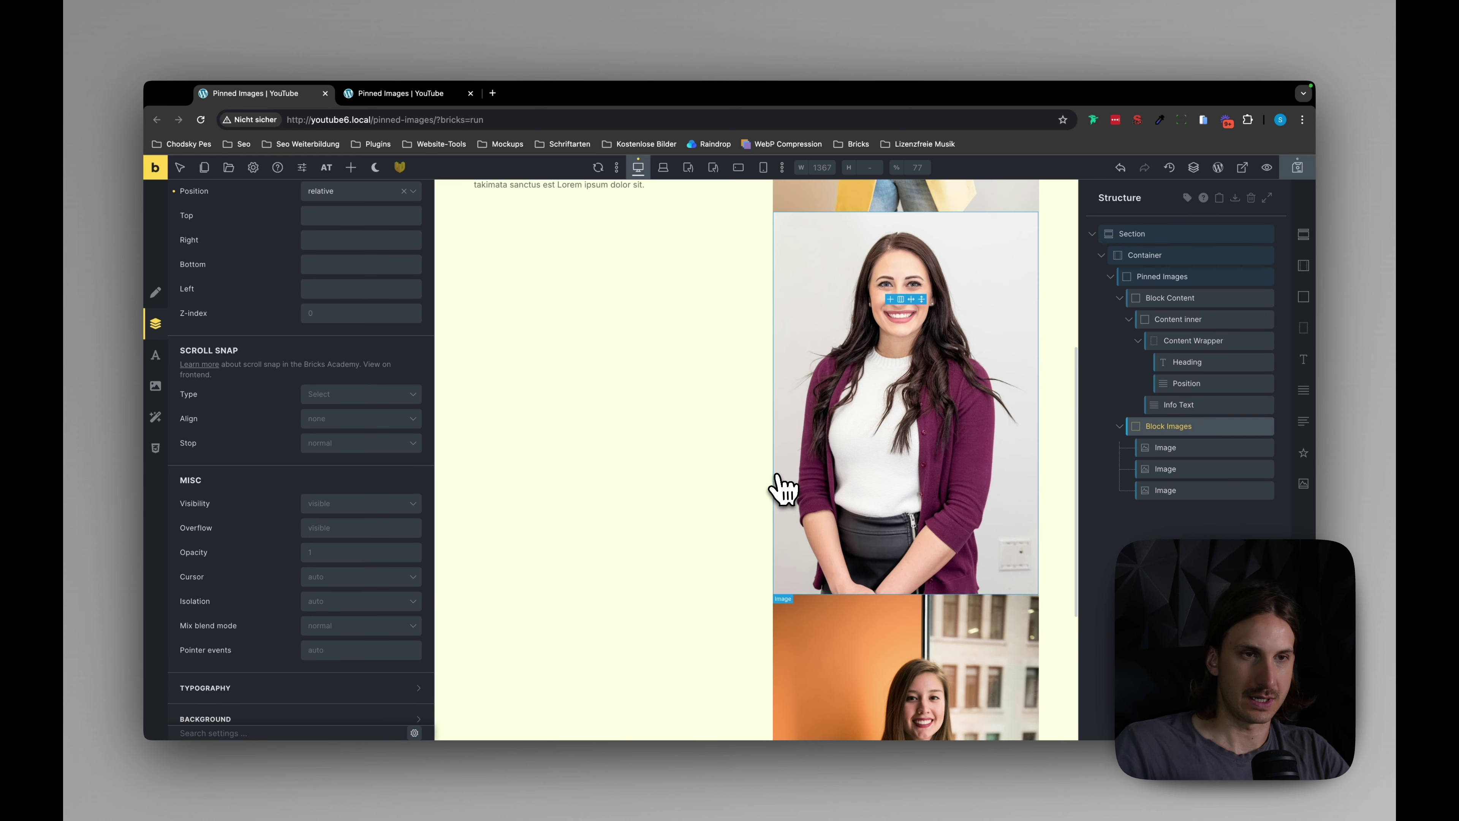
scroll(781, 488, up, 6)
scroll(328, 338, up, 10)
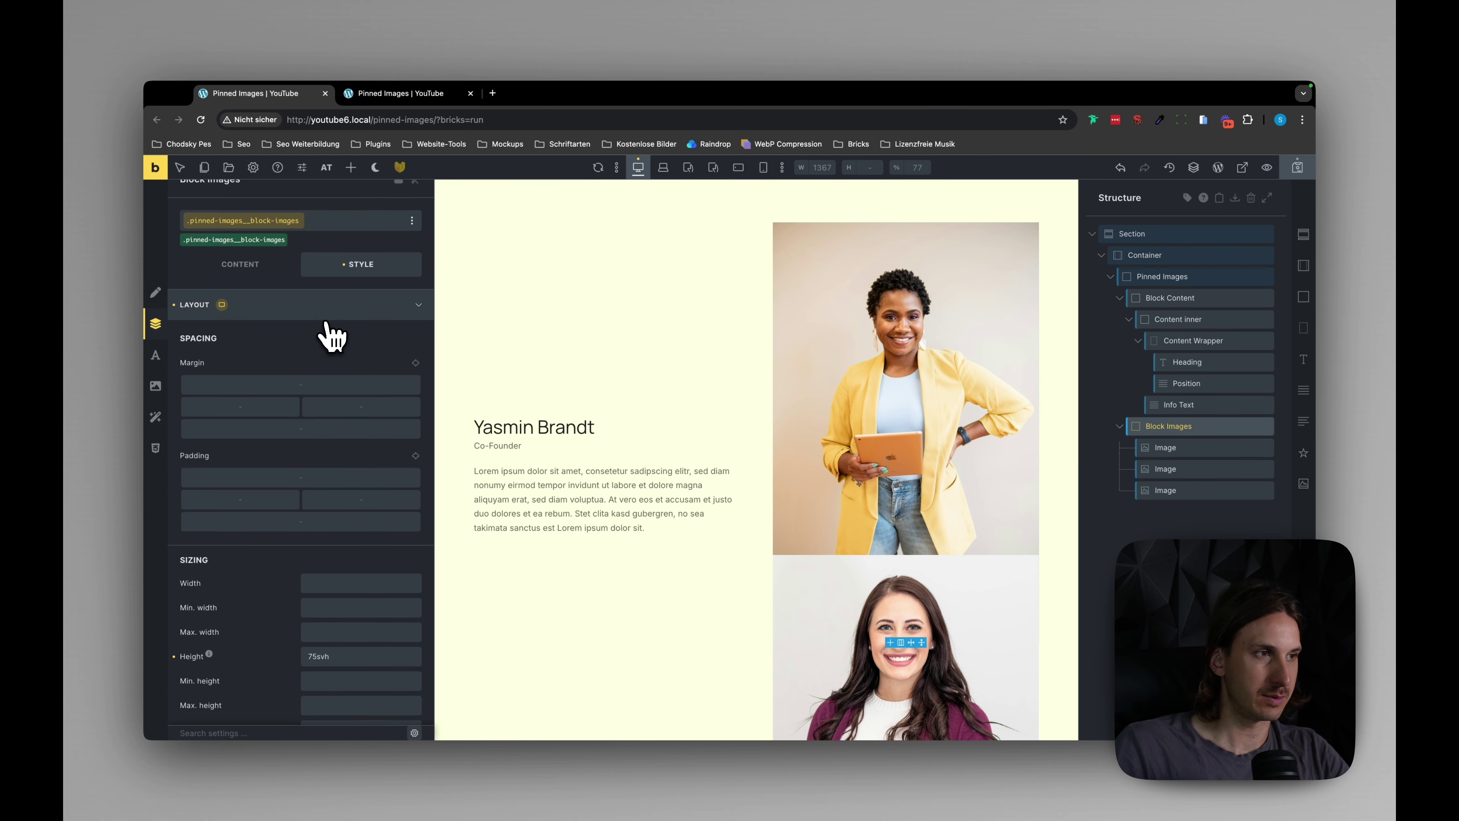
scroll(330, 337, down, 5)
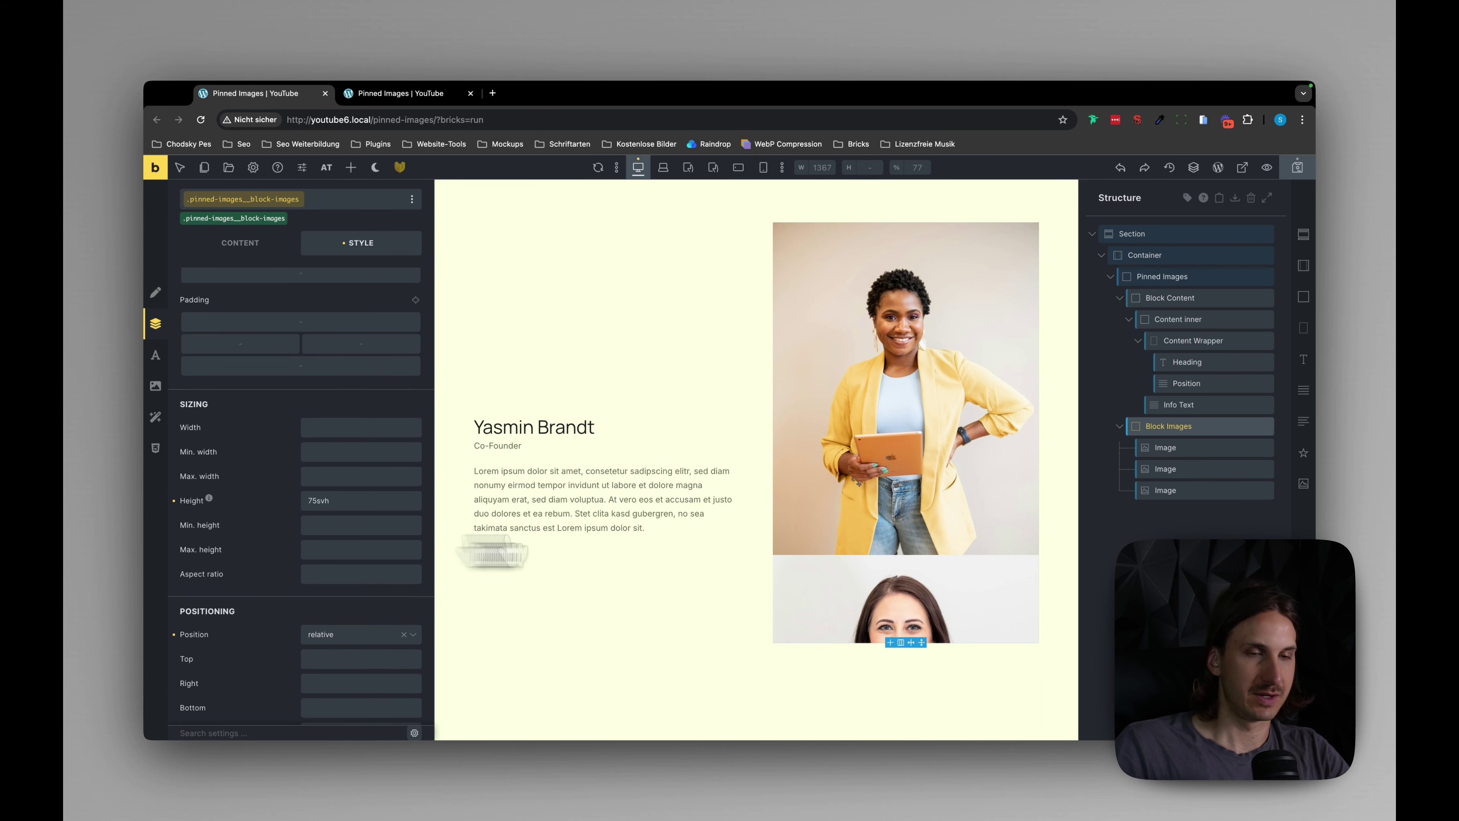
Set the position of the shared pinned-images__image class to absolute.
click(1175, 452)
click(293, 327)
click(284, 331)
scroll(291, 413, down, 5)
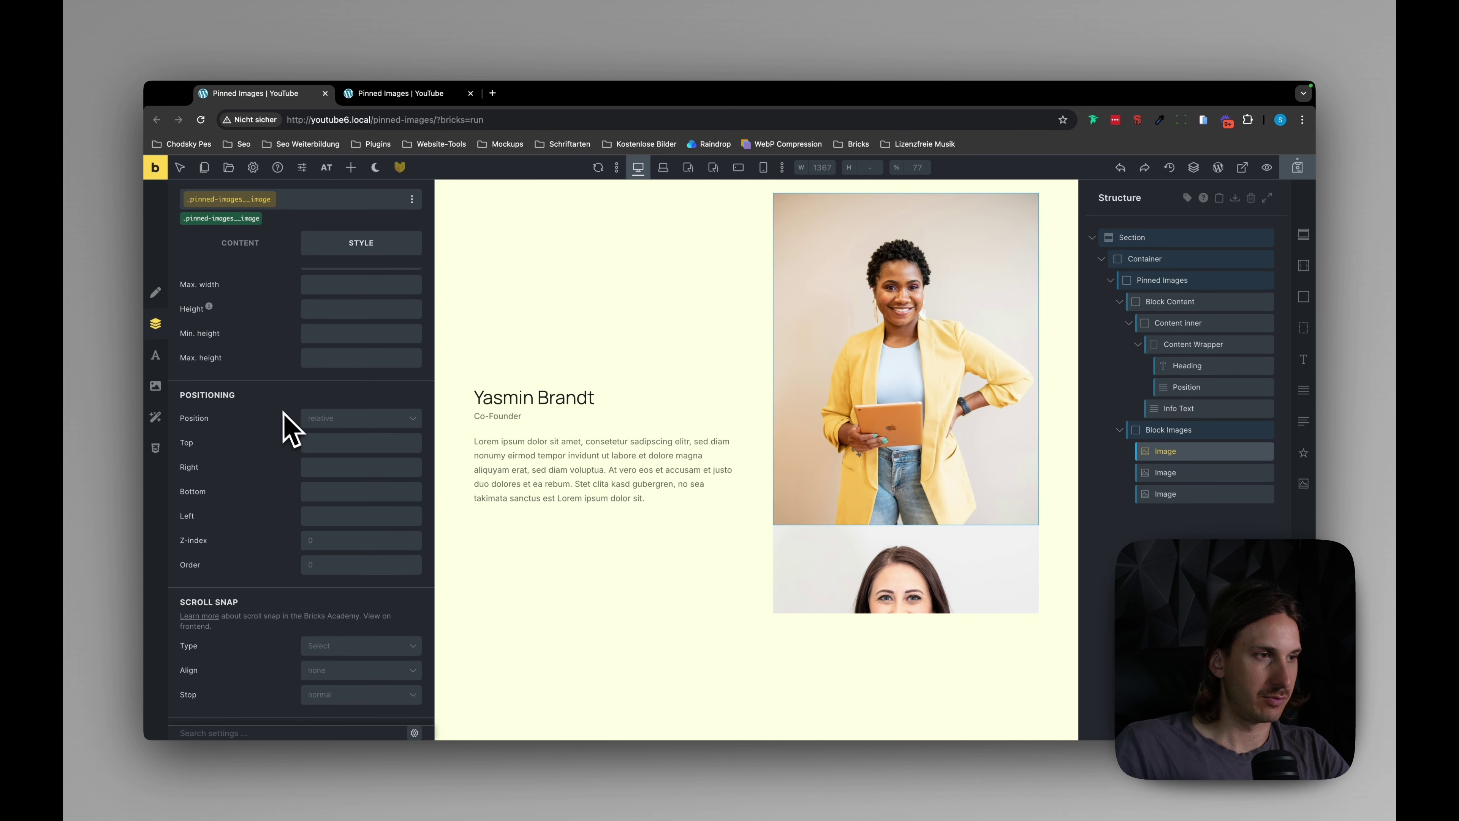
click(340, 428)
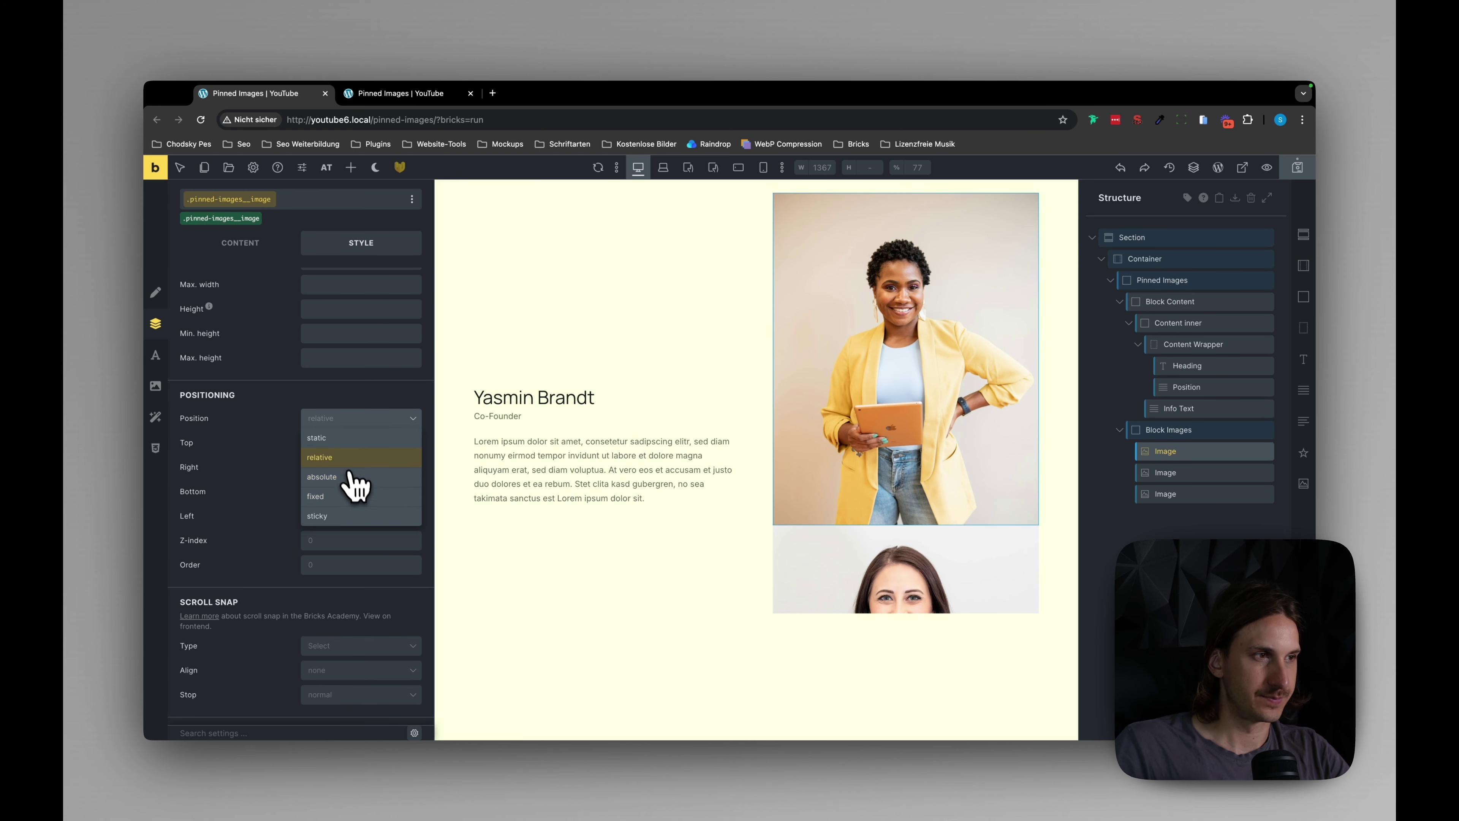
click(339, 478)
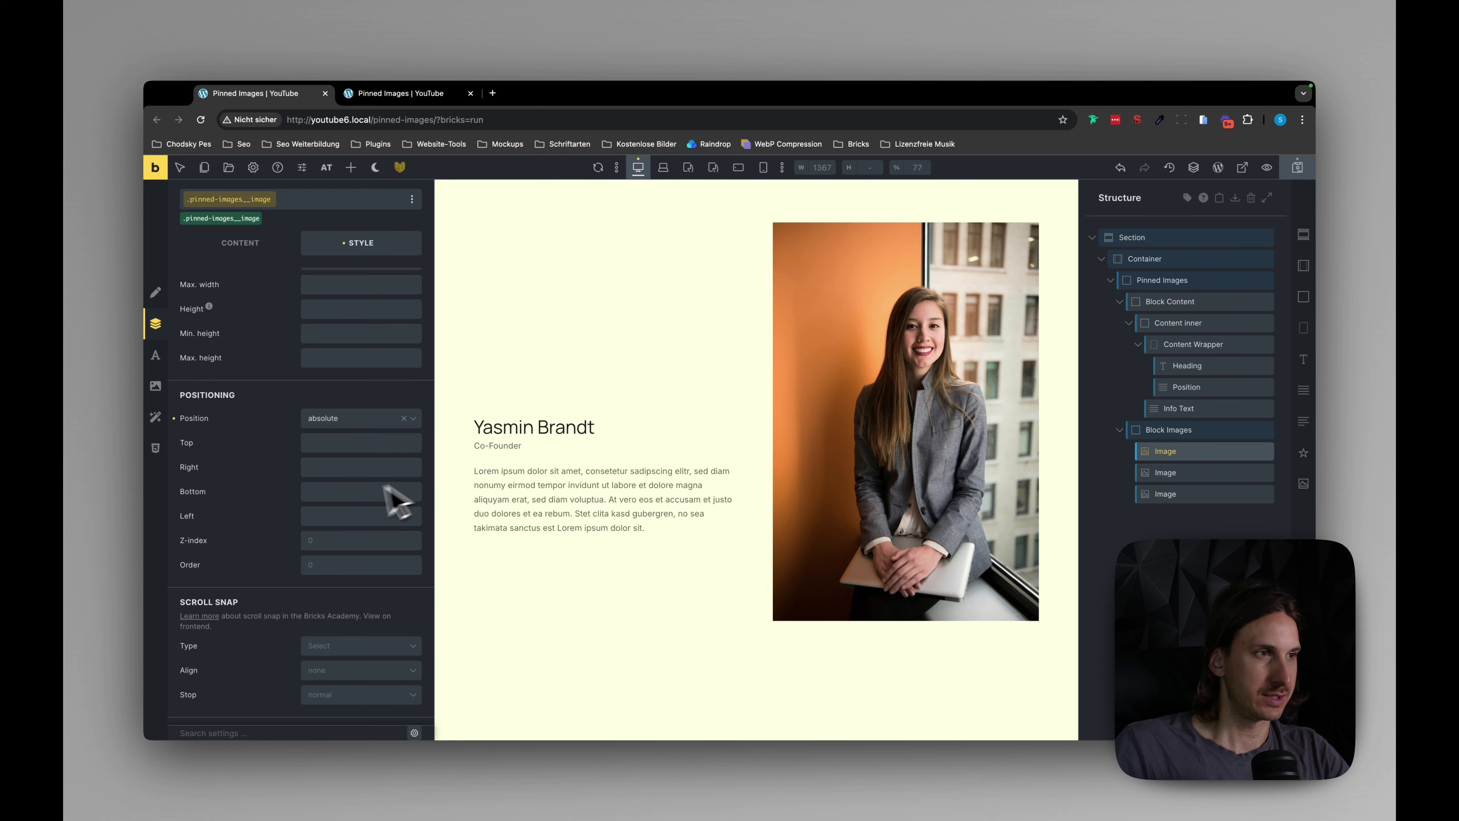
Set the pinned-images__image class's top offset to 0.
scroll(352, 505, up, 3)
click(326, 546)
click(327, 529)
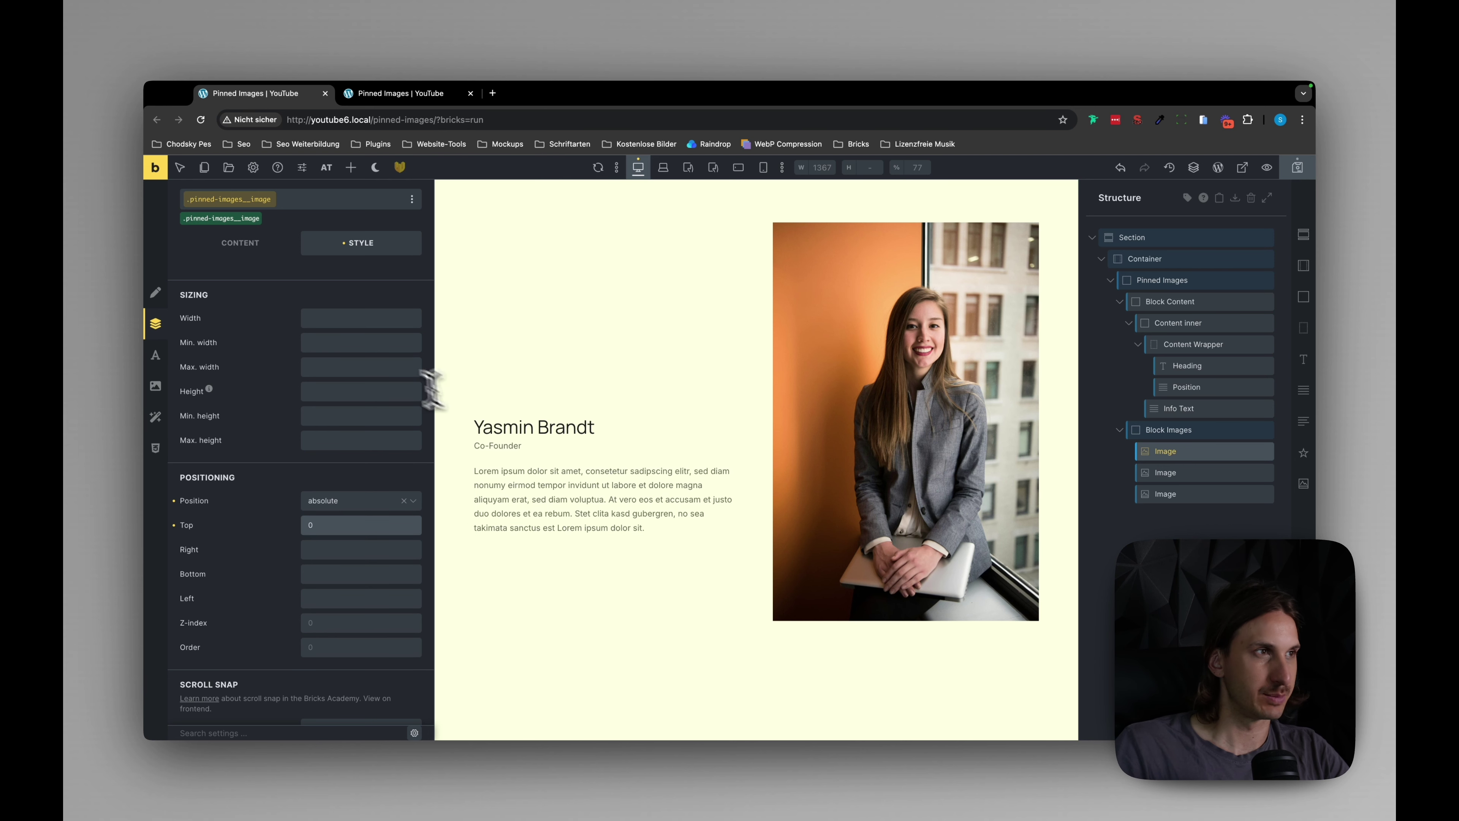
Give the pinned-images__image class an aspect ratio of 4/5 and an object fit of Cover.
scroll(322, 347, up, 2)
click(254, 248)
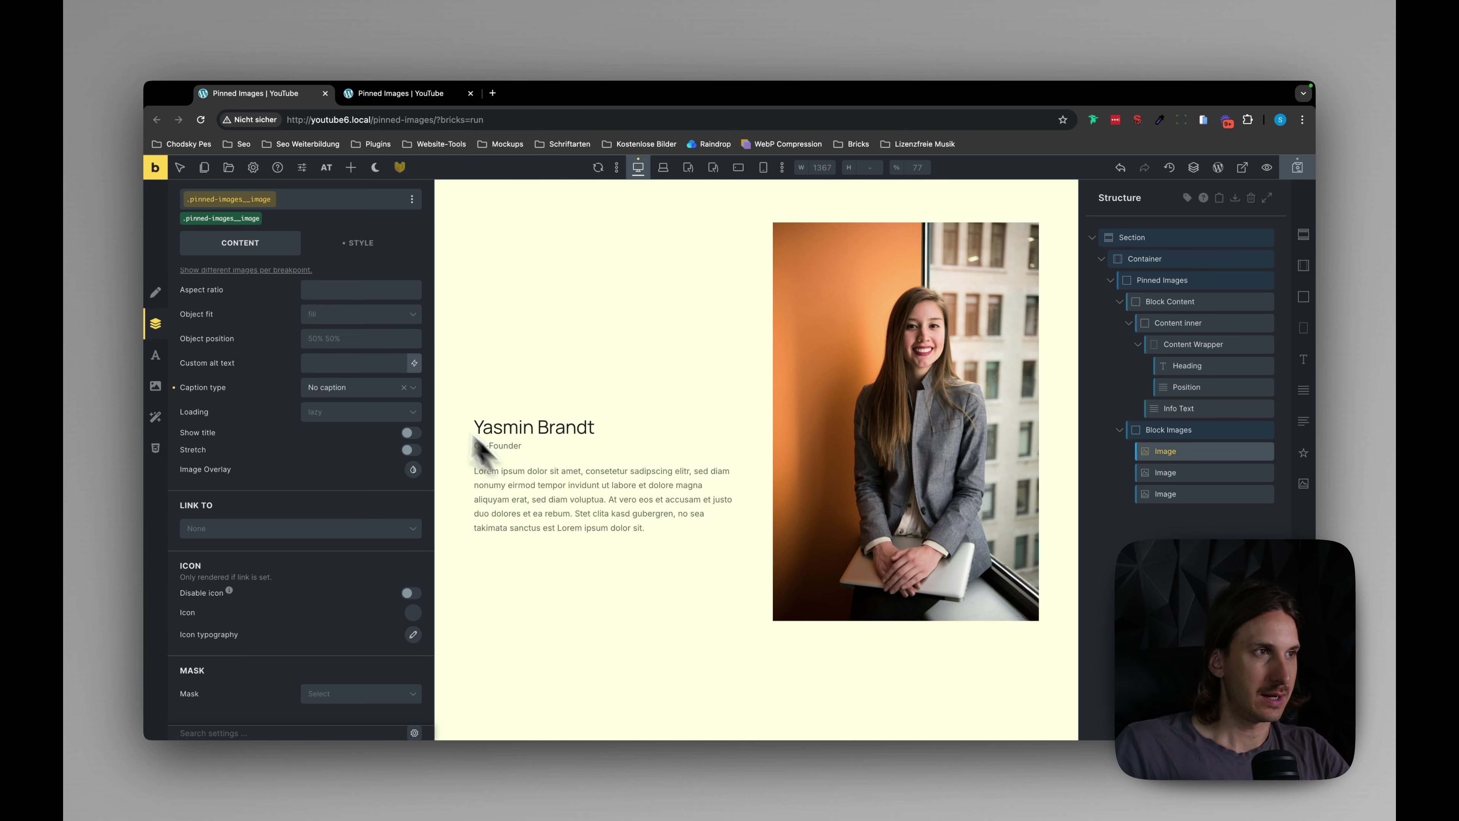
scroll(362, 385, up, 2)
scroll(344, 422, up, 1)
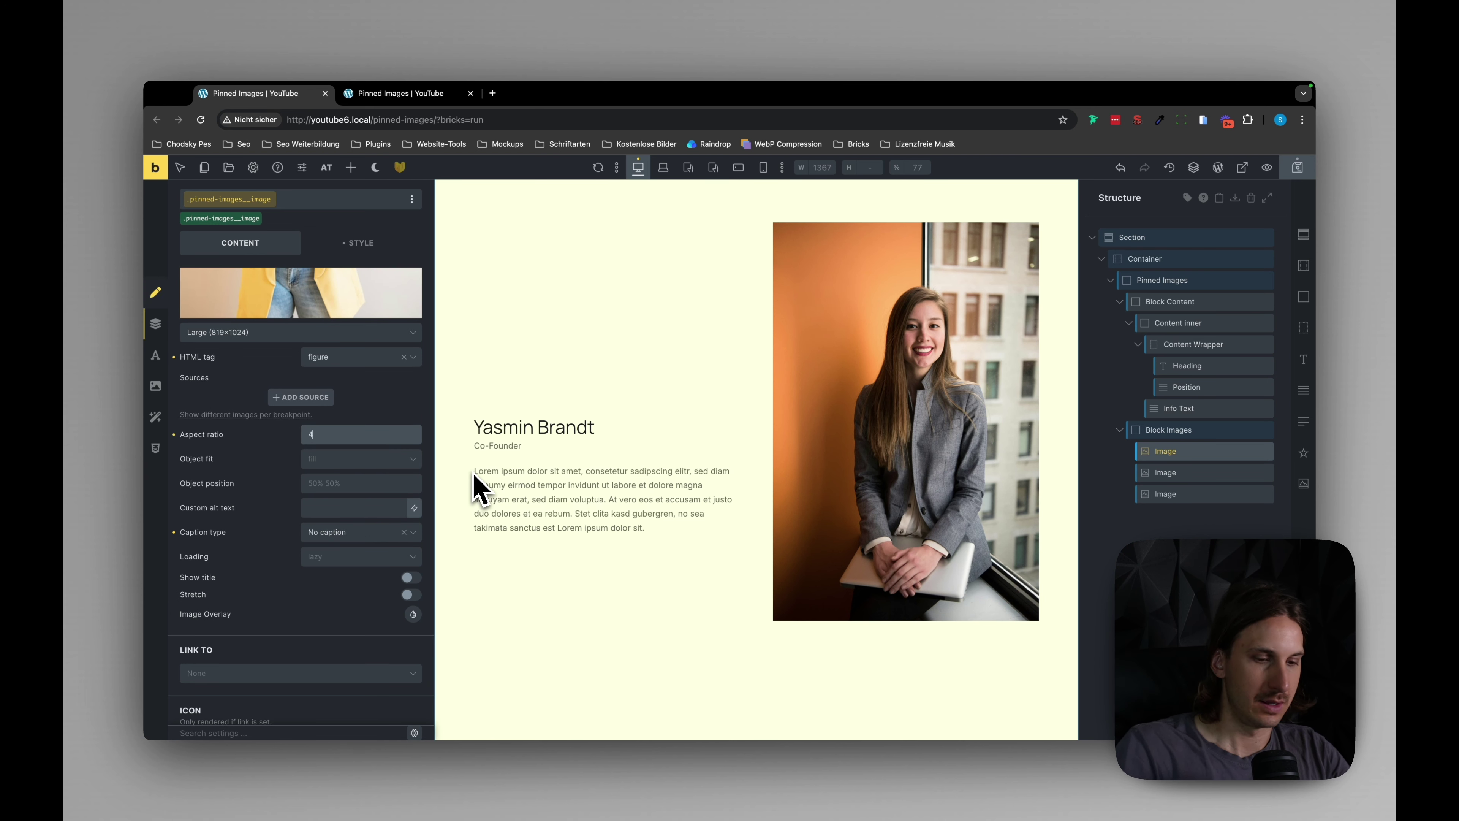
text(4/)
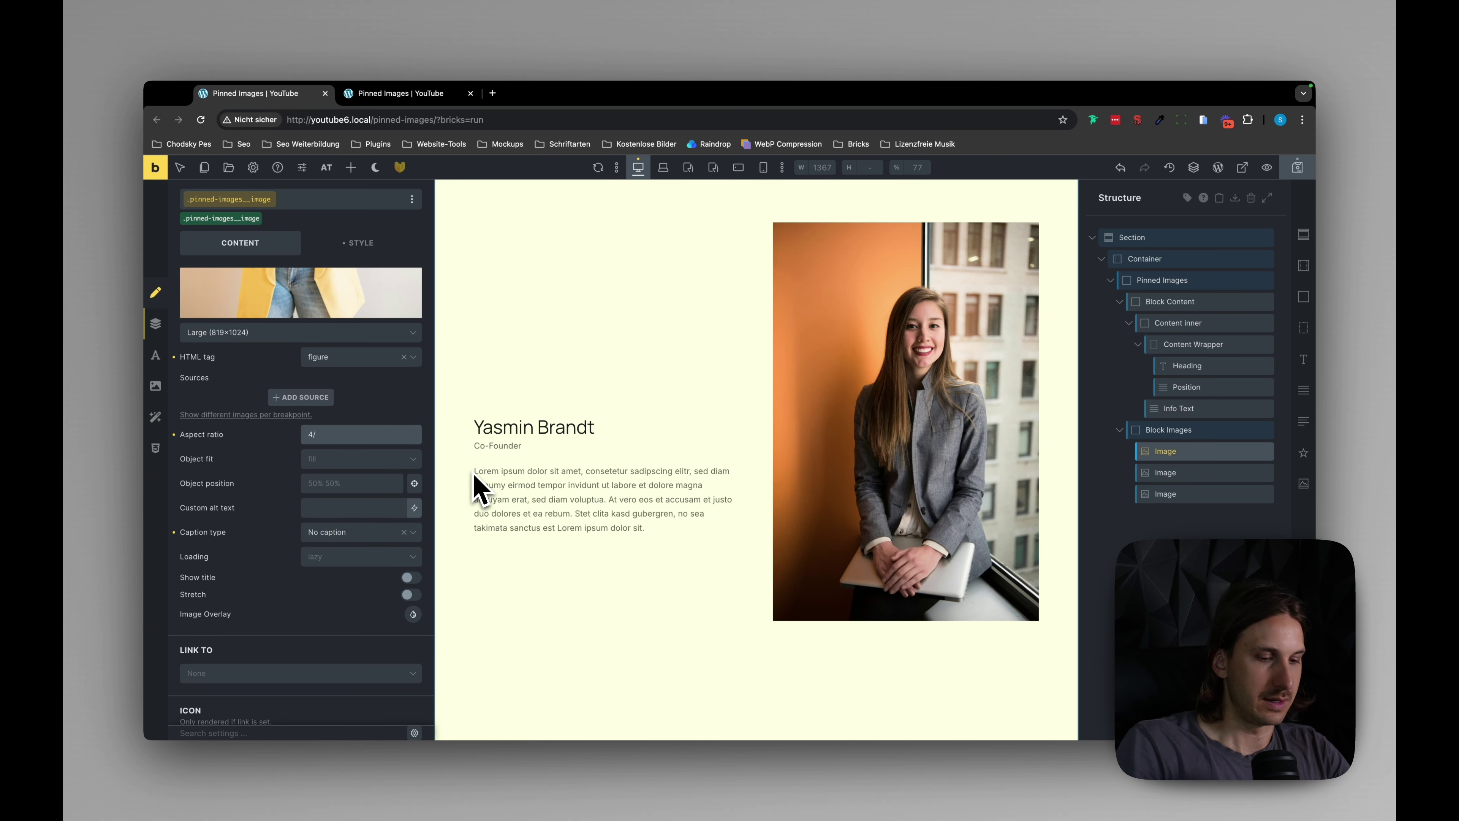
text(5)
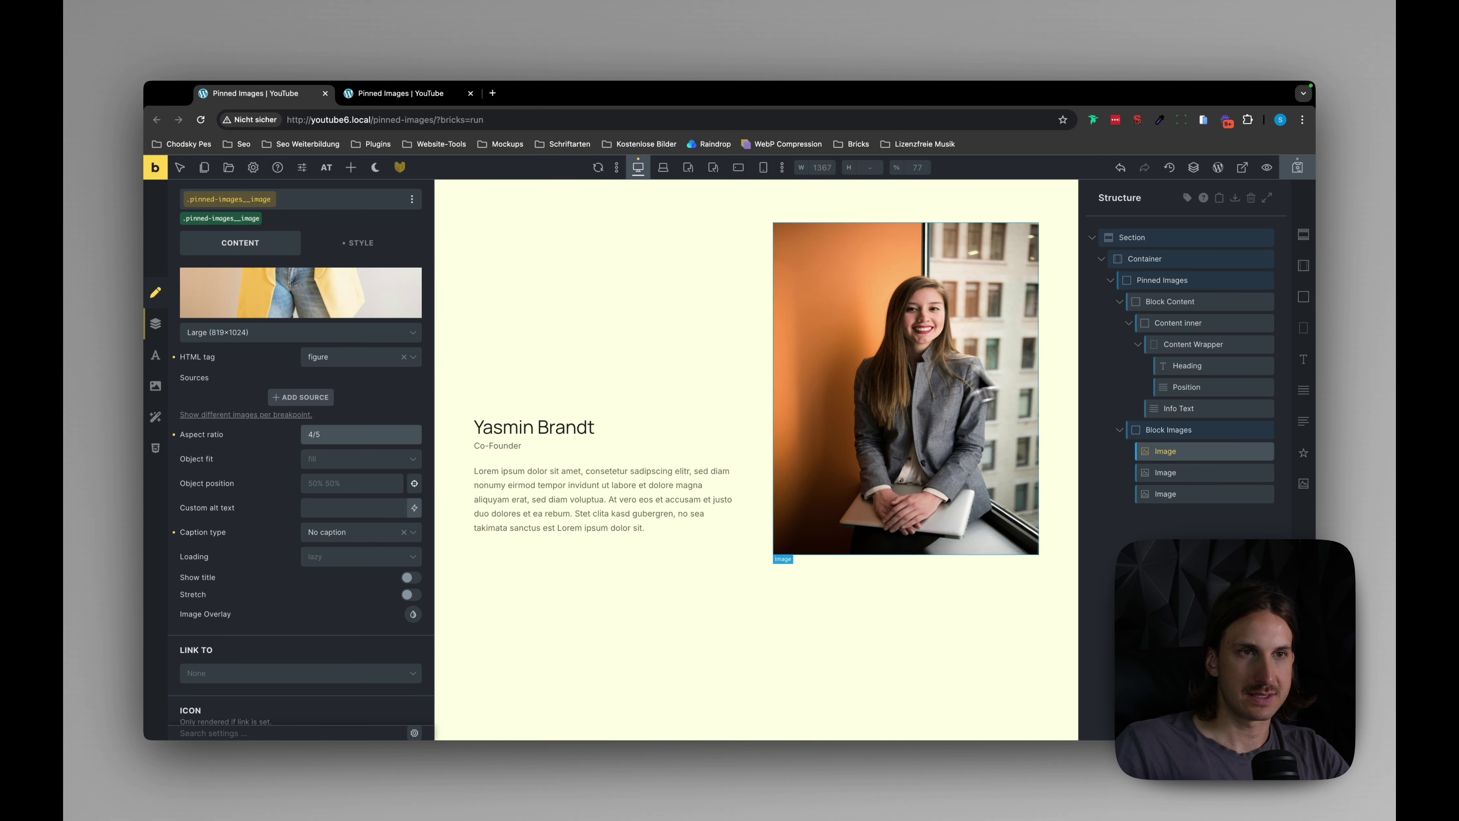
click(340, 463)
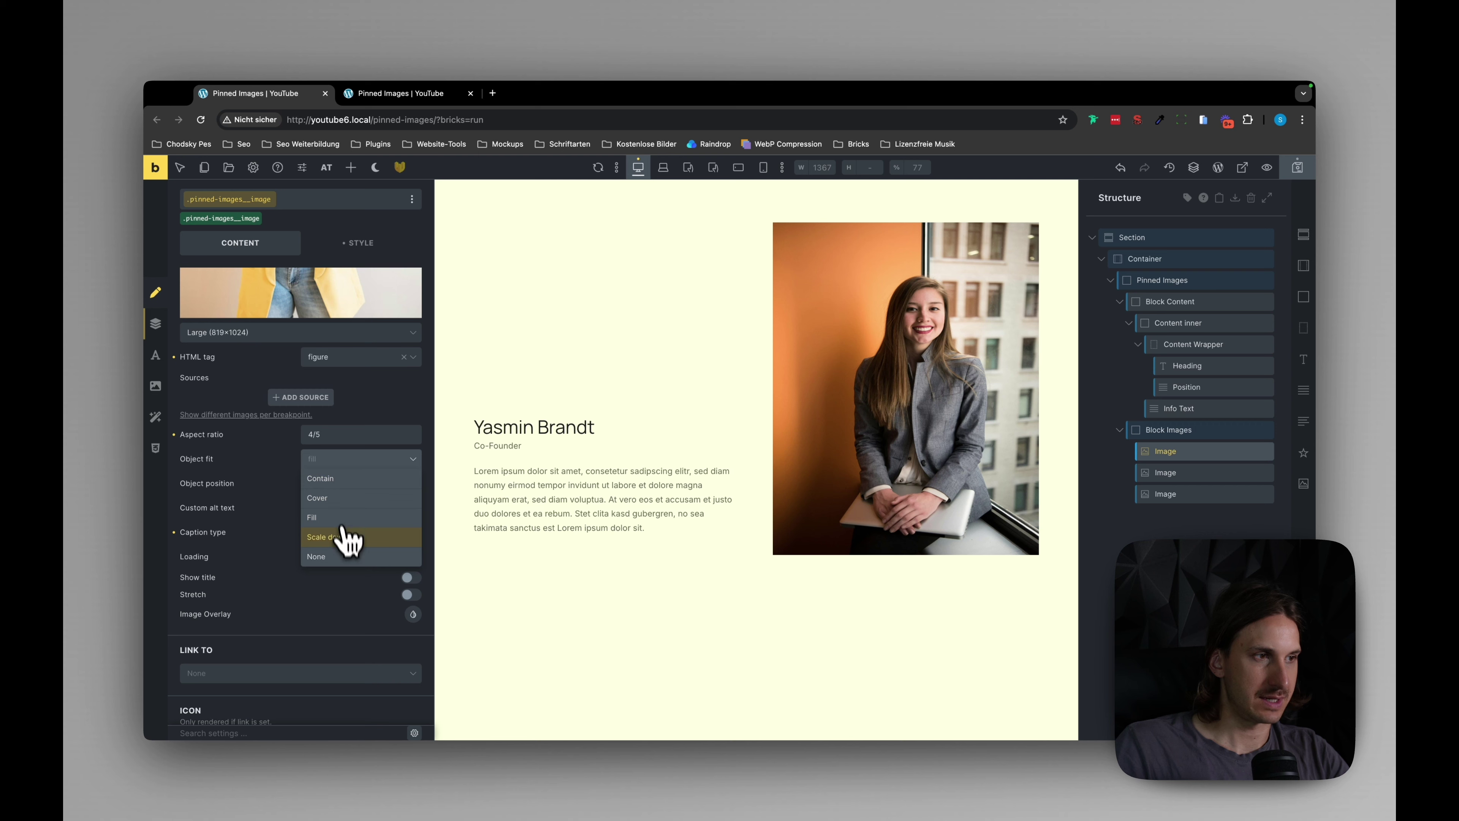
click(334, 498)
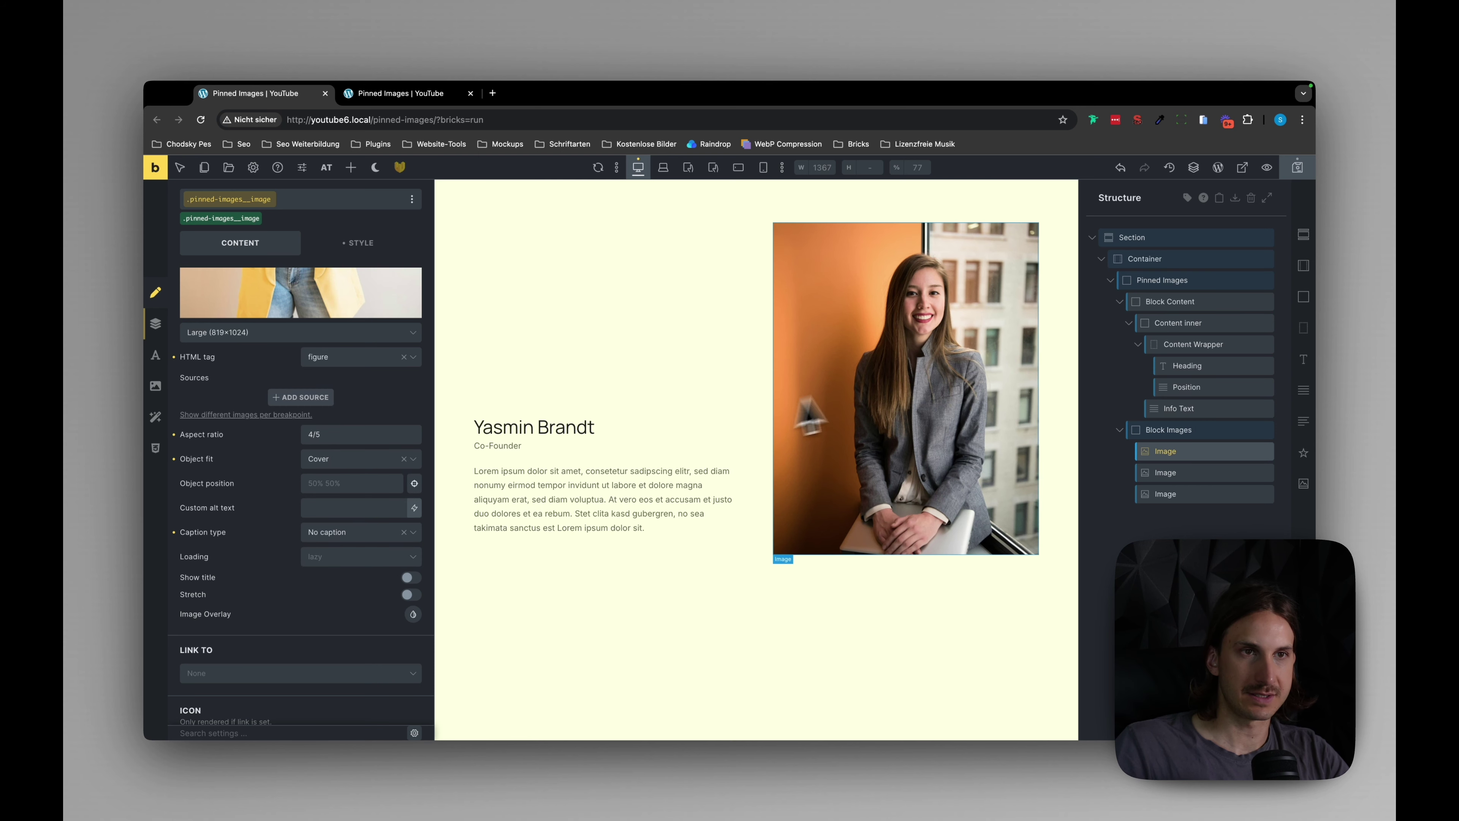
Preview the section and compare its image size with the finished reference page, pinned-images-2.
key(super+shift+p)
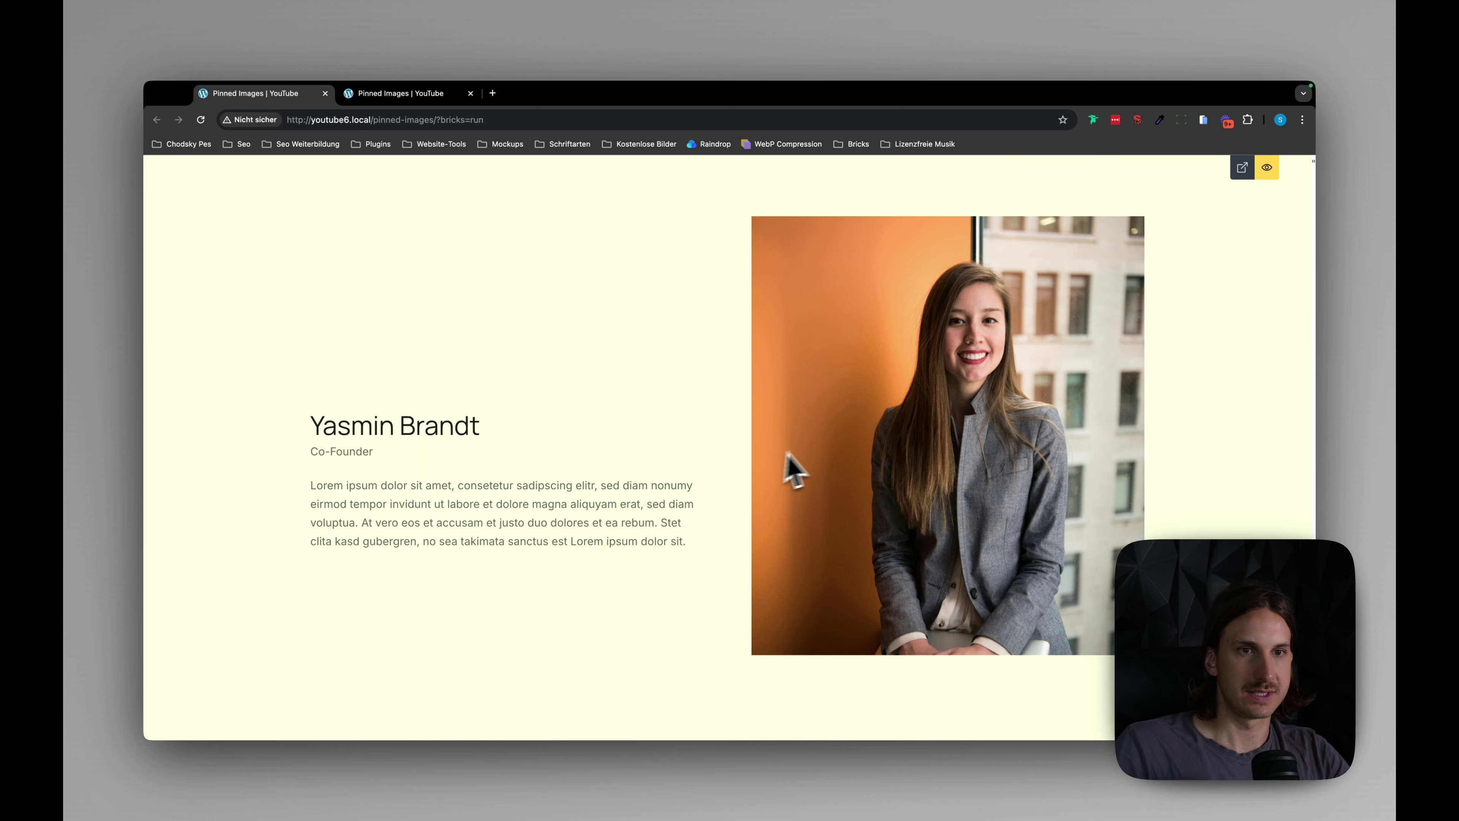
key(ctrl+Right)
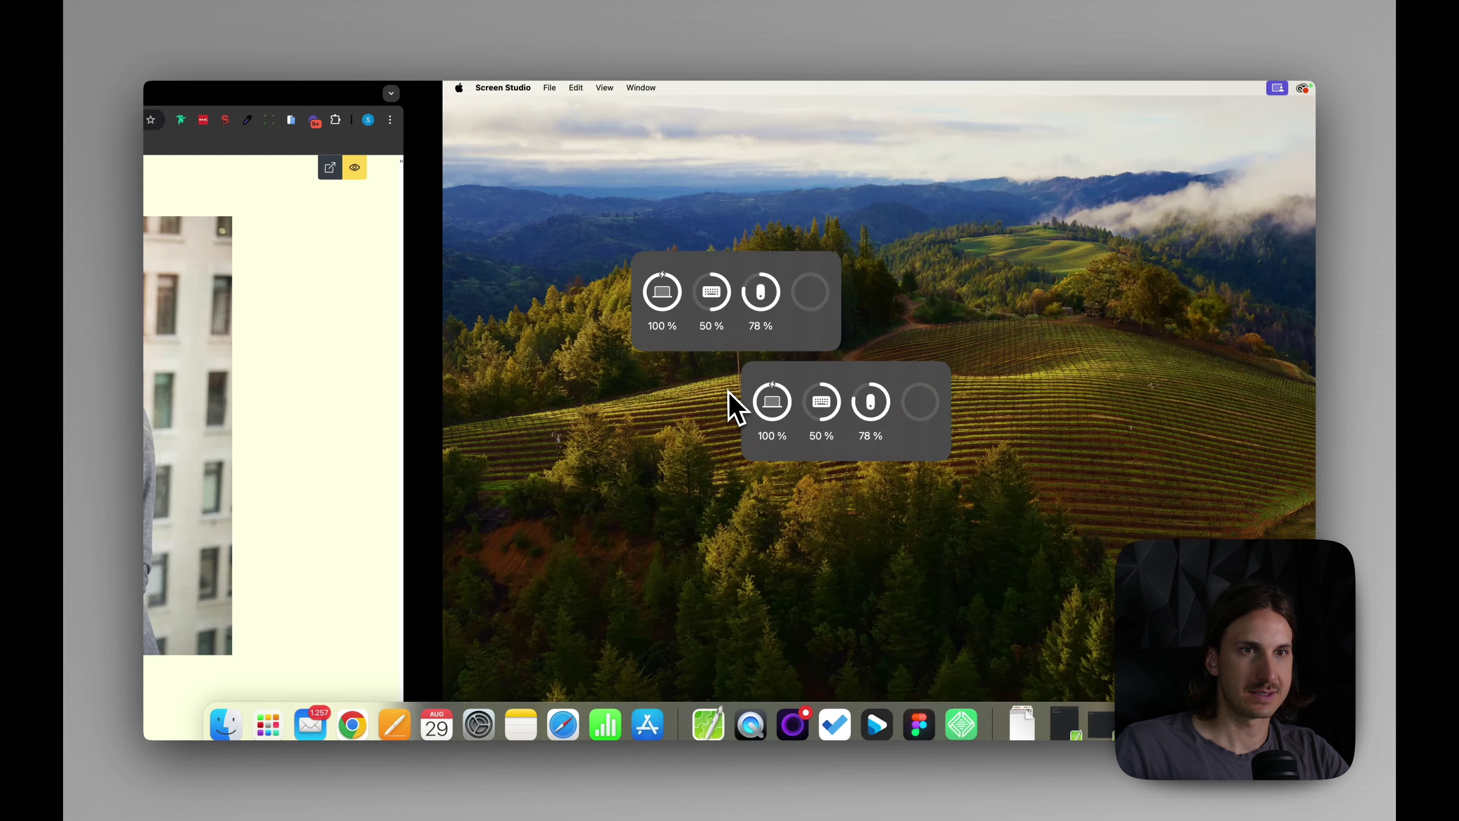
key(ctrl+Left)
key(ctrl+Up)
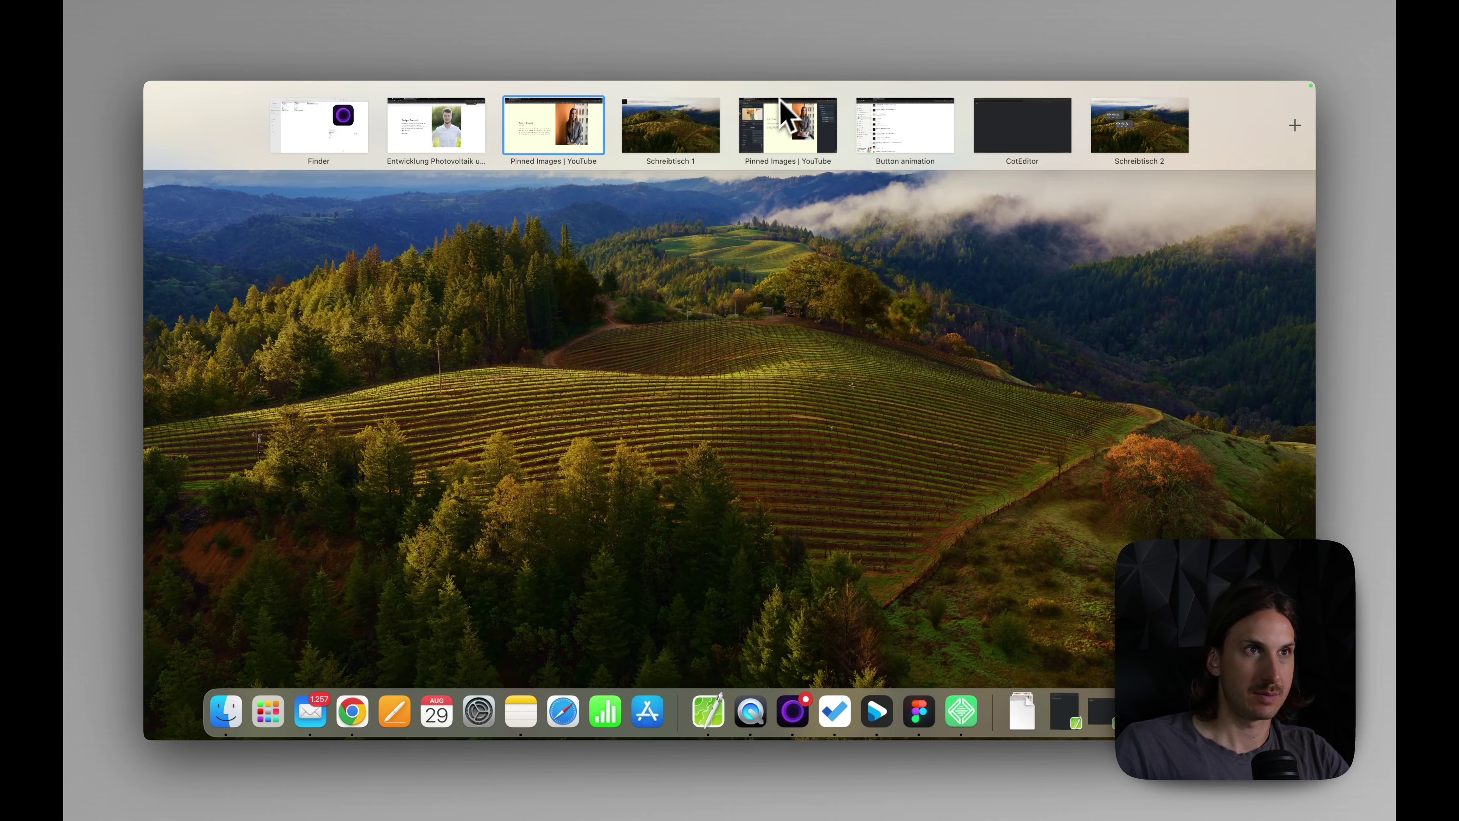
click(667, 141)
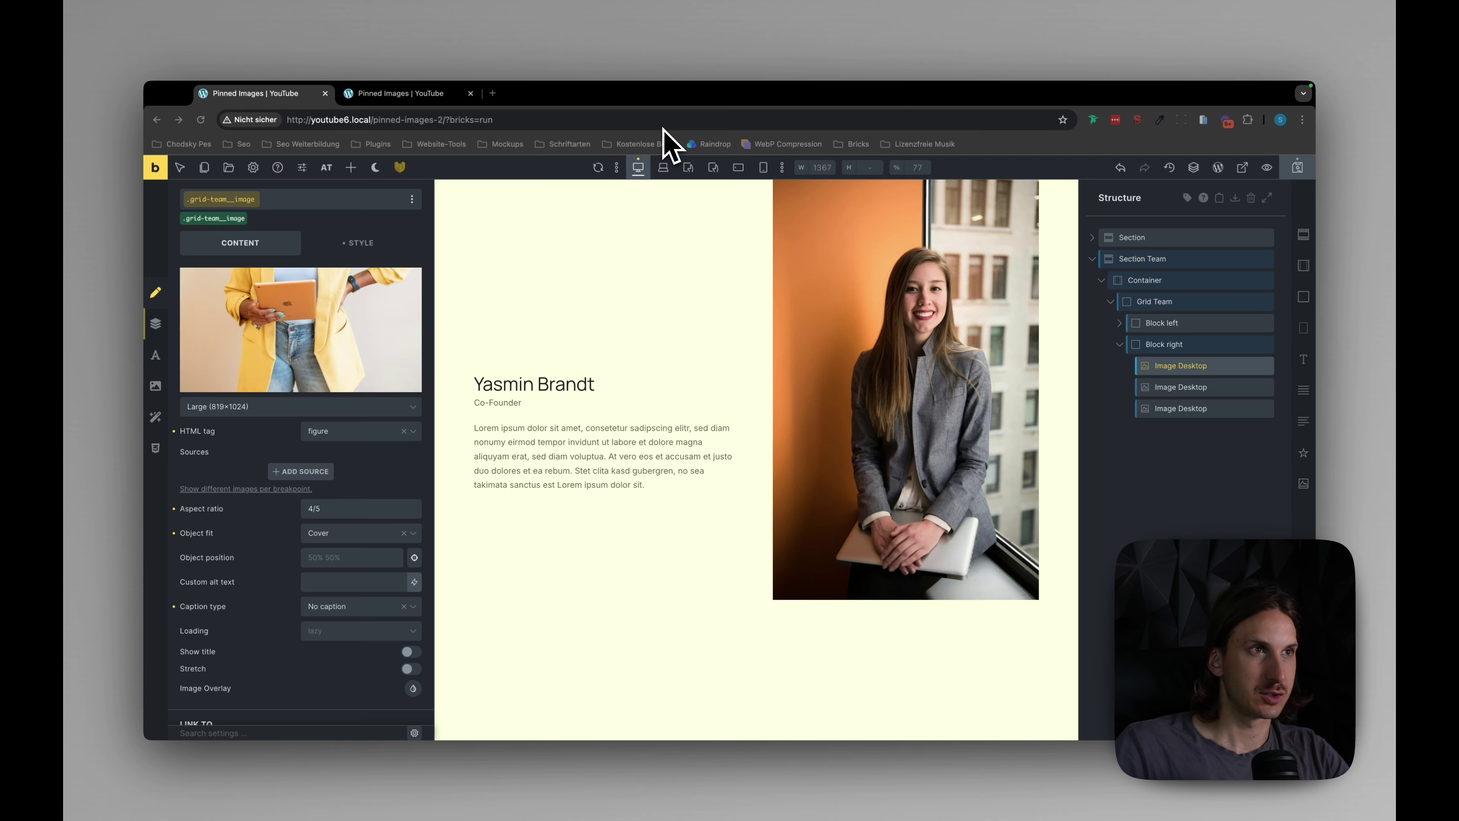
click(432, 101)
scroll(695, 328, down, 10)
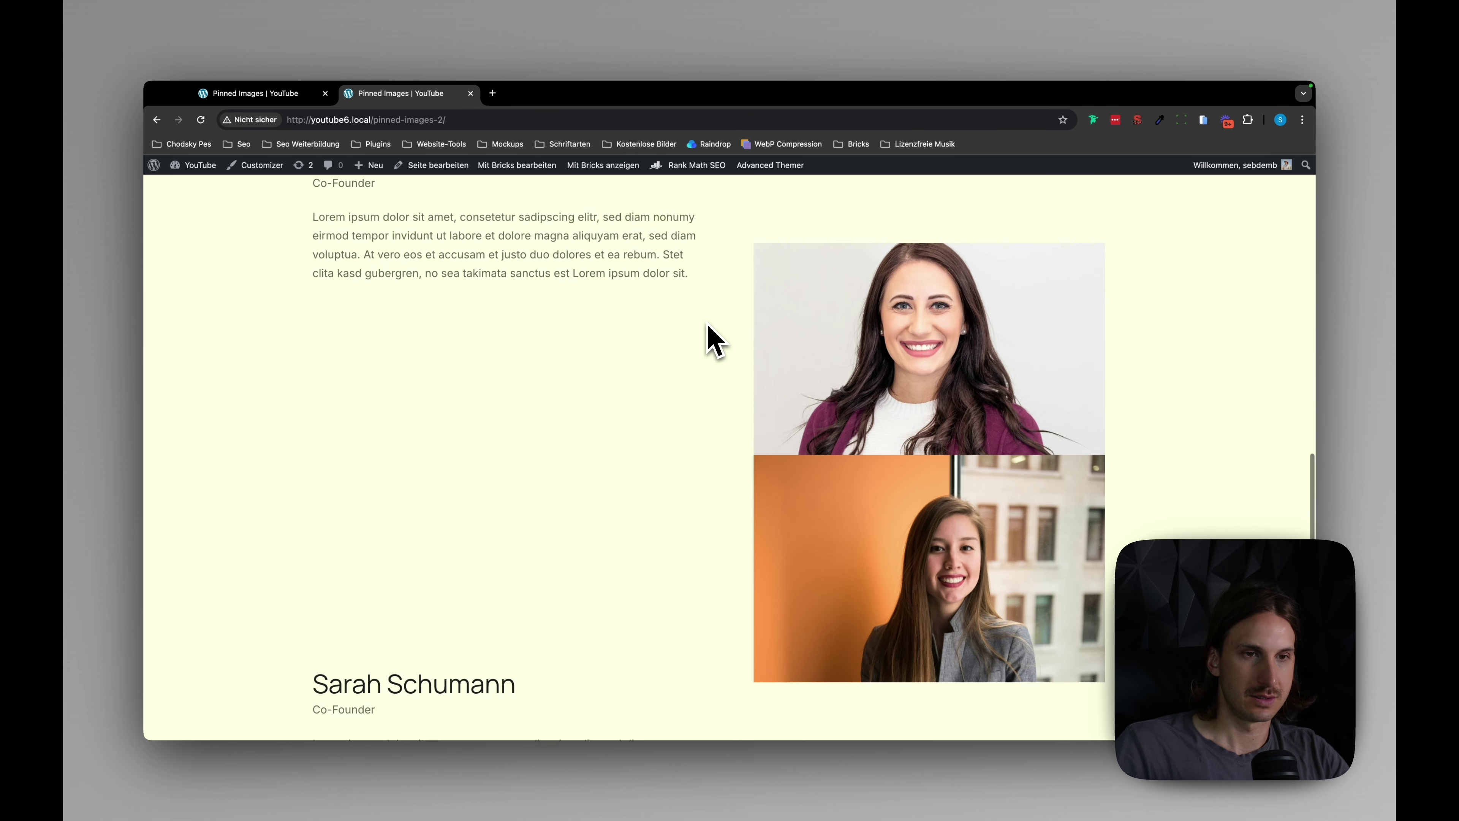
scroll(707, 333, down, 5)
key(ctrl+Left)
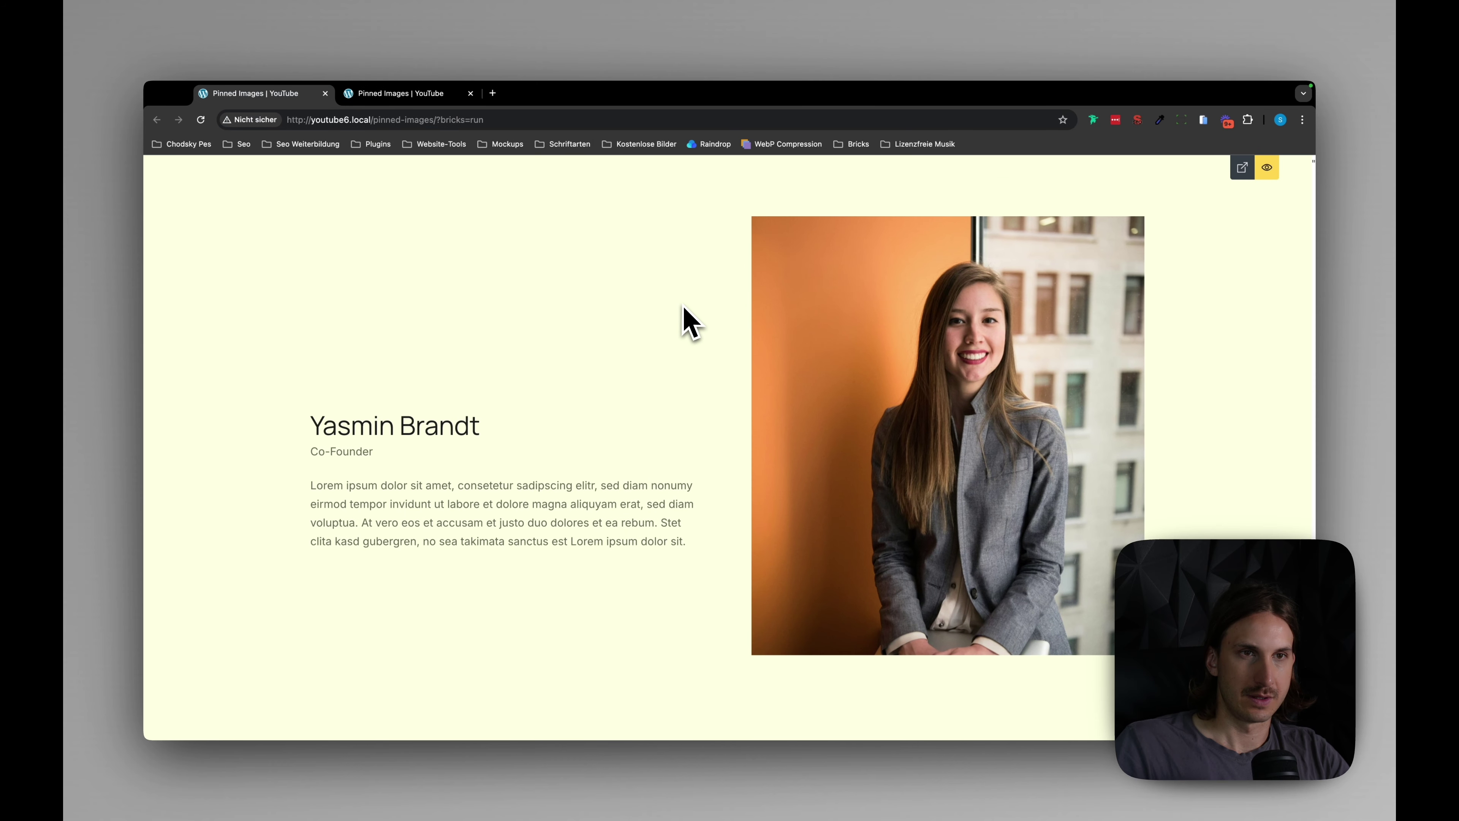
scroll(687, 322, down, 2)
key(super+shift+p)
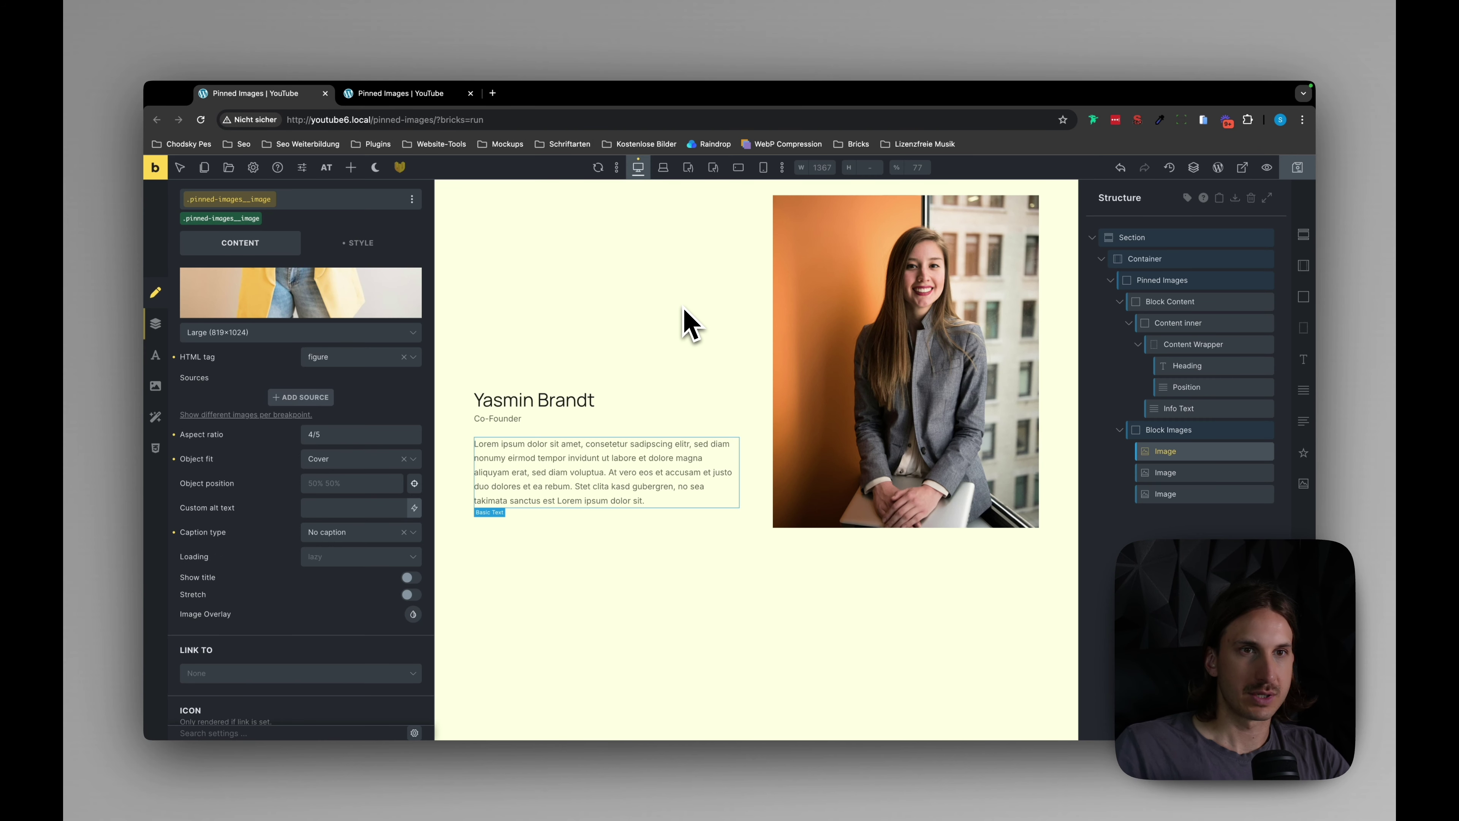
Set the height of the pinned-images__image class to 100%.
scroll(310, 572, up, 10)
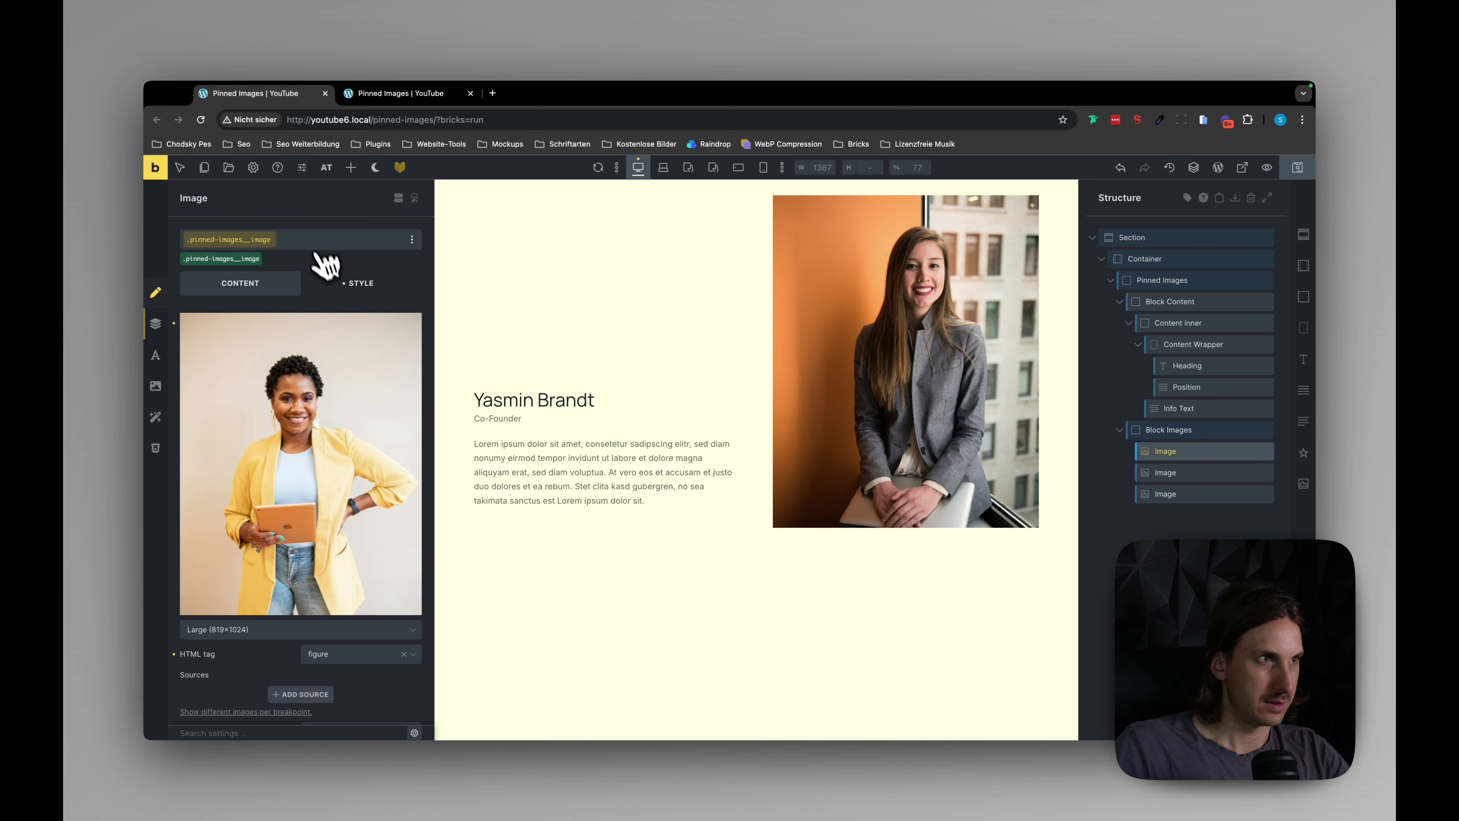
click(368, 285)
click(439, 95)
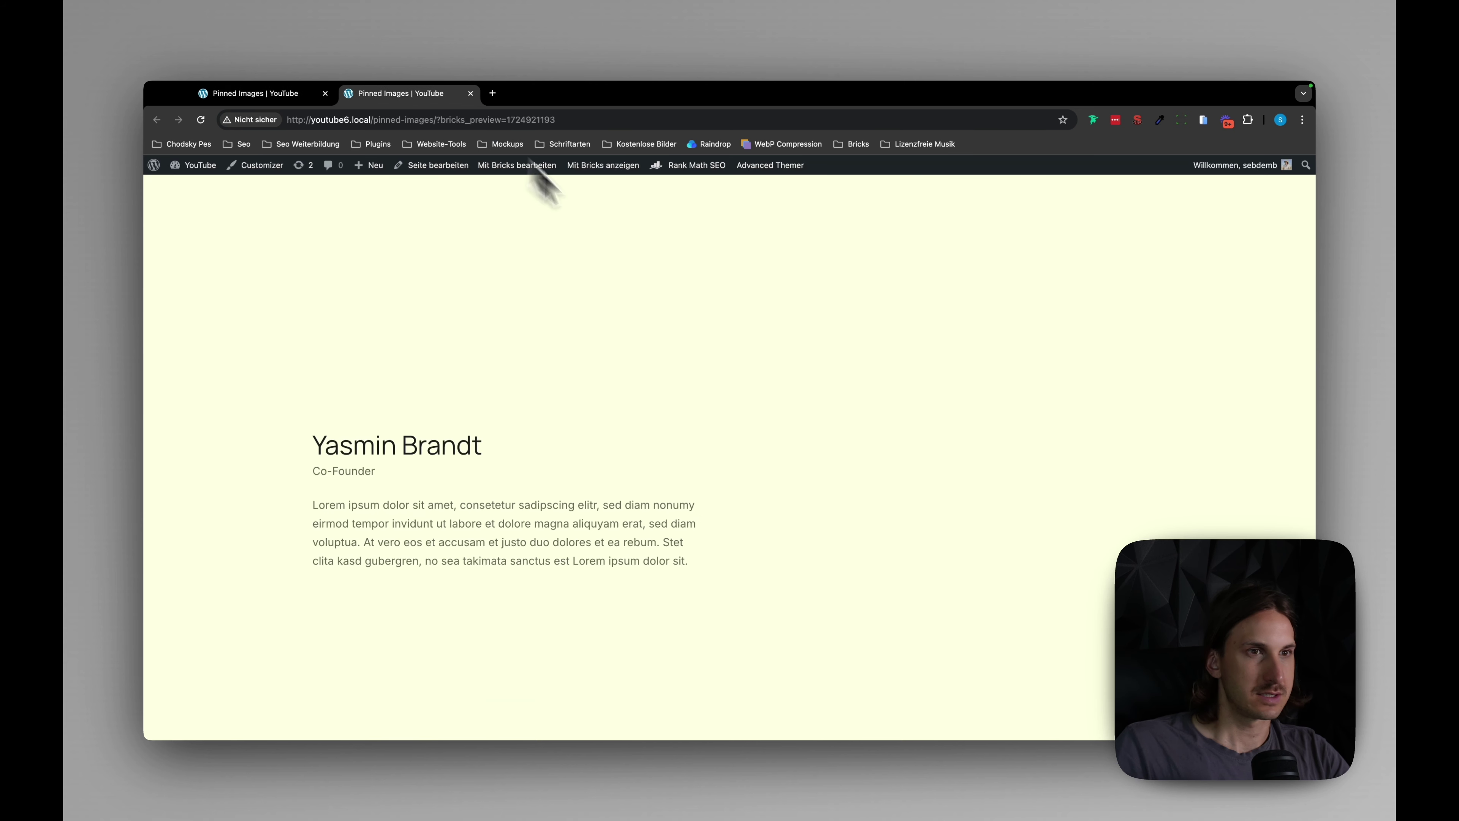
key(ctrl+shift+Tab)
key(ctrl+Tab)
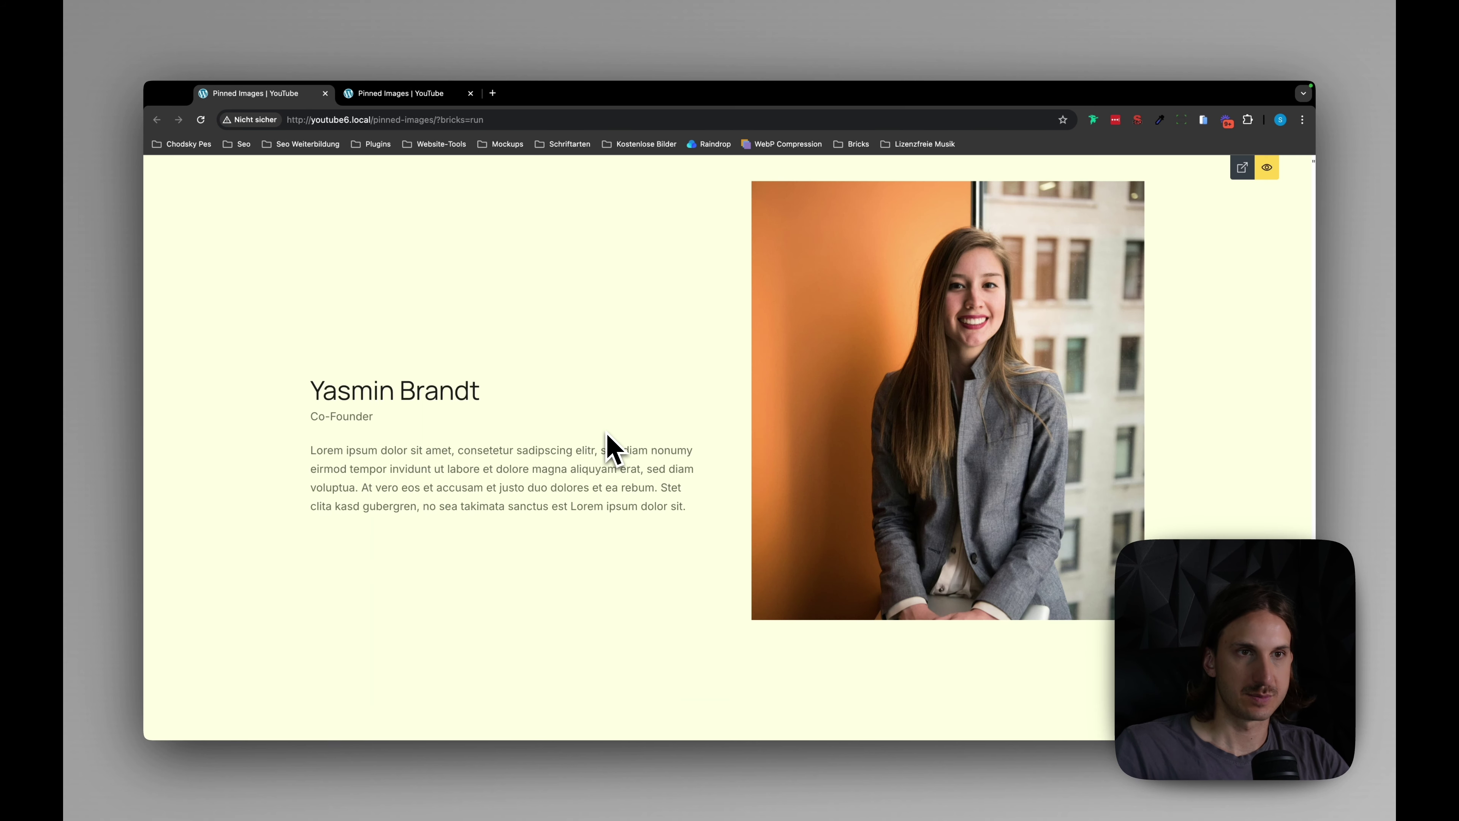
key(ctrl+shift+Tab)
scroll(264, 644, down, 3)
click(324, 559)
text(100%)
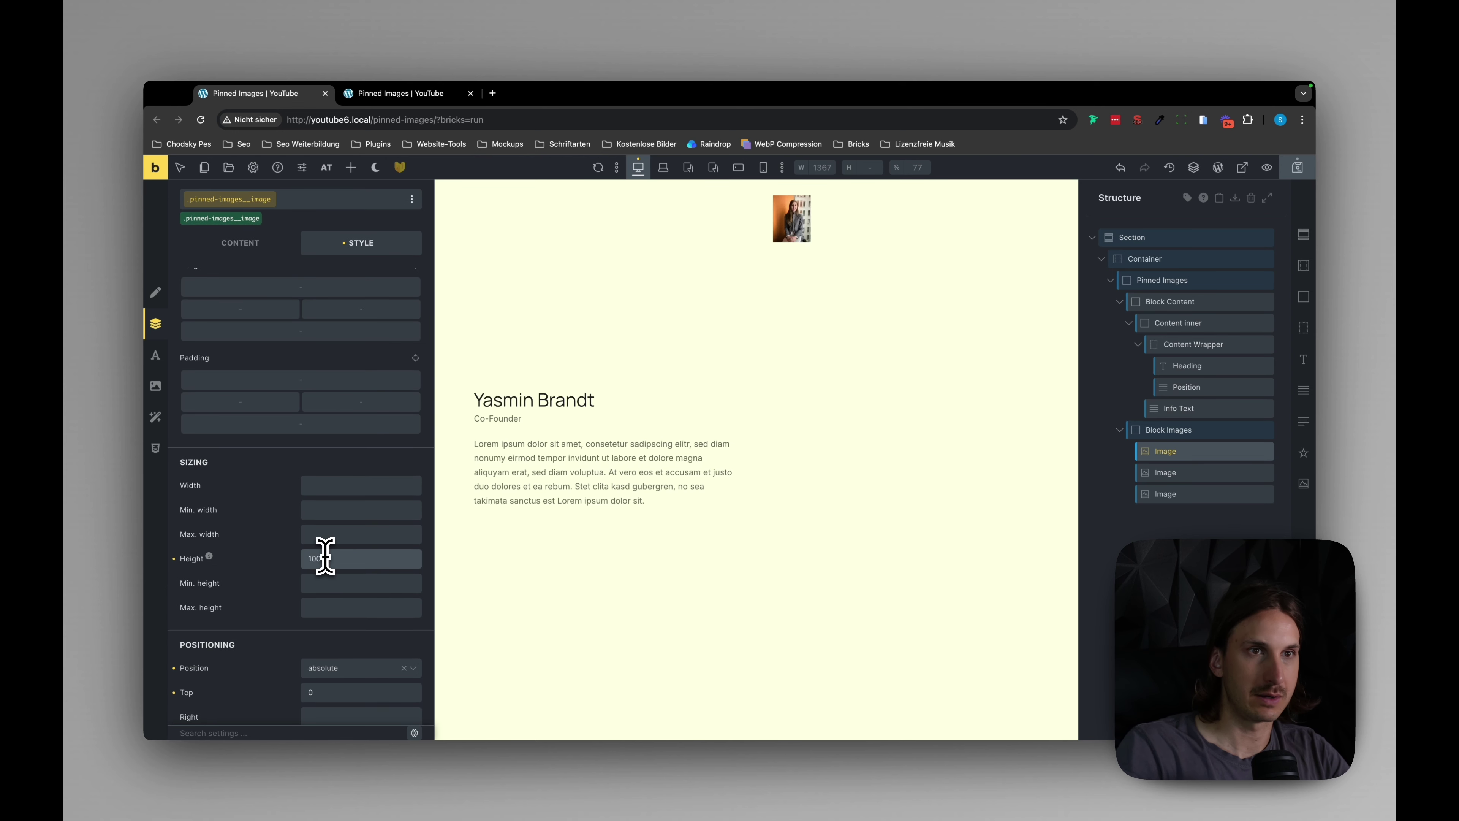
Preview the section again to check the full-height image, and return to editing.
key(super+shift+p)
scroll(466, 506, up, 1)
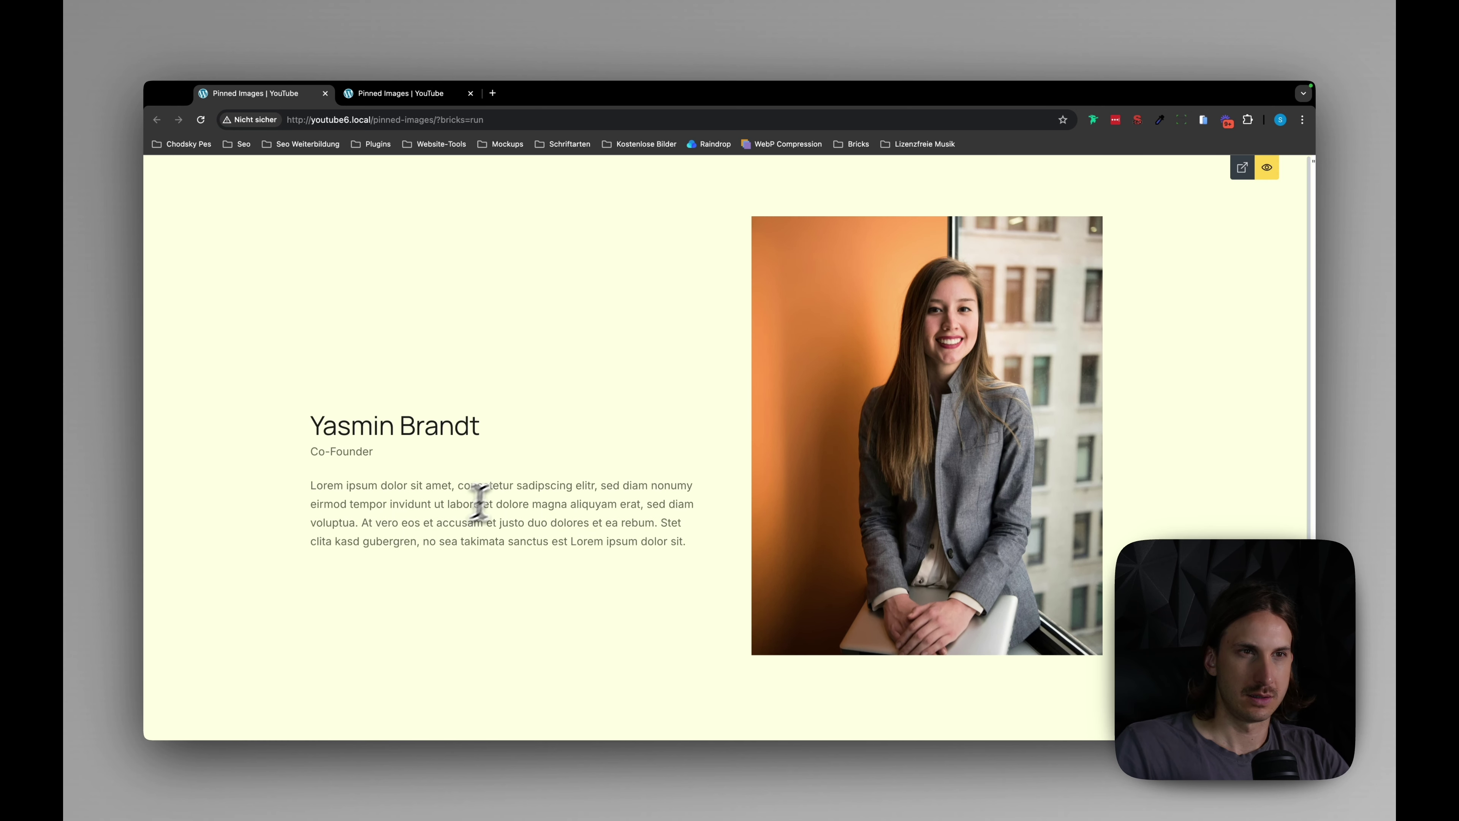
key(ctrl+Tab)
key(ctrl+shift+Tab)
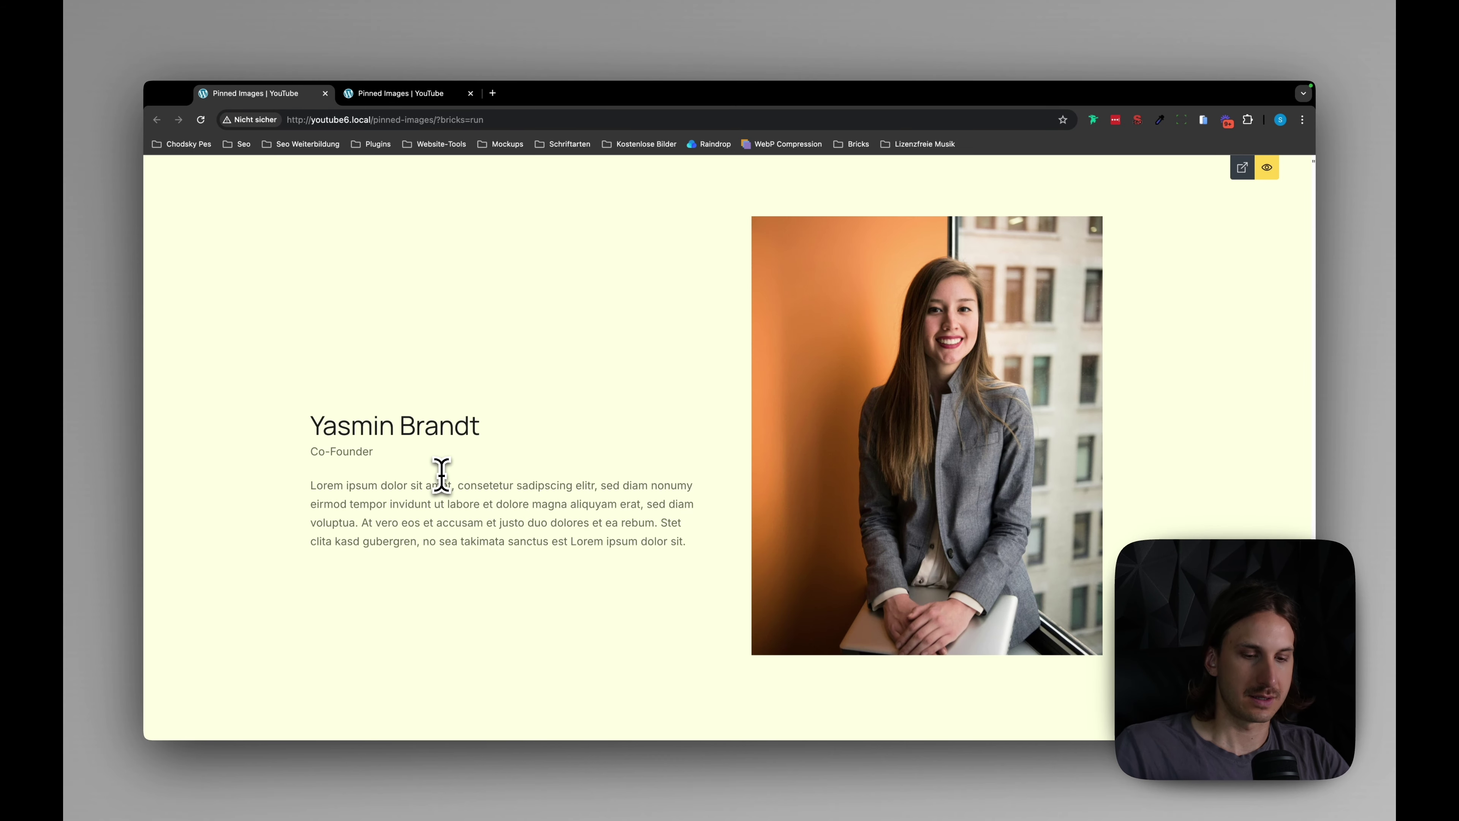
key(super+shift+p)
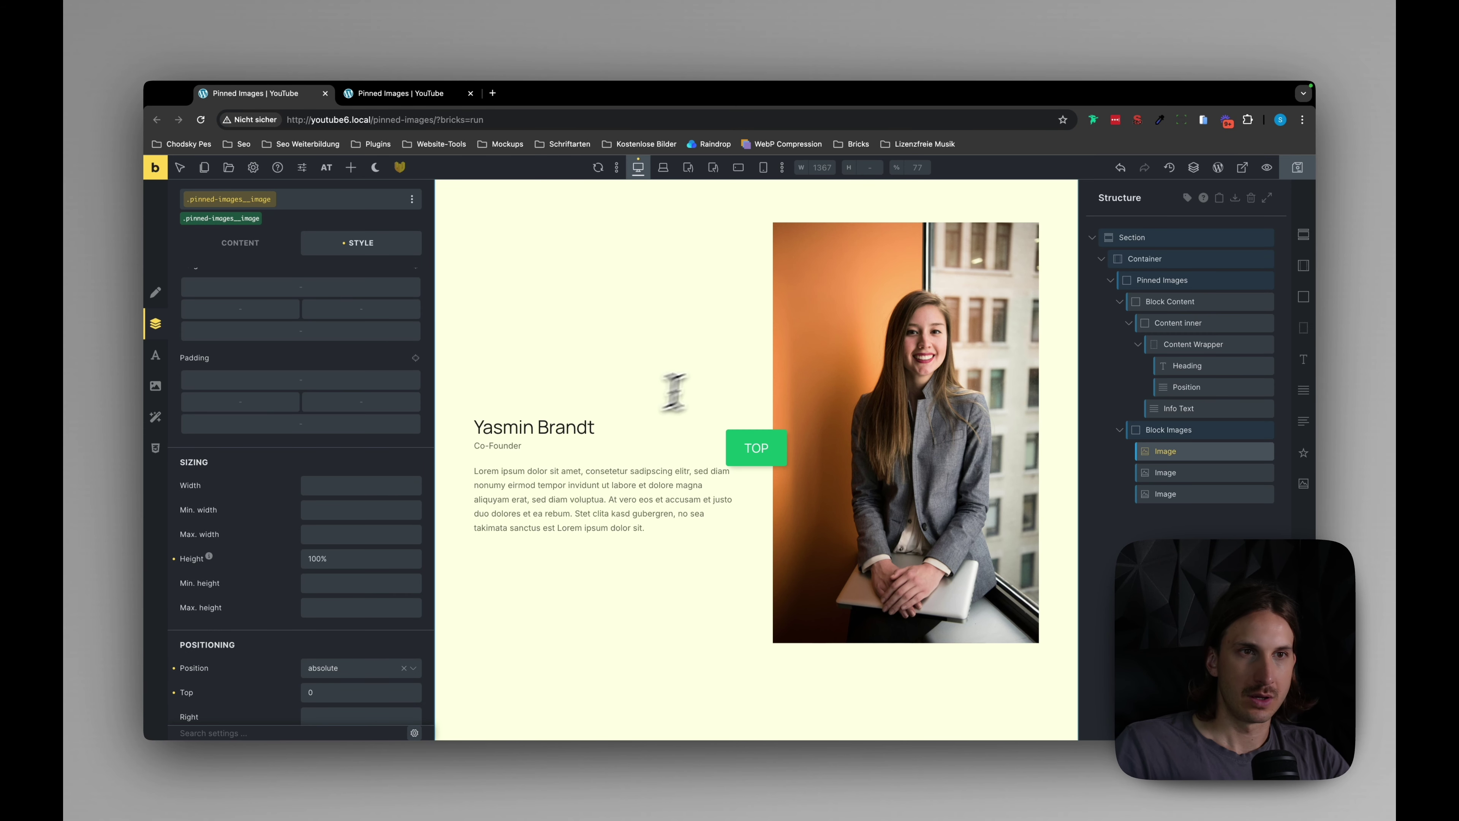
scroll(1014, 524, down, 1)
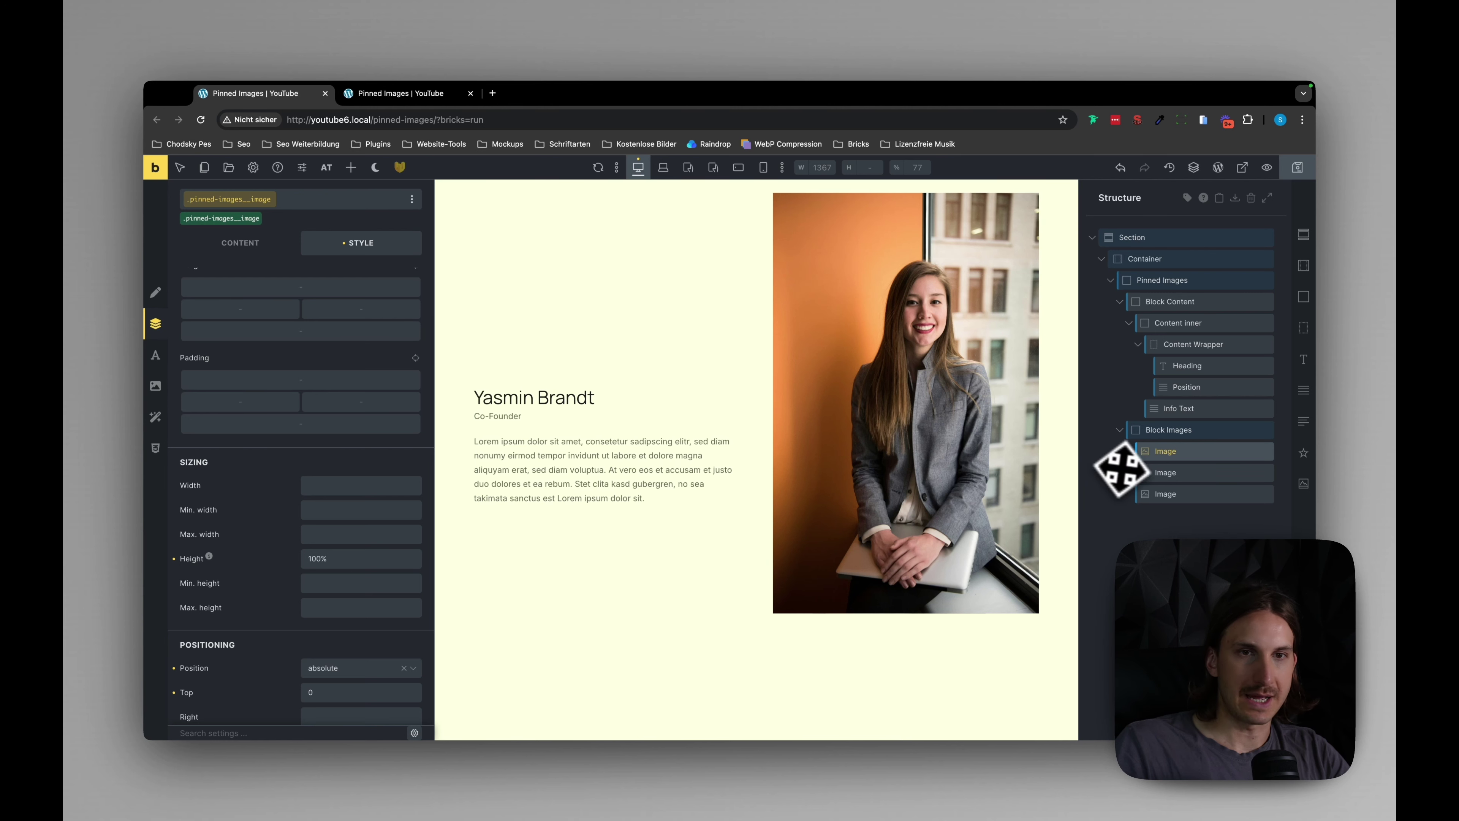
Create a modifier class pinned-images__image--animation on the second Image element, based on its copied class name.
click(1175, 475)
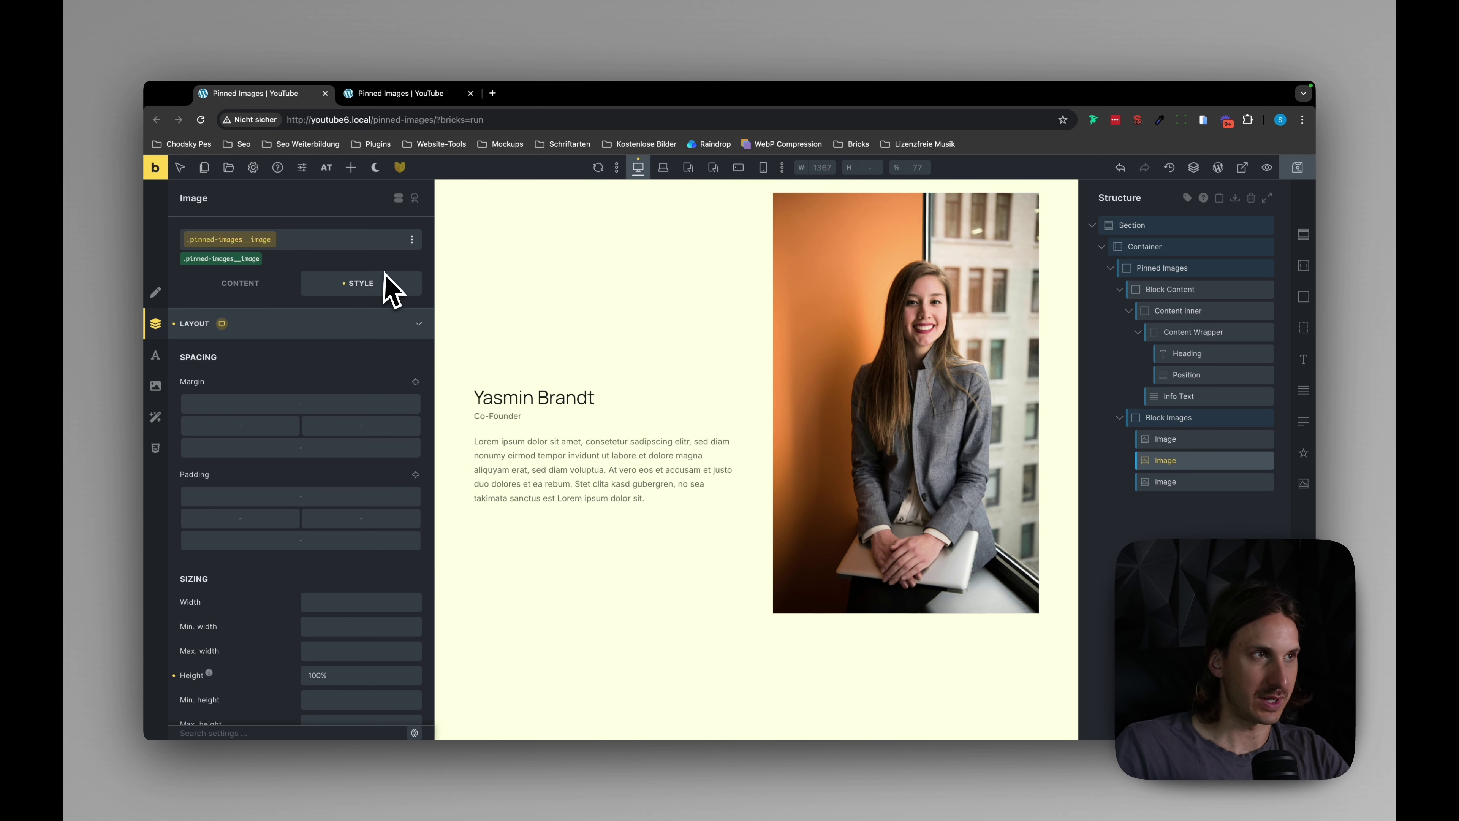
click(380, 240)
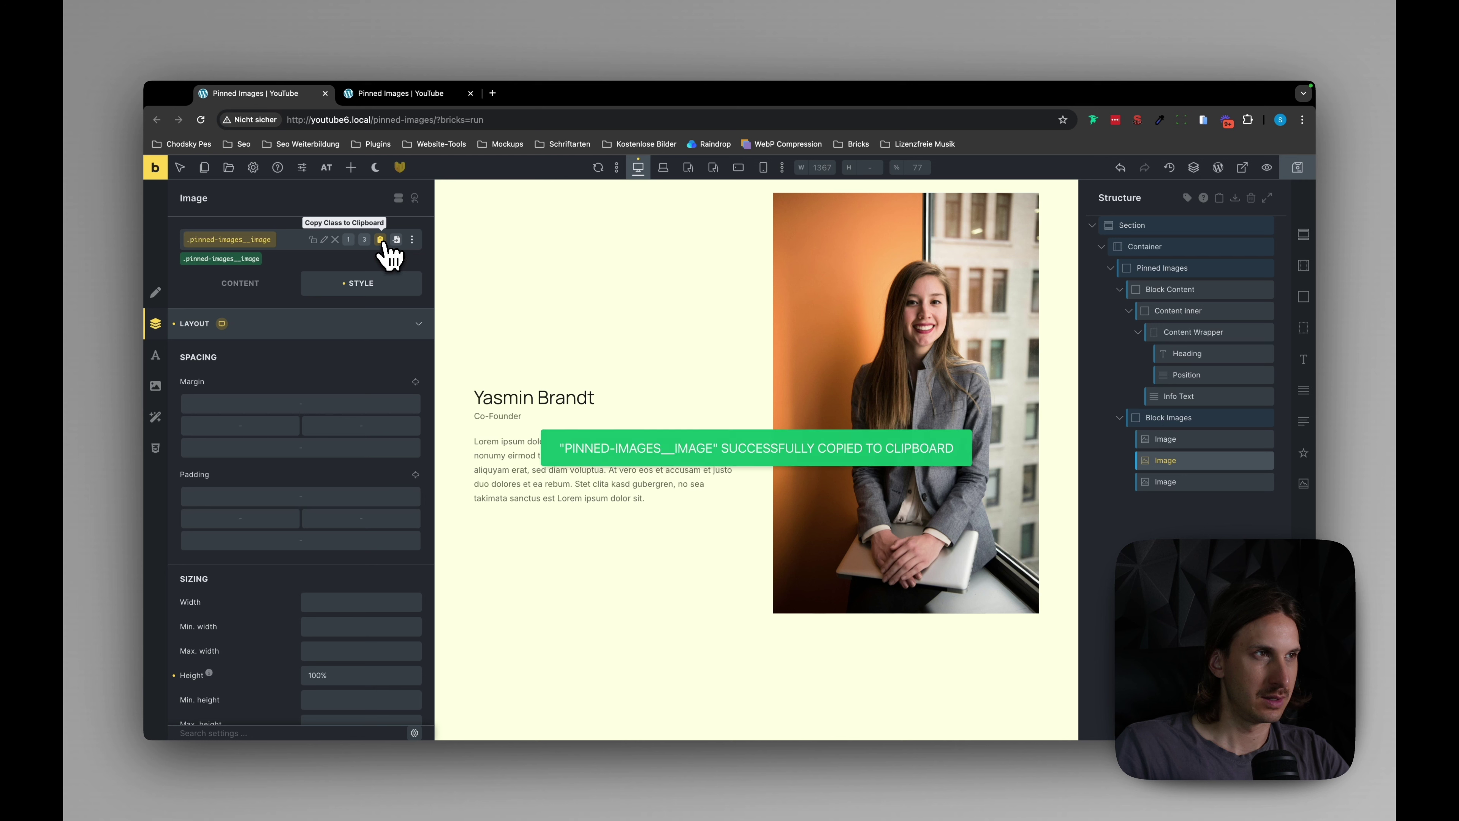
click(265, 257)
key(super+v)
text(-)
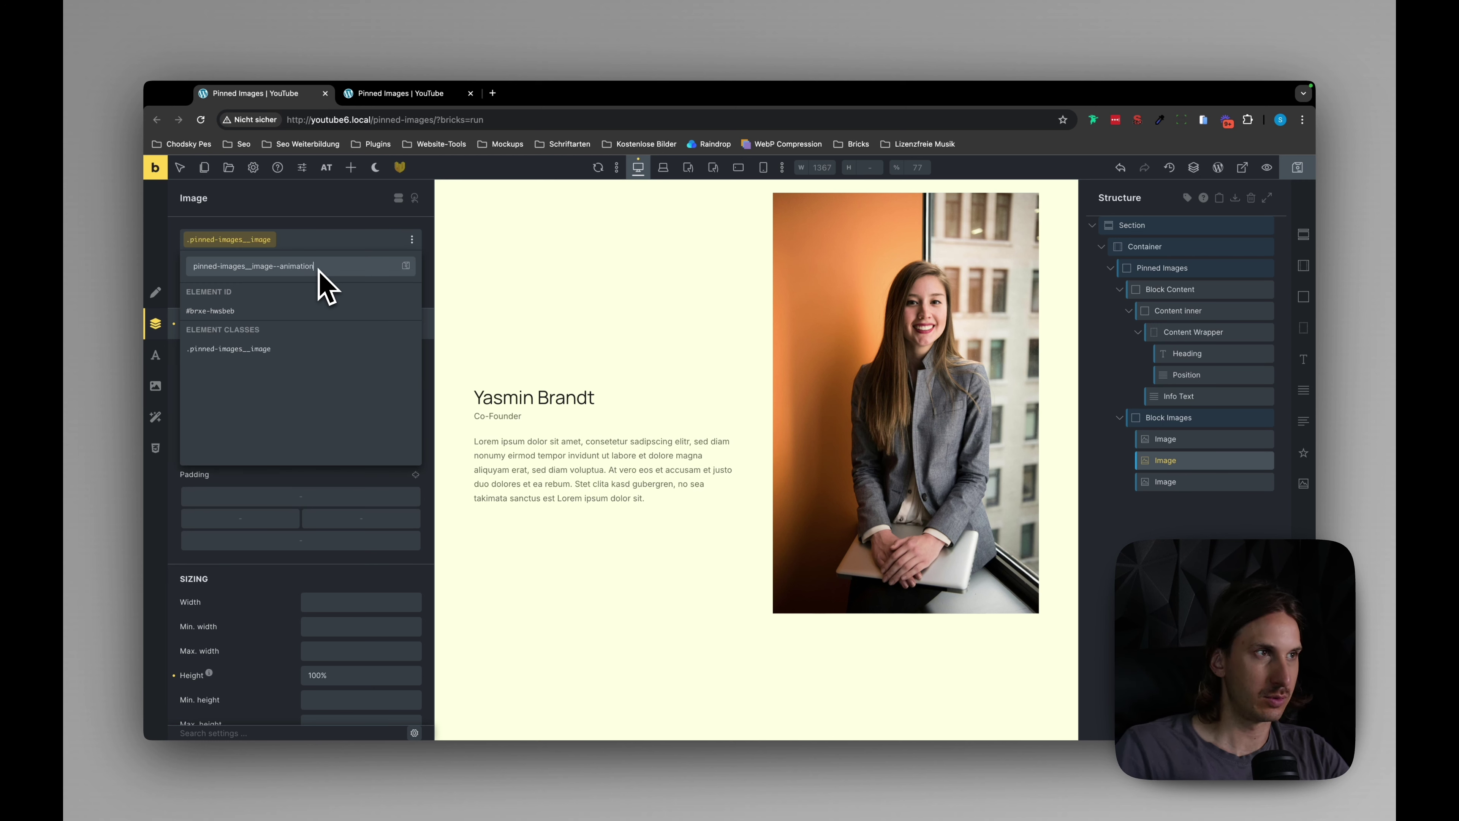
key(Return)
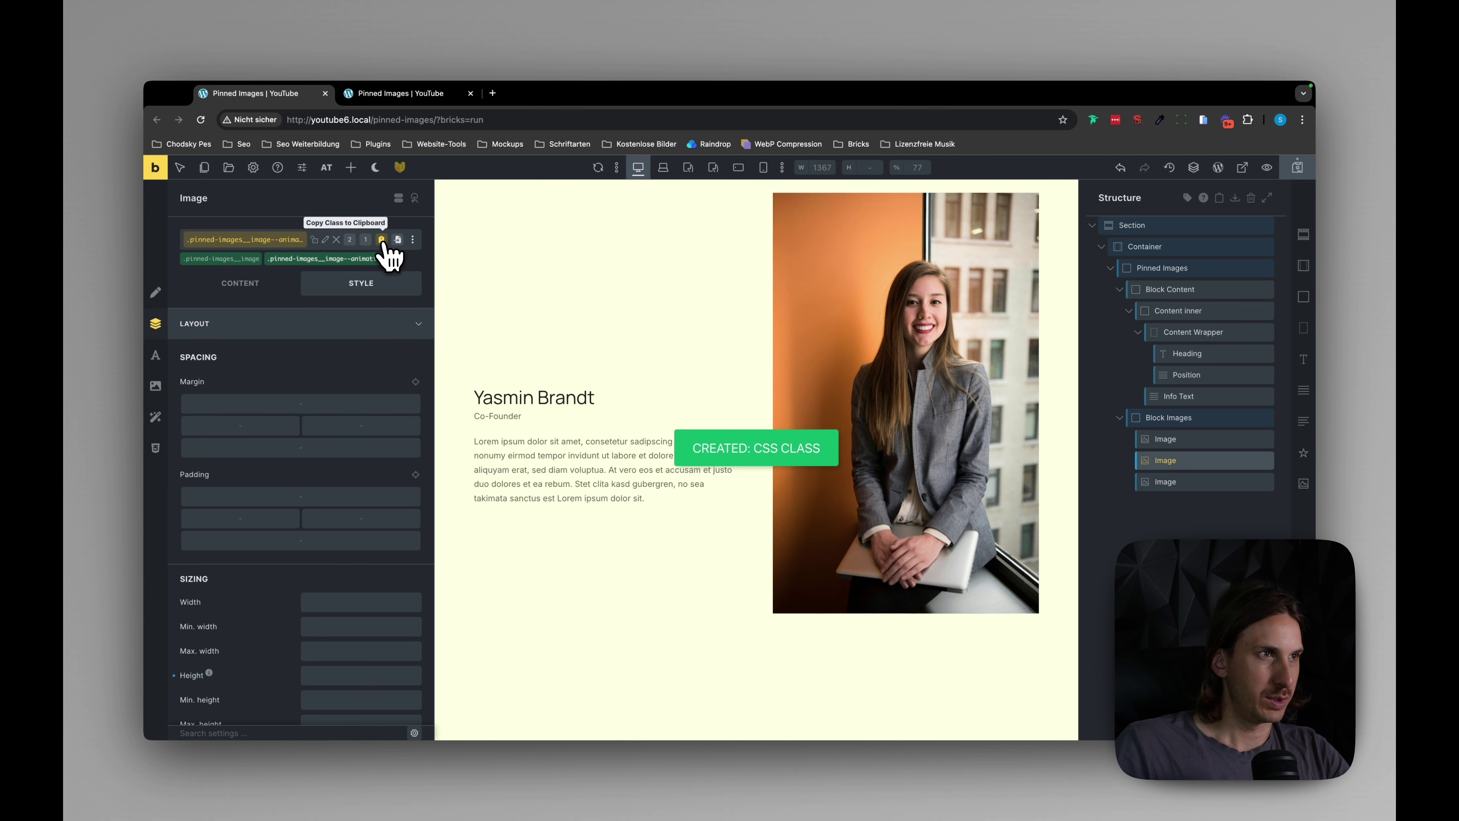
Add the existing pinned-images__image--animation class to the third Image element.
click(1190, 483)
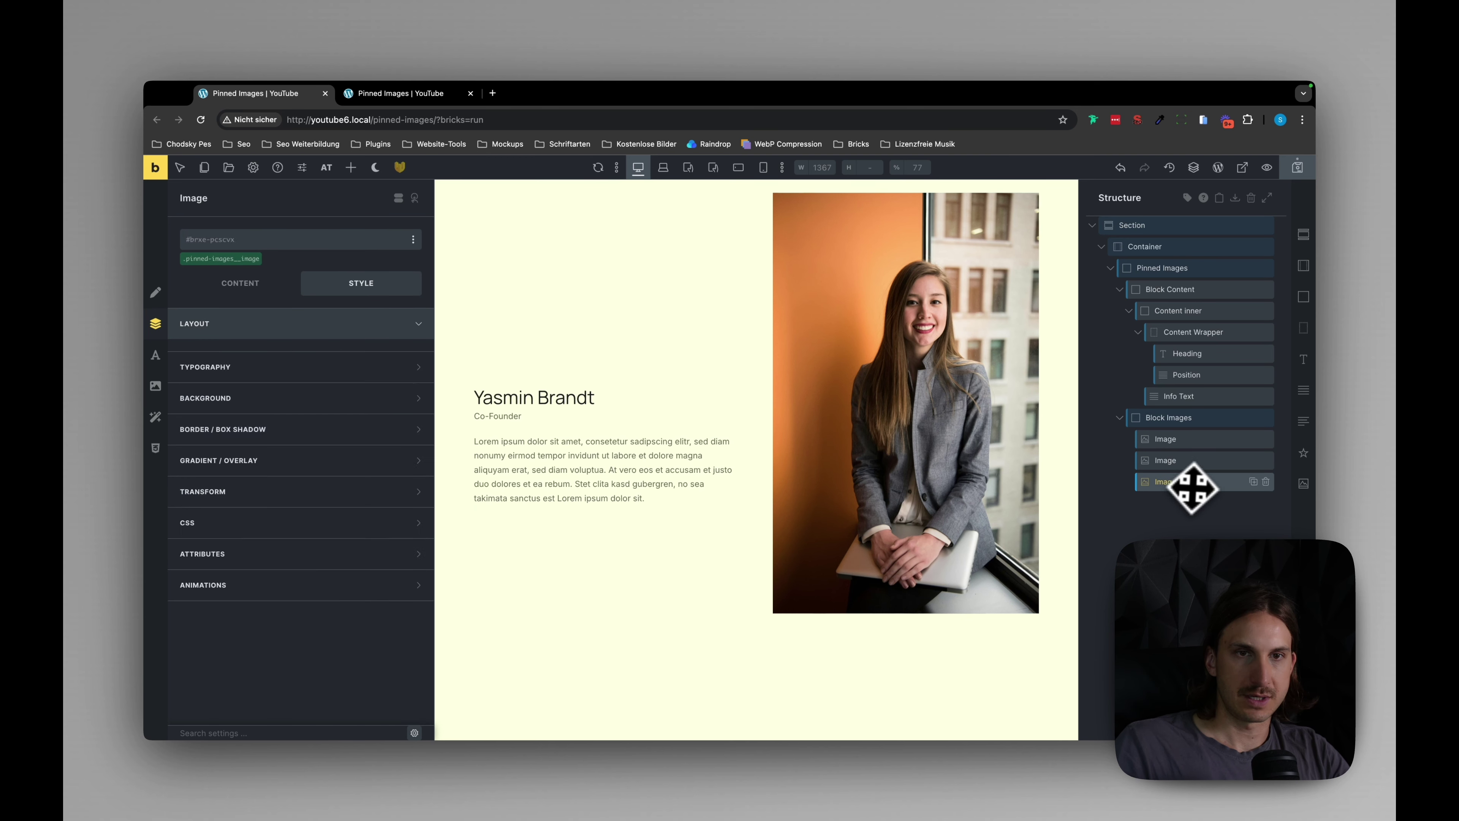
click(270, 259)
click(287, 386)
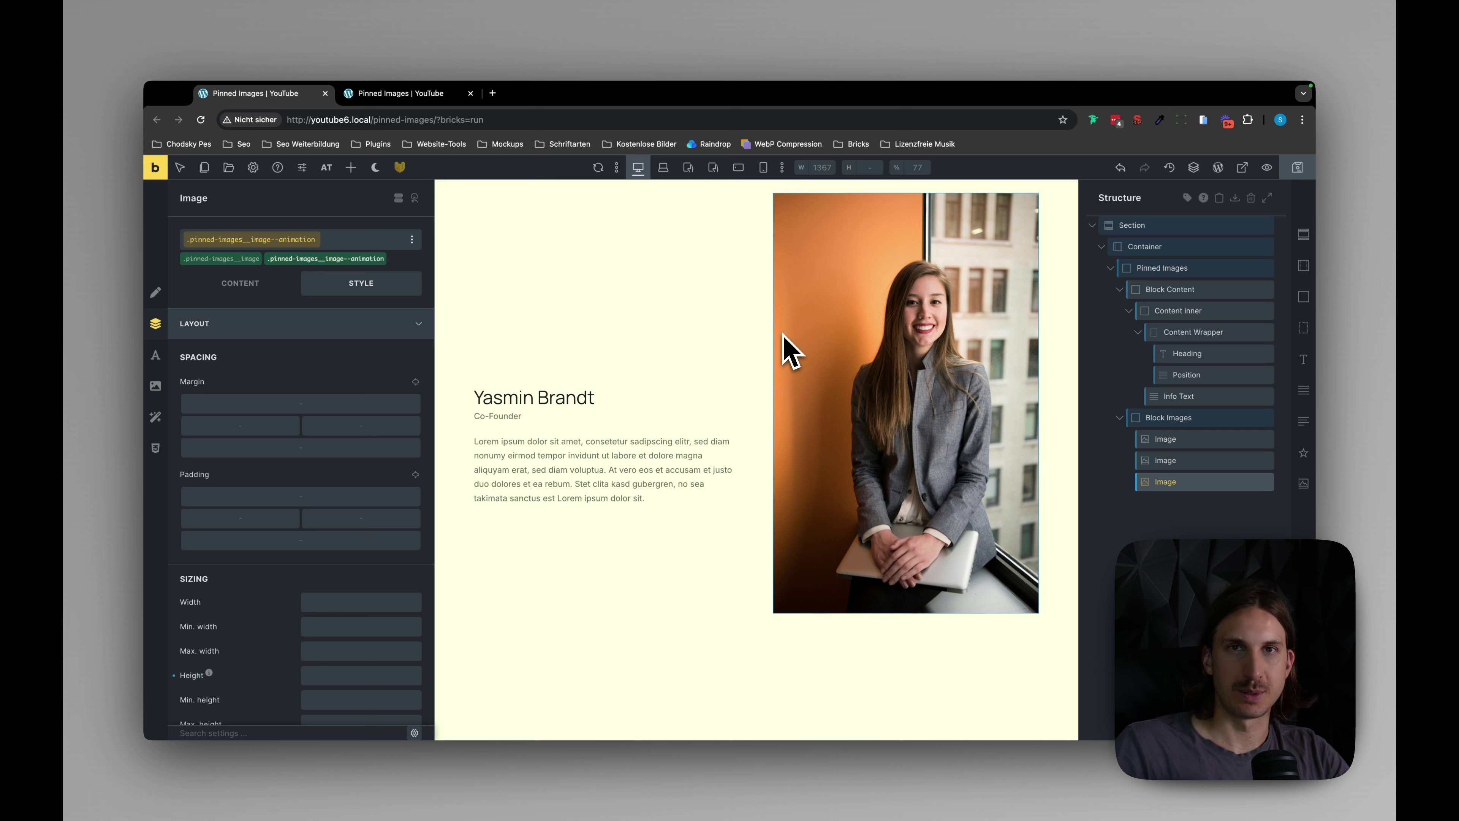
Collapse the Block Images and Content inner branches in the structure, and review Block Content's layout settings.
click(636, 612)
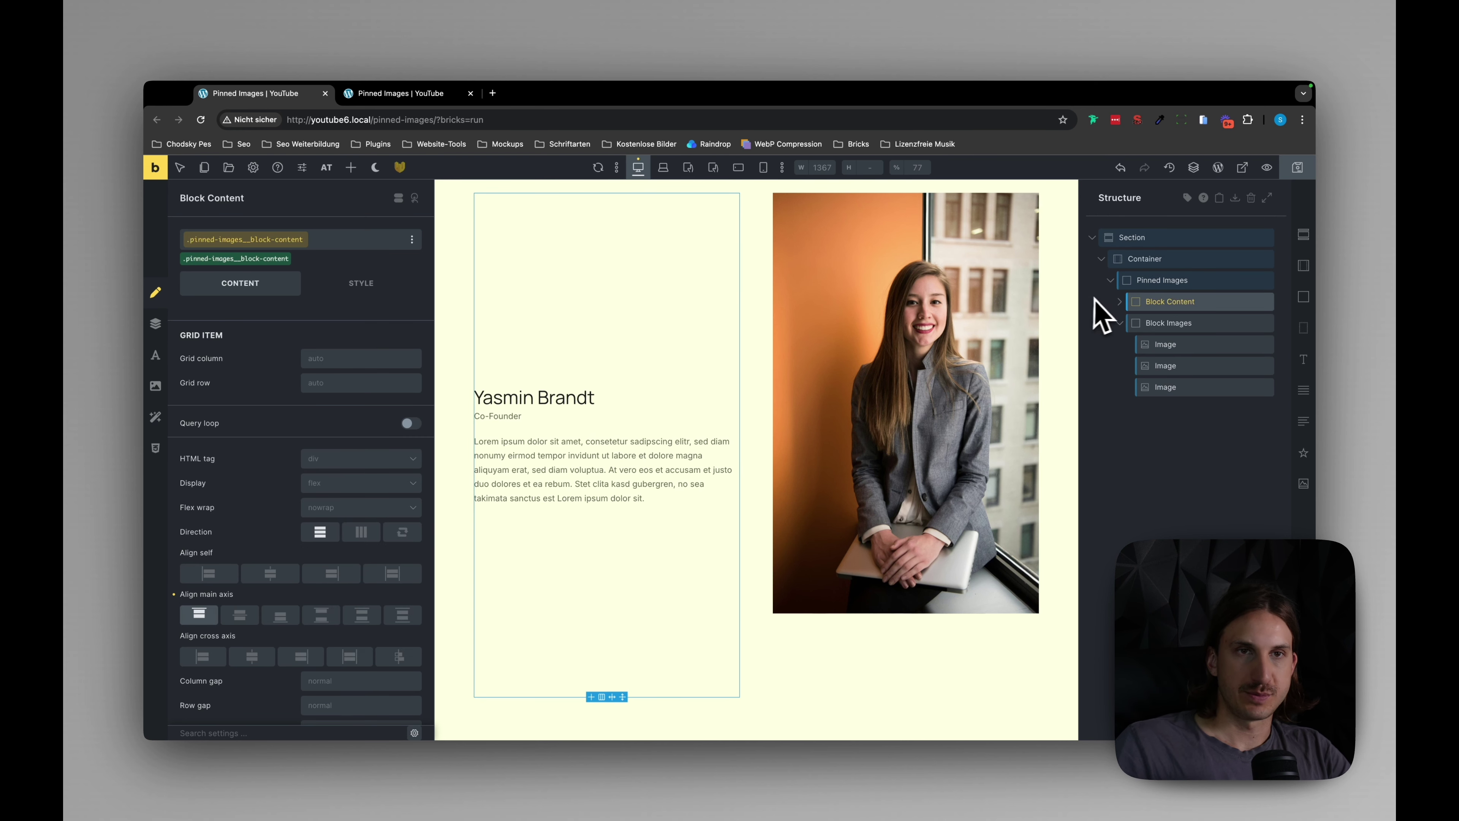
click(1121, 303)
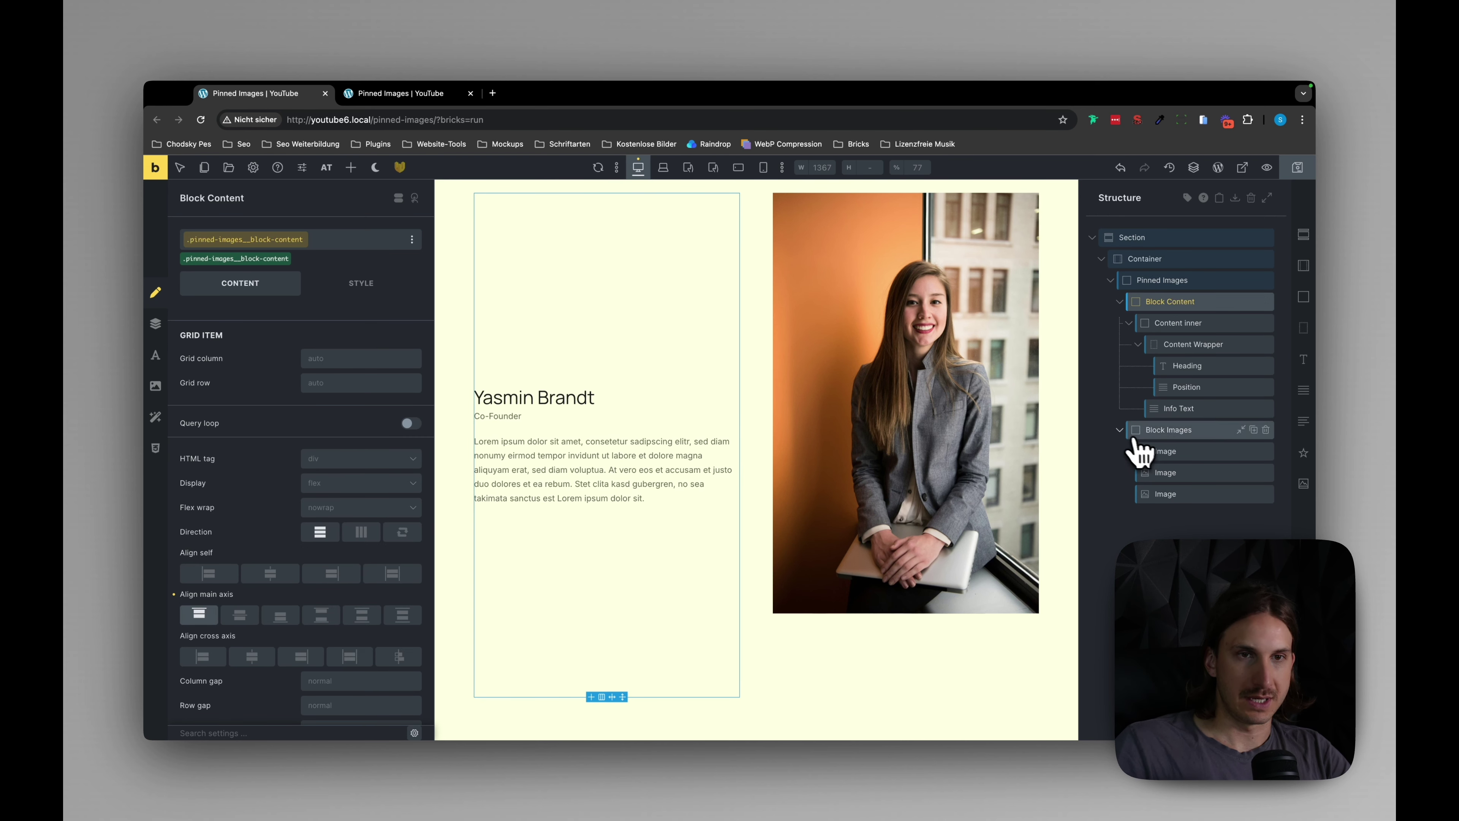
click(1121, 430)
click(1145, 350)
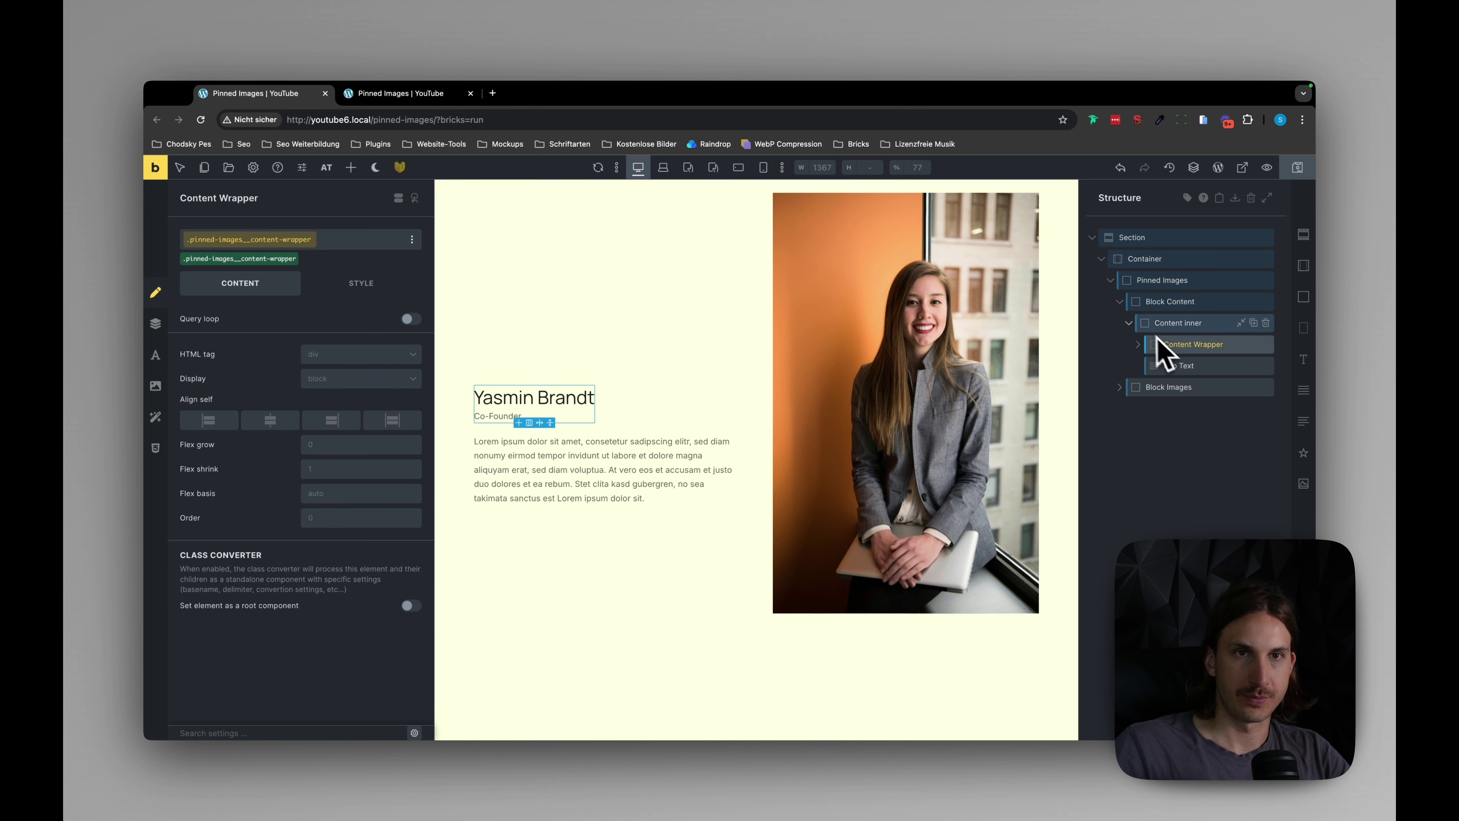
click(1140, 325)
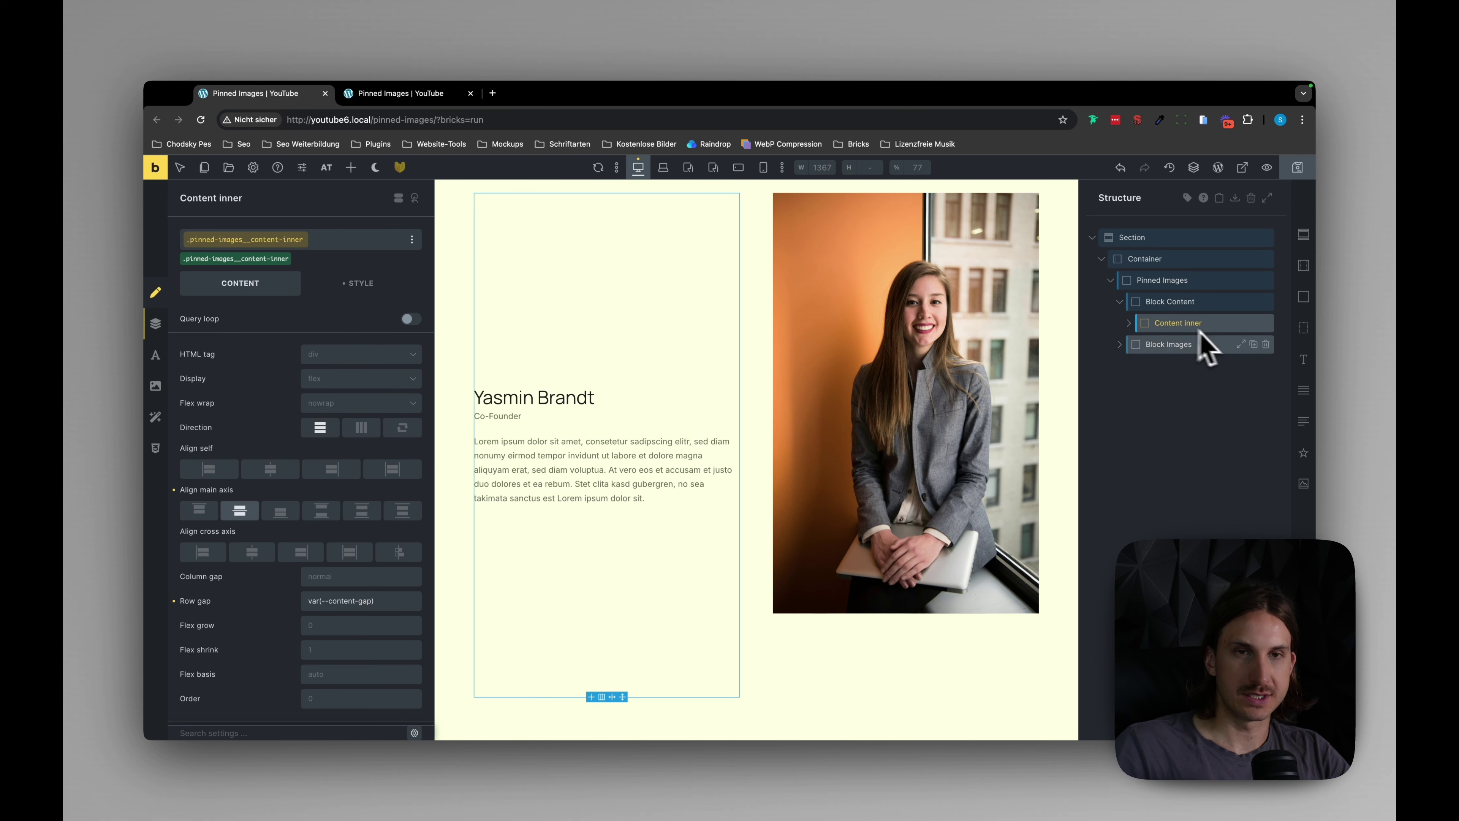
click(1183, 303)
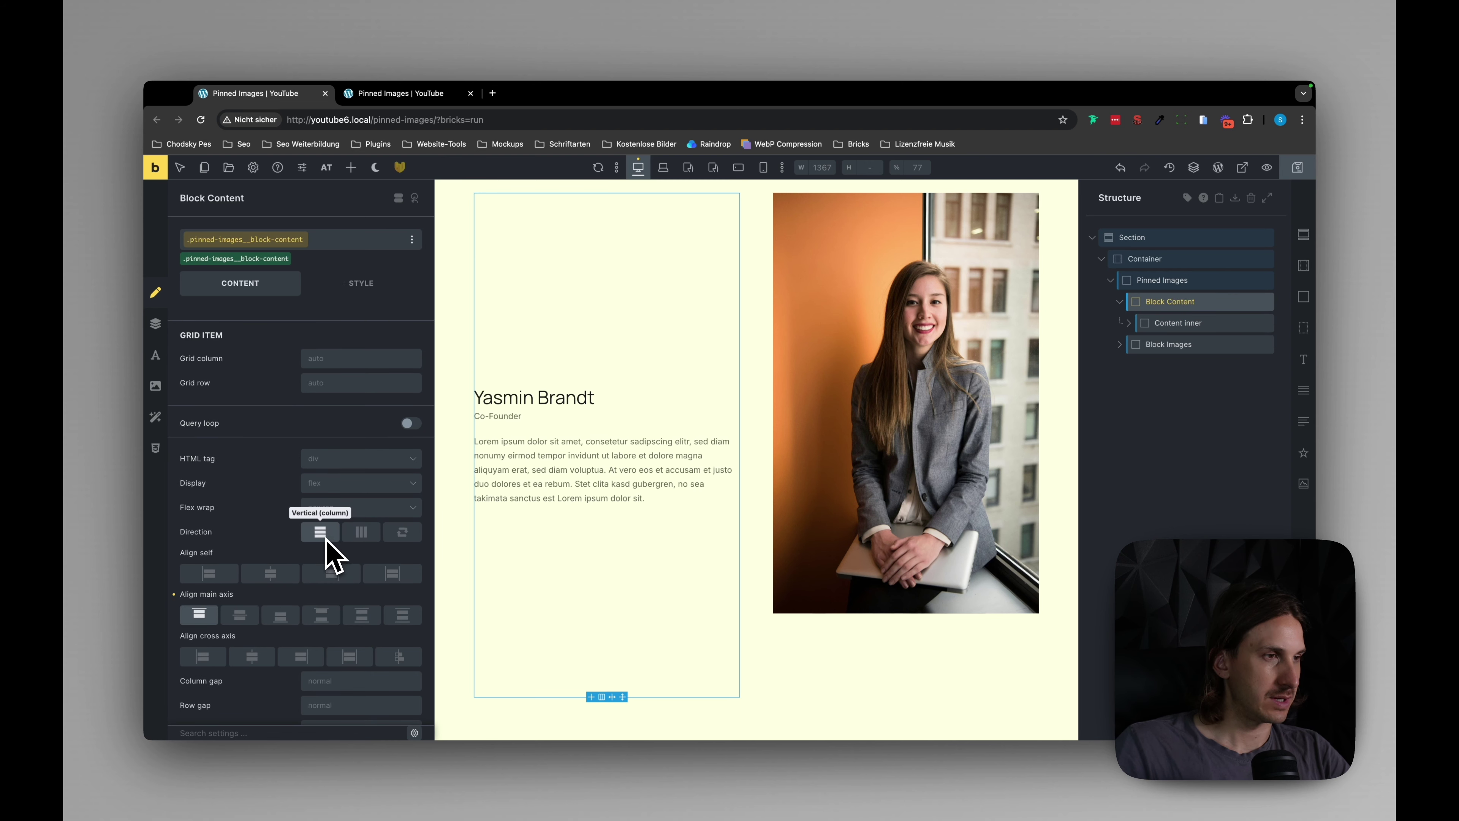
scroll(326, 541, down, 2)
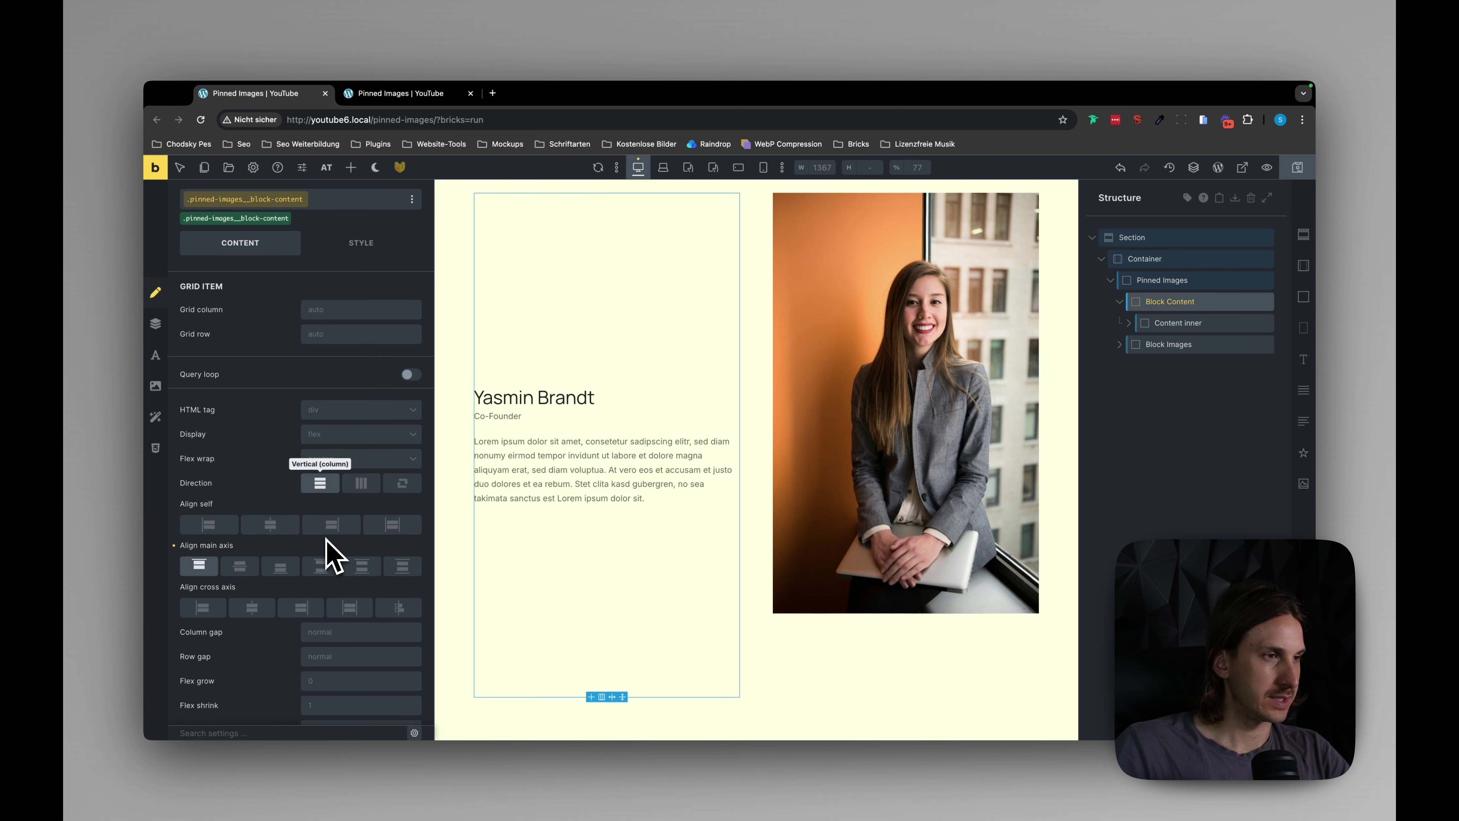
Duplicate the Content inner block three times inside Block Content.
click(1248, 327)
click(1254, 323)
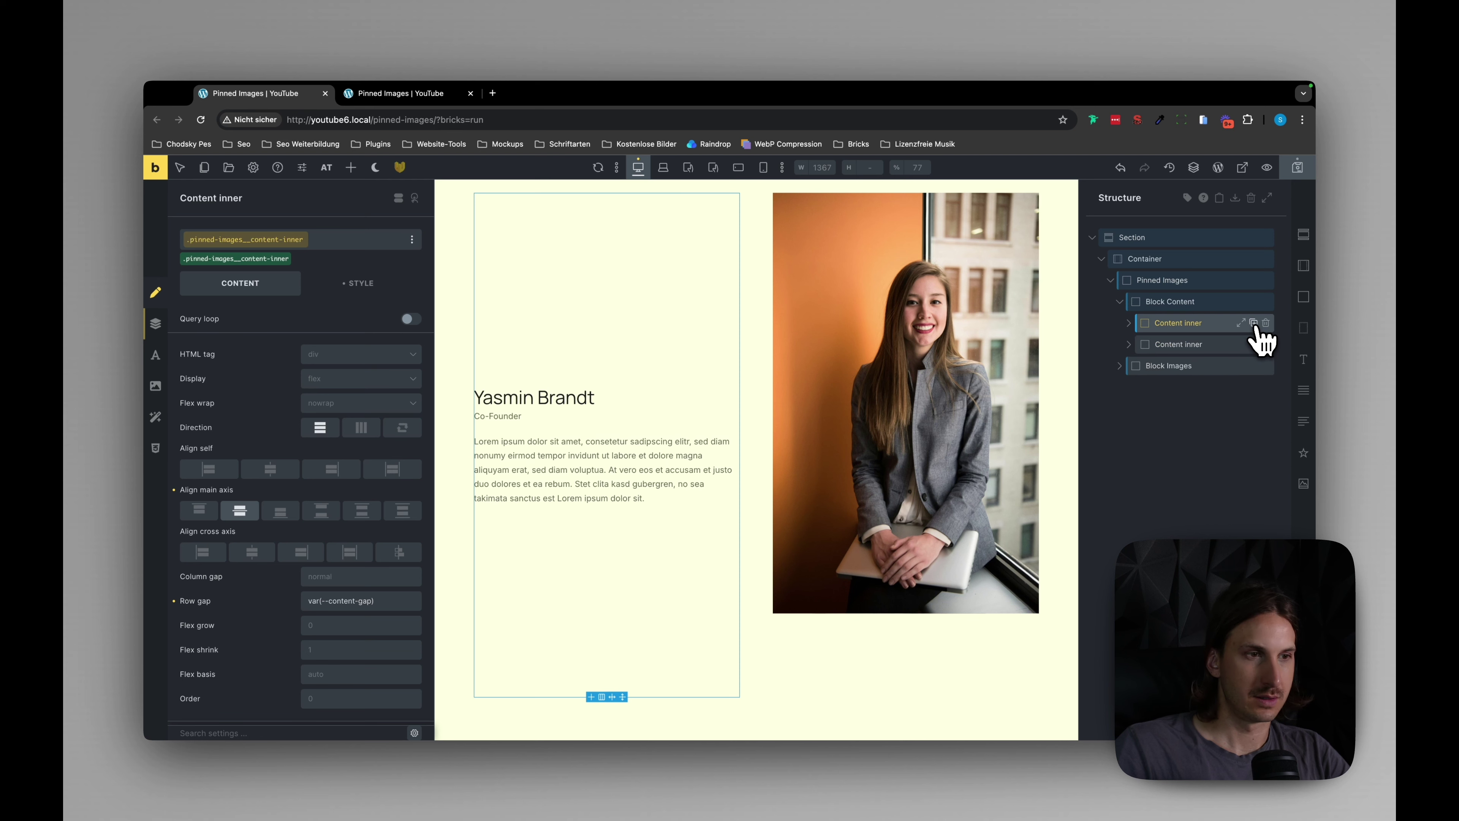
click(1254, 323)
click(1254, 323)
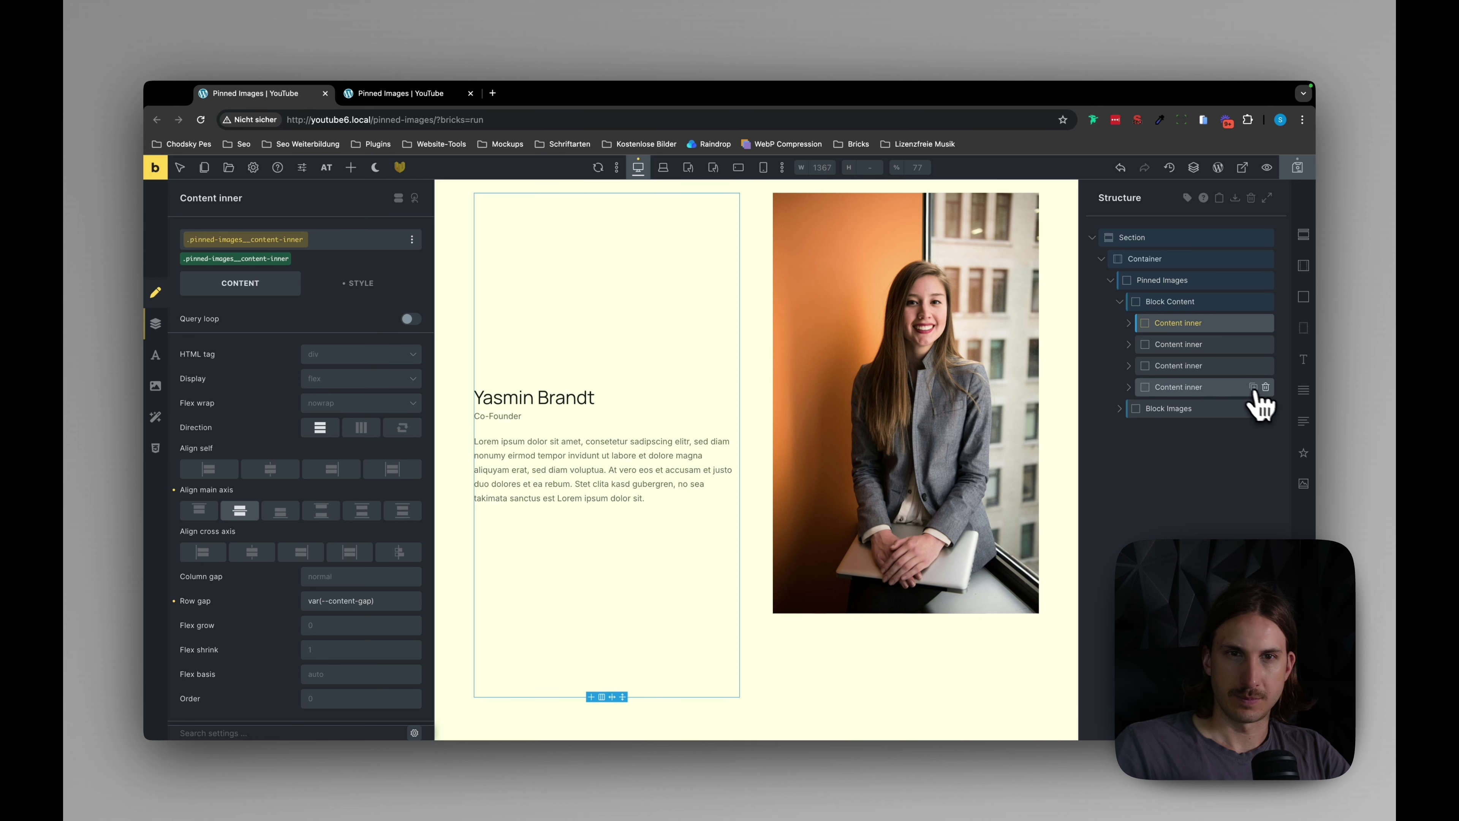
Delete the fourth Content inner block from Block Content and review the remaining text blocks on the canvas.
click(1266, 387)
scroll(626, 522, down, 5)
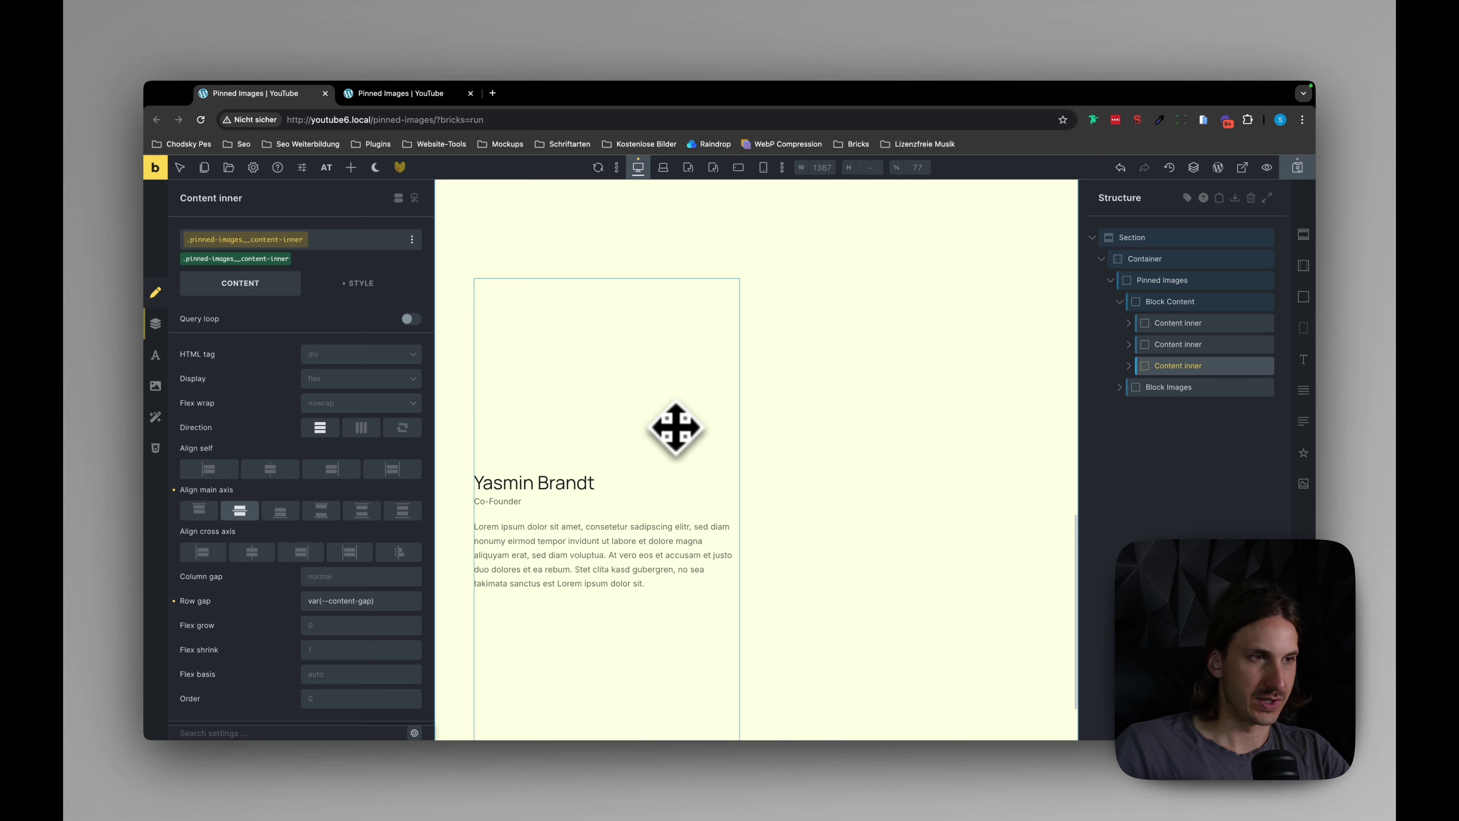
scroll(675, 428, down, 10)
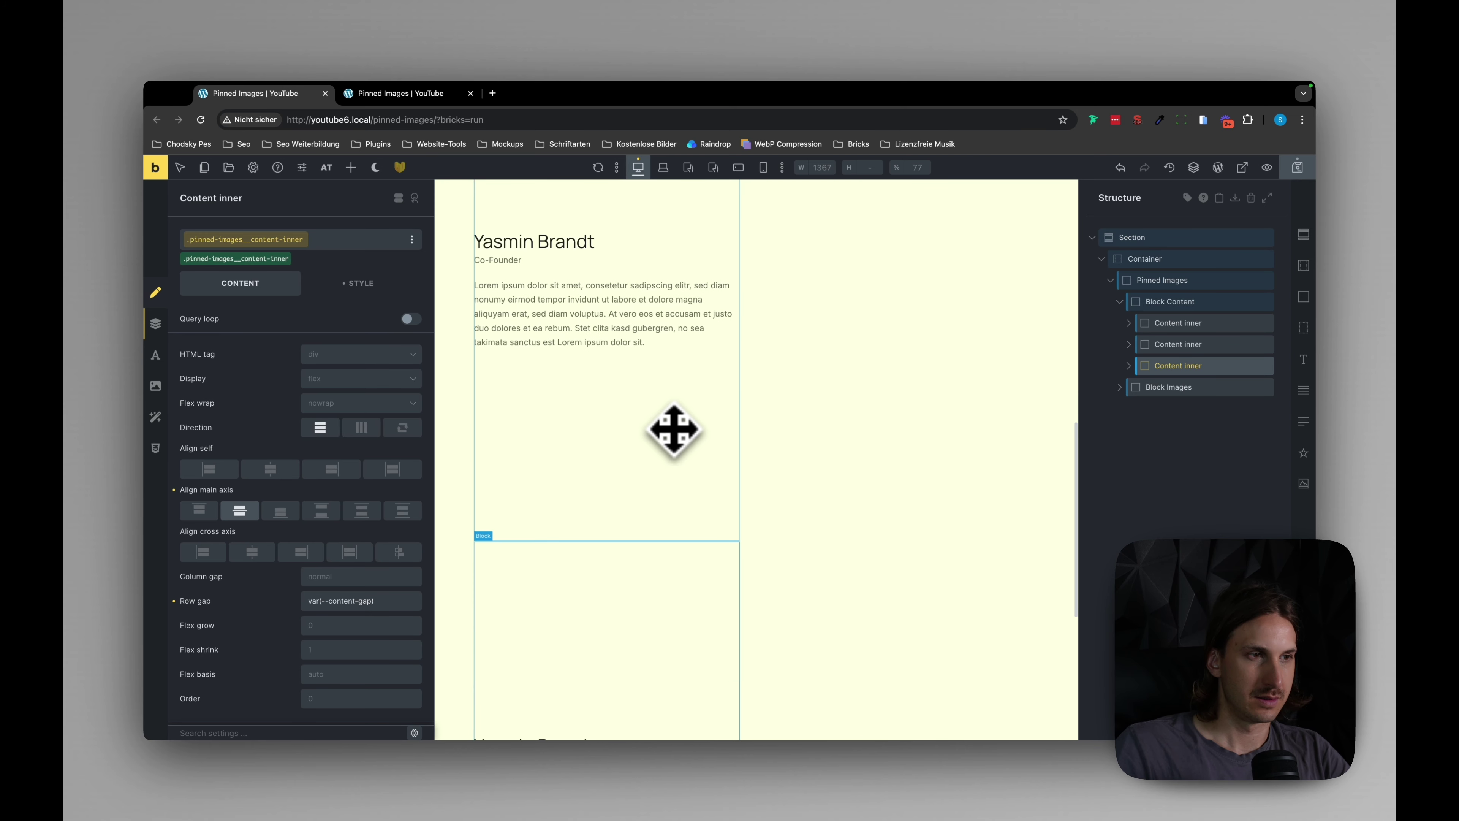
scroll(673, 430, down, 10)
scroll(671, 429, up, 2)
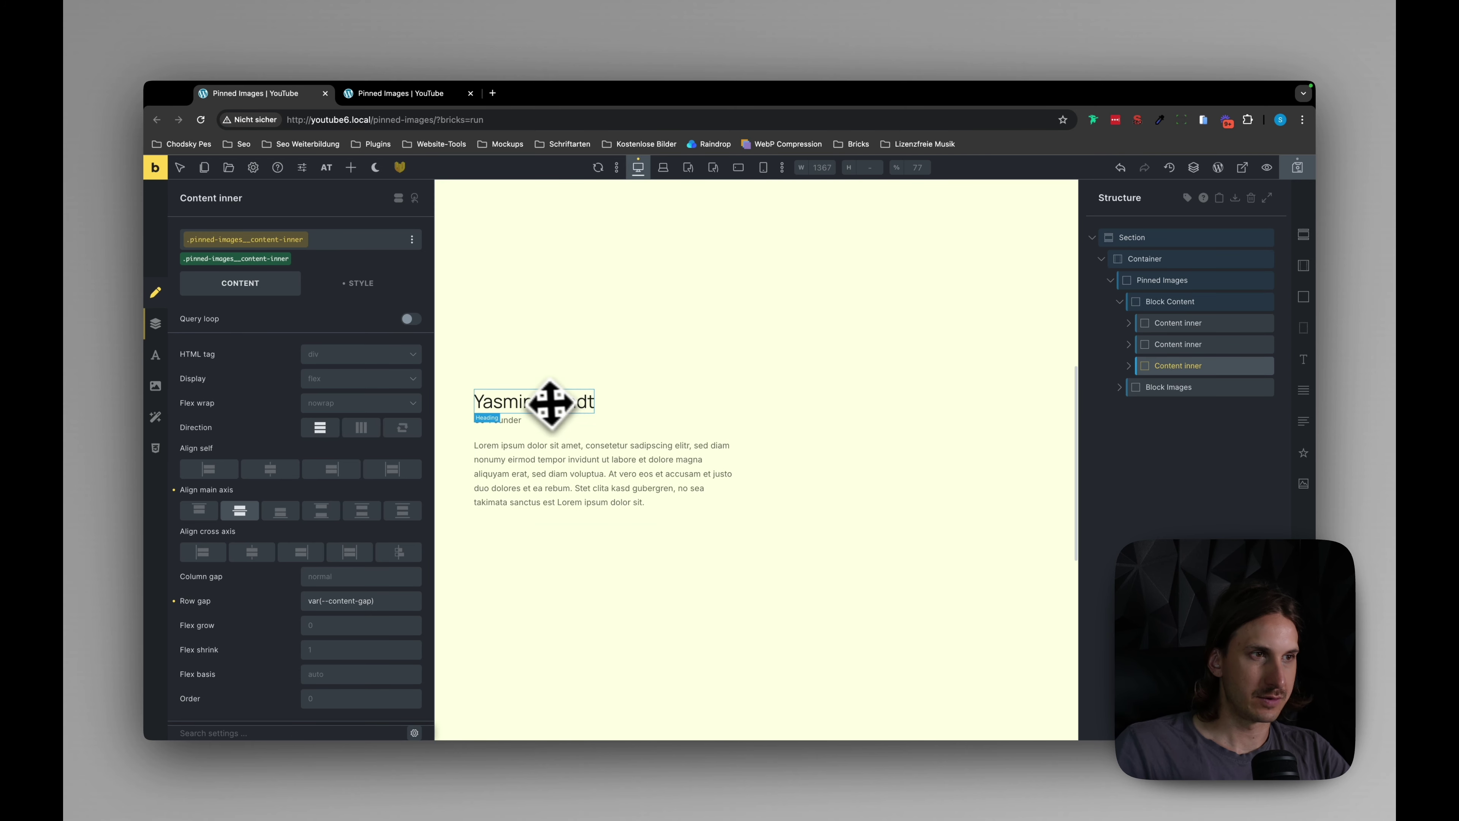
Replace the second Content inner block's heading with the second team member's name copied from the finished reference page.
click(550, 399)
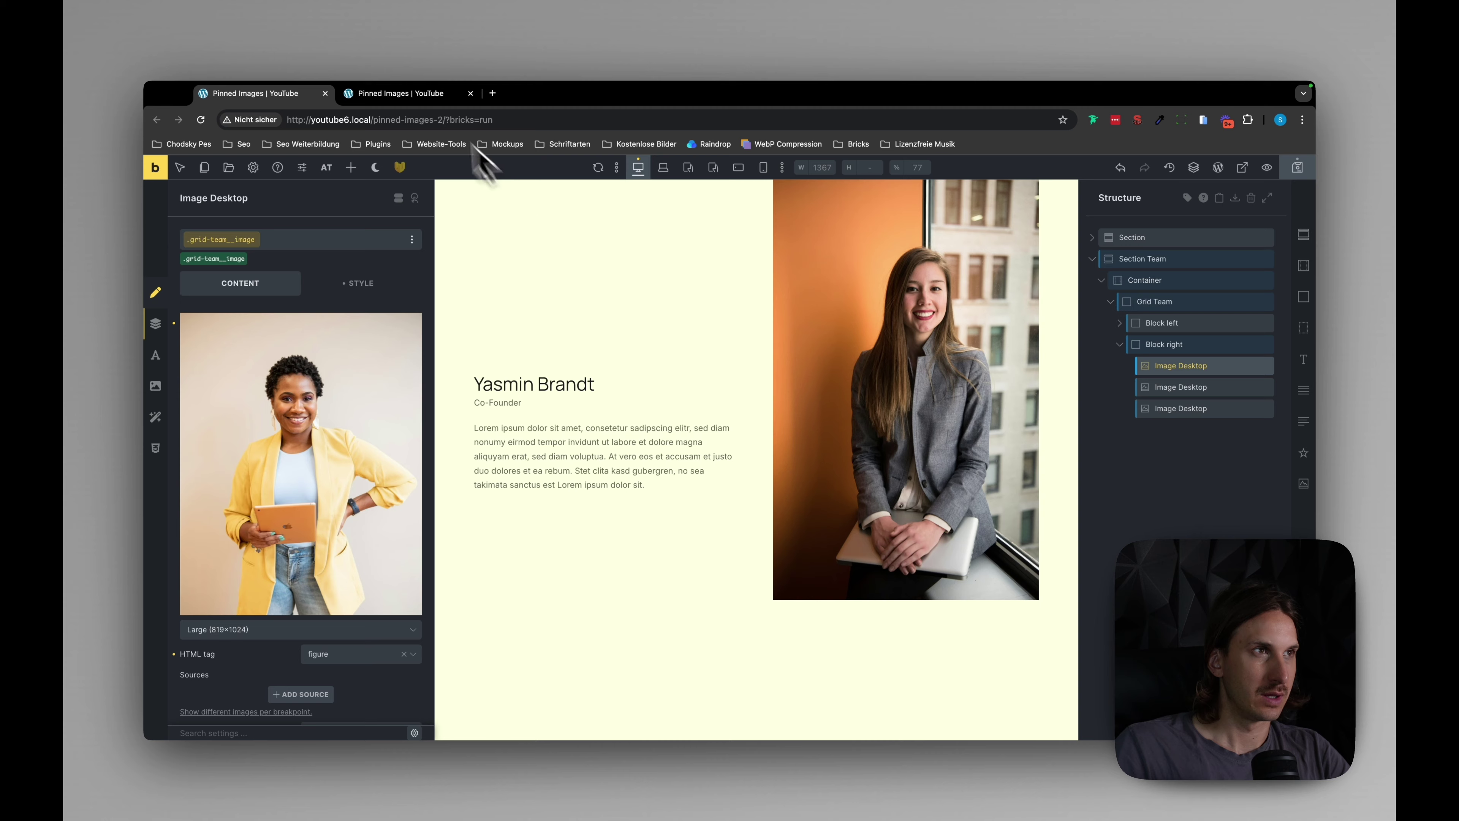
click(405, 109)
scroll(508, 419, down, 10)
scroll(513, 443, up, 5)
scroll(513, 442, down, 3)
triple_click(390, 352)
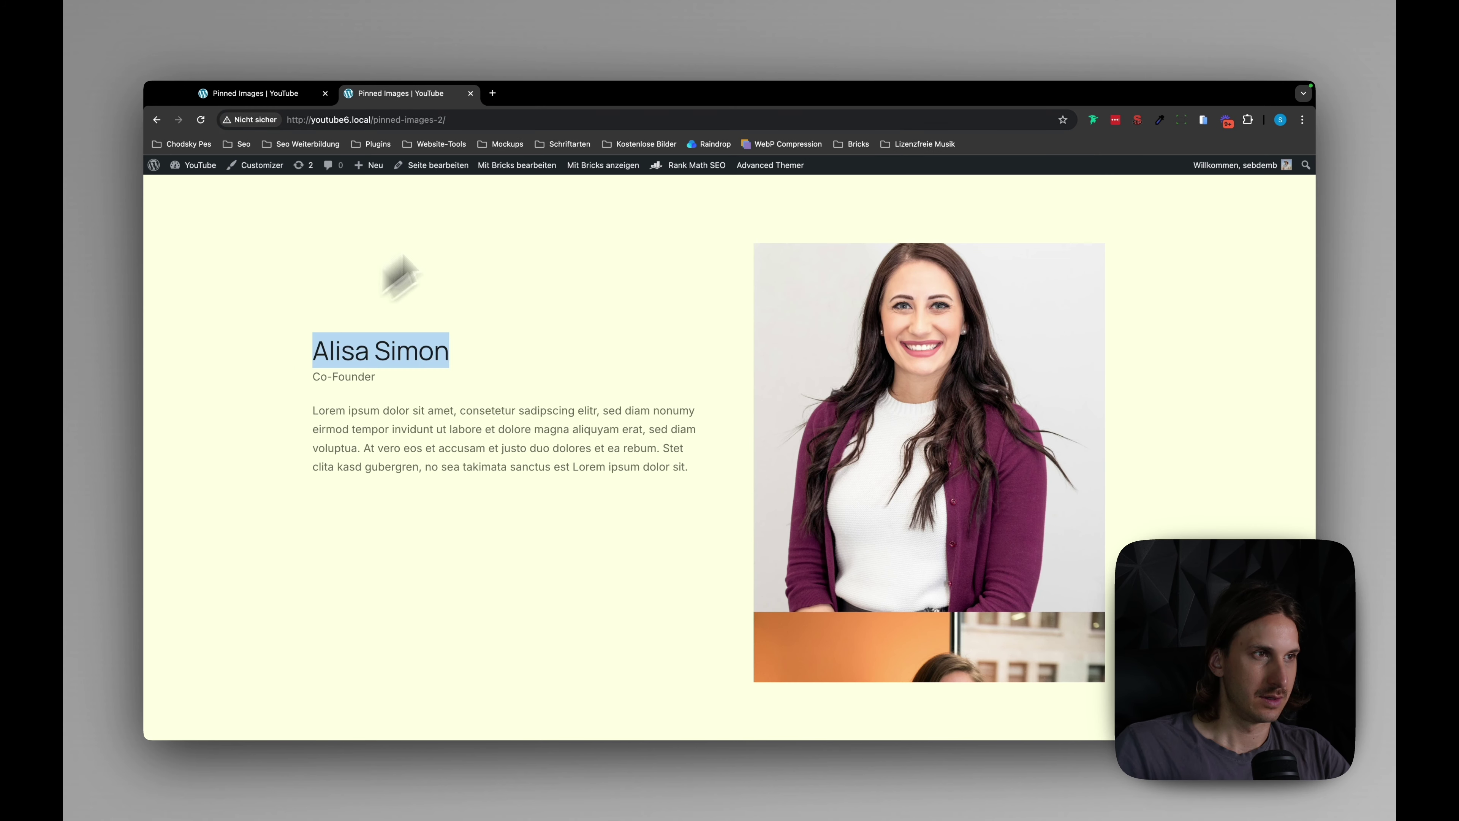
key(ctrl+shift+Tab)
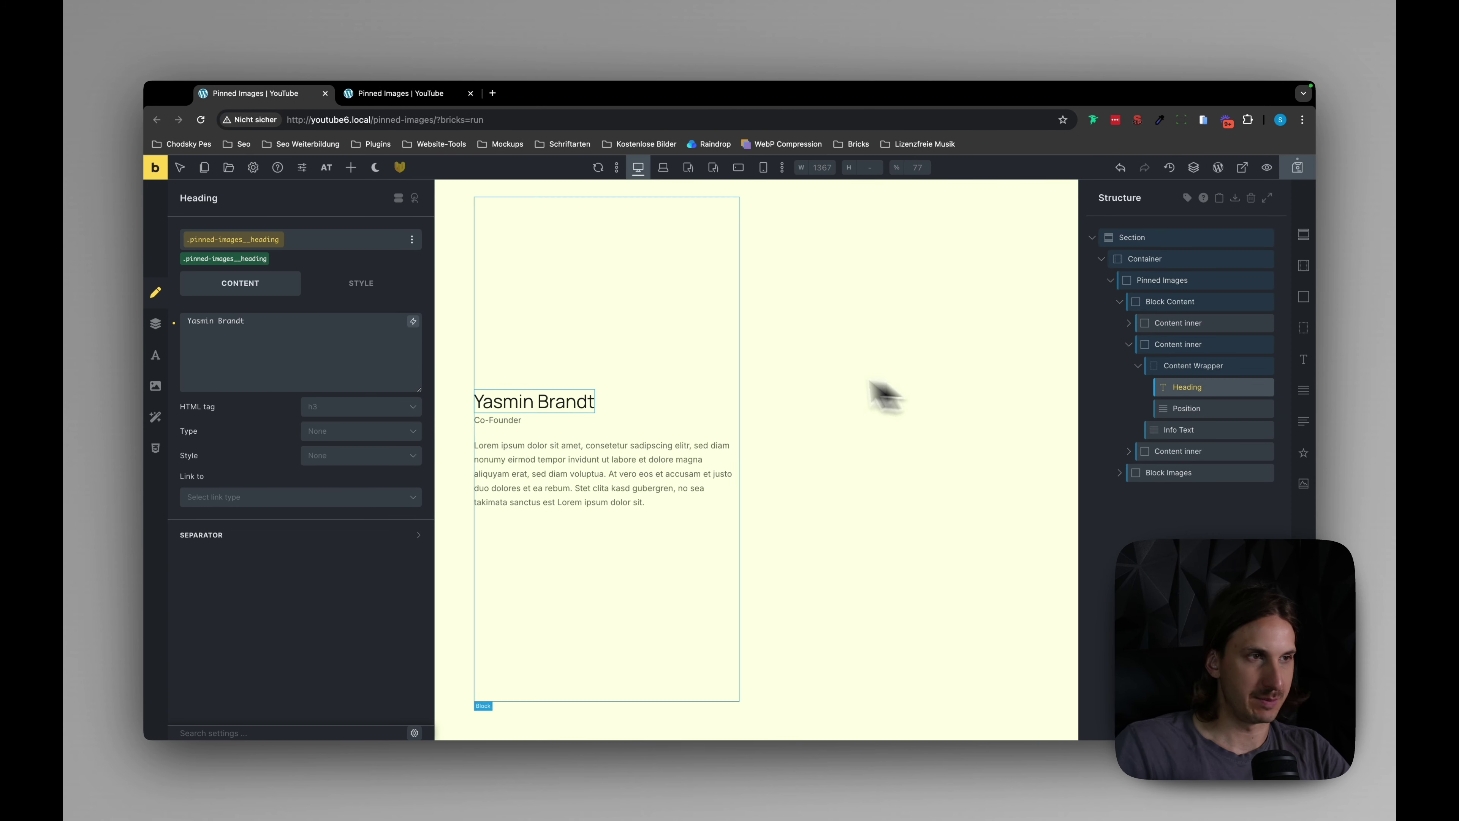
triple_click(329, 339)
key(ctrl+v)
scroll(712, 362, up, 3)
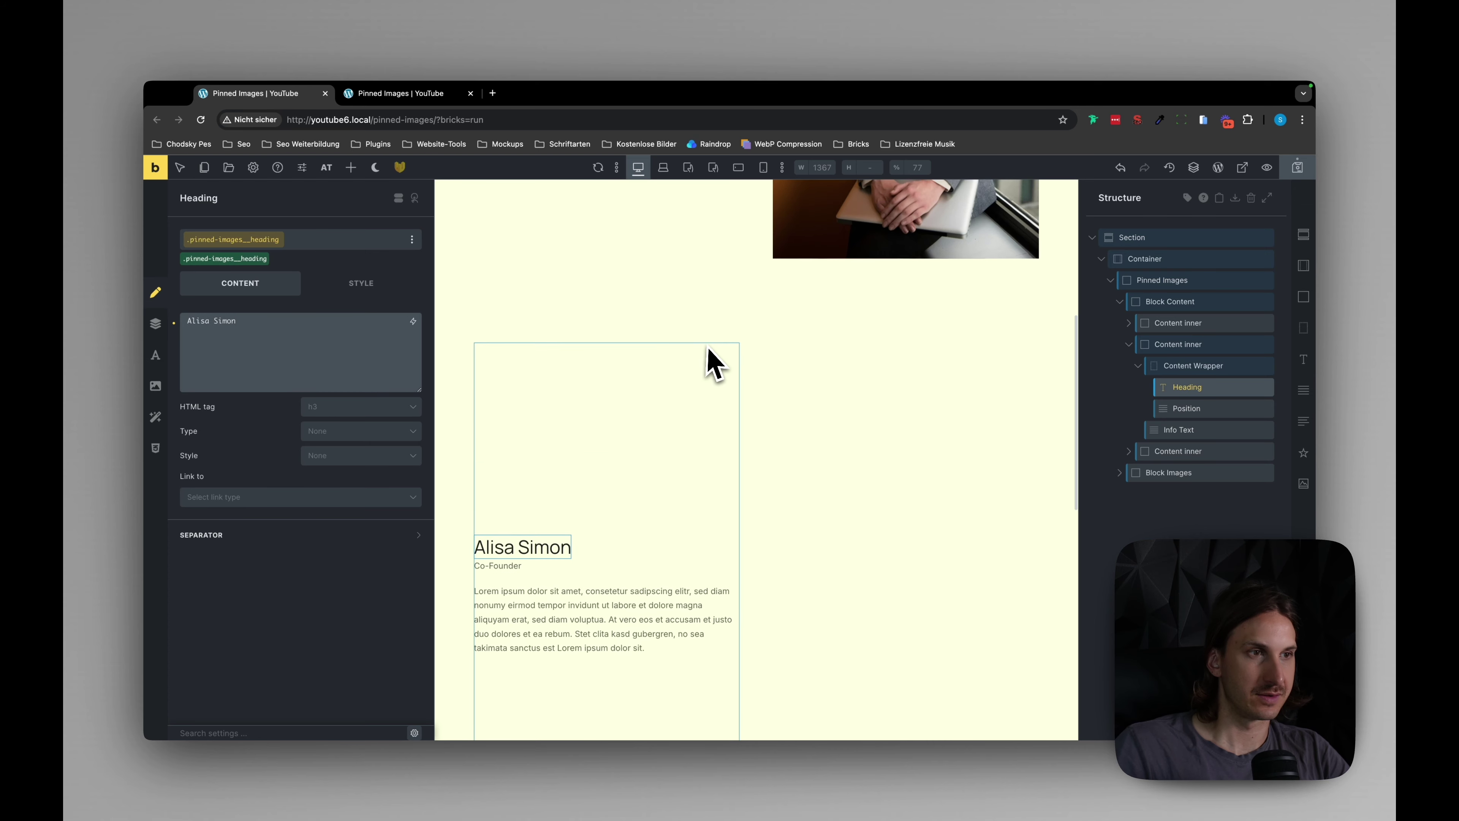
scroll(709, 359, up, 3)
scroll(709, 359, down, 3)
Replace the third Content inner block's heading with the third team member's name copied from the finished reference page.
key(ctrl+Tab)
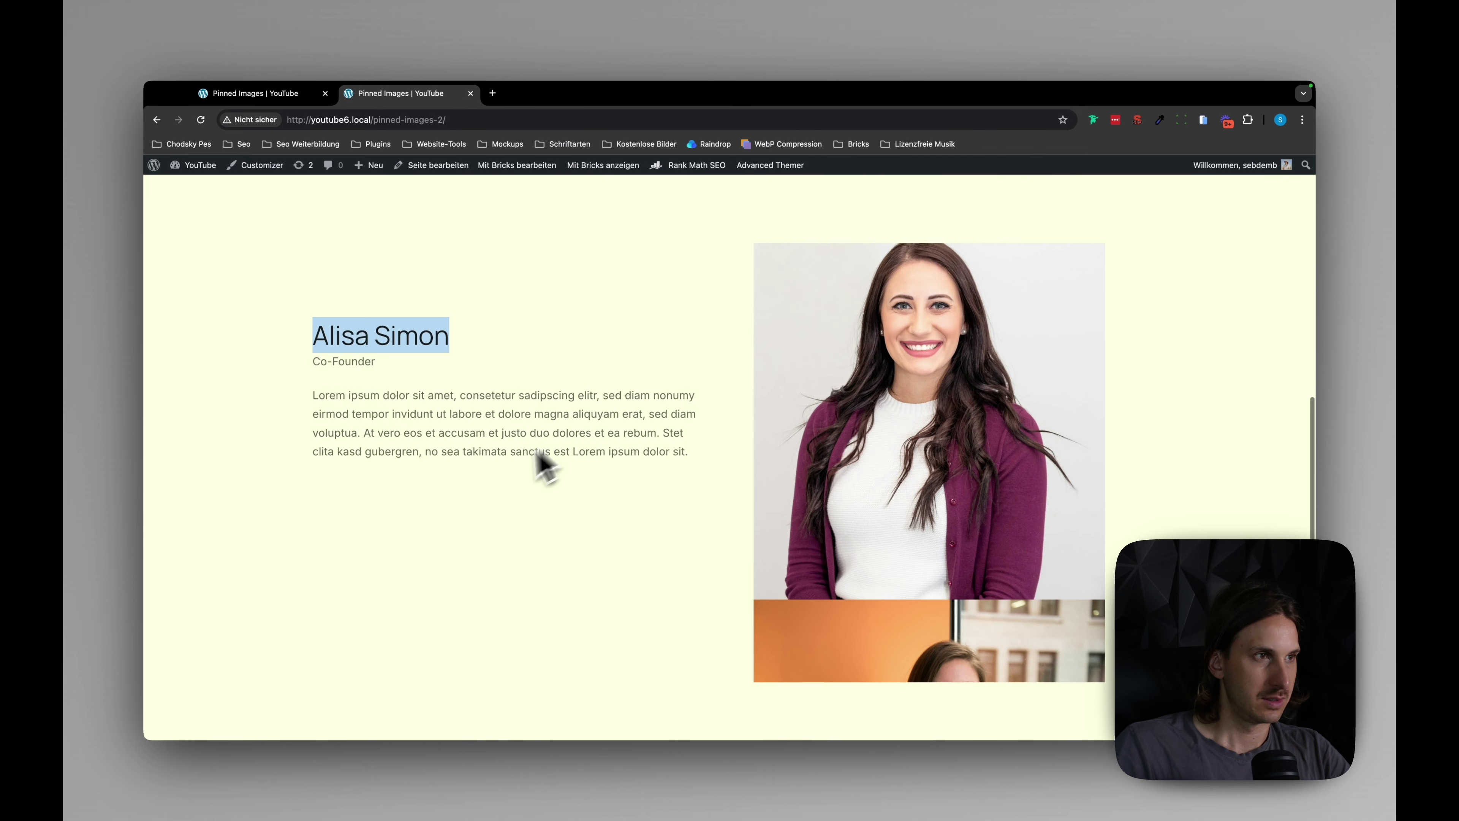
scroll(537, 463, down, 5)
drag(519, 495, 310, 506)
key(ctrl+c)
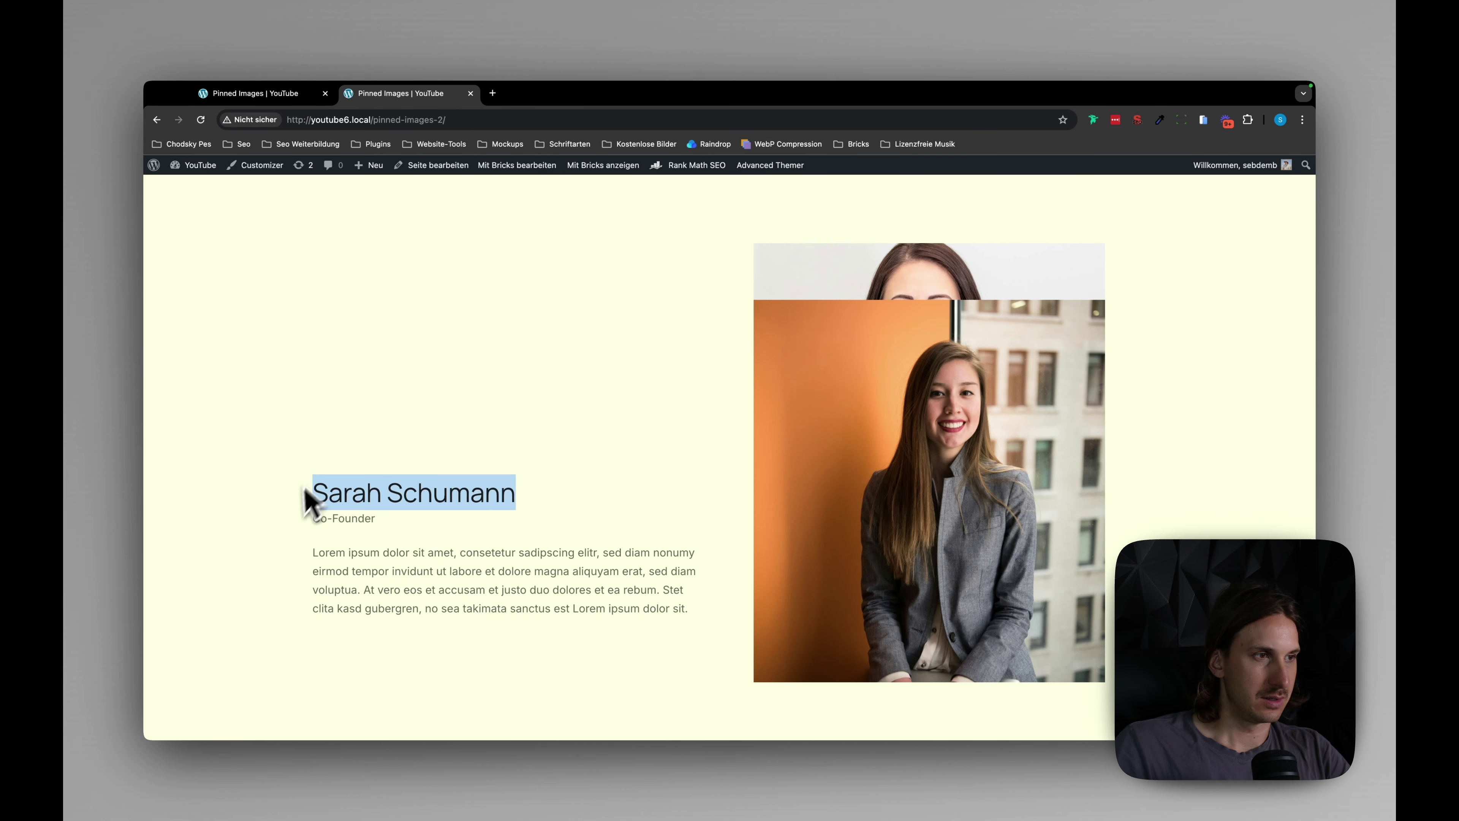
key(ctrl+shift+Tab)
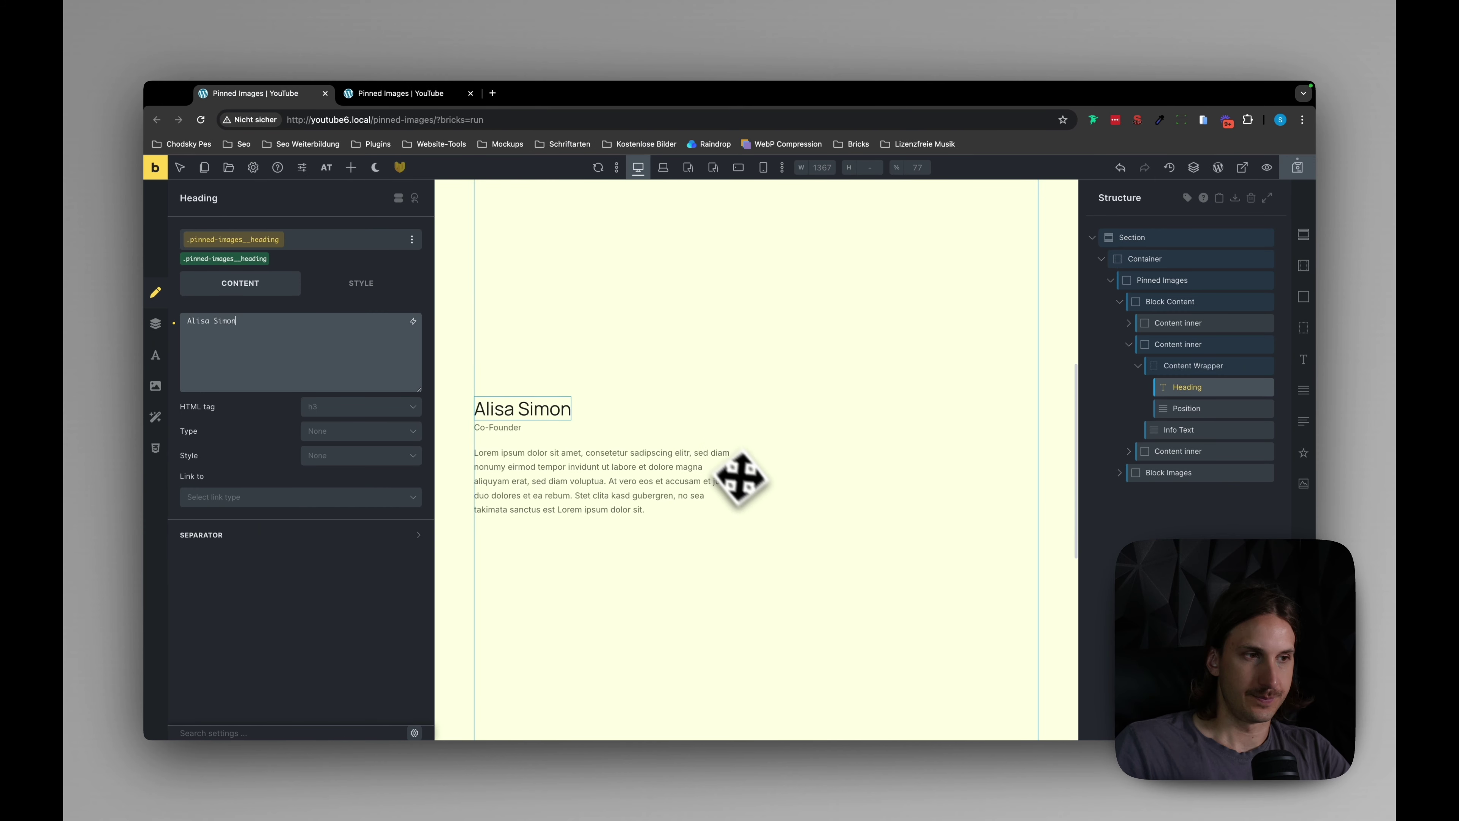
scroll(740, 479, down, 5)
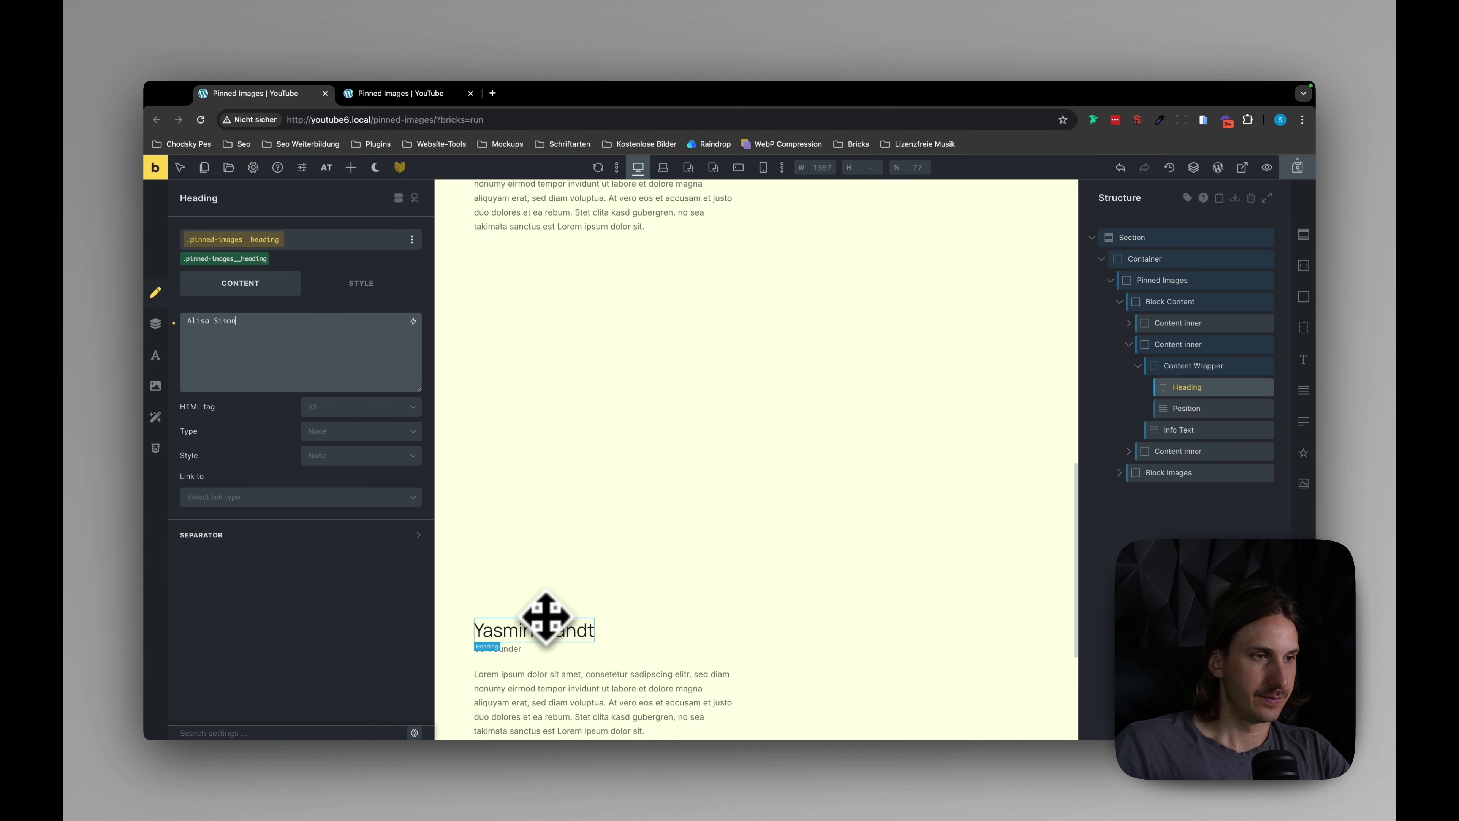
click(548, 614)
click(333, 349)
key(ctrl+a)
key(ctrl+v)
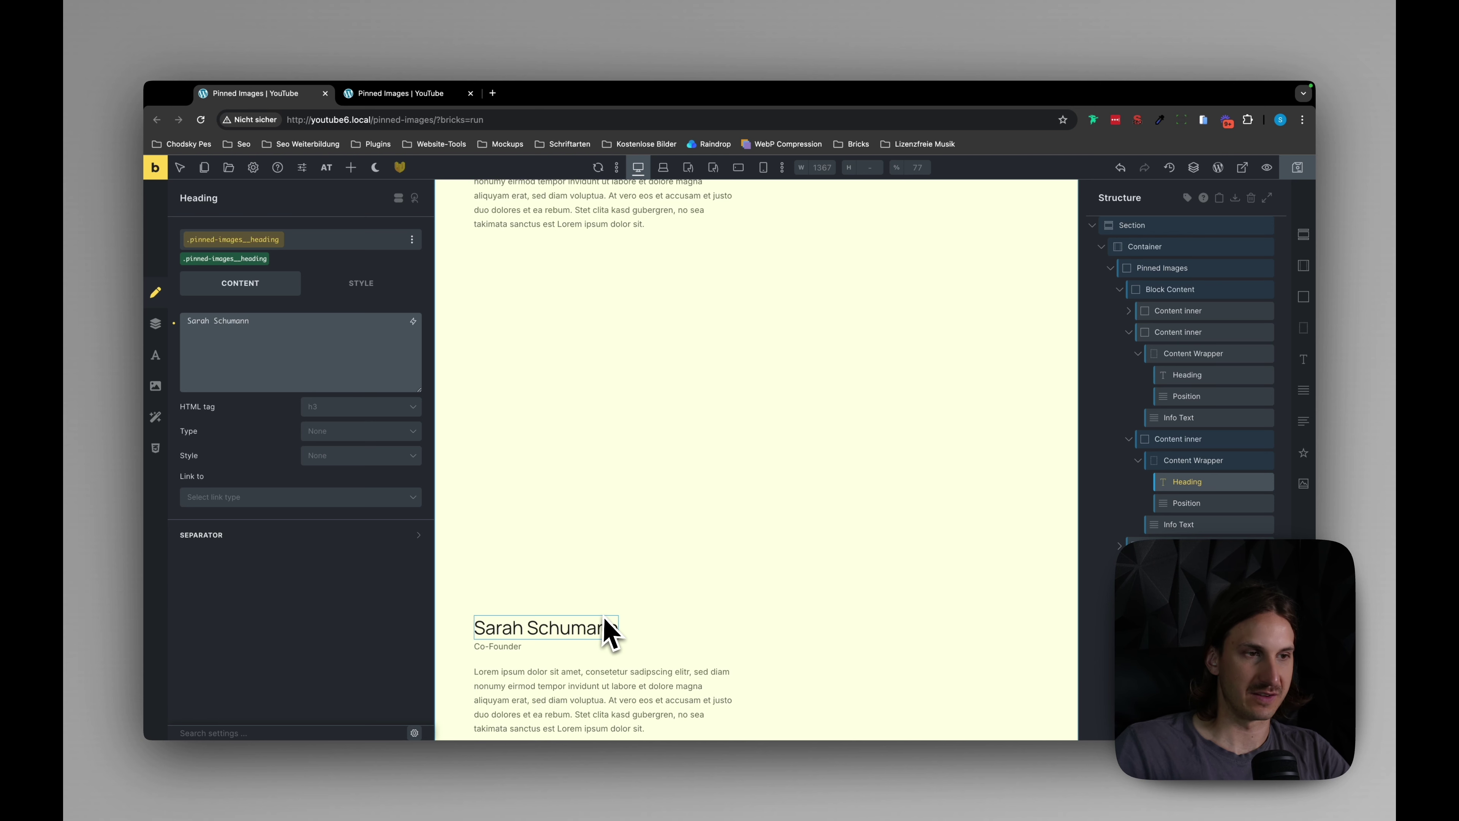
Examine on the finished reference page when each pinned image starts sliding over the previous one and how long the images stay pinned.
key(ctrl+Tab)
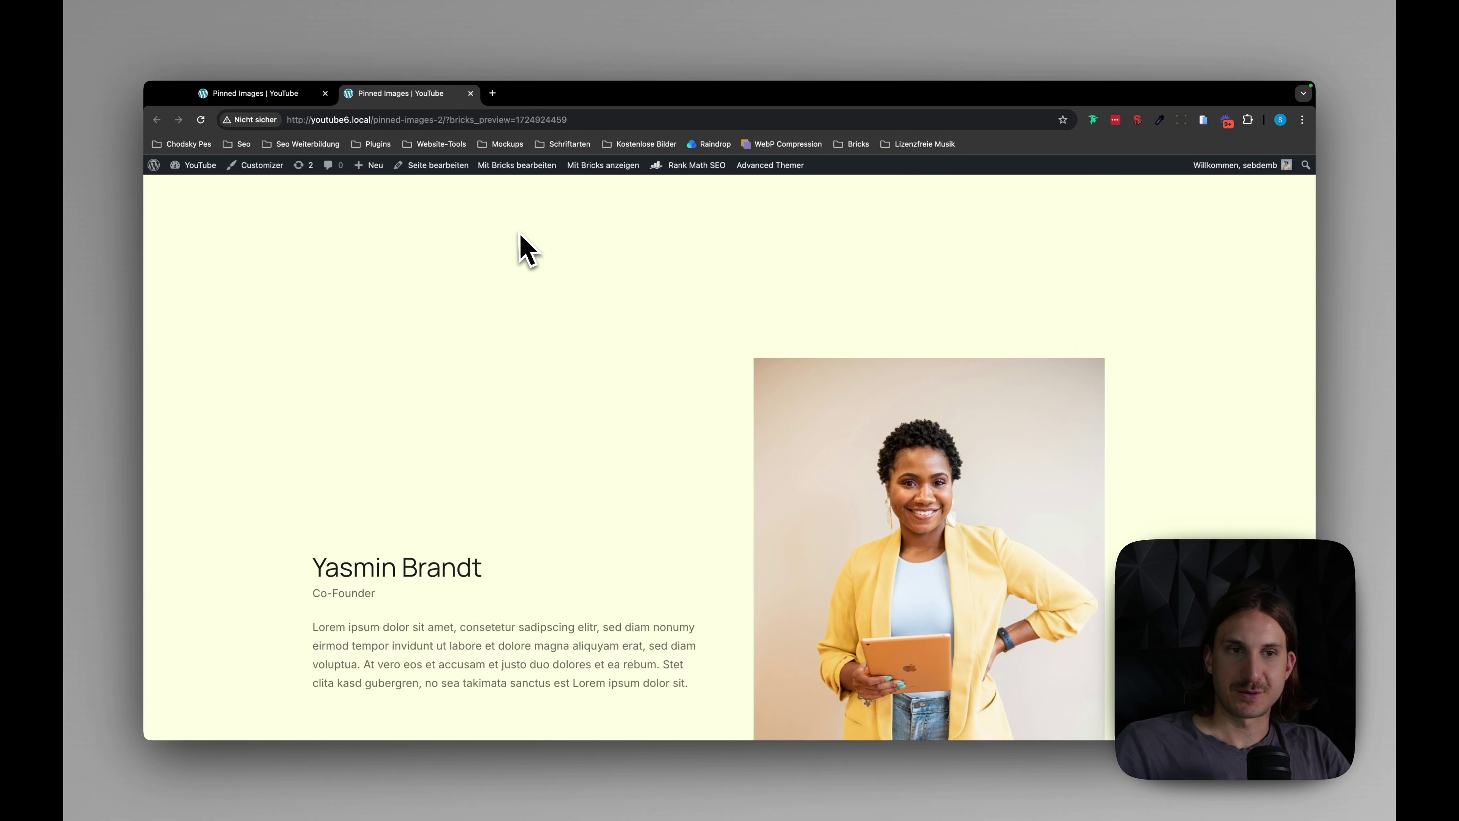
scroll(543, 391, down, 3)
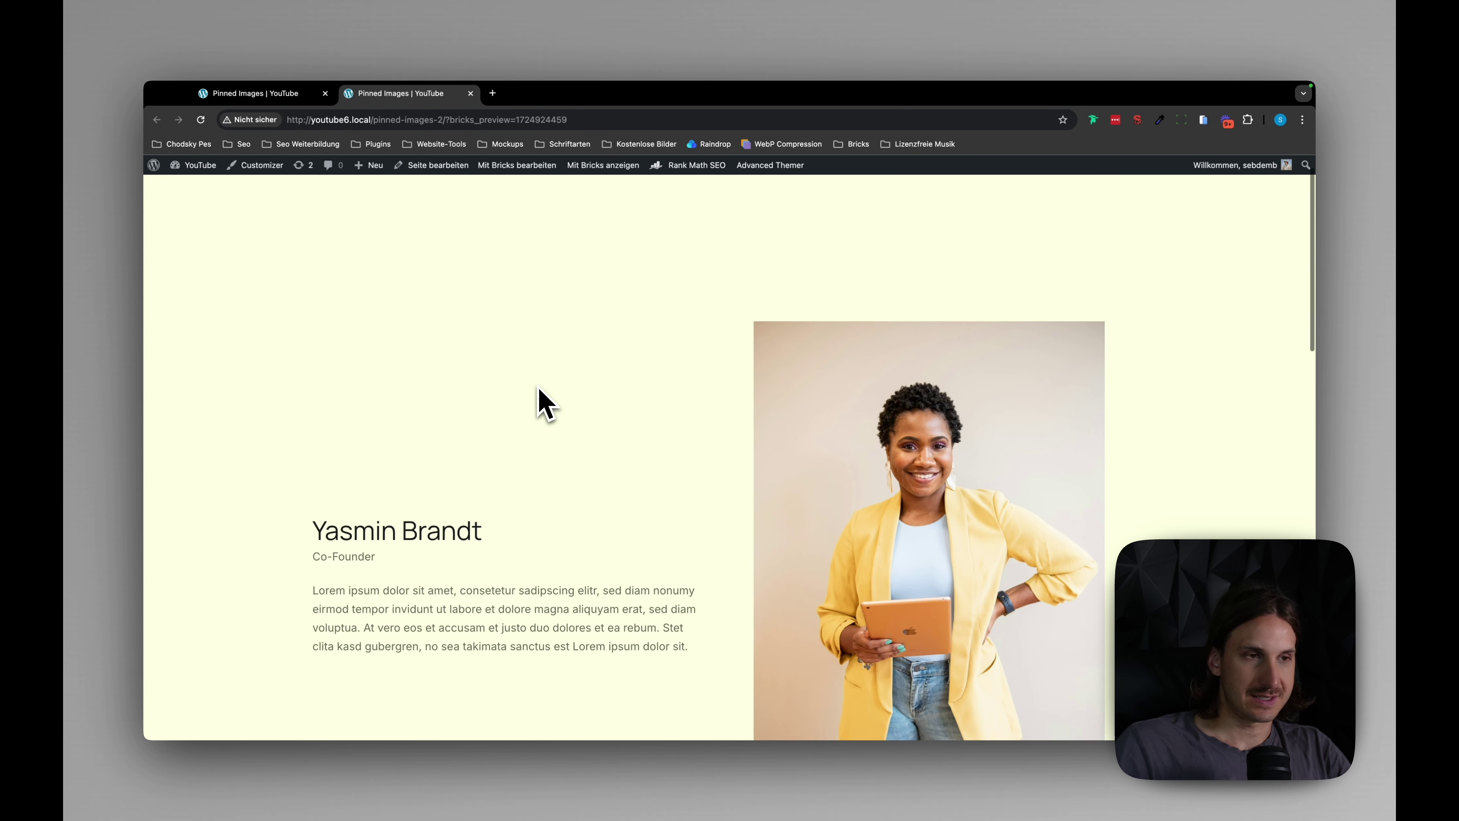
scroll(867, 284, up, 2)
scroll(866, 287, down, 2)
scroll(866, 287, up, 2)
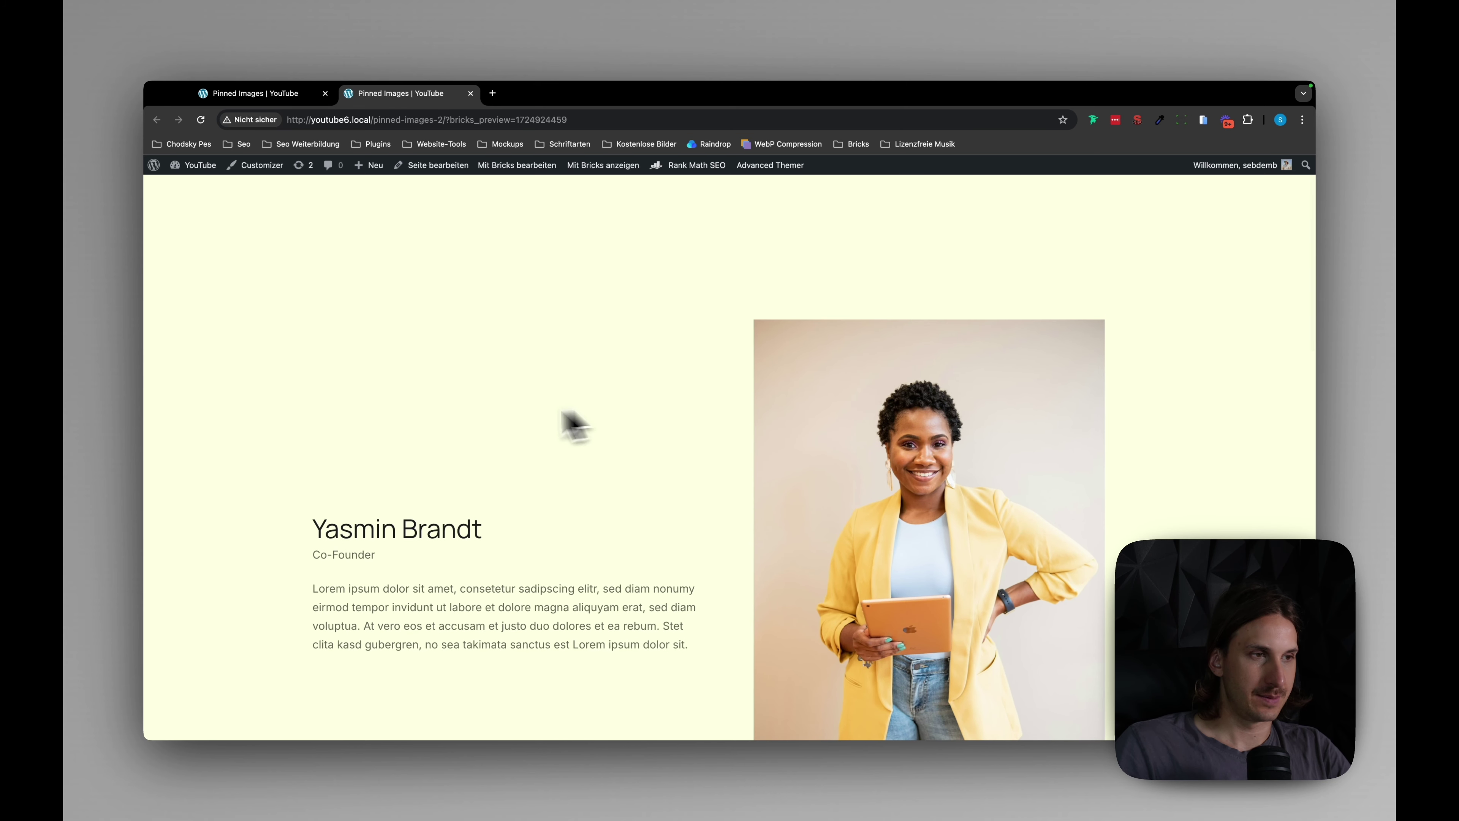
scroll(772, 473, down, 2)
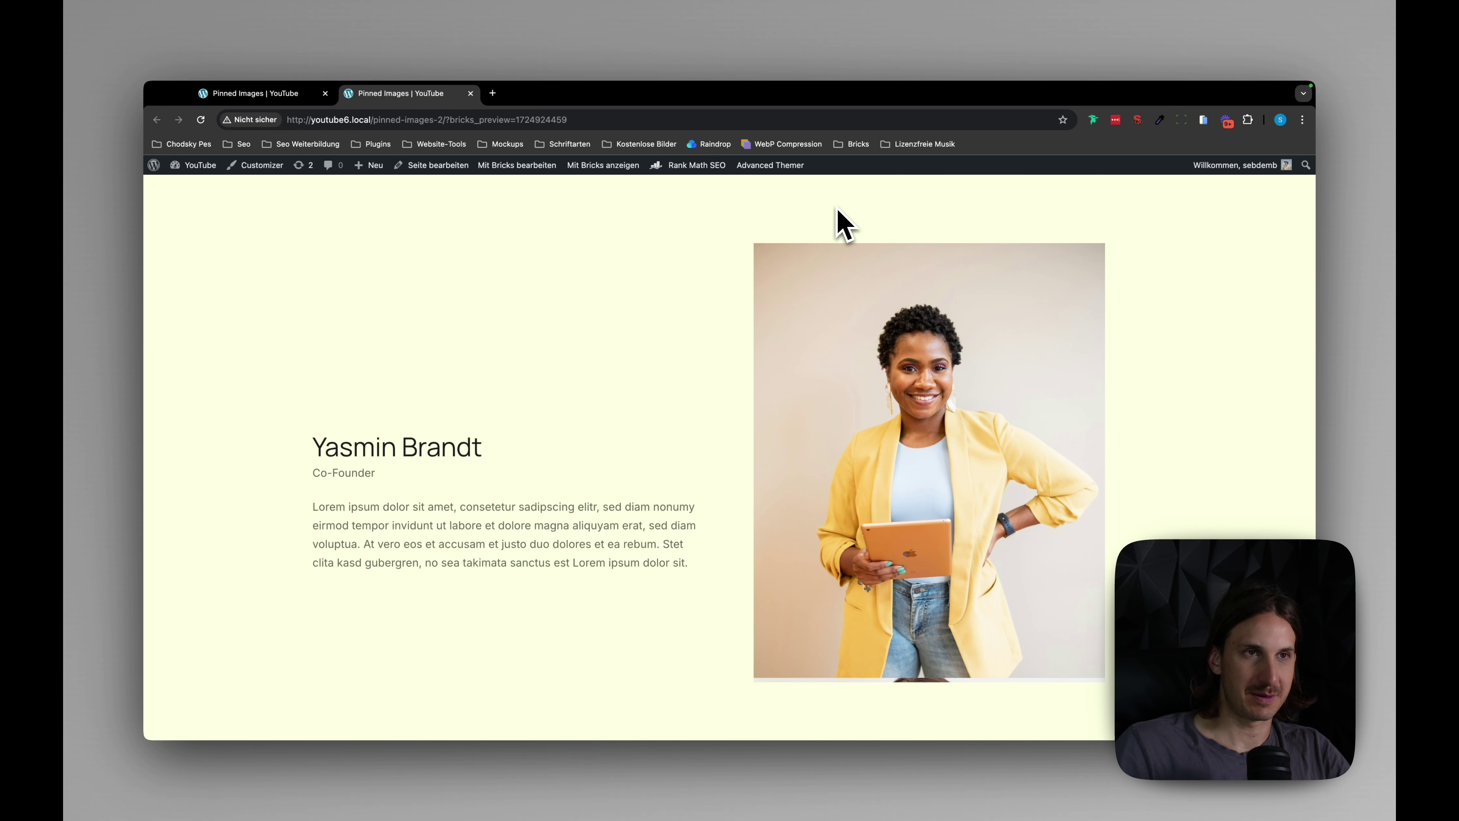
scroll(842, 225, up, 1)
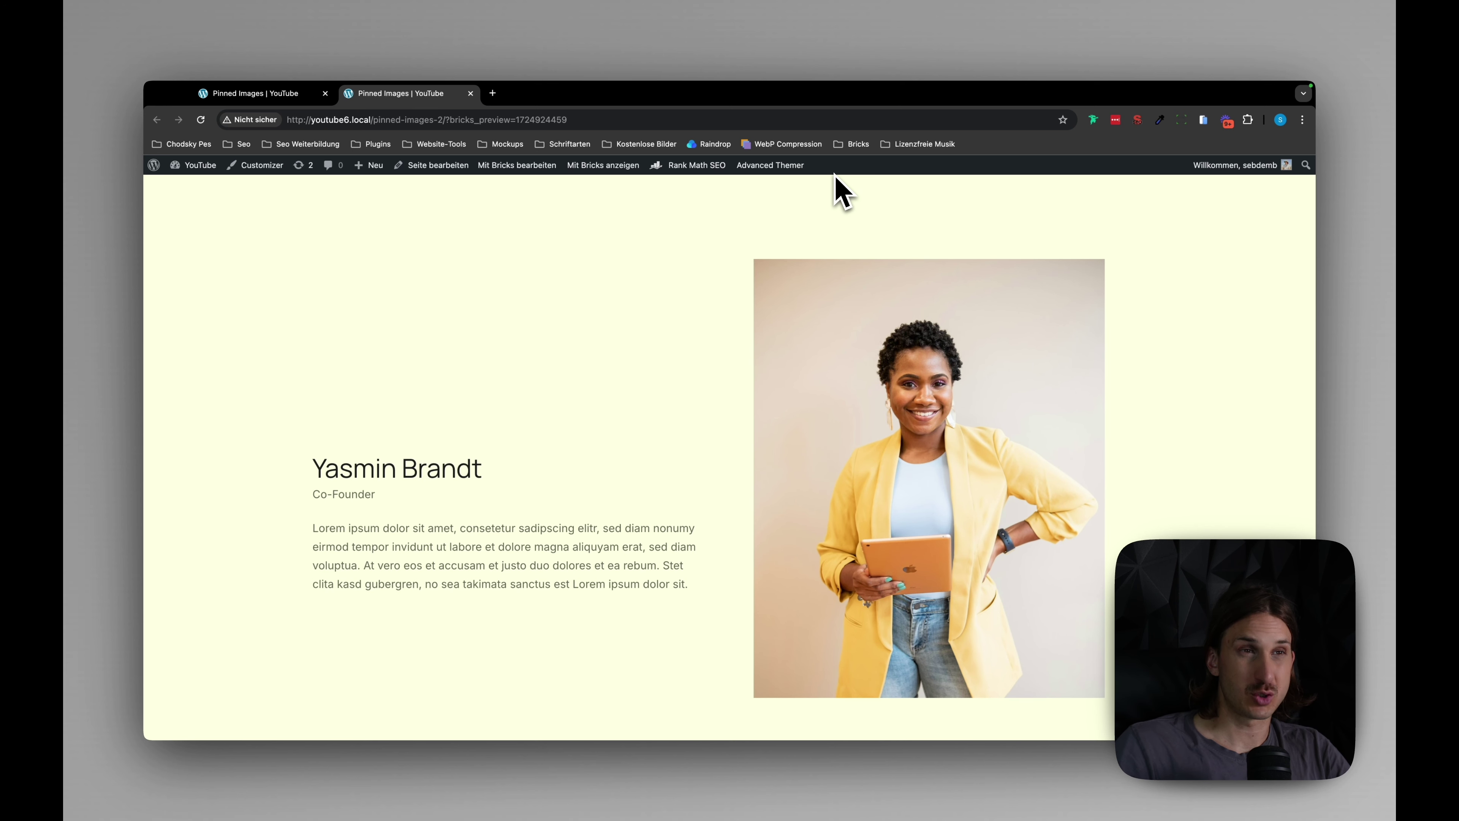
scroll(842, 192, down, 1)
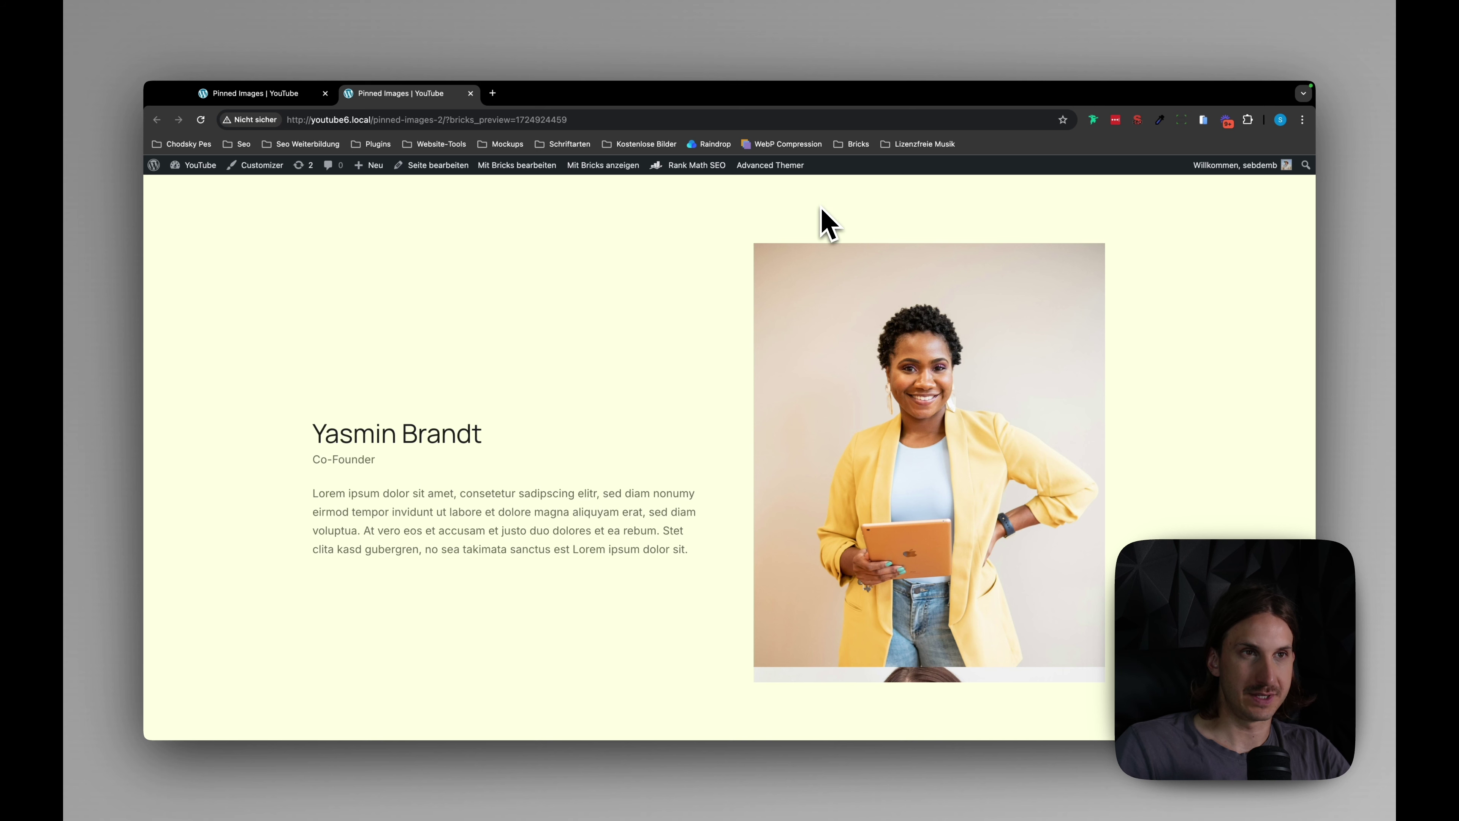
scroll(842, 253, down, 1)
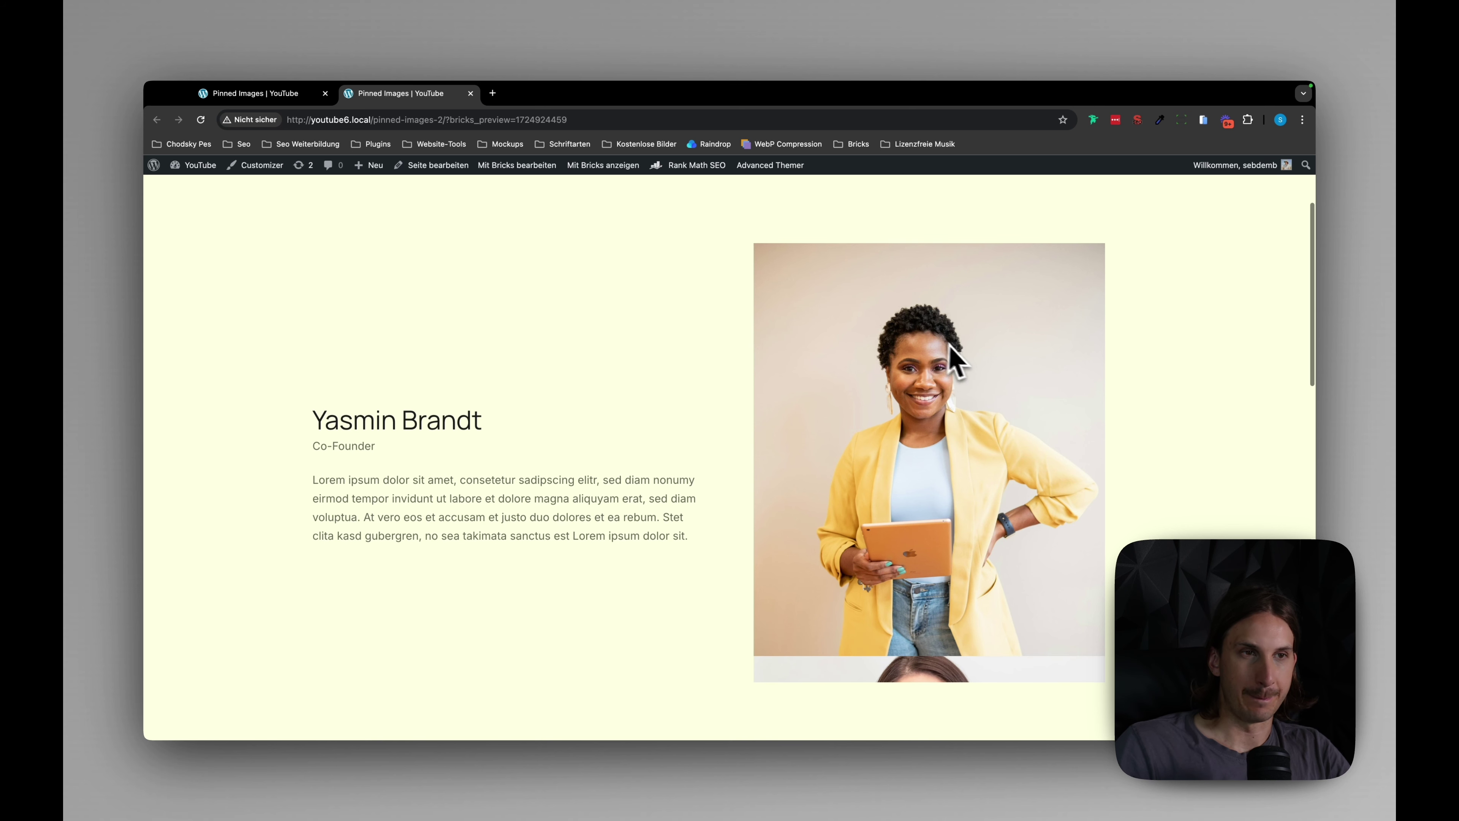
scroll(794, 398, down, 10)
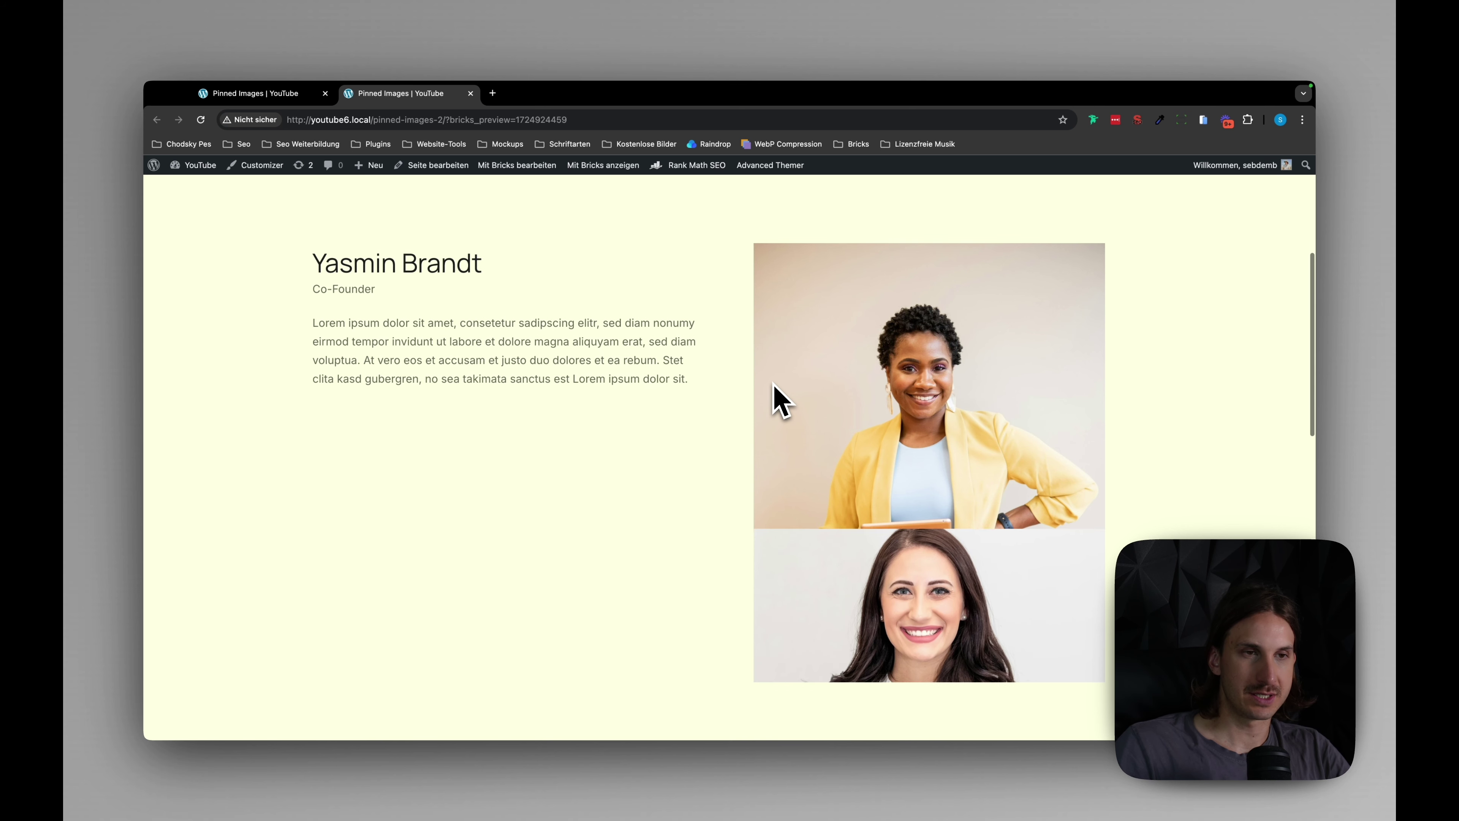
scroll(780, 399, down, 15)
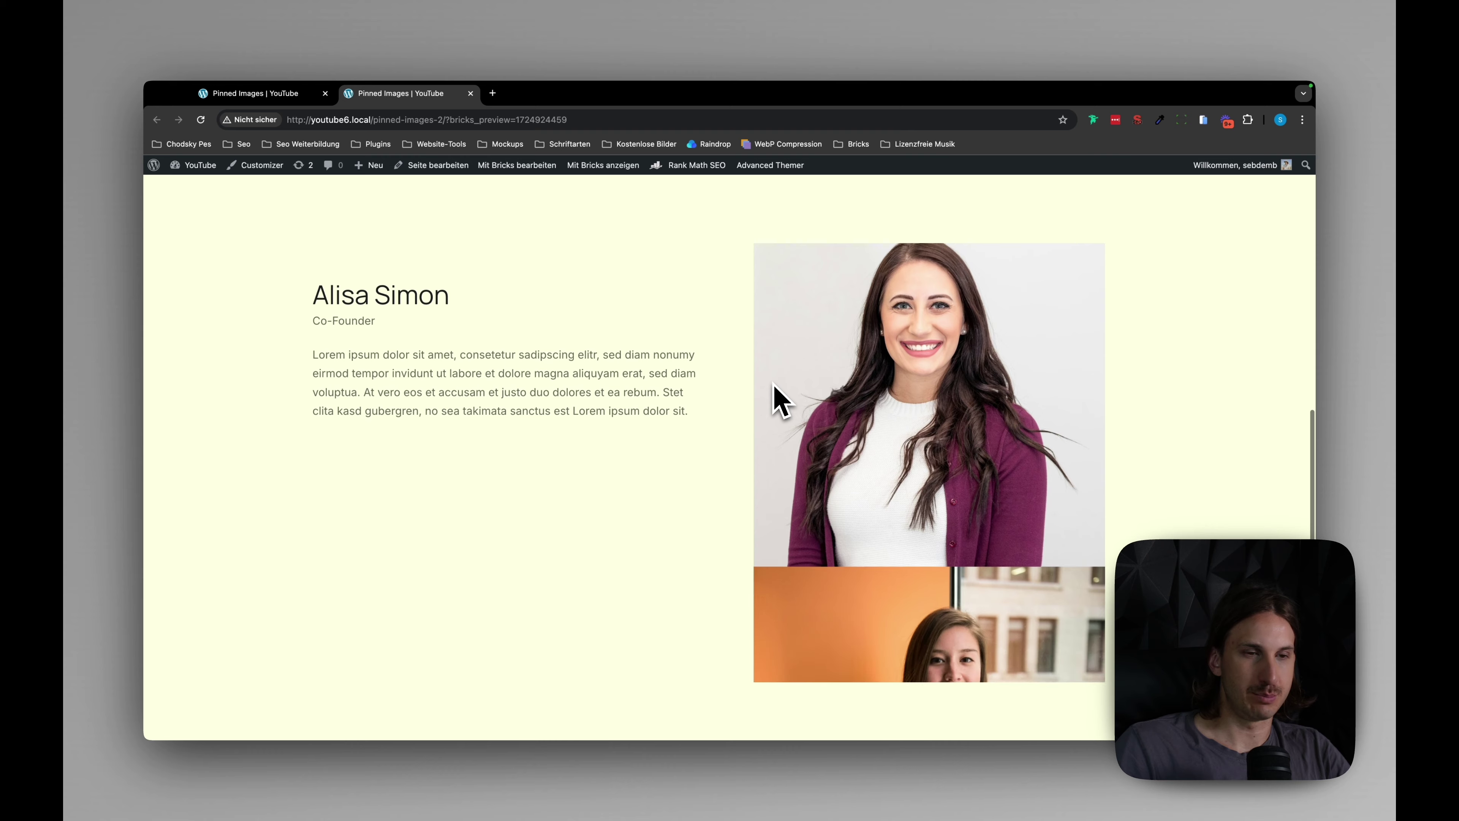
scroll(778, 399, down, 7)
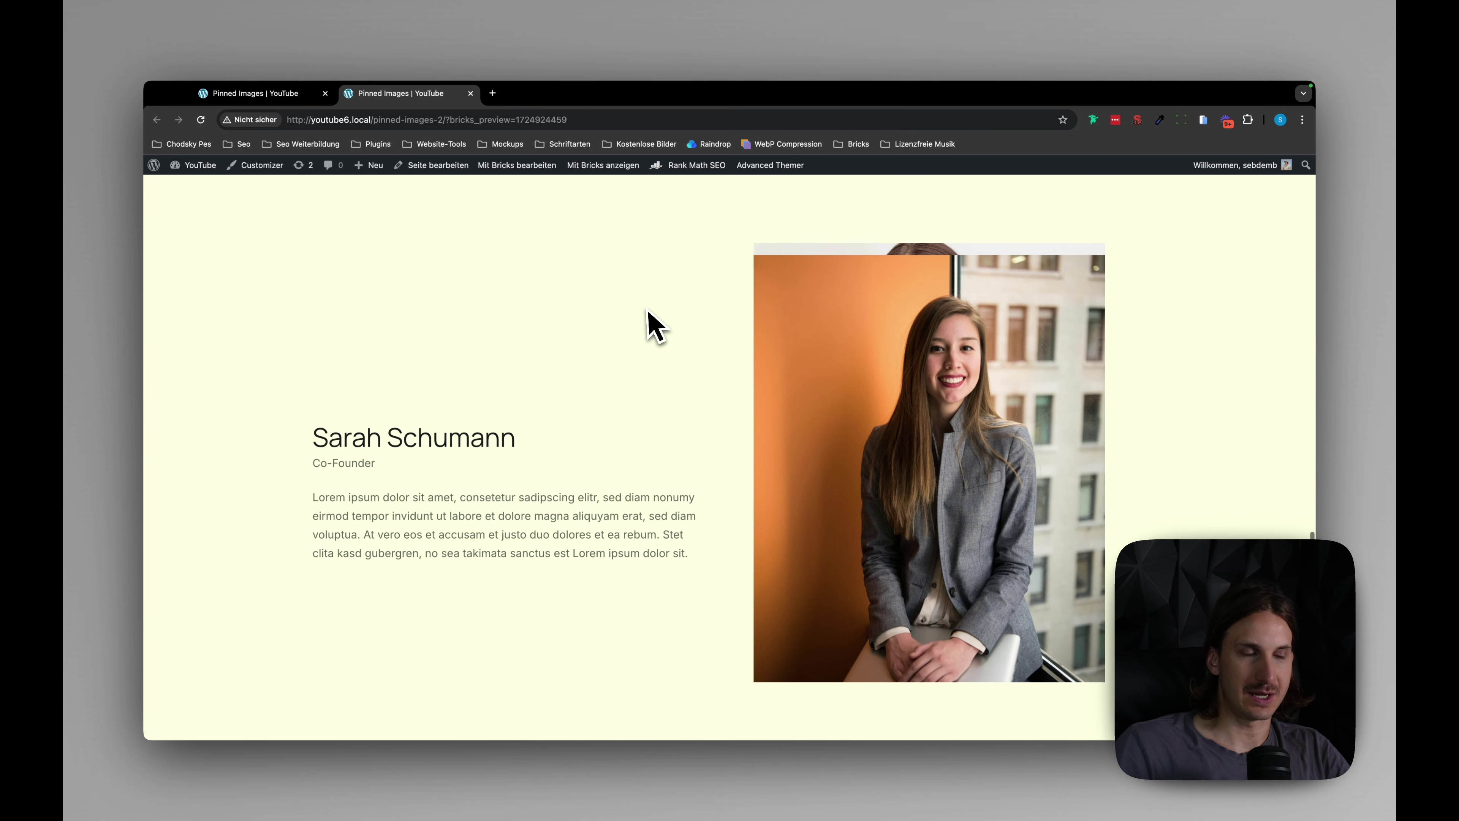
Create a new Bricksforge timeline in the On Scroll folder and name it "pinned images".
key(super+grave)
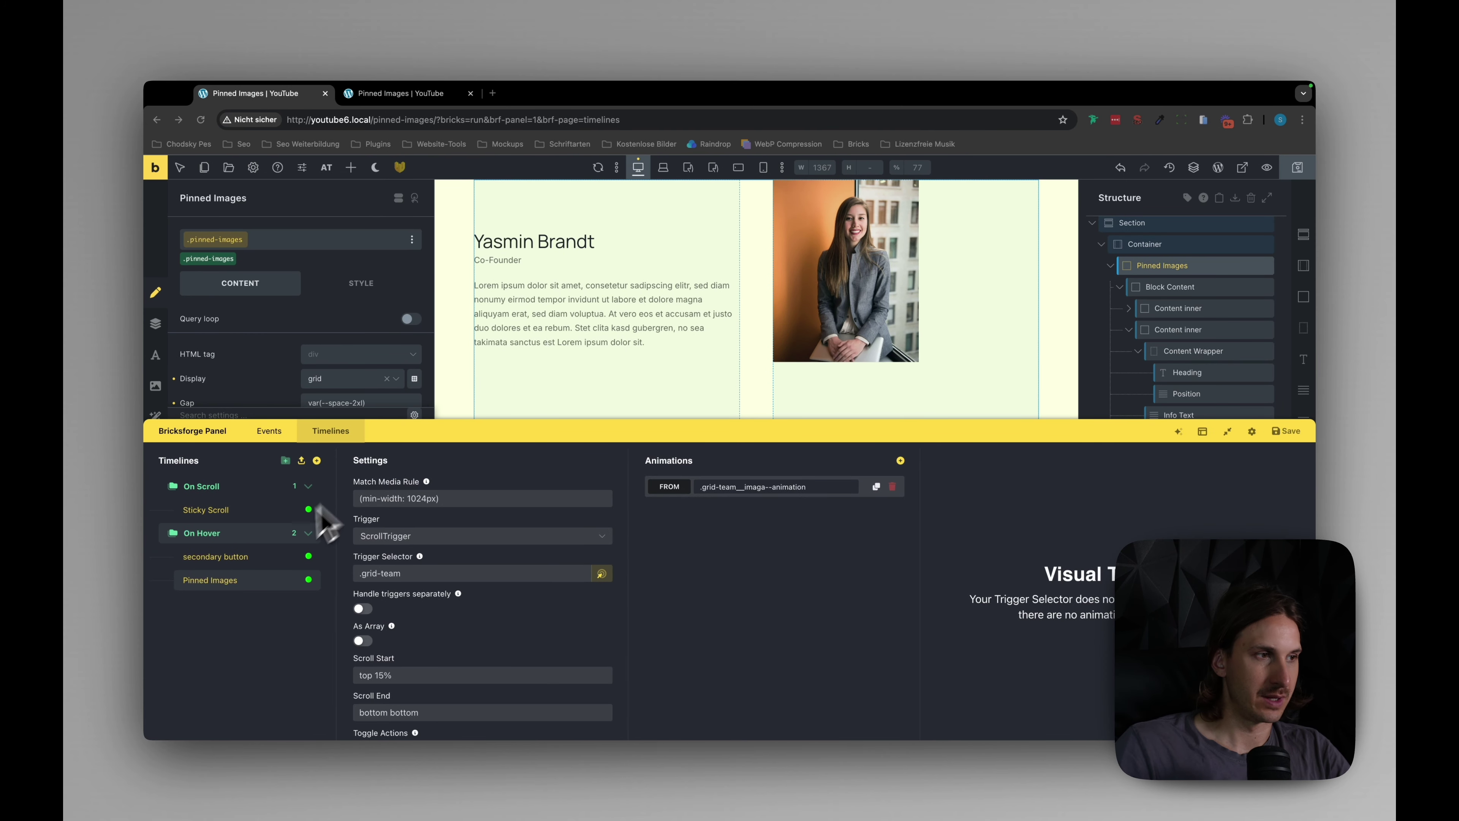
click(310, 533)
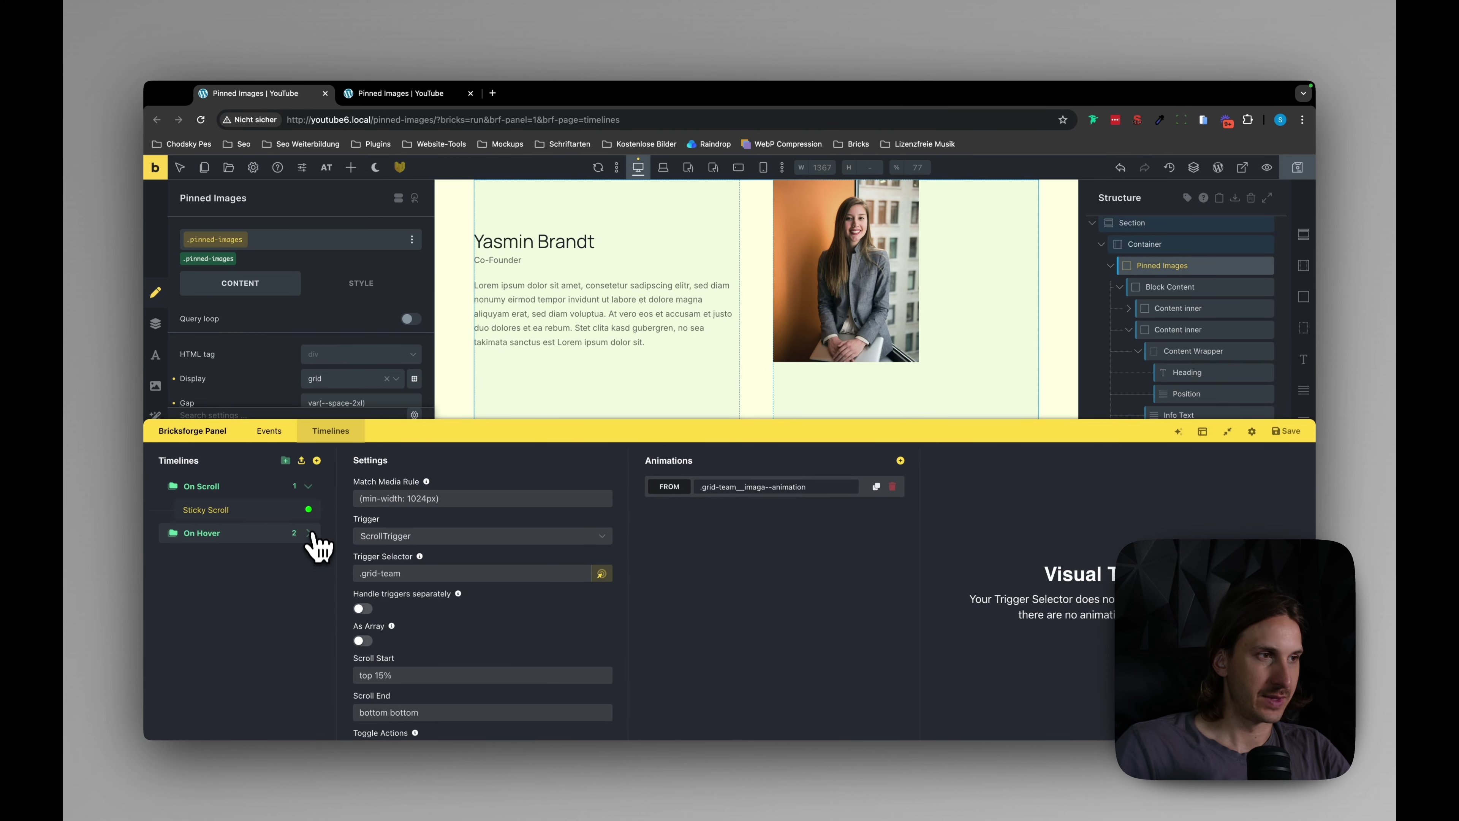
click(316, 460)
drag(263, 591, 256, 529)
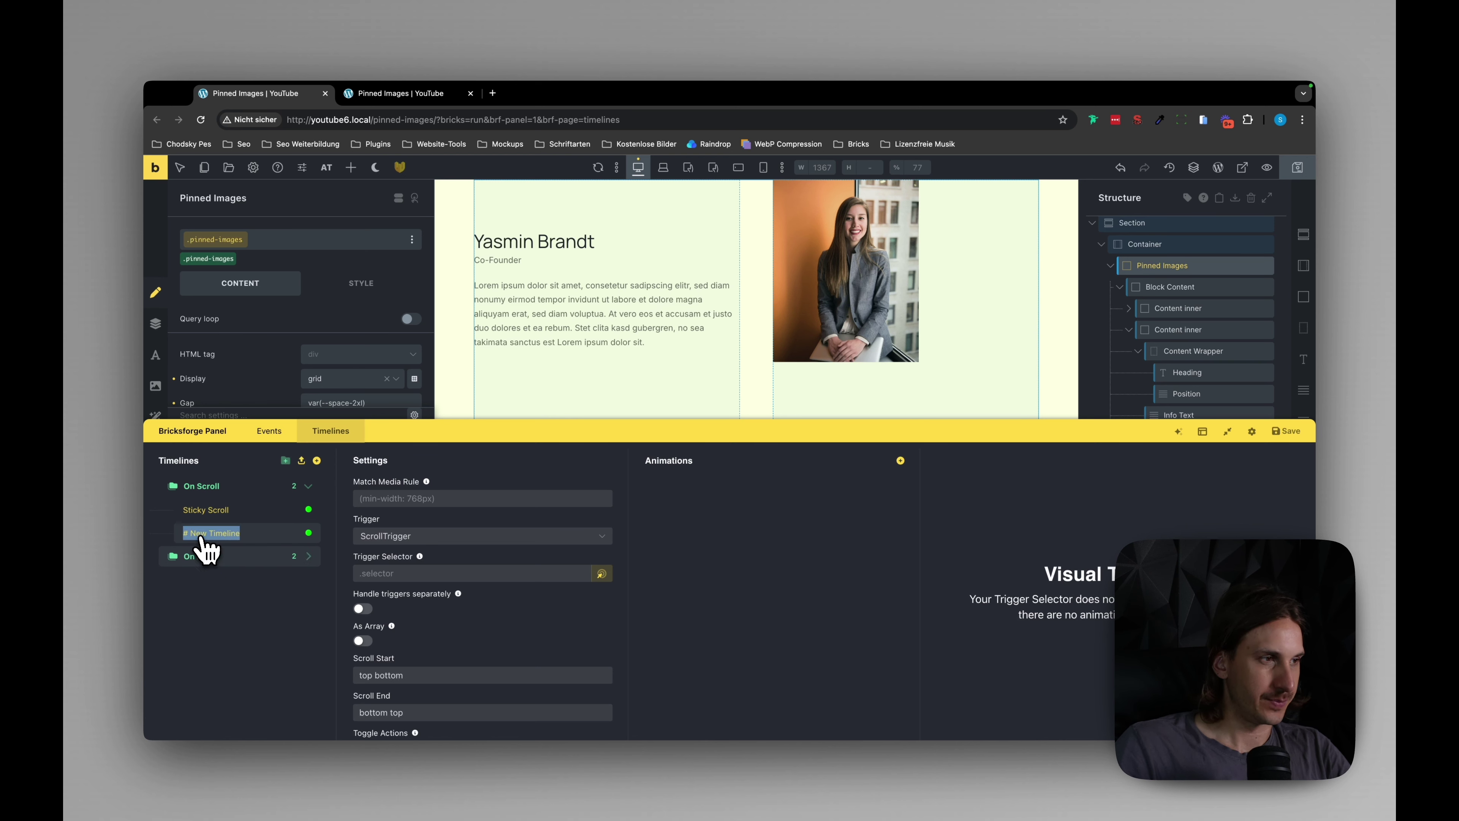
click(413, 505)
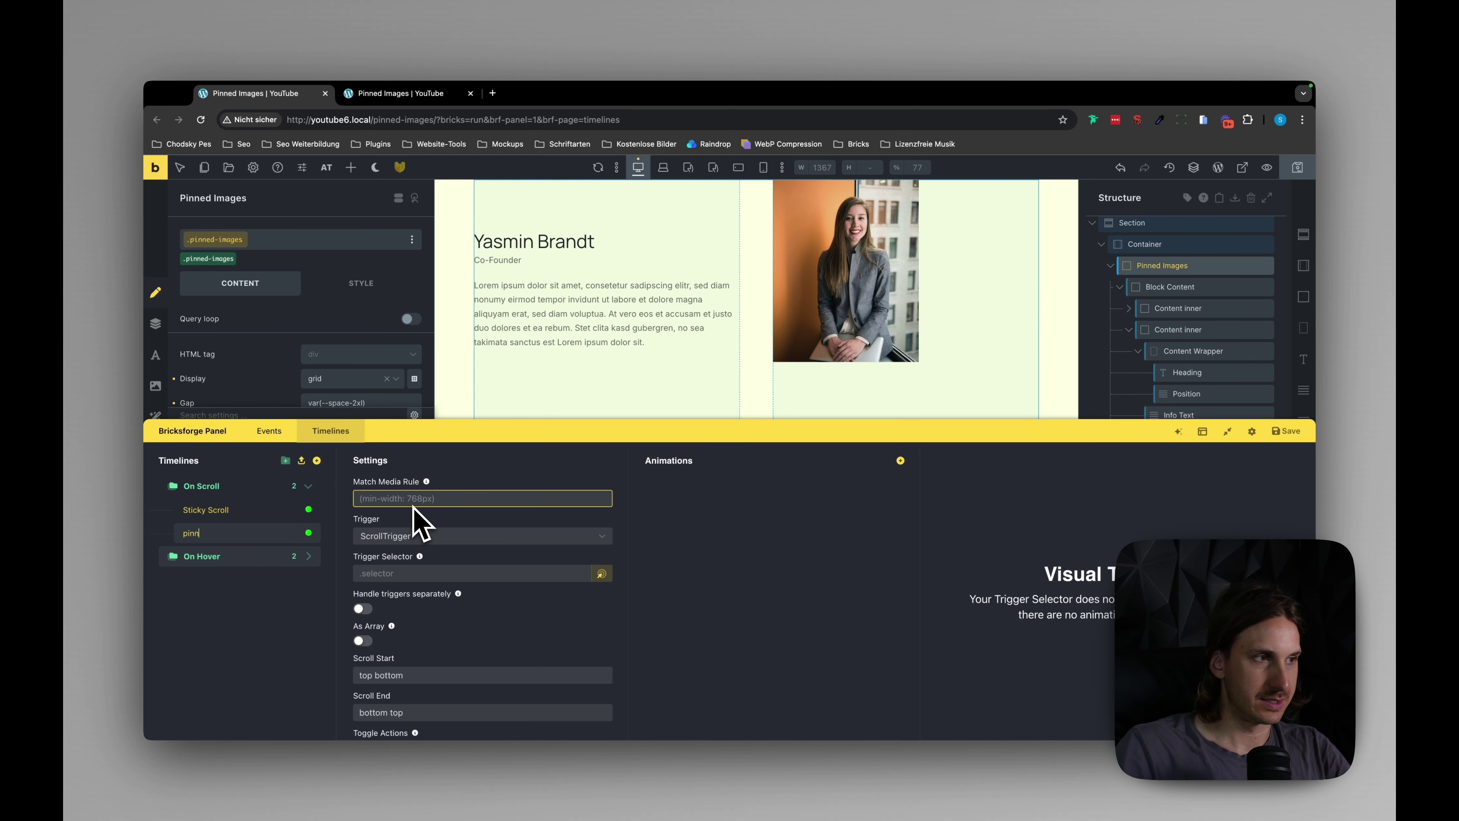
click(525, 463)
Copy the Pinned Images element's class and set the timeline's Trigger Selector to .pinned-images.
drag(540, 434, 541, 386)
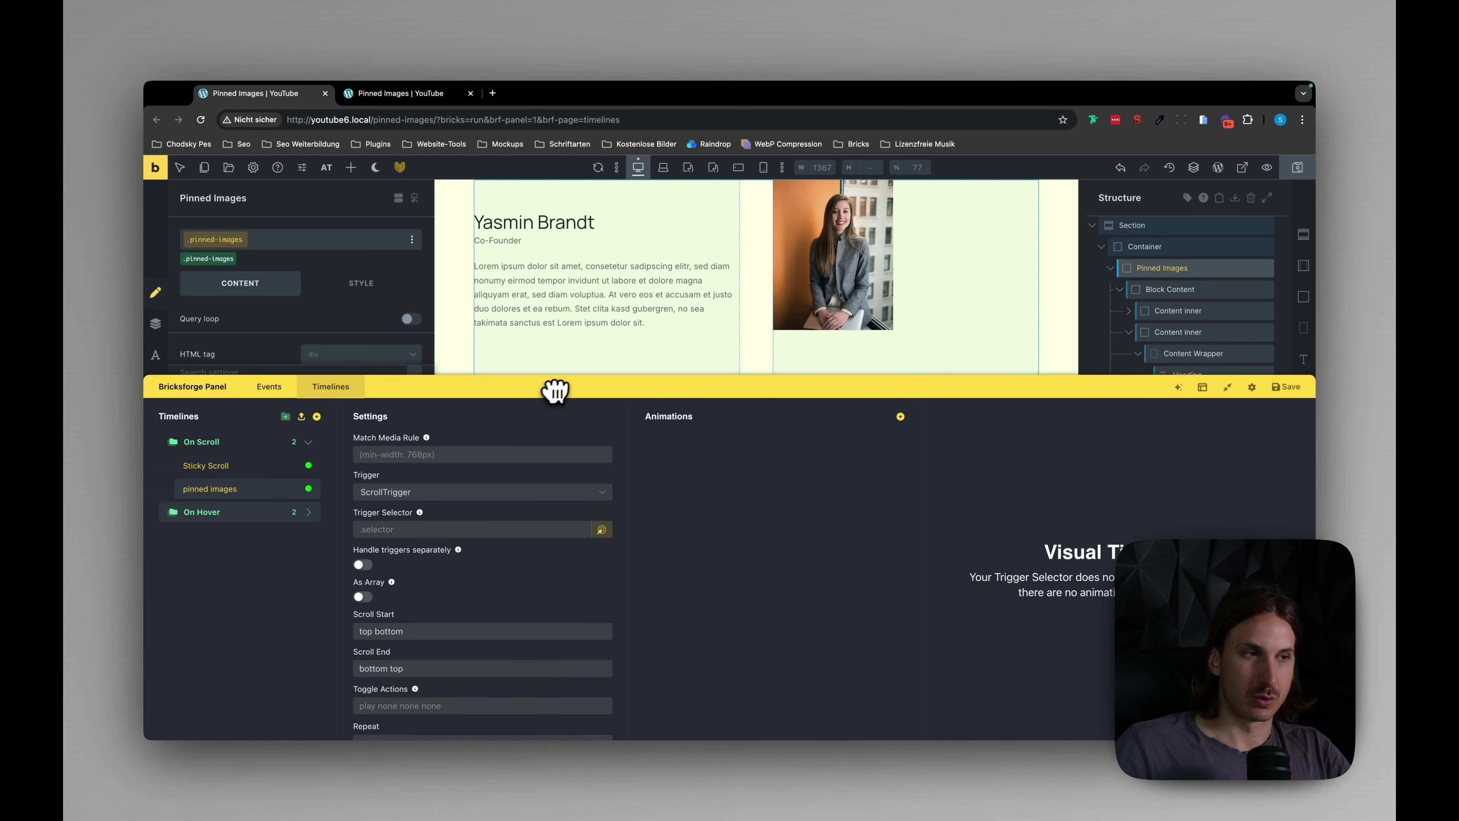
drag(1128, 381, 1108, 405)
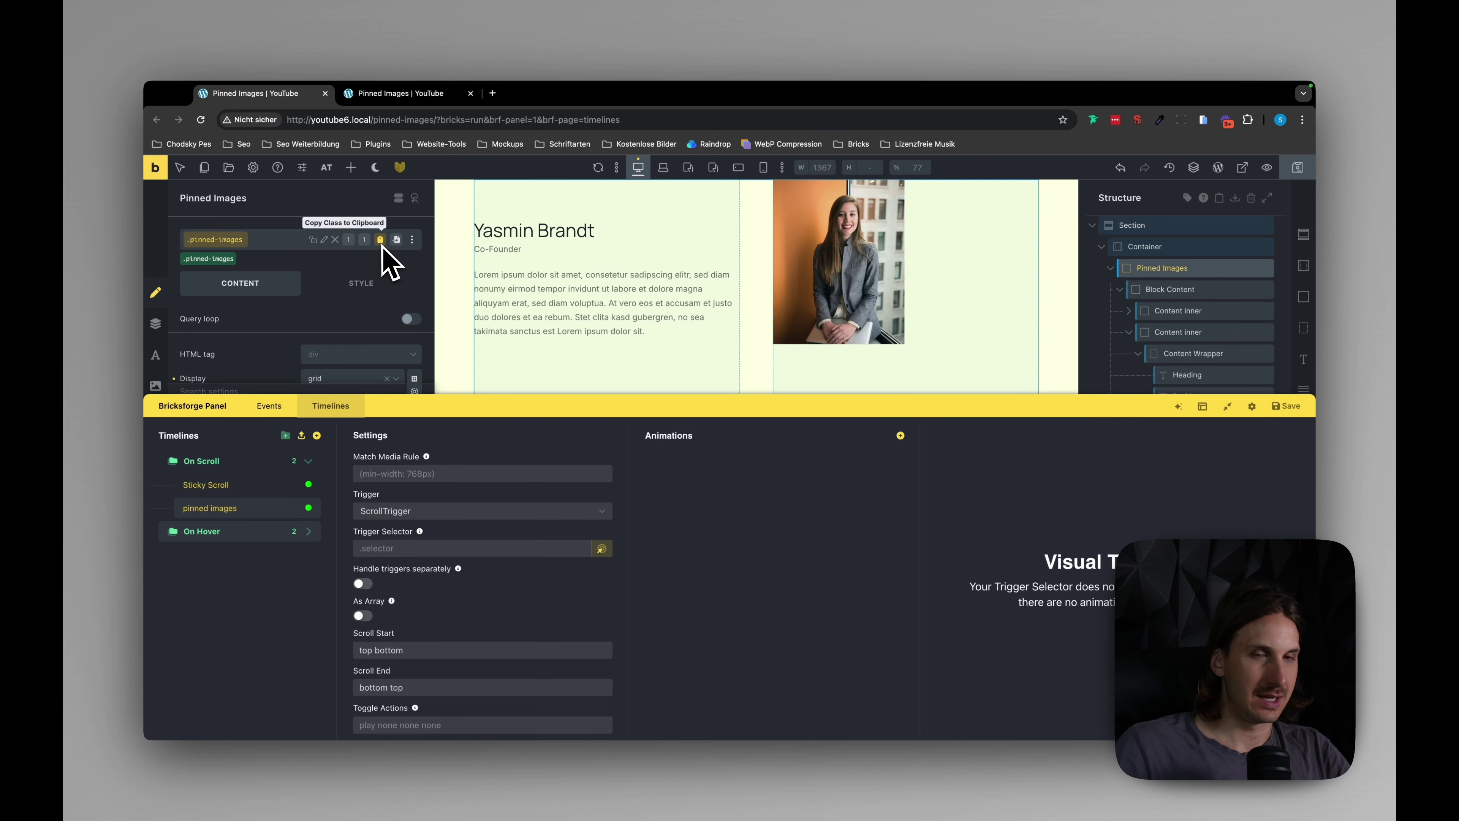
drag(1132, 385, 1130, 629)
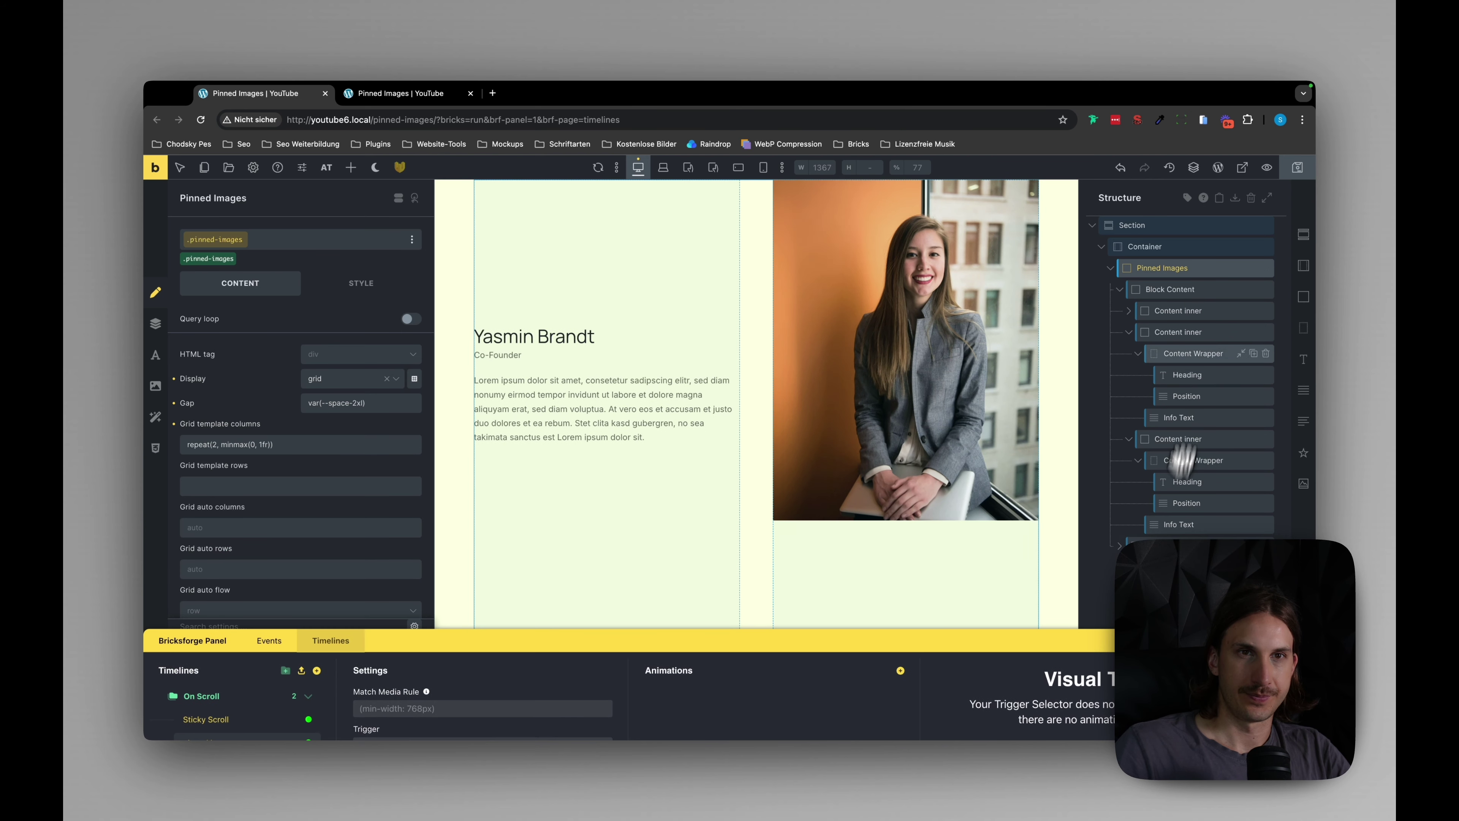
click(381, 240)
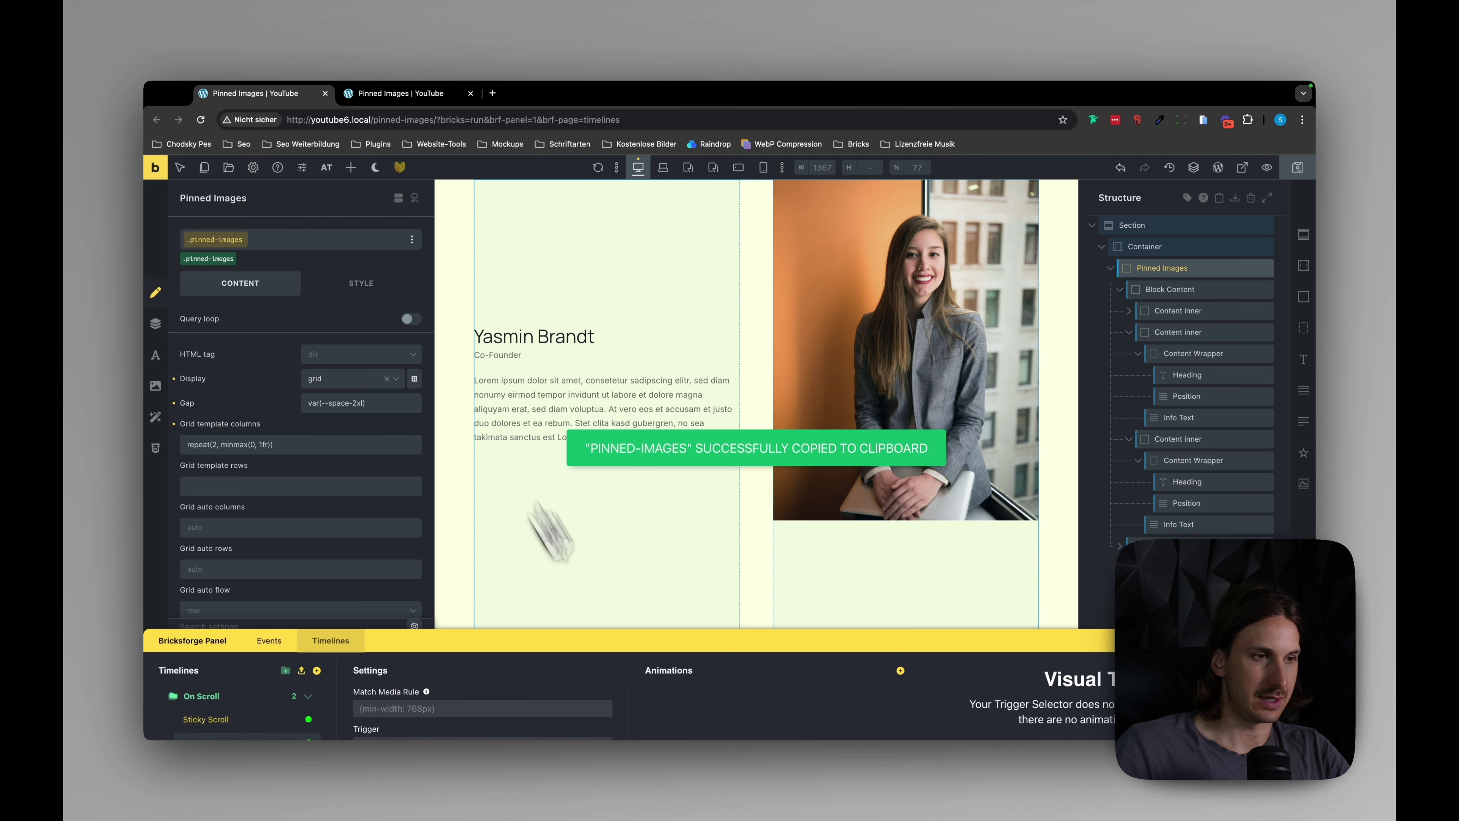
drag(592, 650, 590, 379)
click(437, 523)
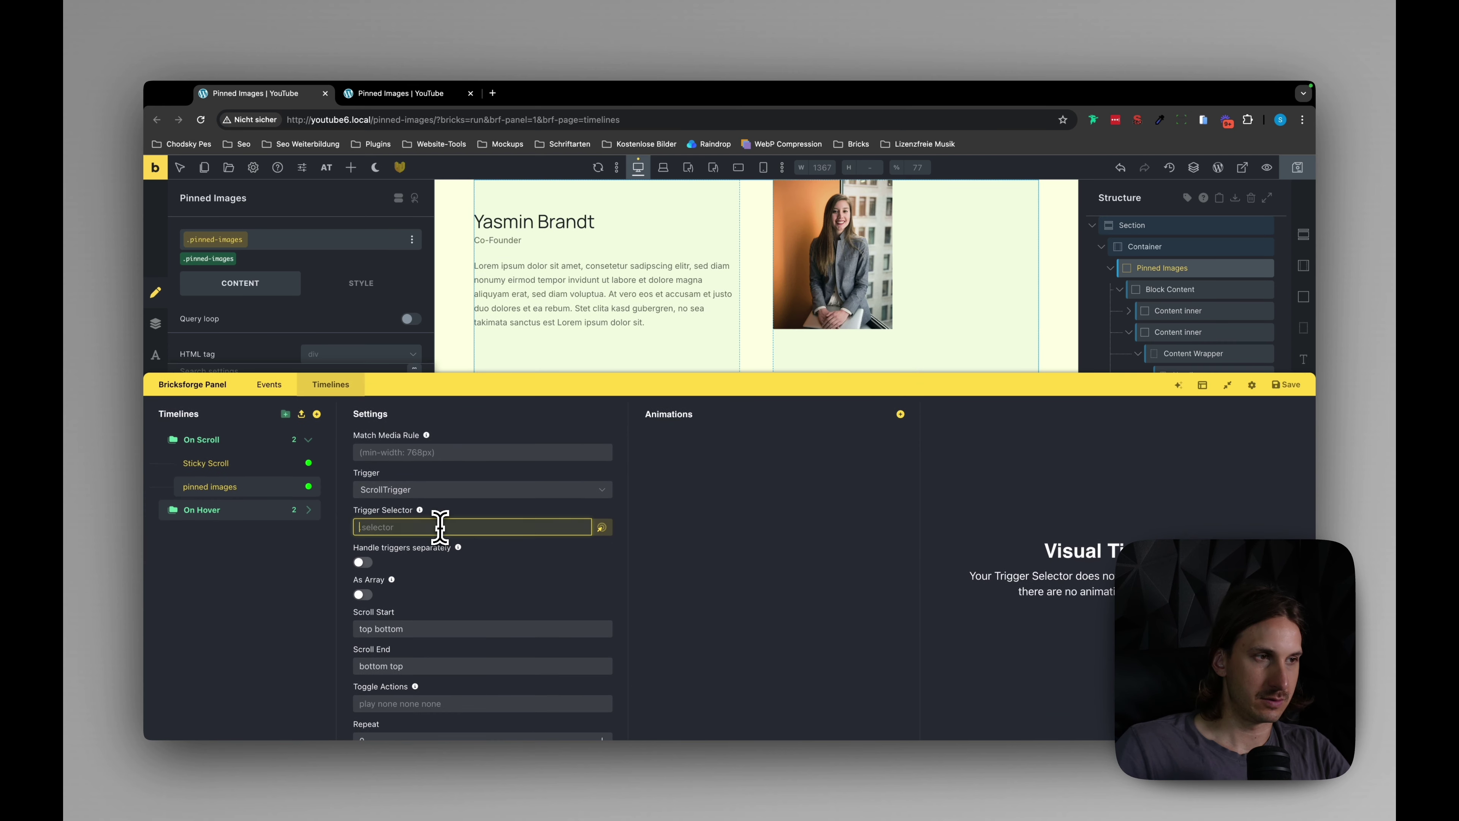
key(ctrl+v)
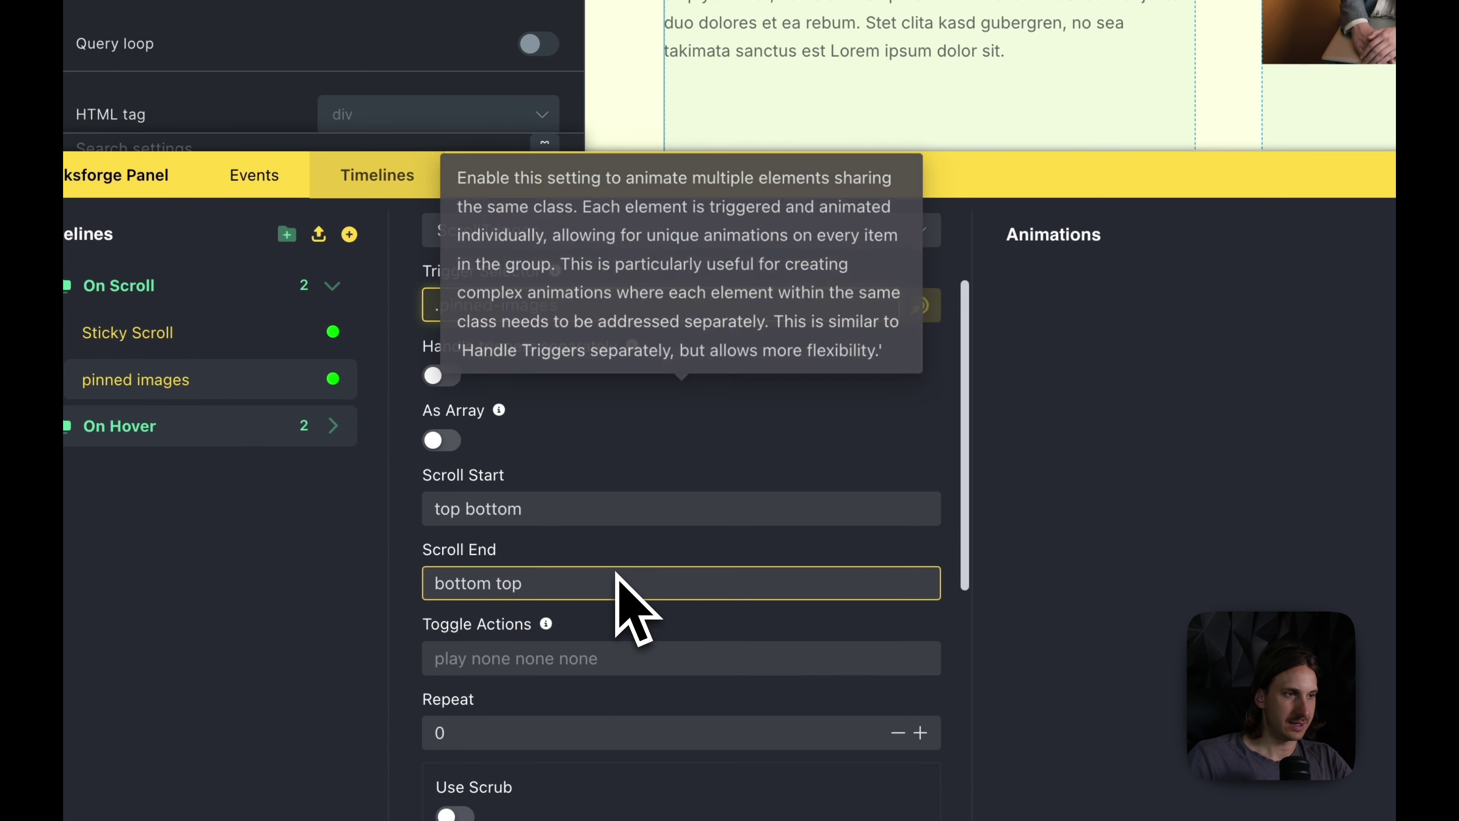
Set the timeline's Scroll Start to top 15%, checking the start position against the finished reference page.
click(544, 518)
double_click(493, 511)
drag(426, 509, 579, 506)
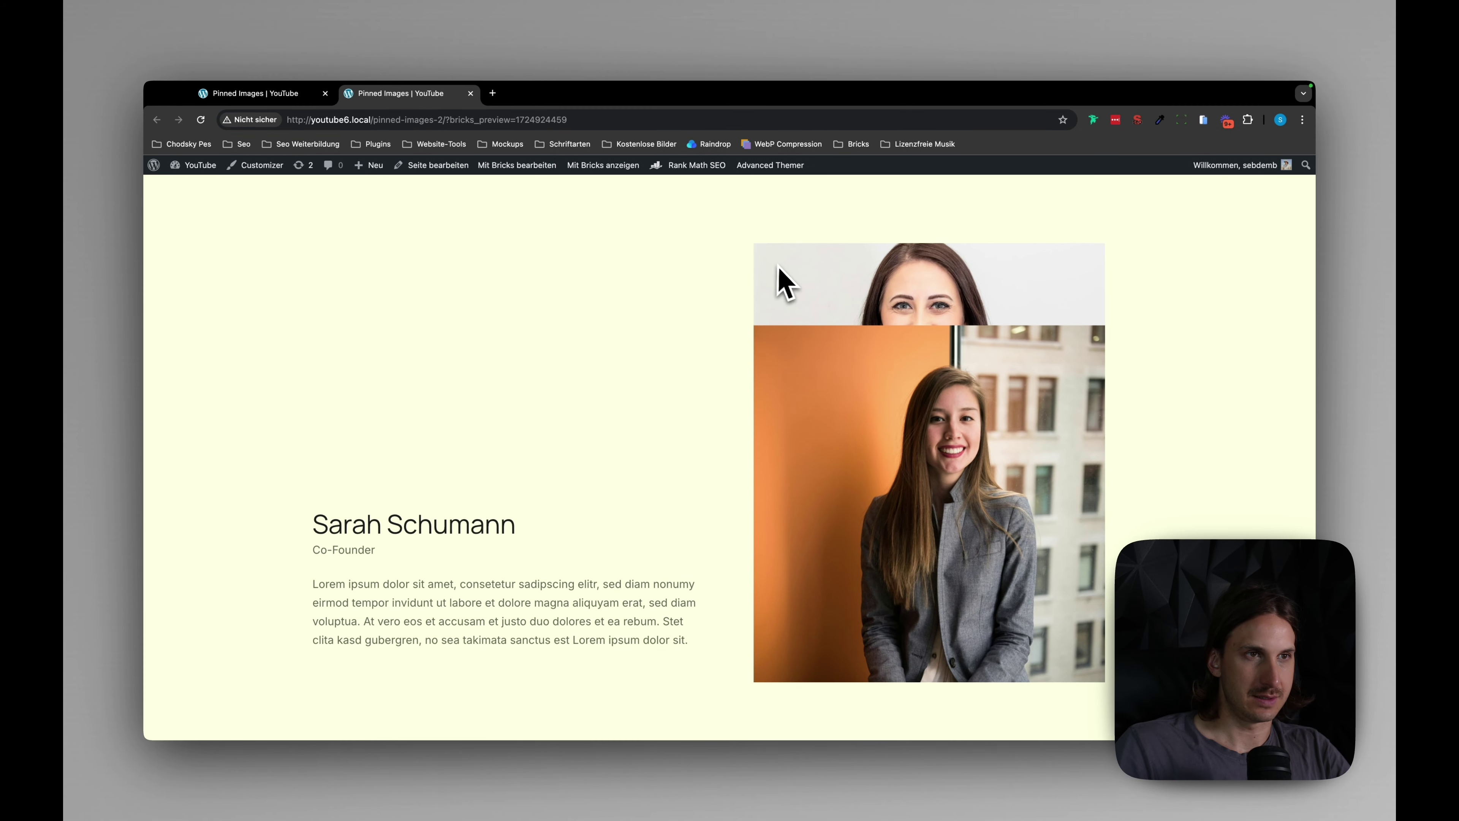
scroll(743, 297, up, 2)
scroll(743, 297, down, 2)
scroll(750, 283, up, 2)
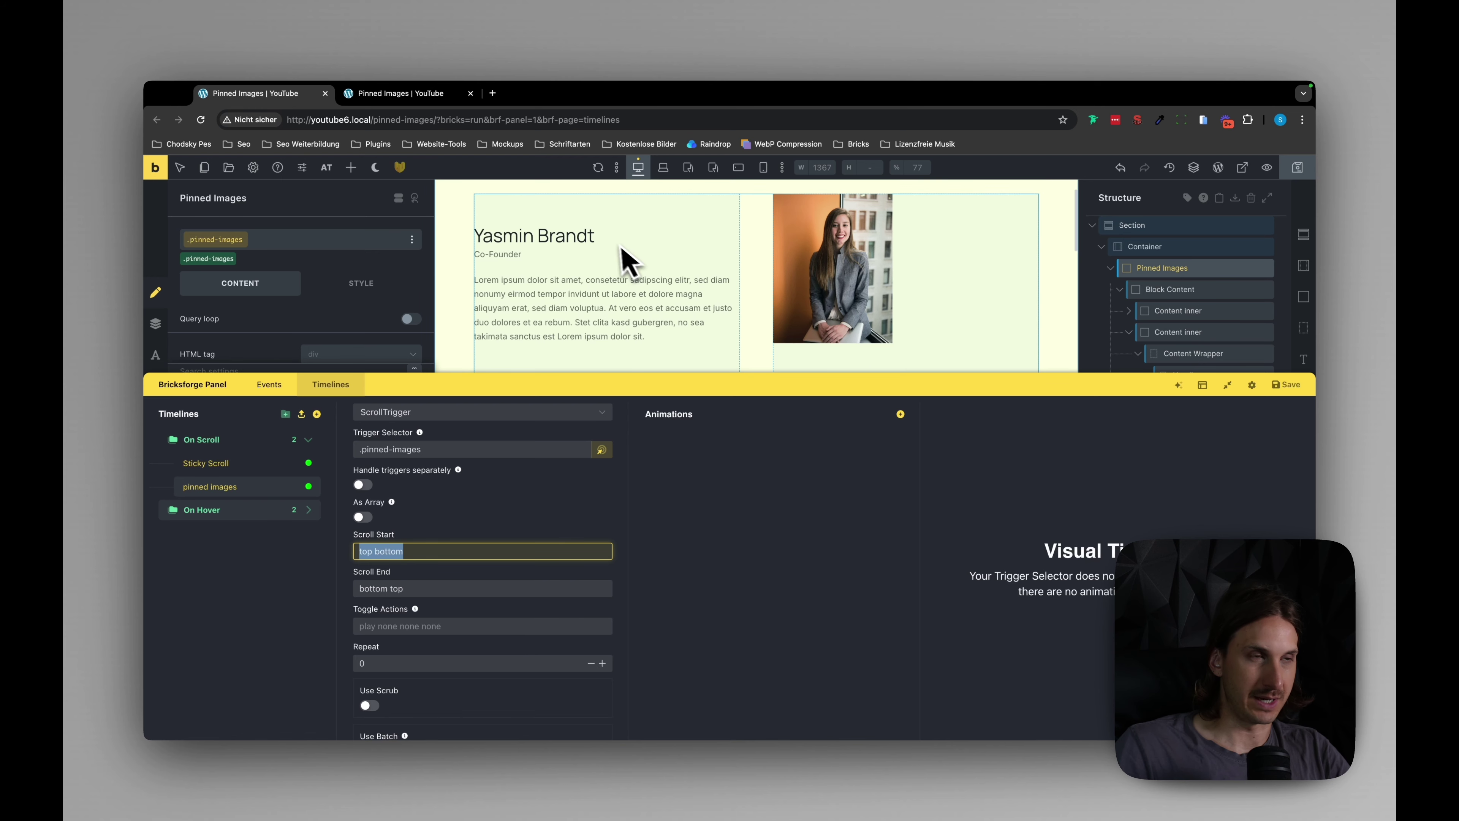
scroll(651, 265, up, 2)
text(top)
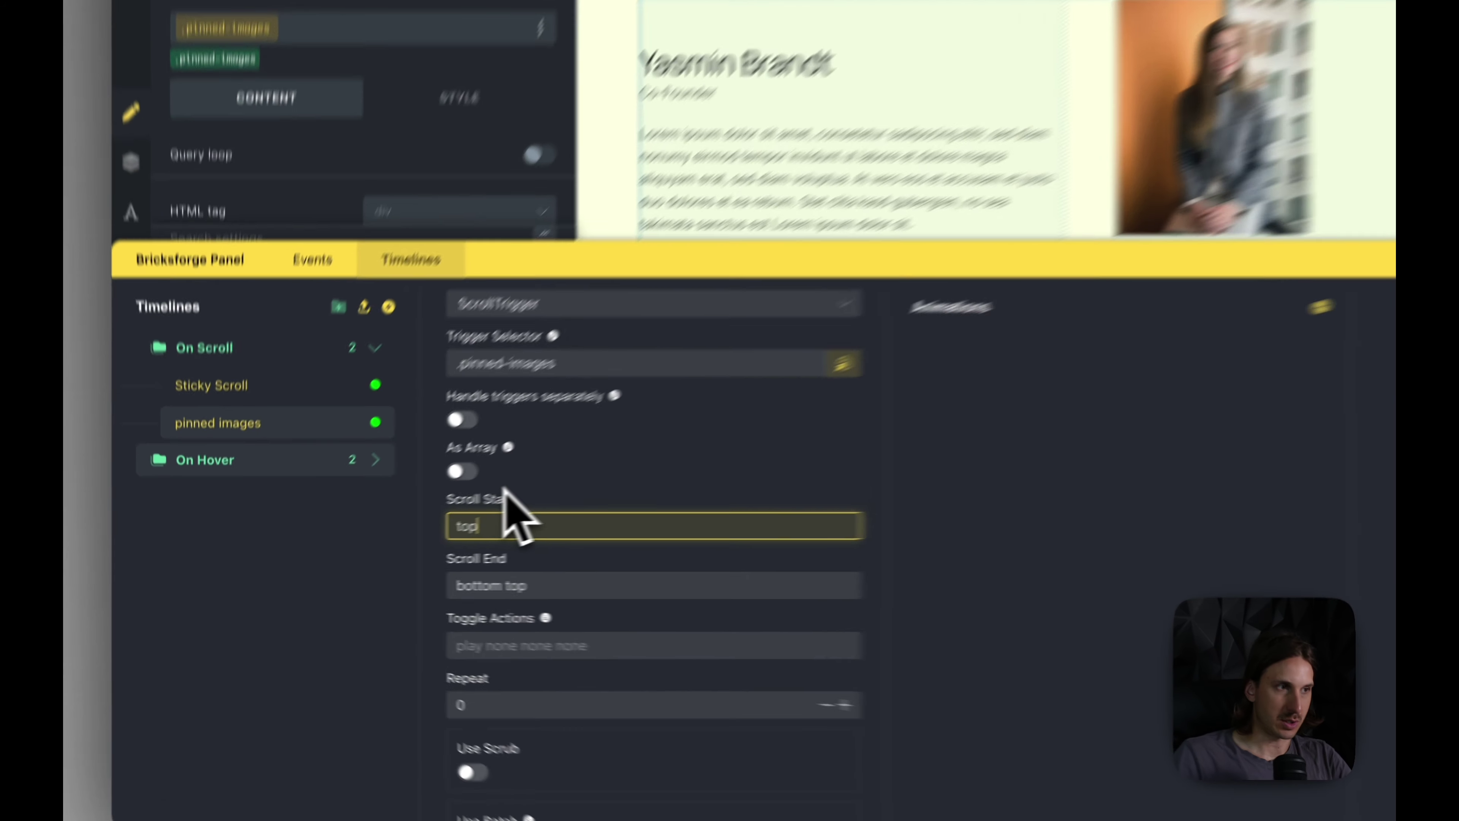
text( 15)
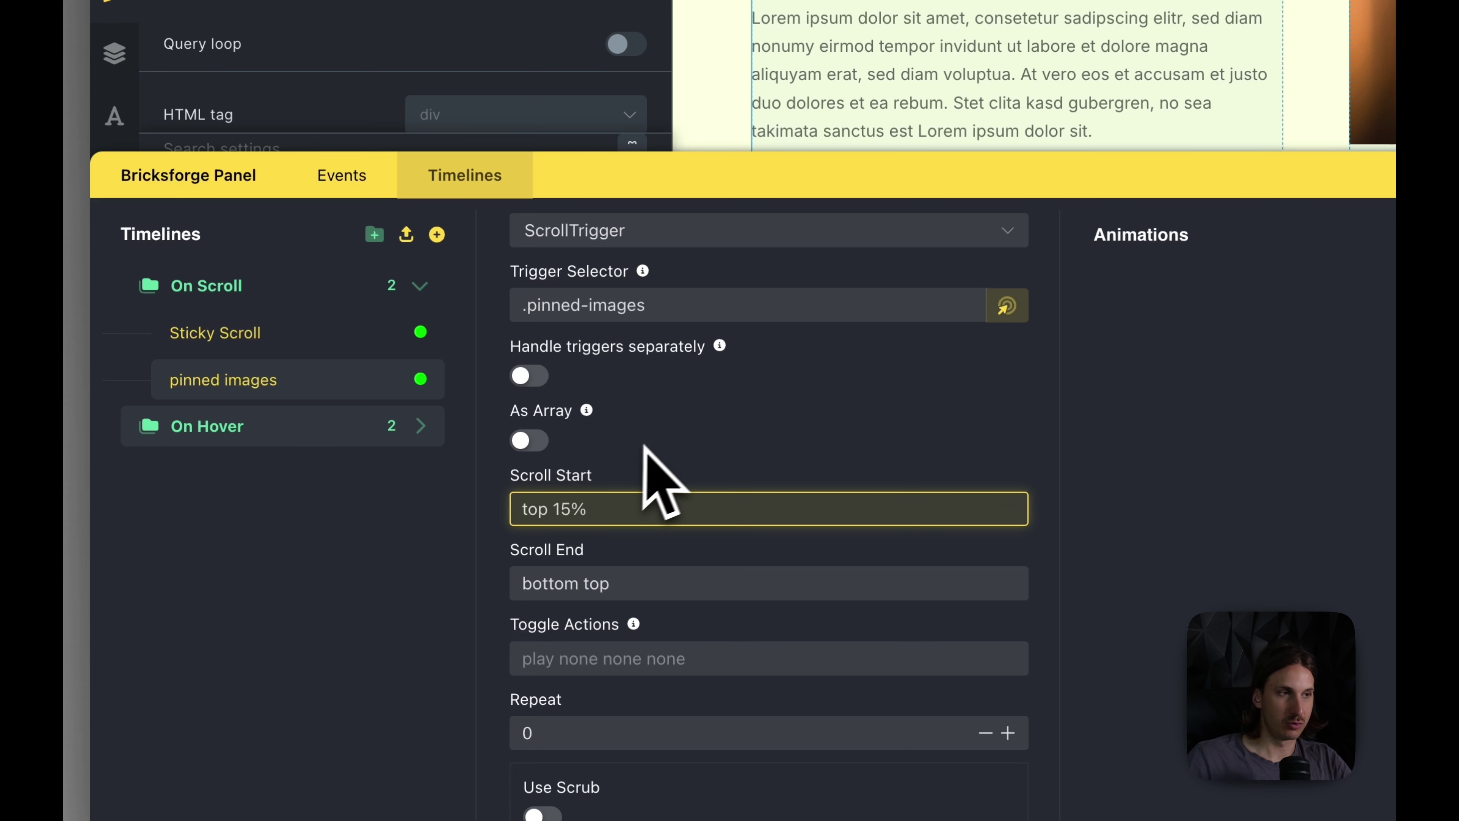
Set the timeline's Scroll End to bottom bottom and enable Use Scrub with a Smooth Scrub Value of 0.
triple_click(661, 578)
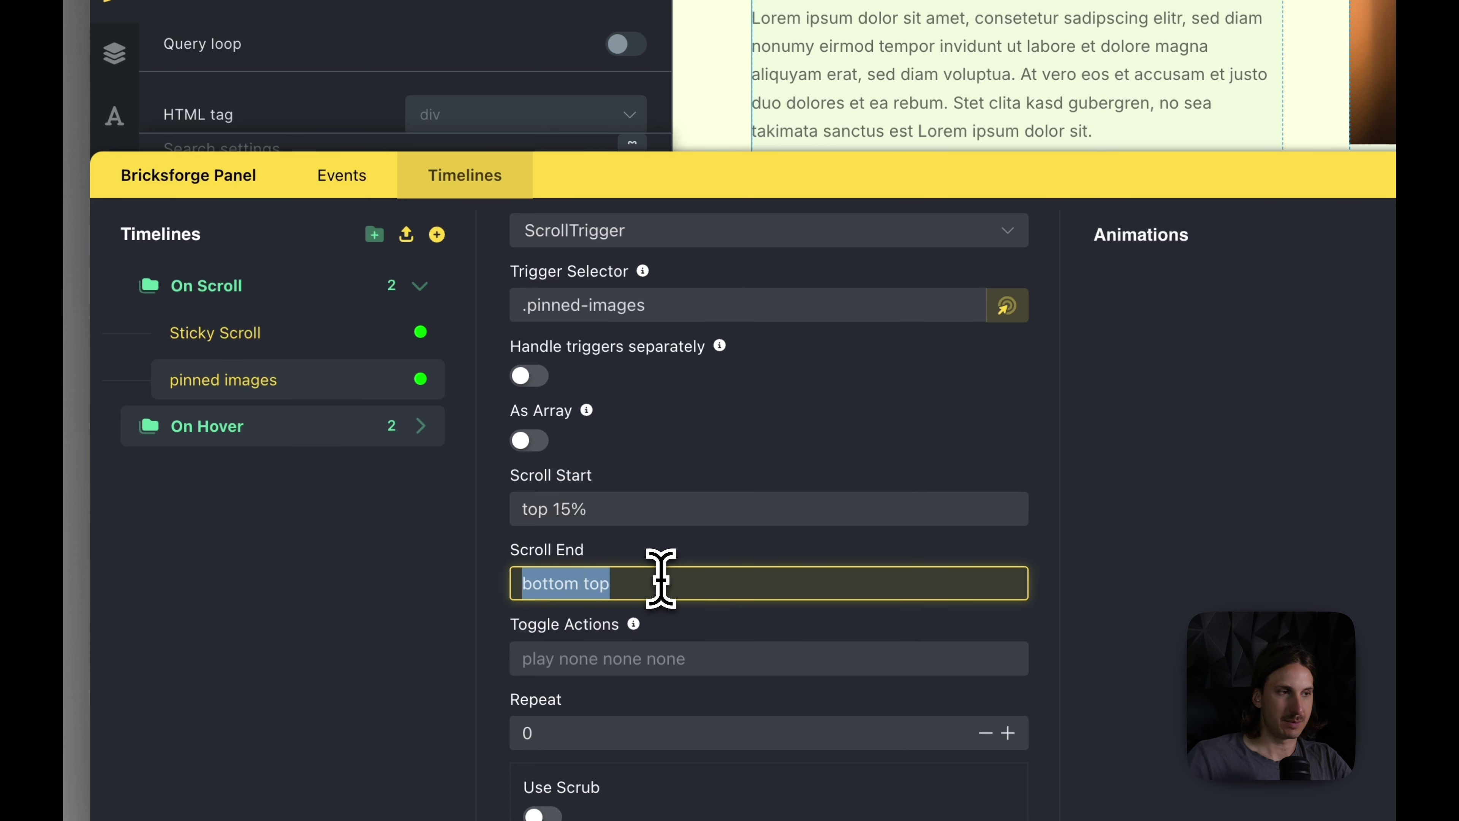
drag(585, 583, 606, 583)
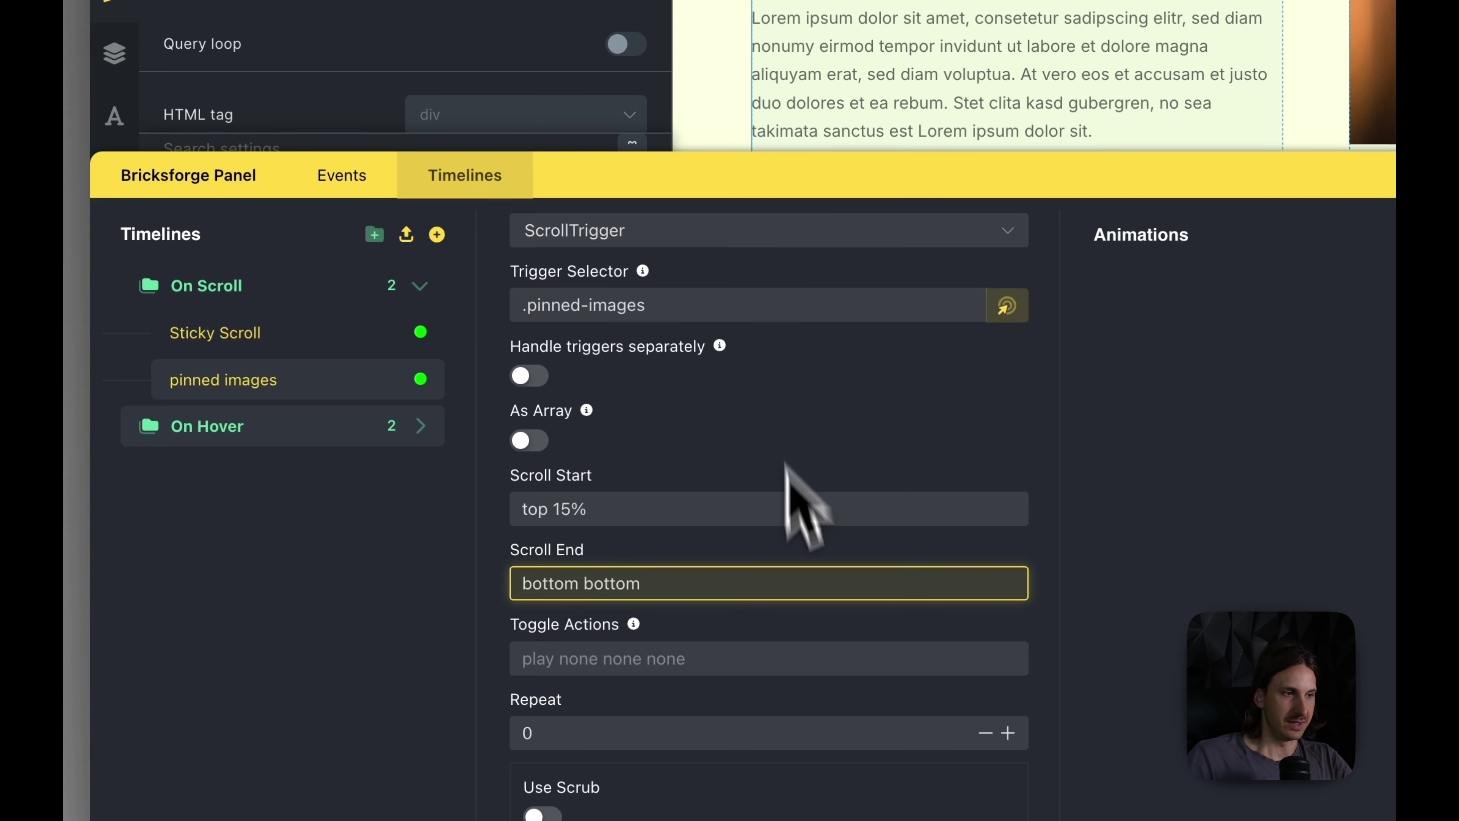
scroll(794, 437, down, 3)
scroll(786, 653, down, 2)
click(508, 499)
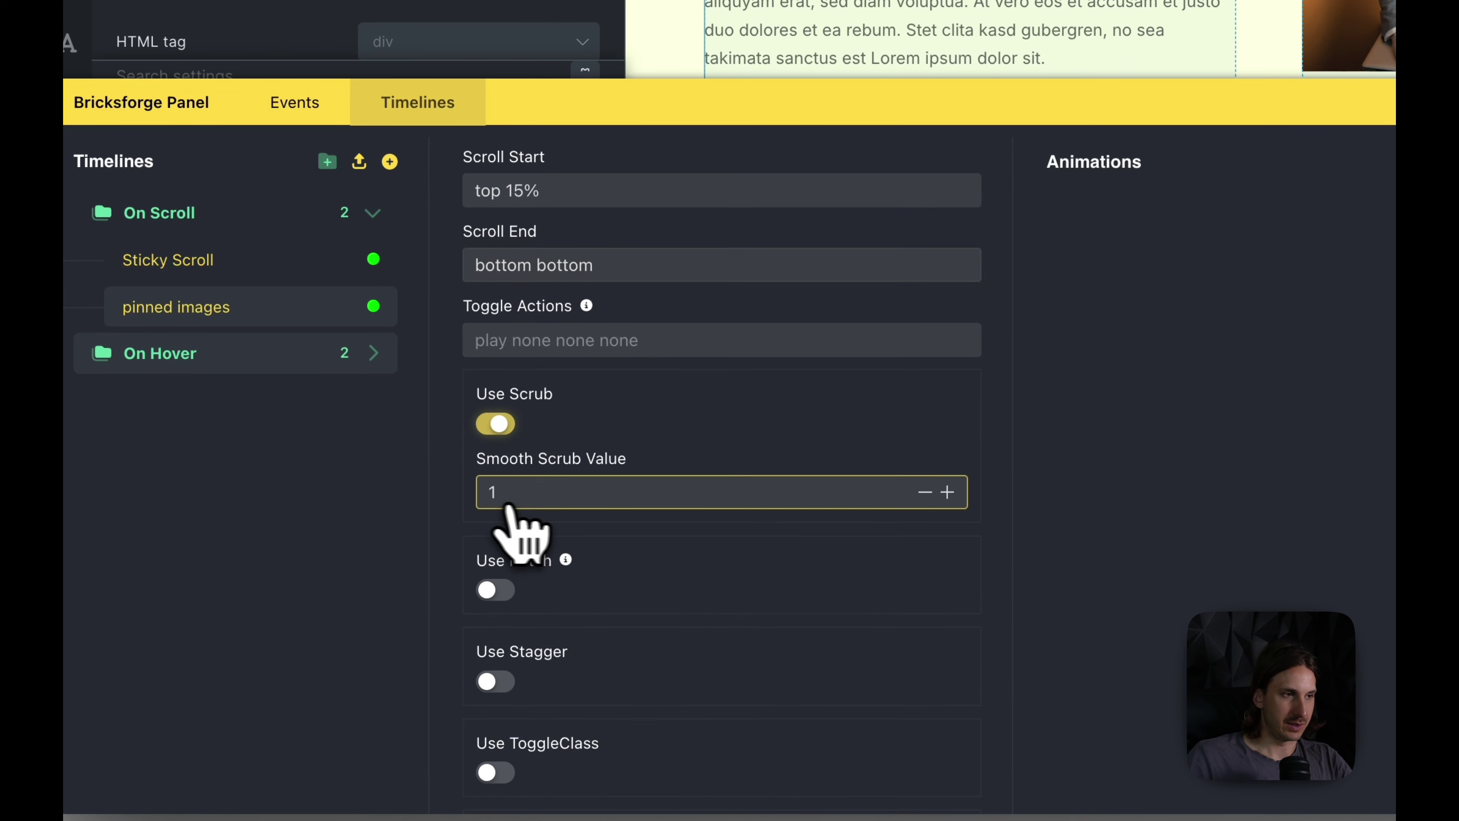
scroll(603, 526, down, 1)
scroll(626, 500, down, 2)
double_click(607, 371)
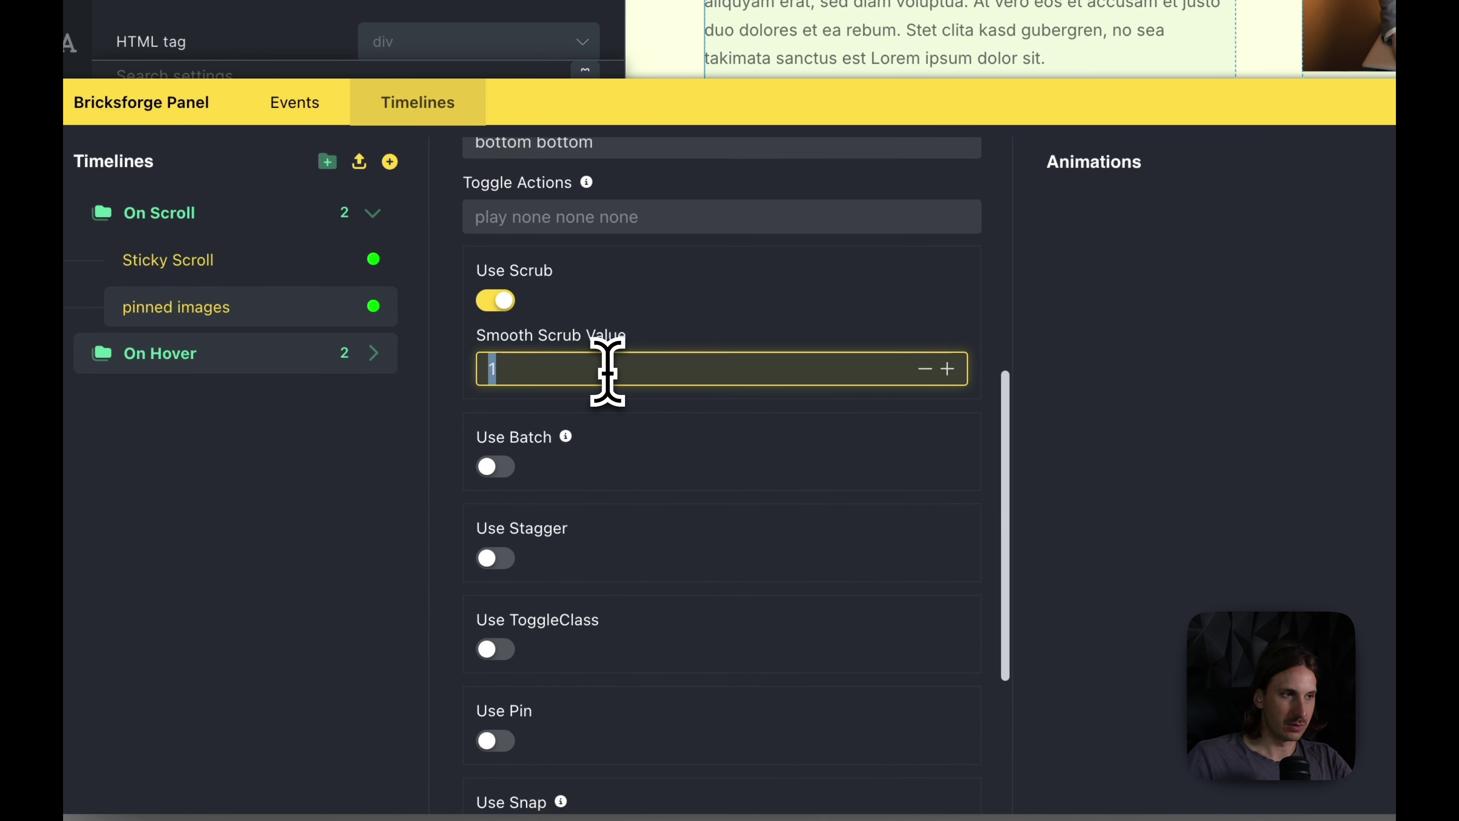
text(0)
scroll(770, 517, down, 1)
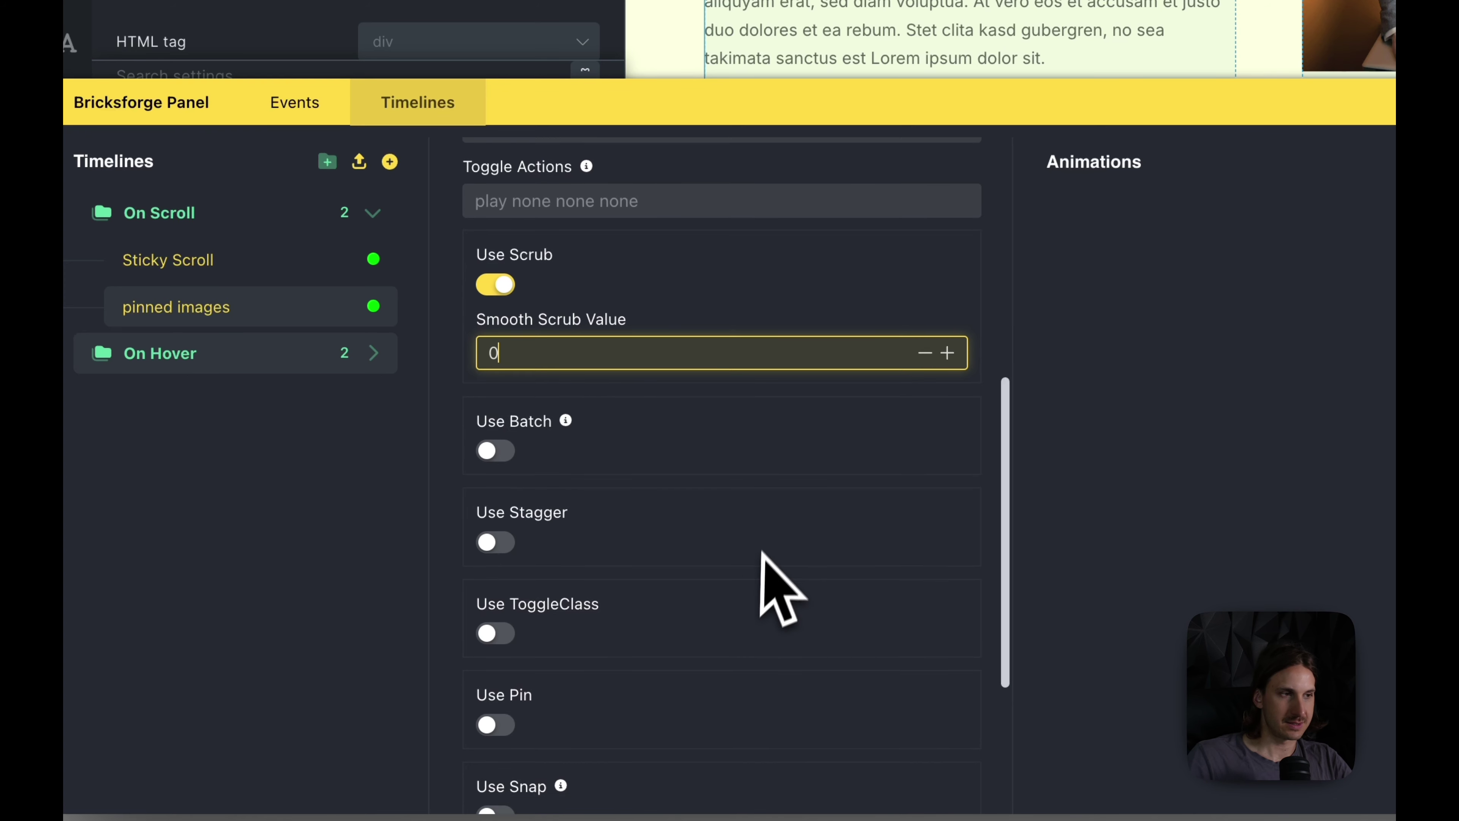
Enable Use Pin on the timeline and target the Block Images element's copied class, .pinned-images__block-images.
scroll(704, 574, down, 6)
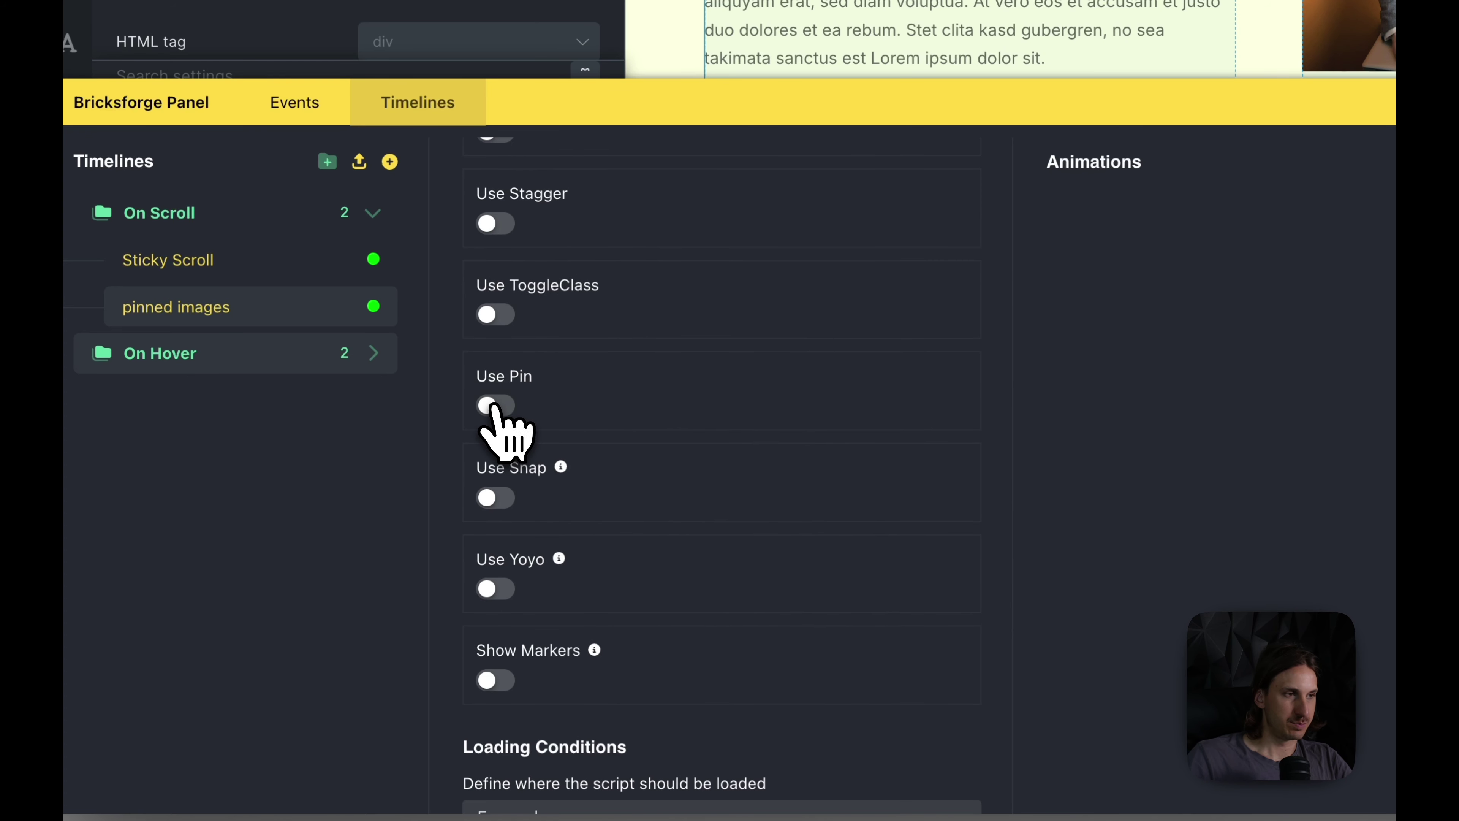
click(497, 406)
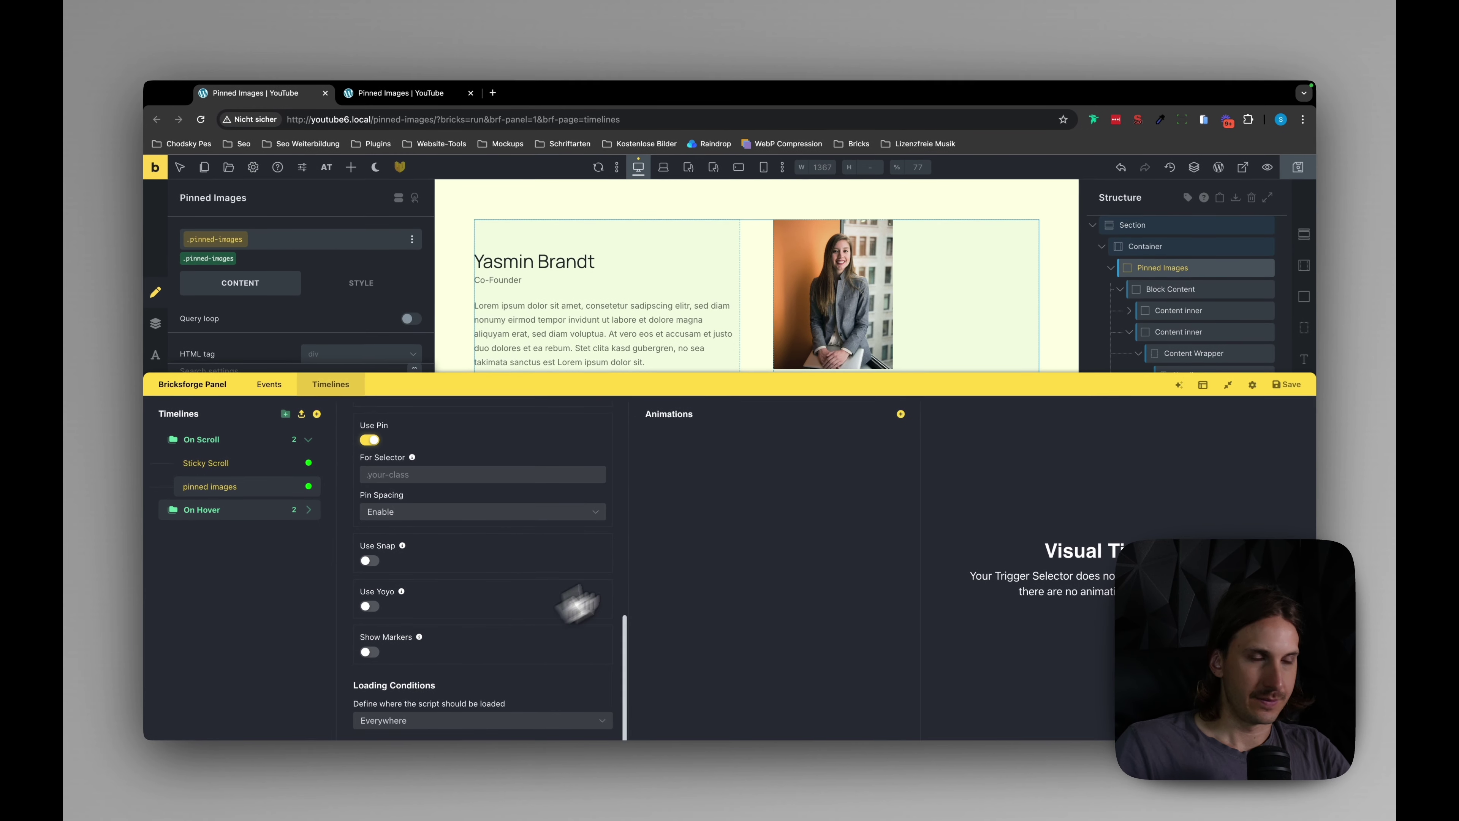
drag(844, 388, 827, 490)
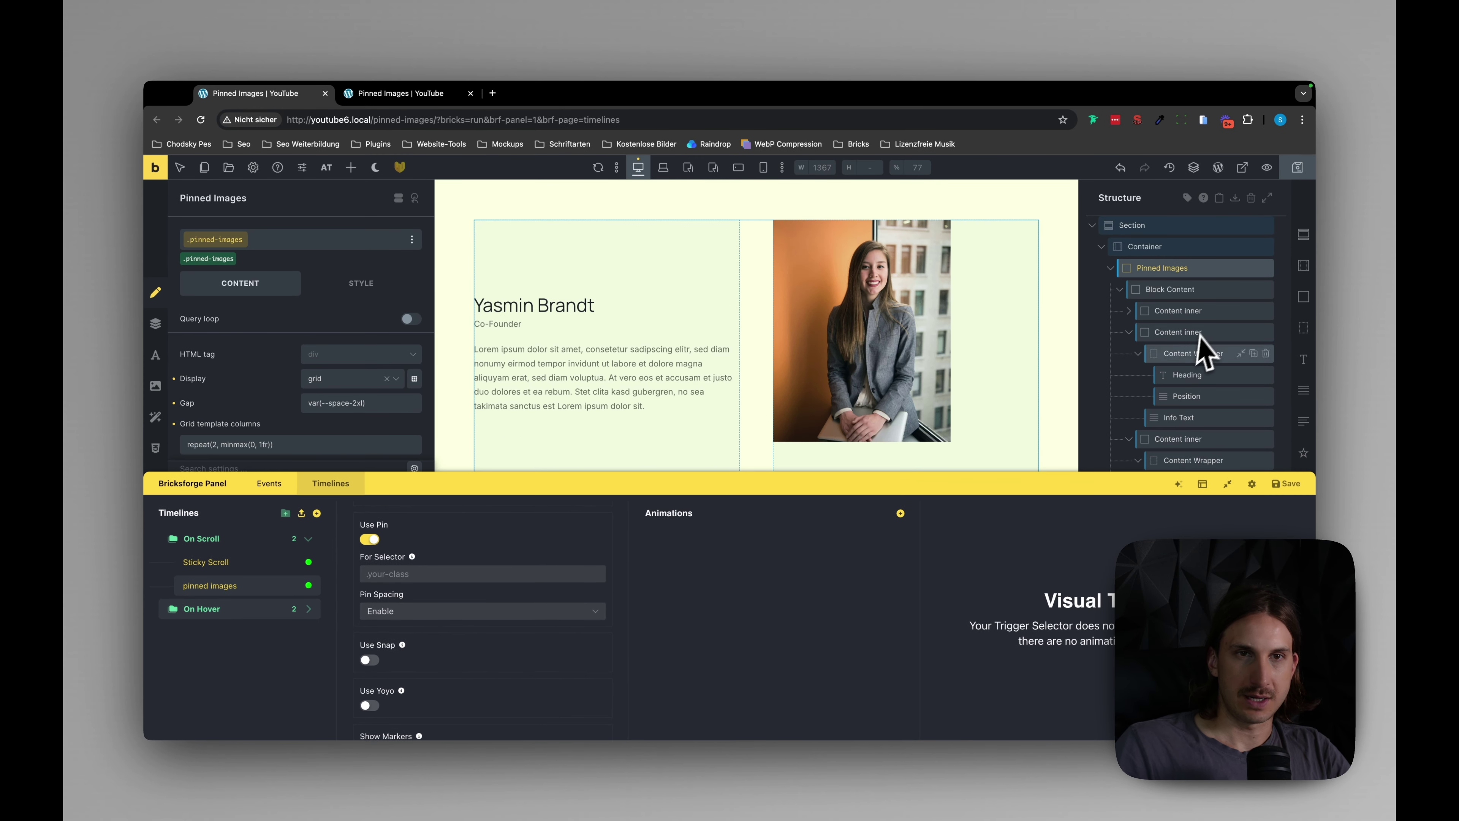
click(1129, 332)
click(1143, 334)
click(1129, 353)
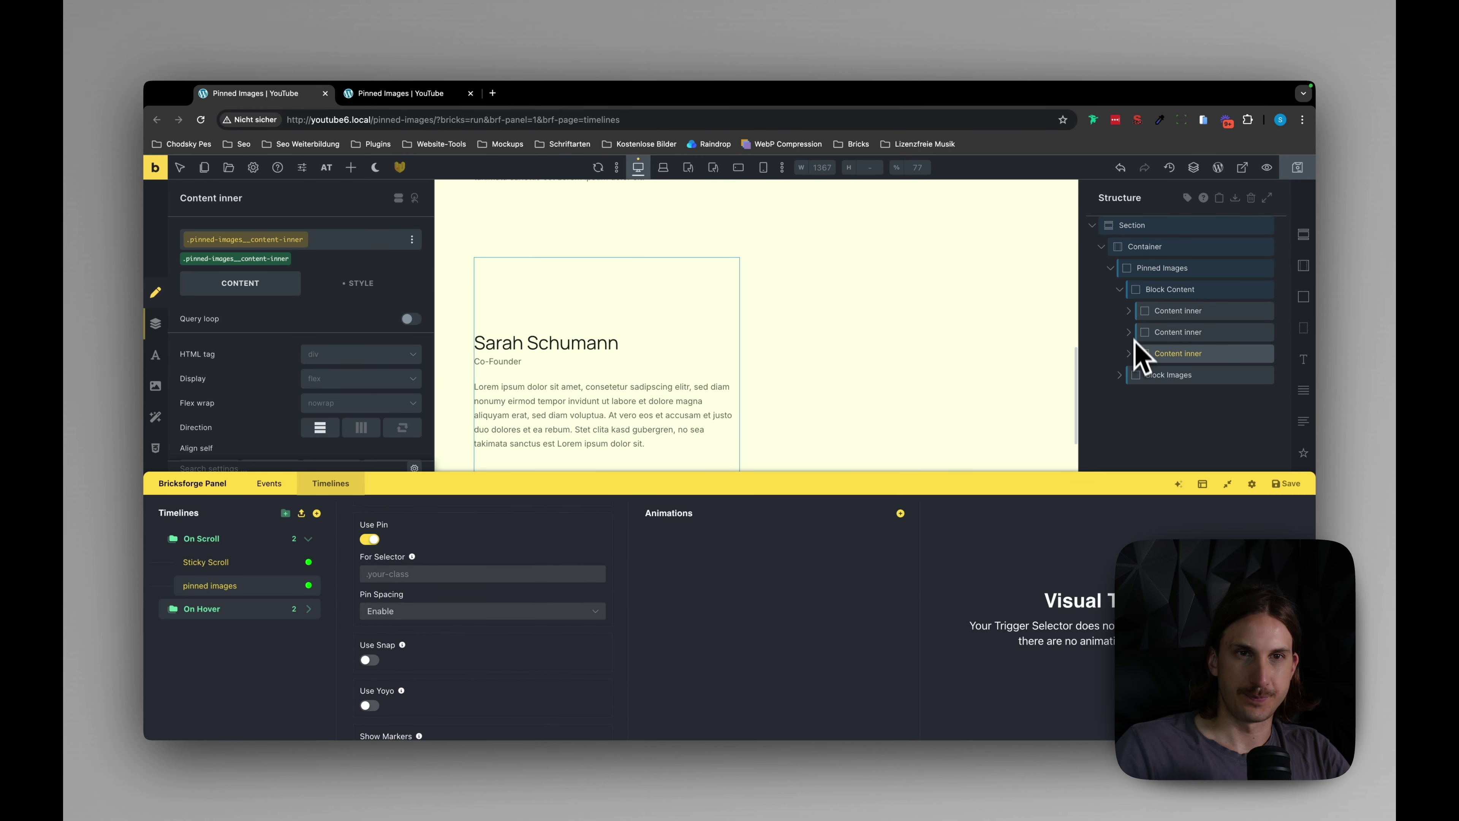
click(1119, 289)
click(1170, 314)
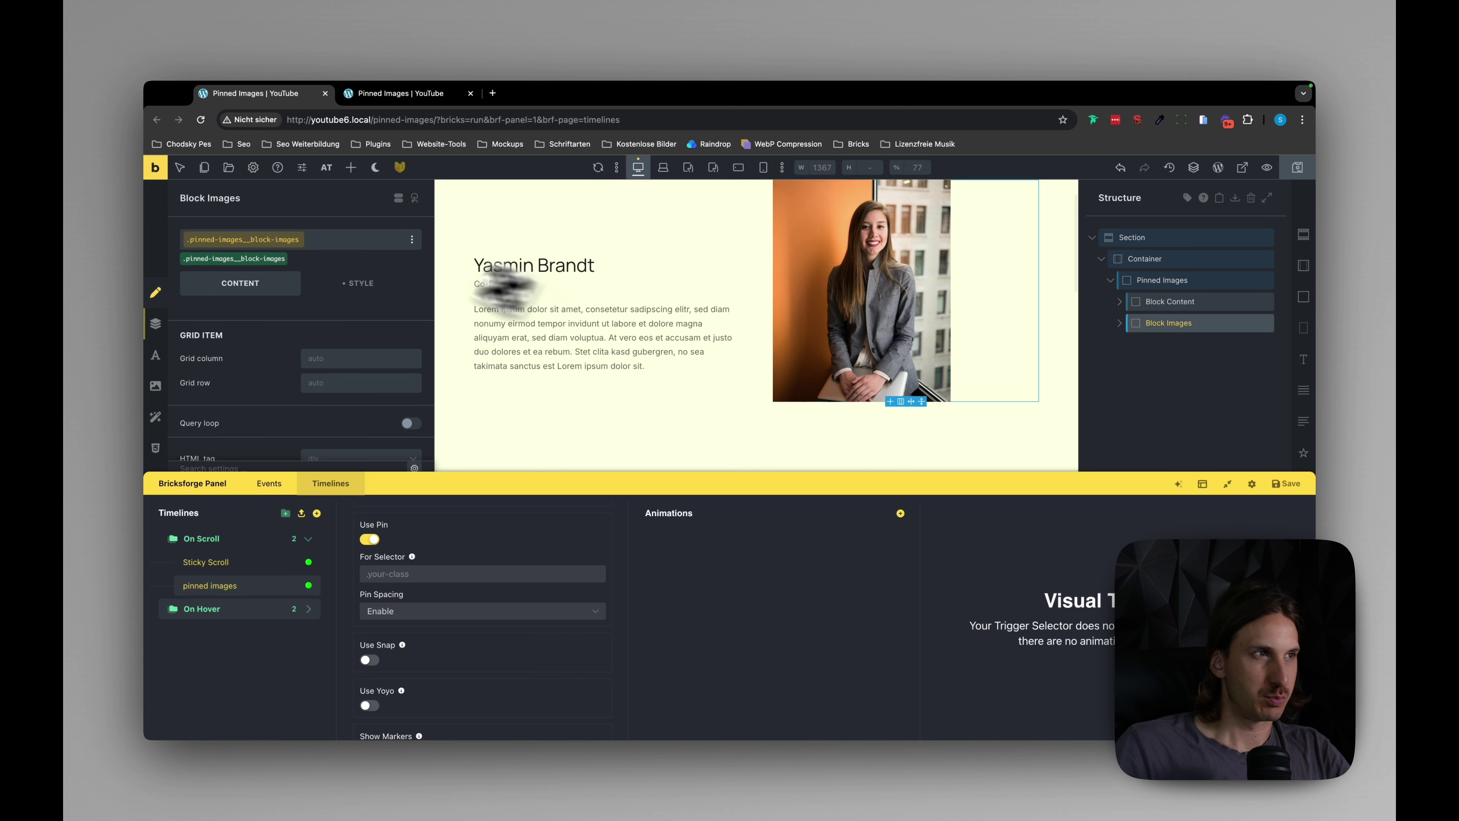
click(379, 239)
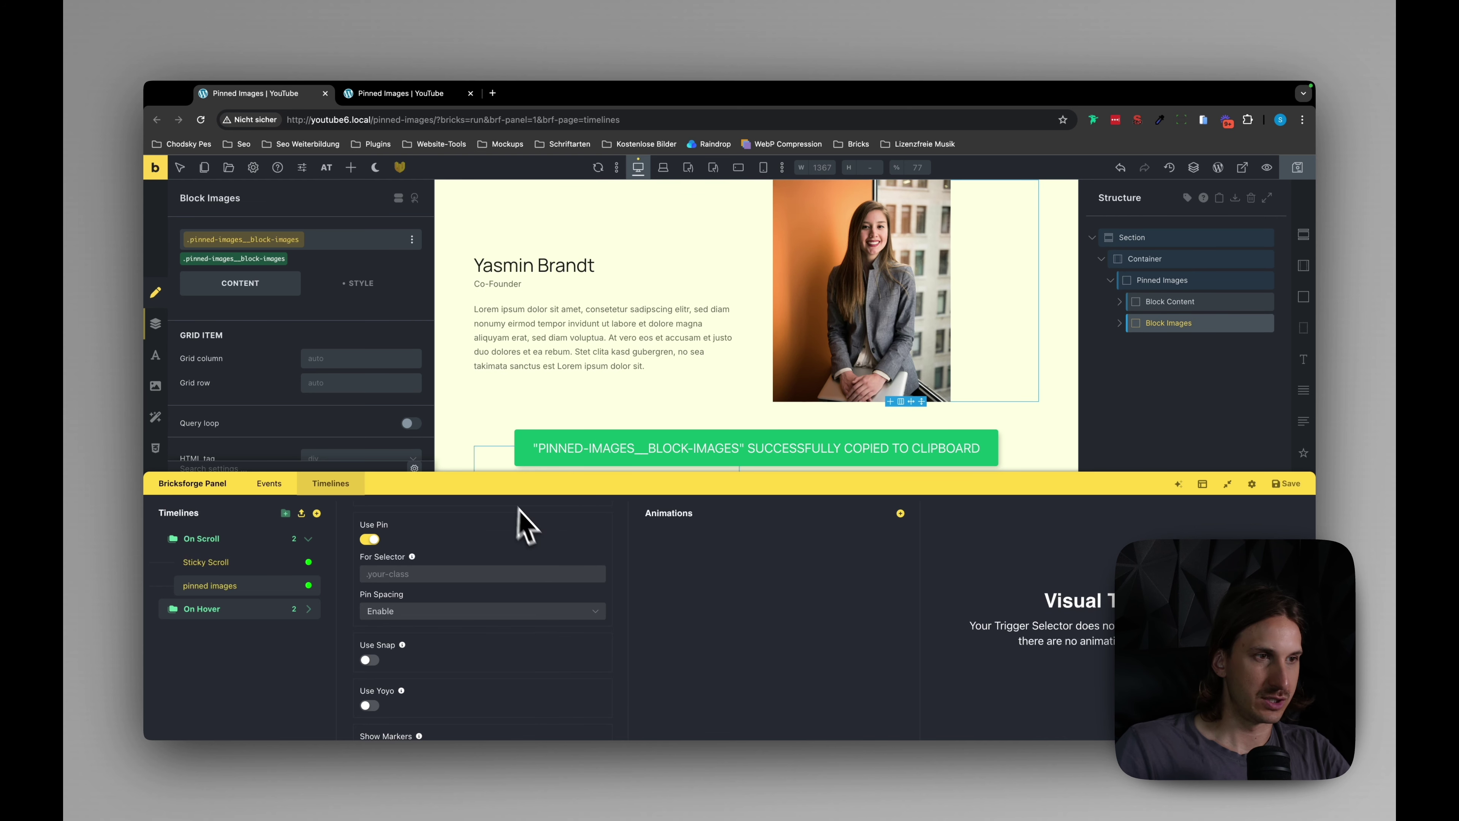
drag(481, 483, 492, 371)
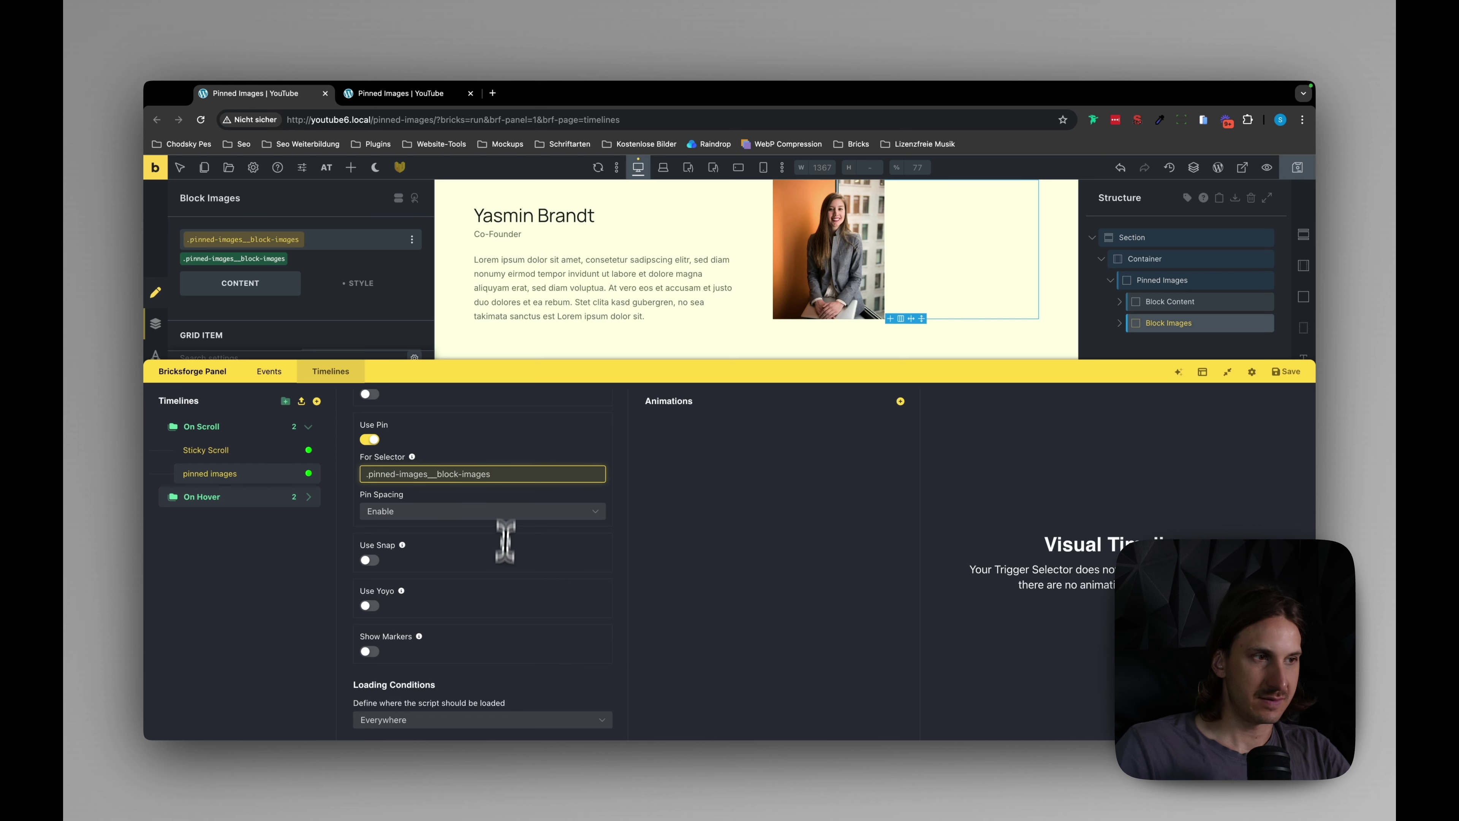
scroll(517, 621, up, 2)
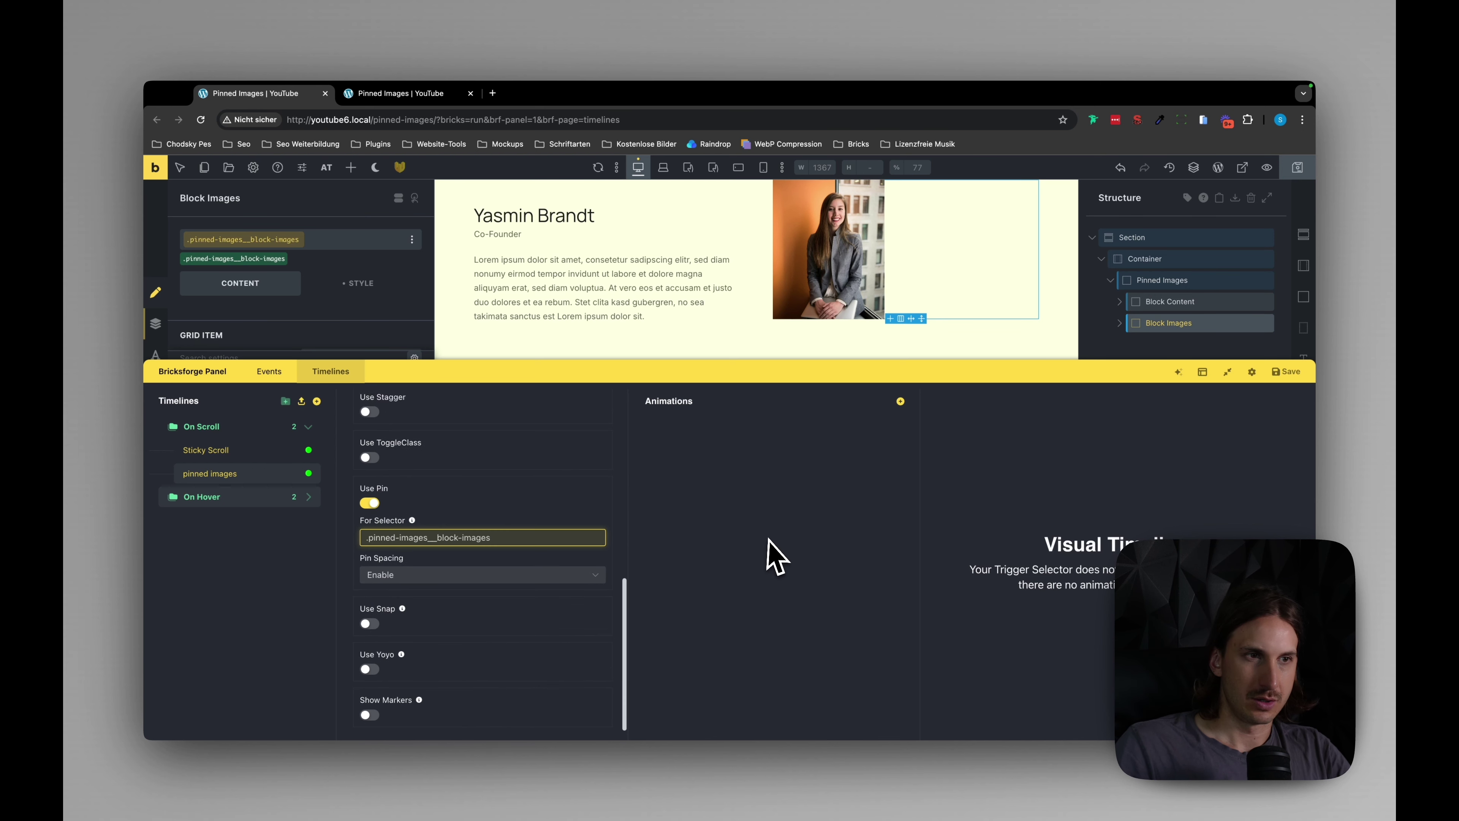
Add an animation to the pinned images timeline and expand its settings.
click(901, 401)
drag(870, 373, 903, 523)
click(786, 597)
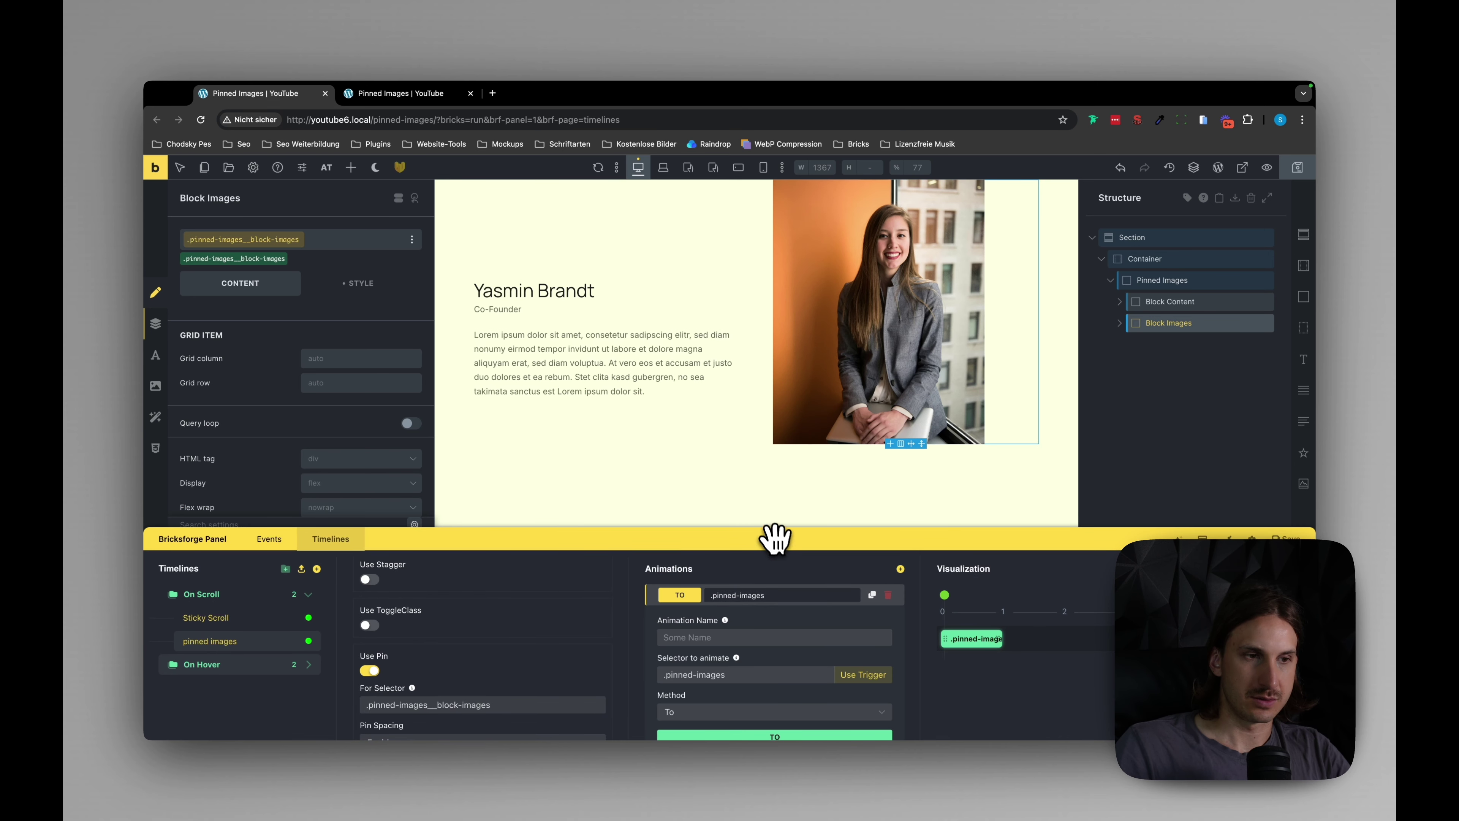
drag(765, 538, 775, 460)
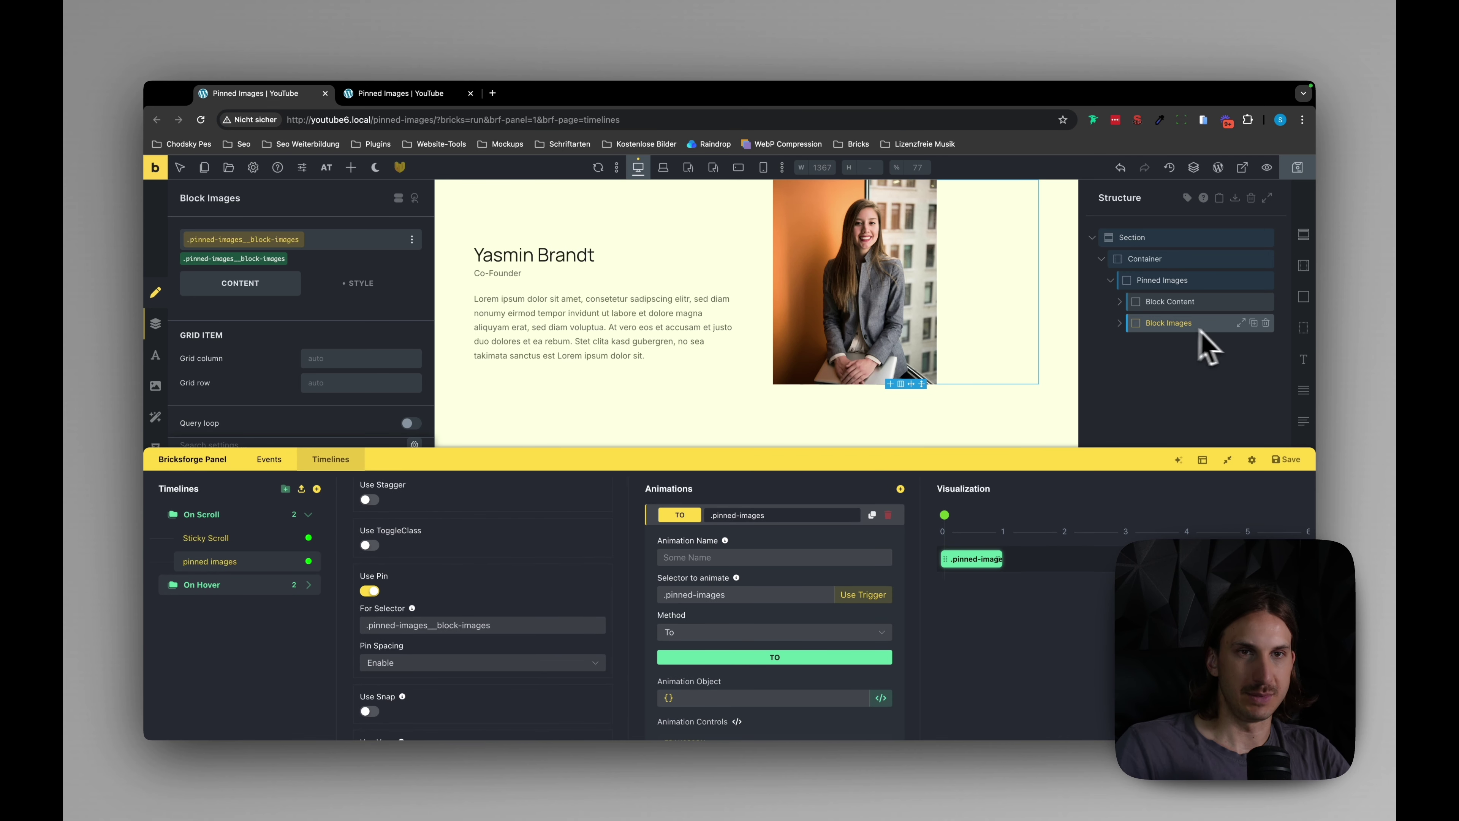
Copy the second image's animation class and set the animation's selector to .pinned-images__image--animation.
click(1119, 323)
click(1166, 348)
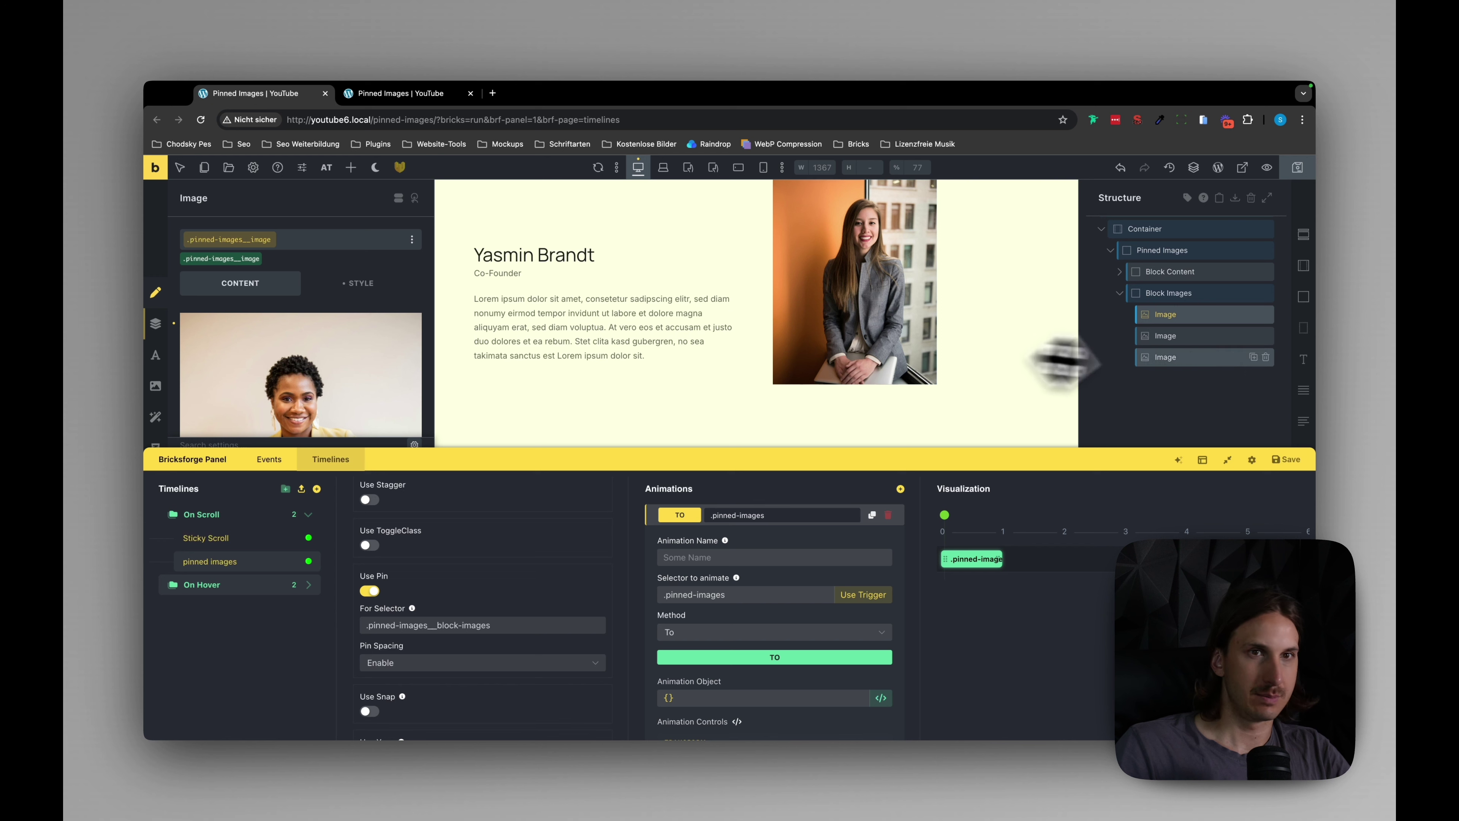
click(1189, 342)
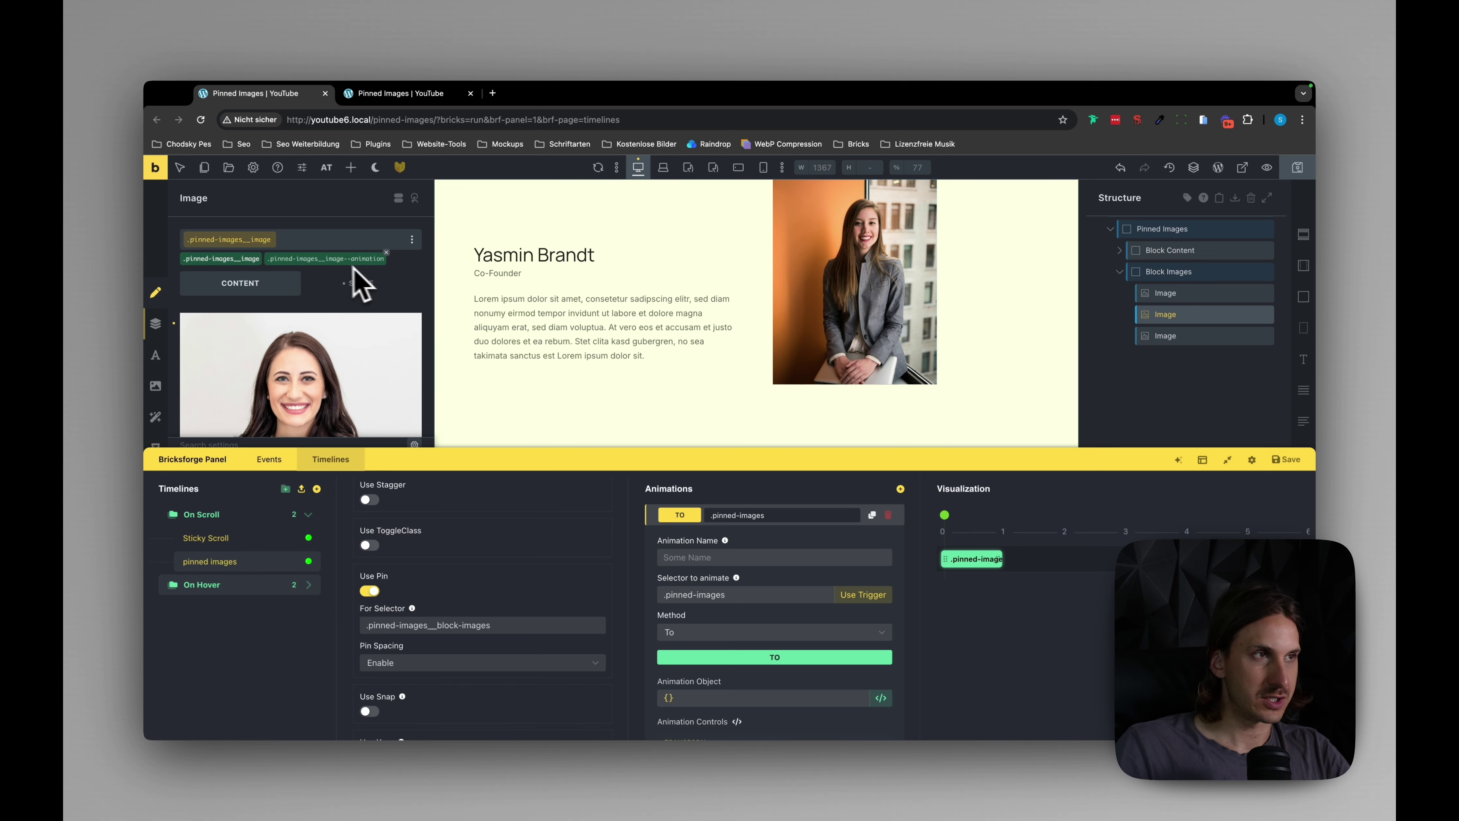
drag(1185, 307, 1179, 329)
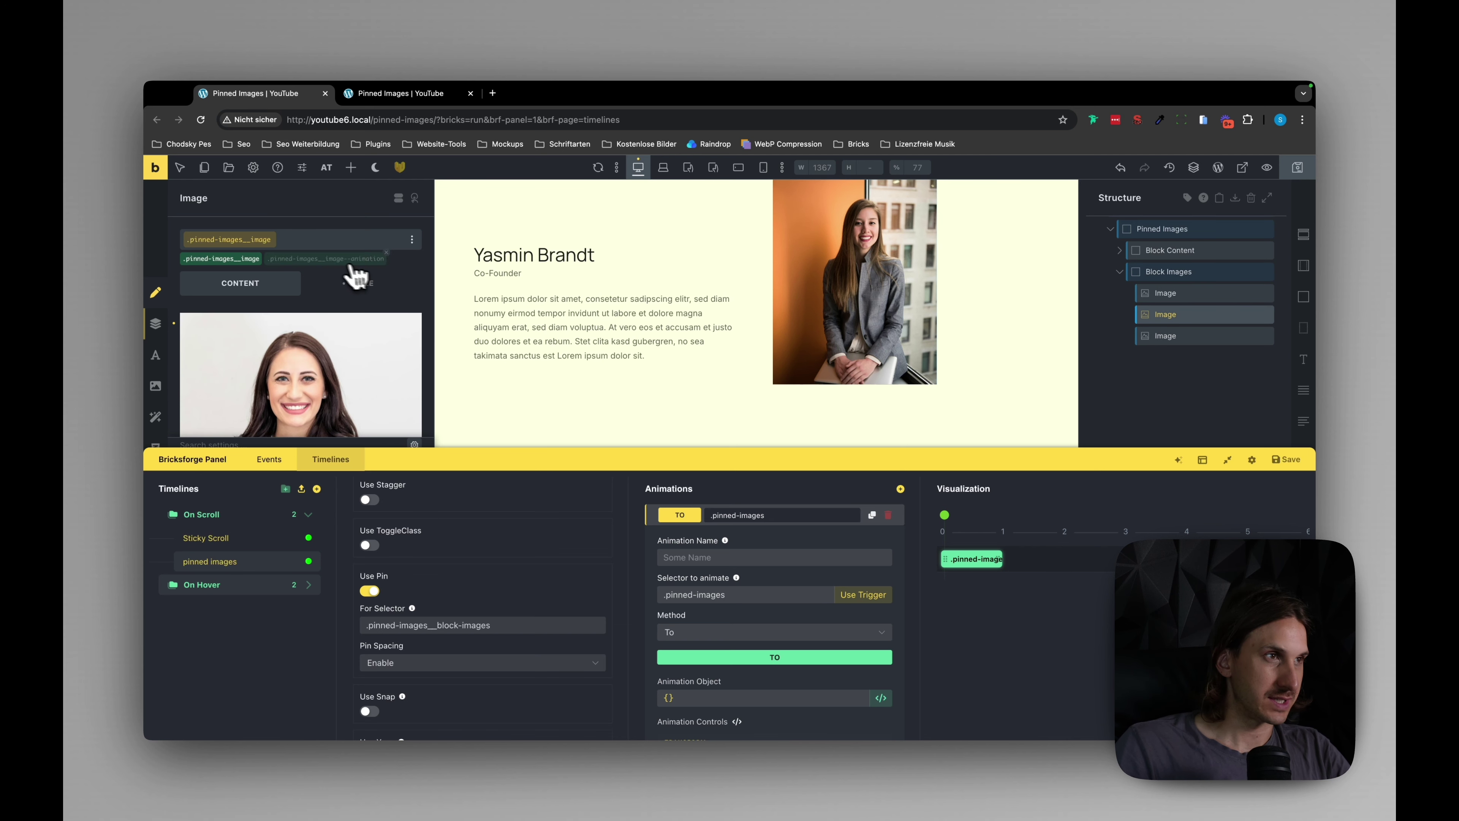
click(383, 239)
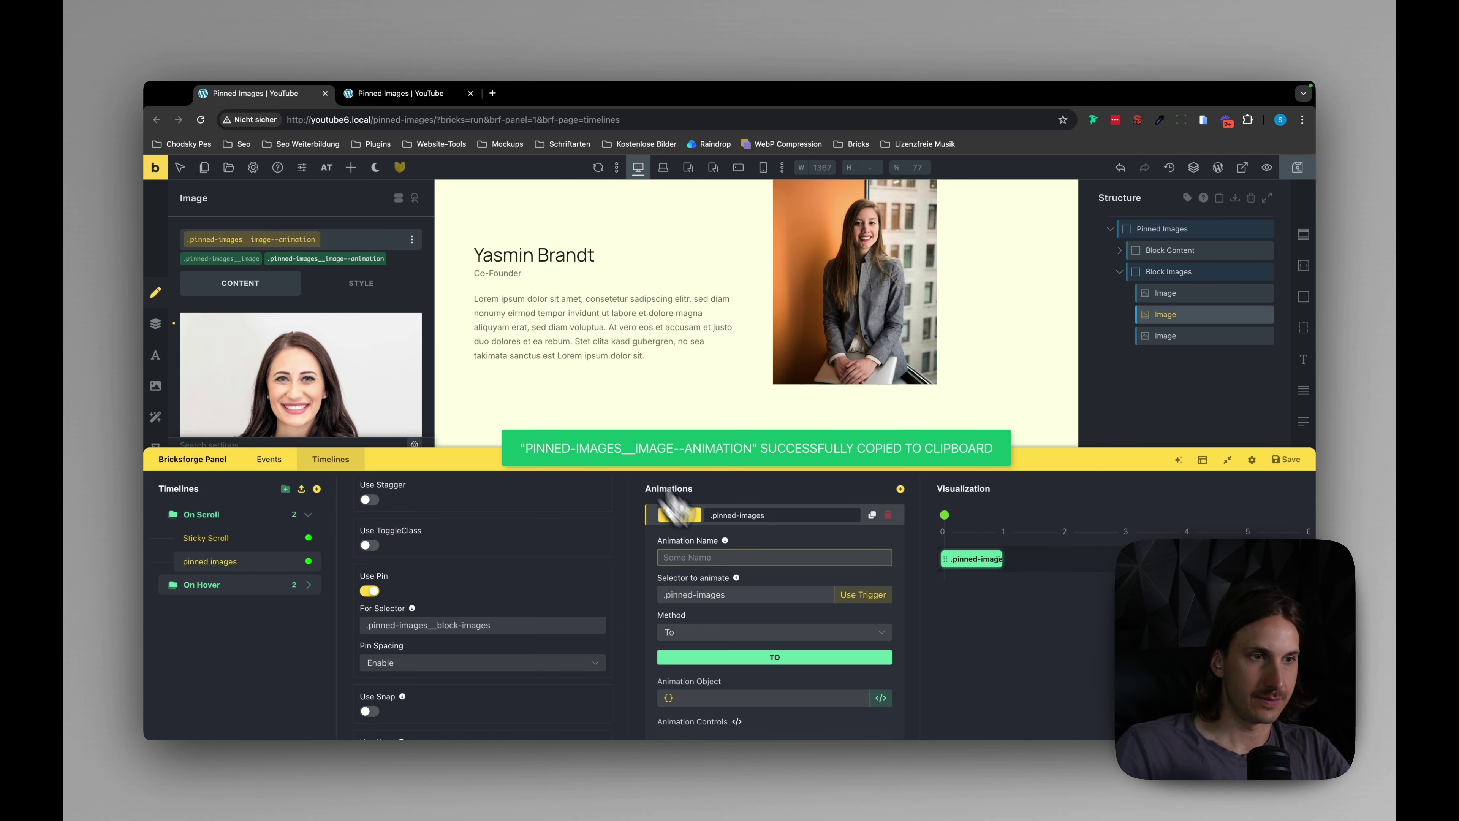
scroll(808, 661, down, 2)
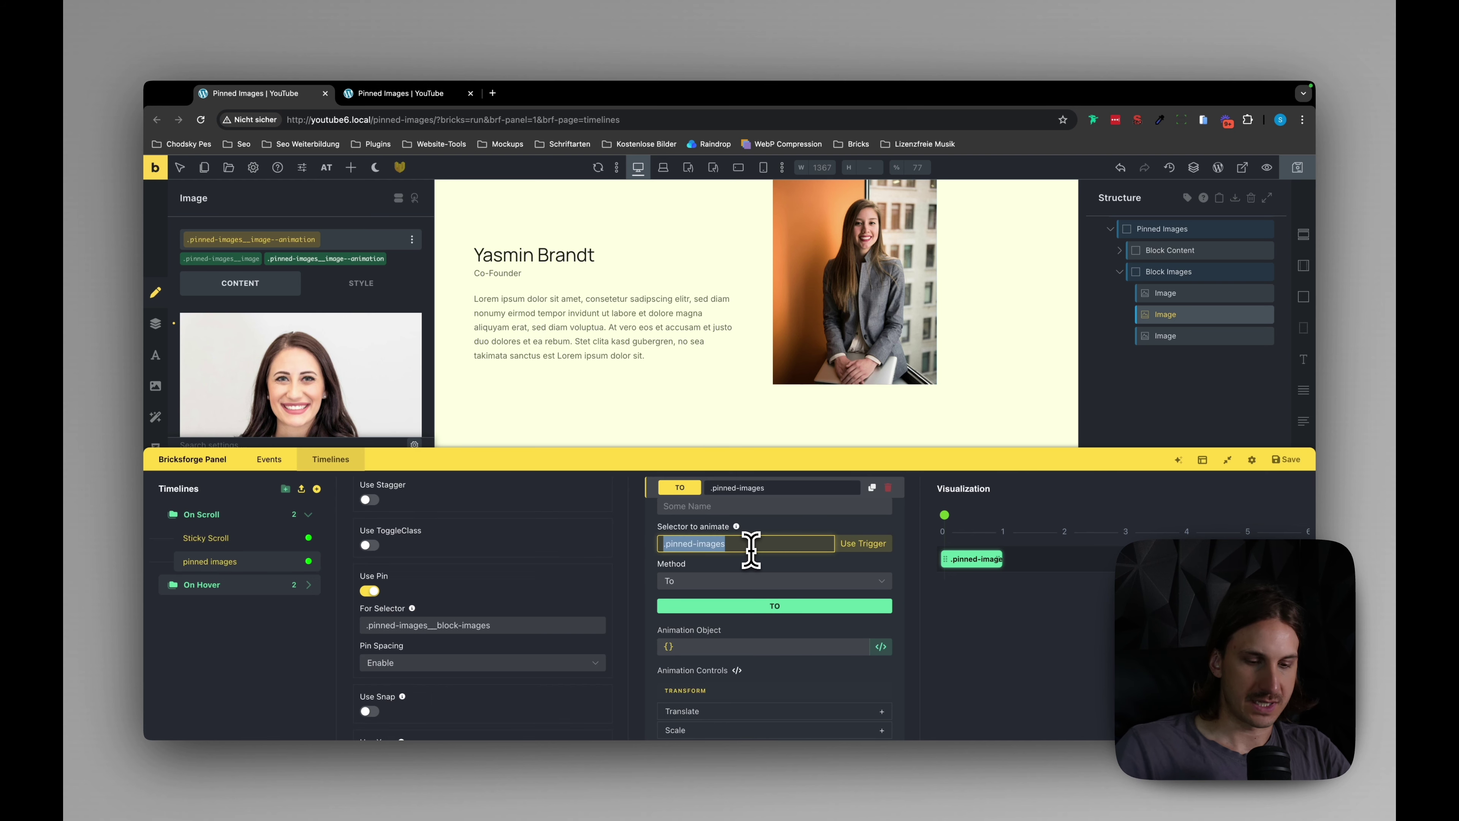
key(super+v)
key(Tab)
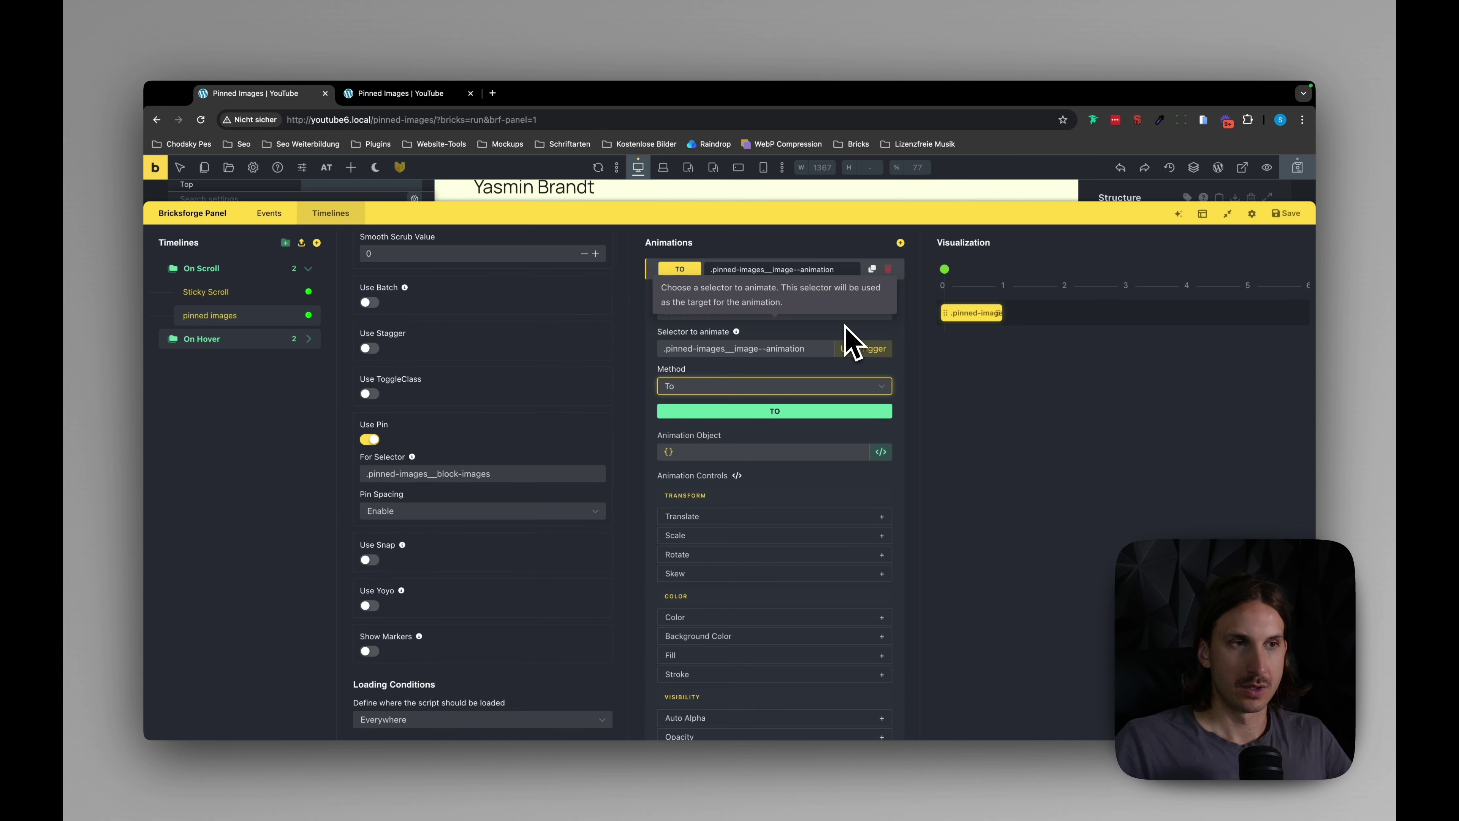
Change the animation's method to From and open its Translate controls.
click(746, 390)
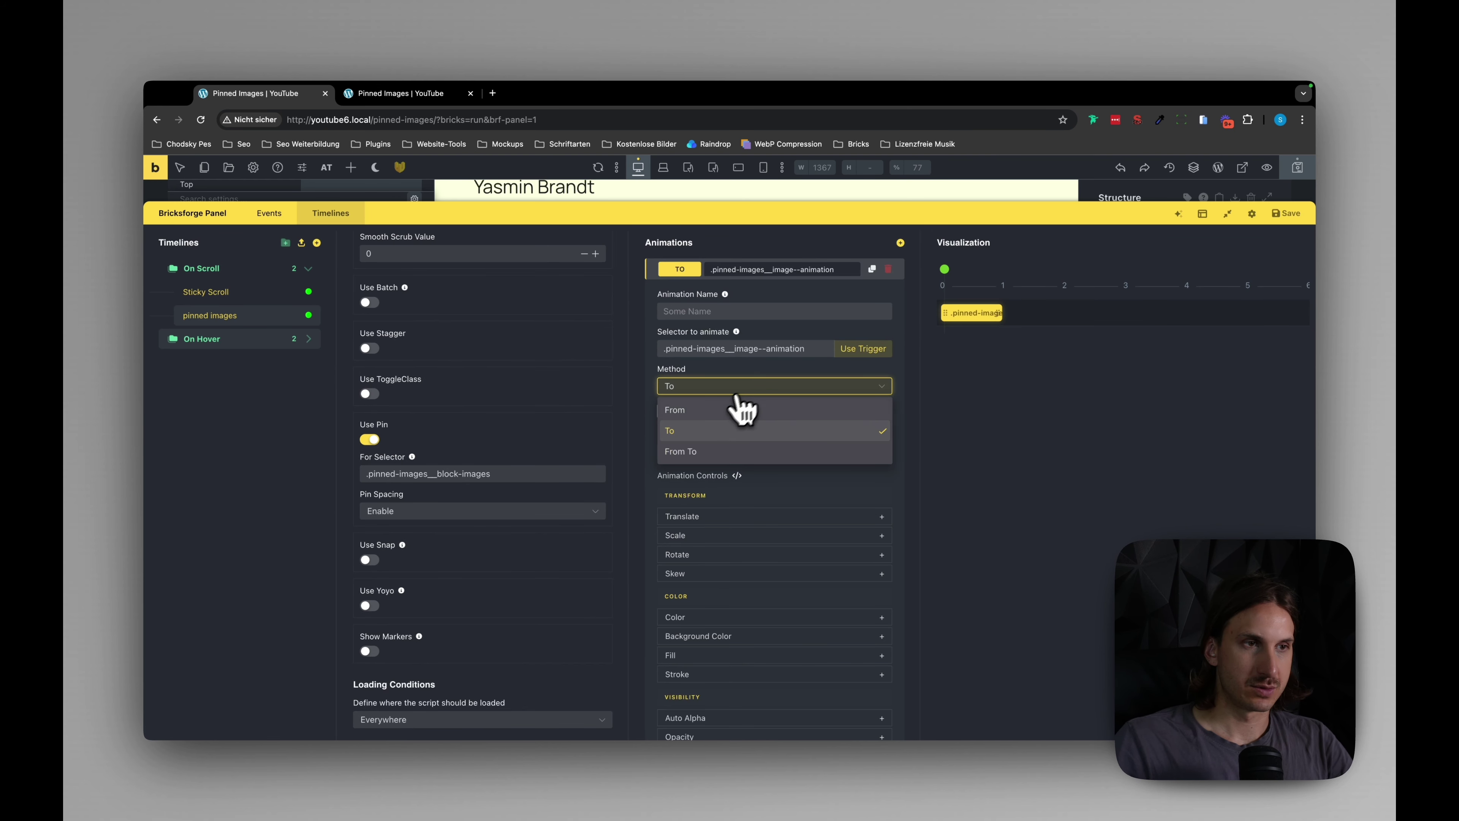
click(708, 411)
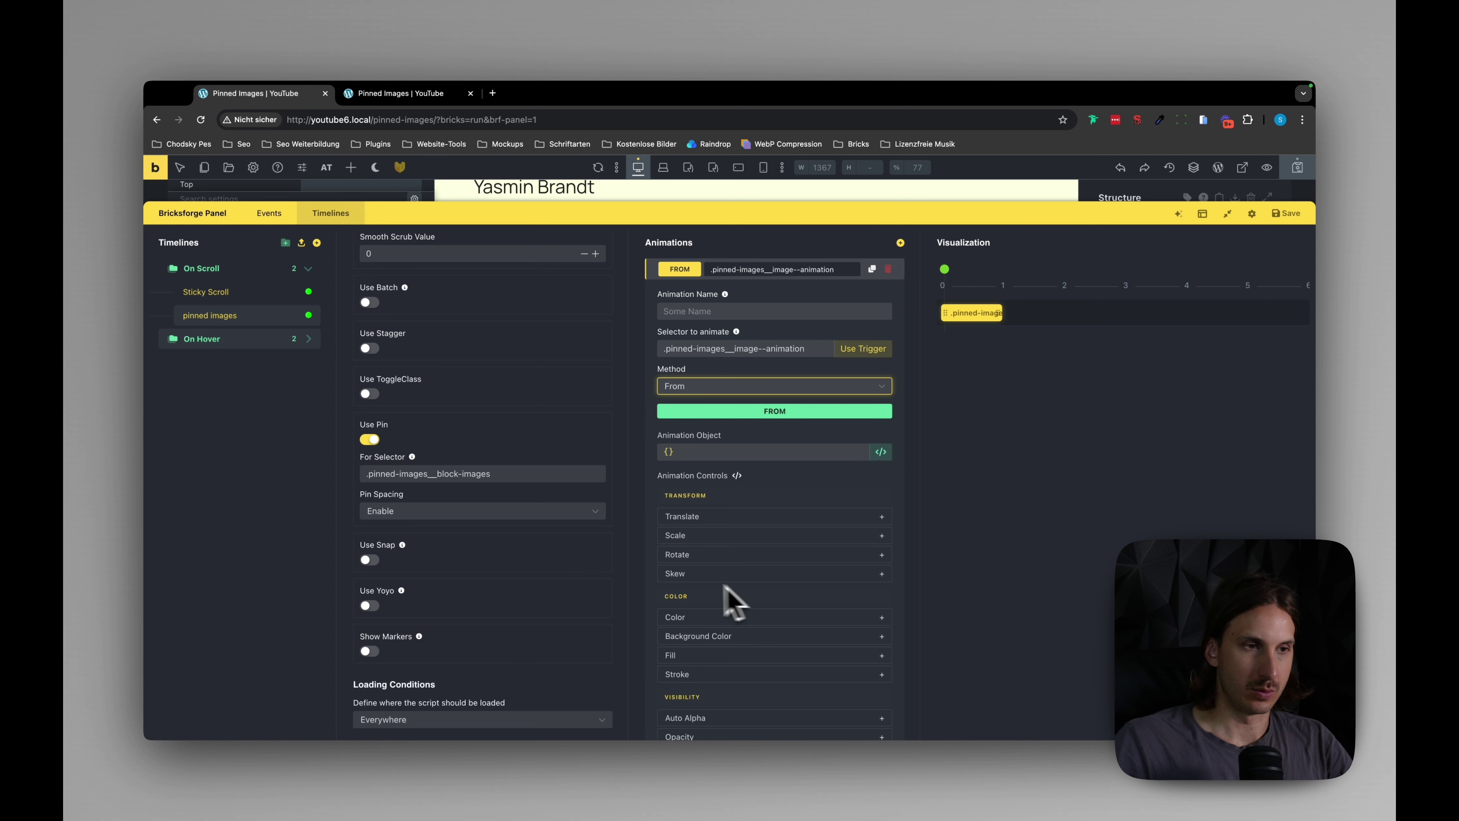
scroll(810, 571, down, 3)
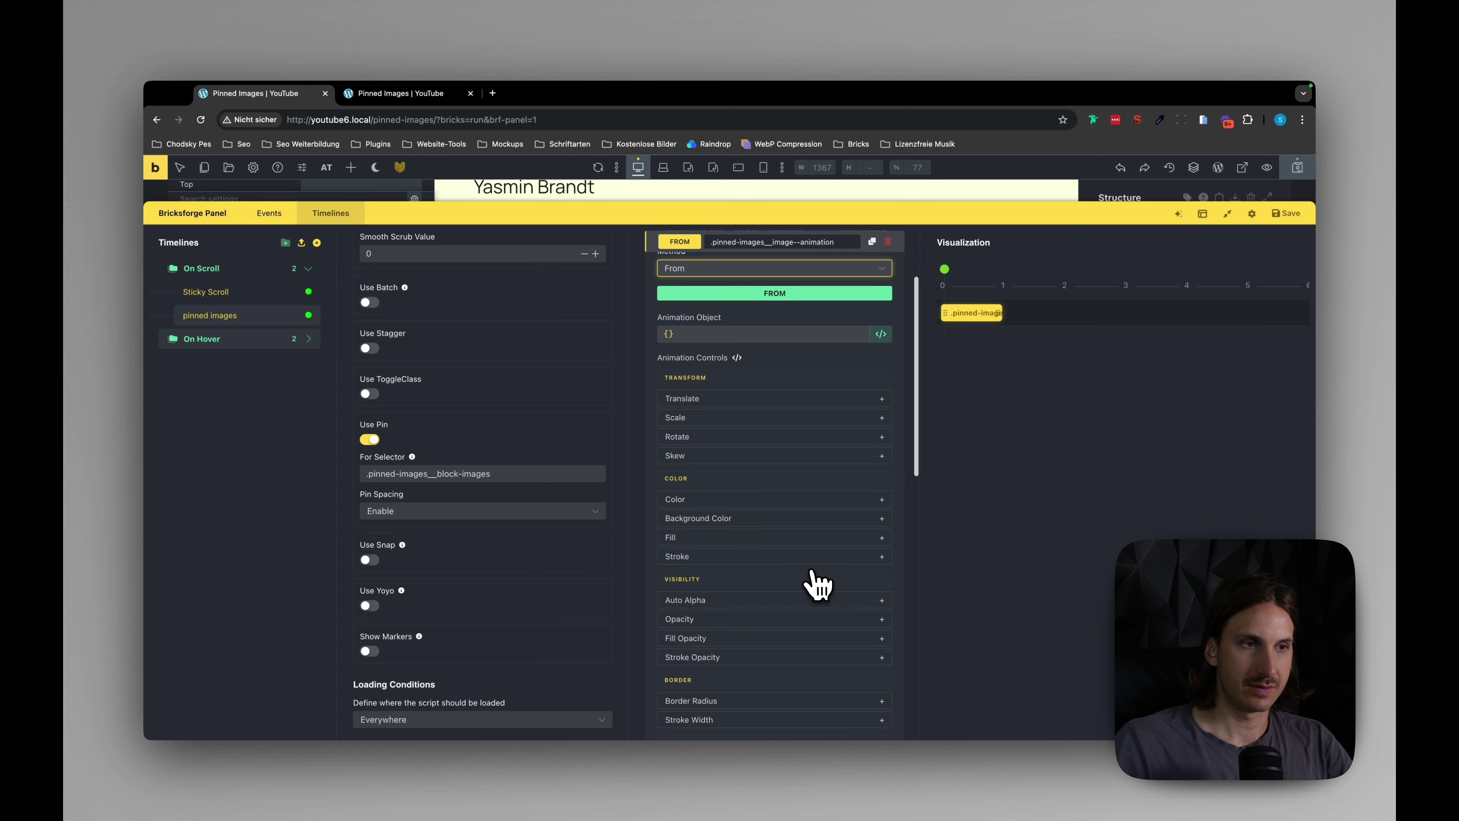
click(728, 406)
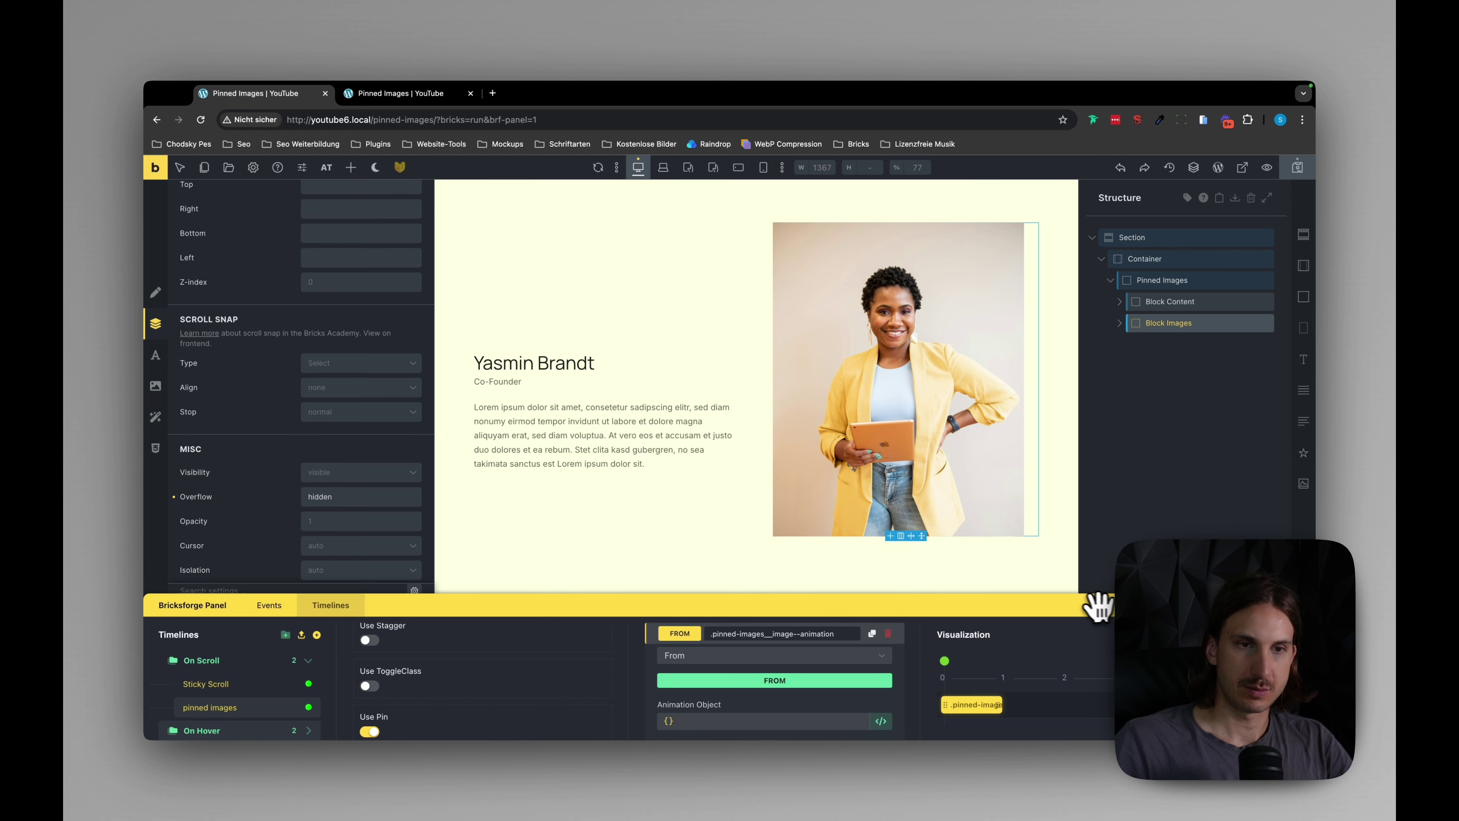
Clear the hidden Overflow setting of the Block Images element and inspect the stacked images in the canvas.
drag(1100, 607, 1091, 716)
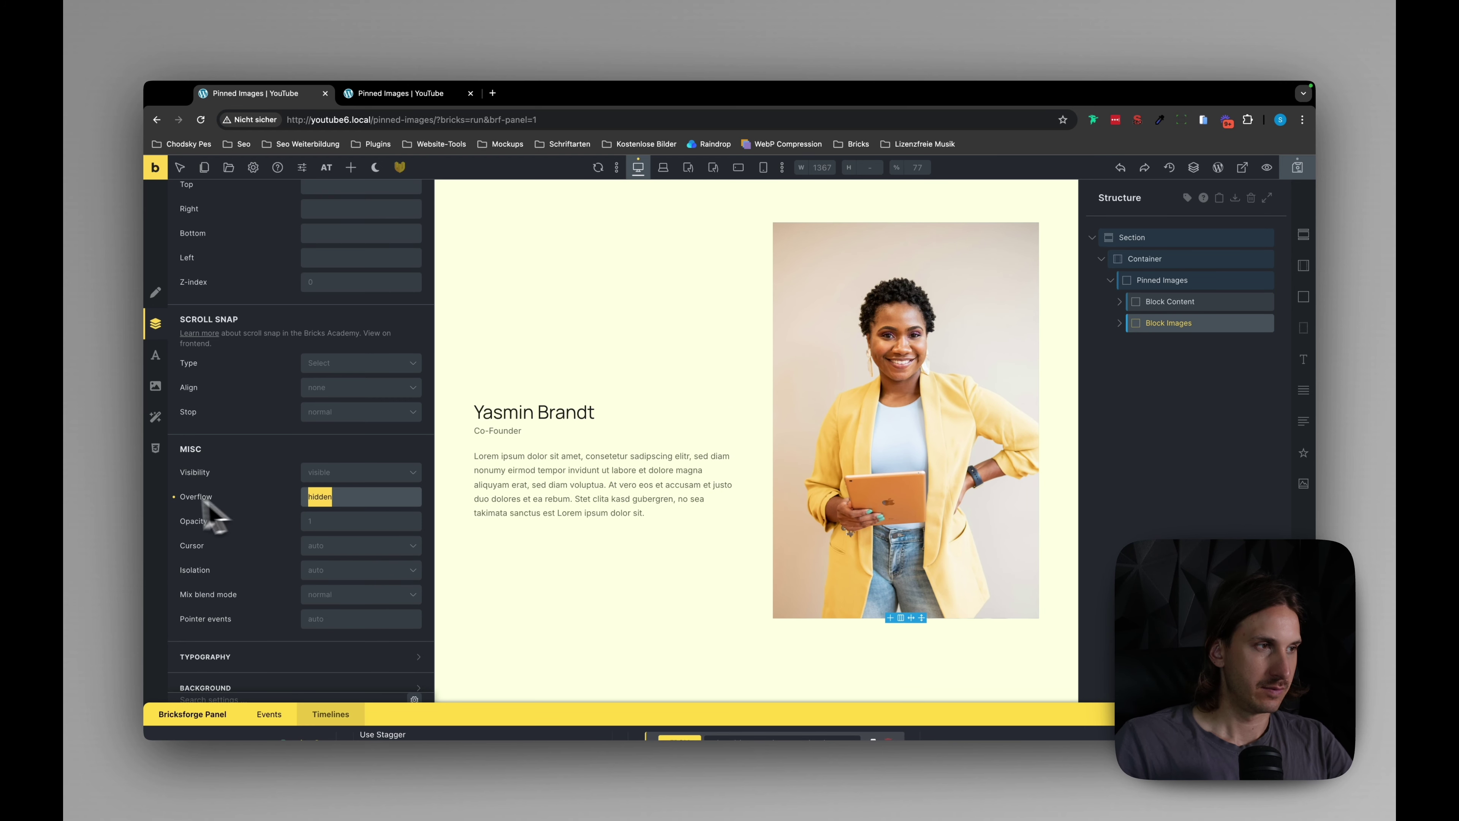
click(174, 495)
scroll(456, 505, down, 5)
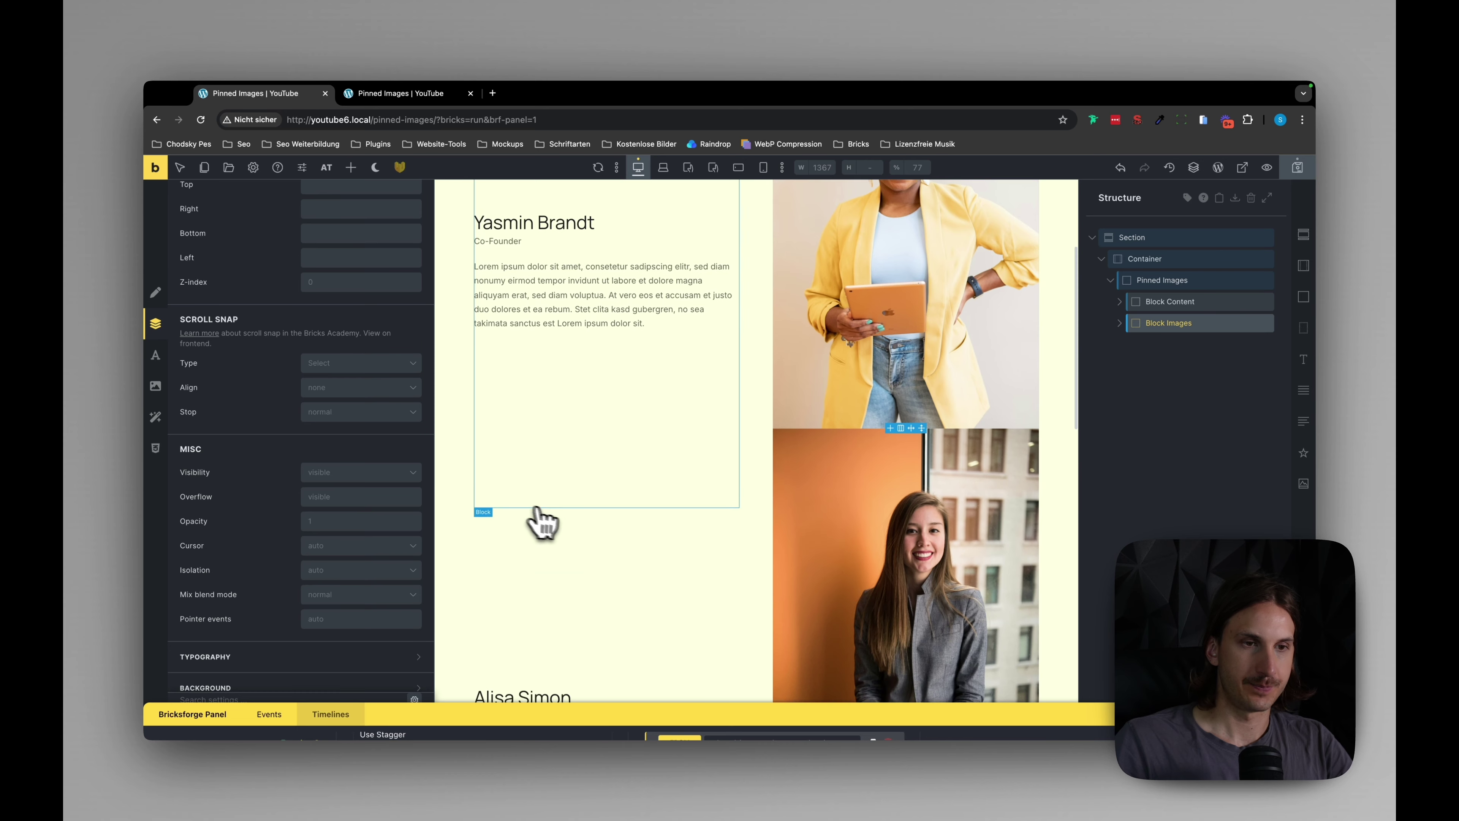
scroll(560, 525, up, 6)
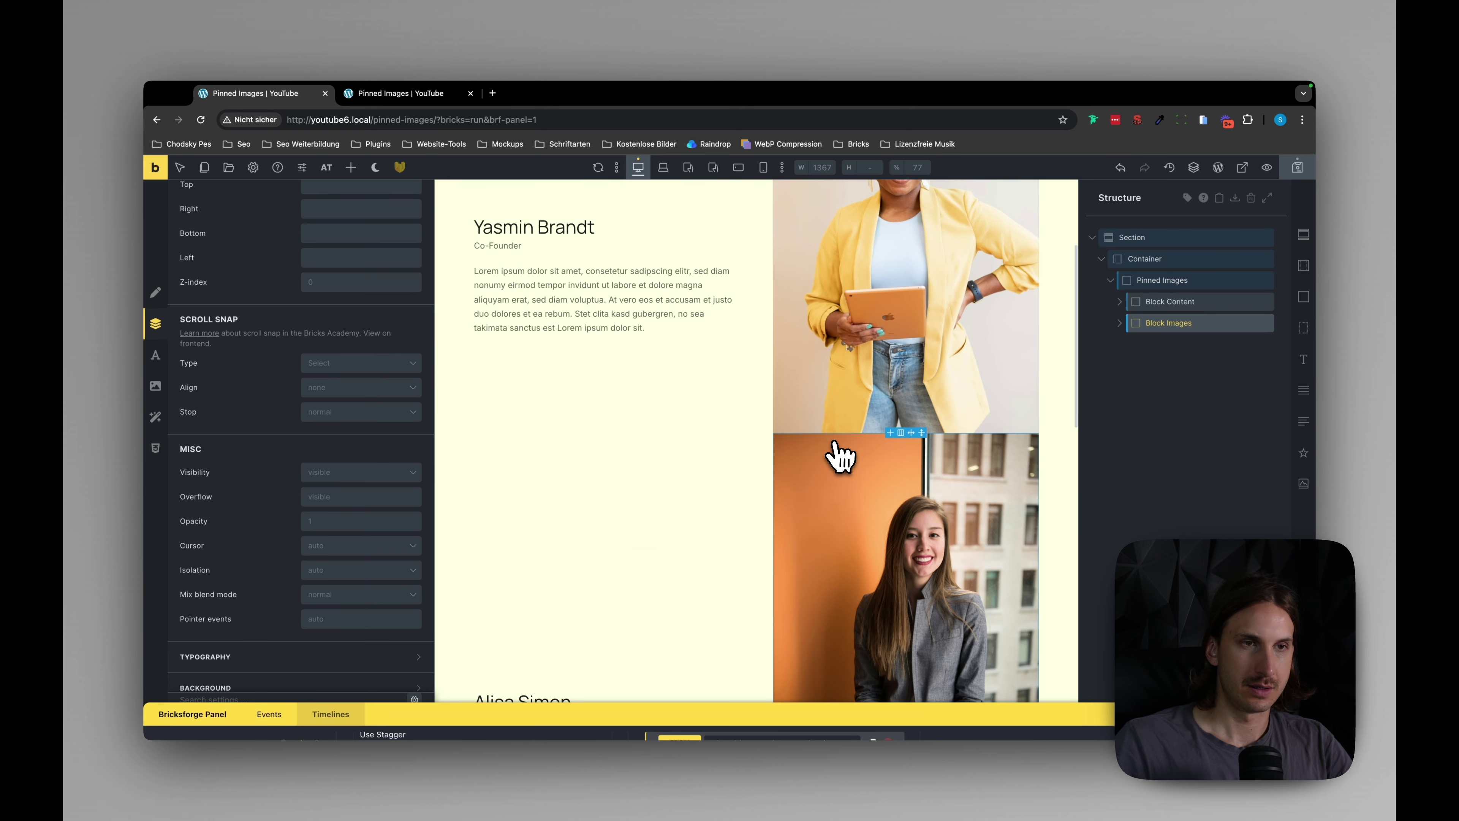
Set the From animation's Translate Y axis to 100%.
drag(833, 693, 816, 513)
scroll(894, 515, down, 1)
scroll(782, 701, down, 4)
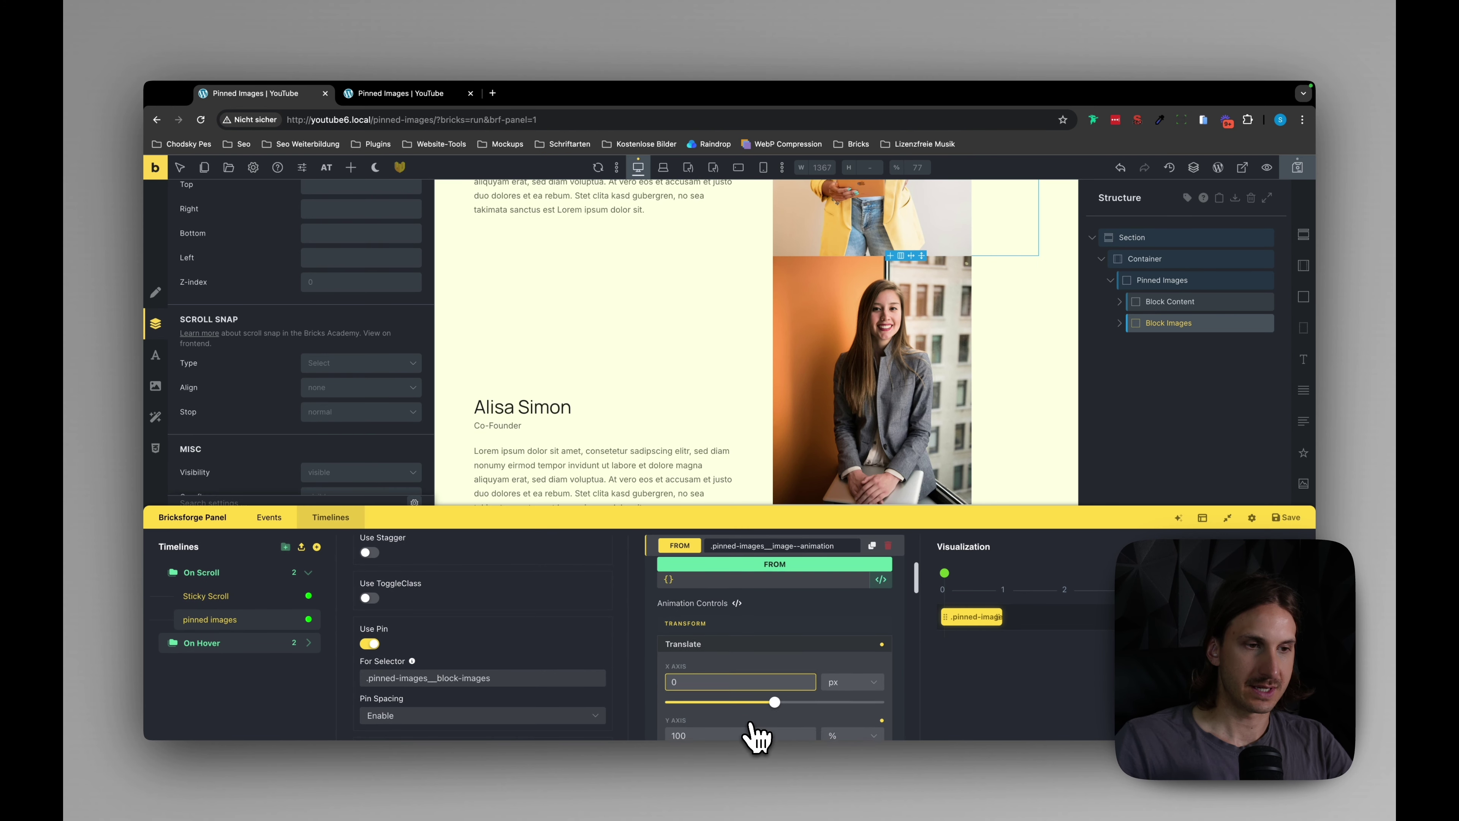
mouse_move(795, 713)
mouse_down()
mouse_move(769, 715)
mouse_move(796, 713)
mouse_up()
double_click(751, 693)
text(100)
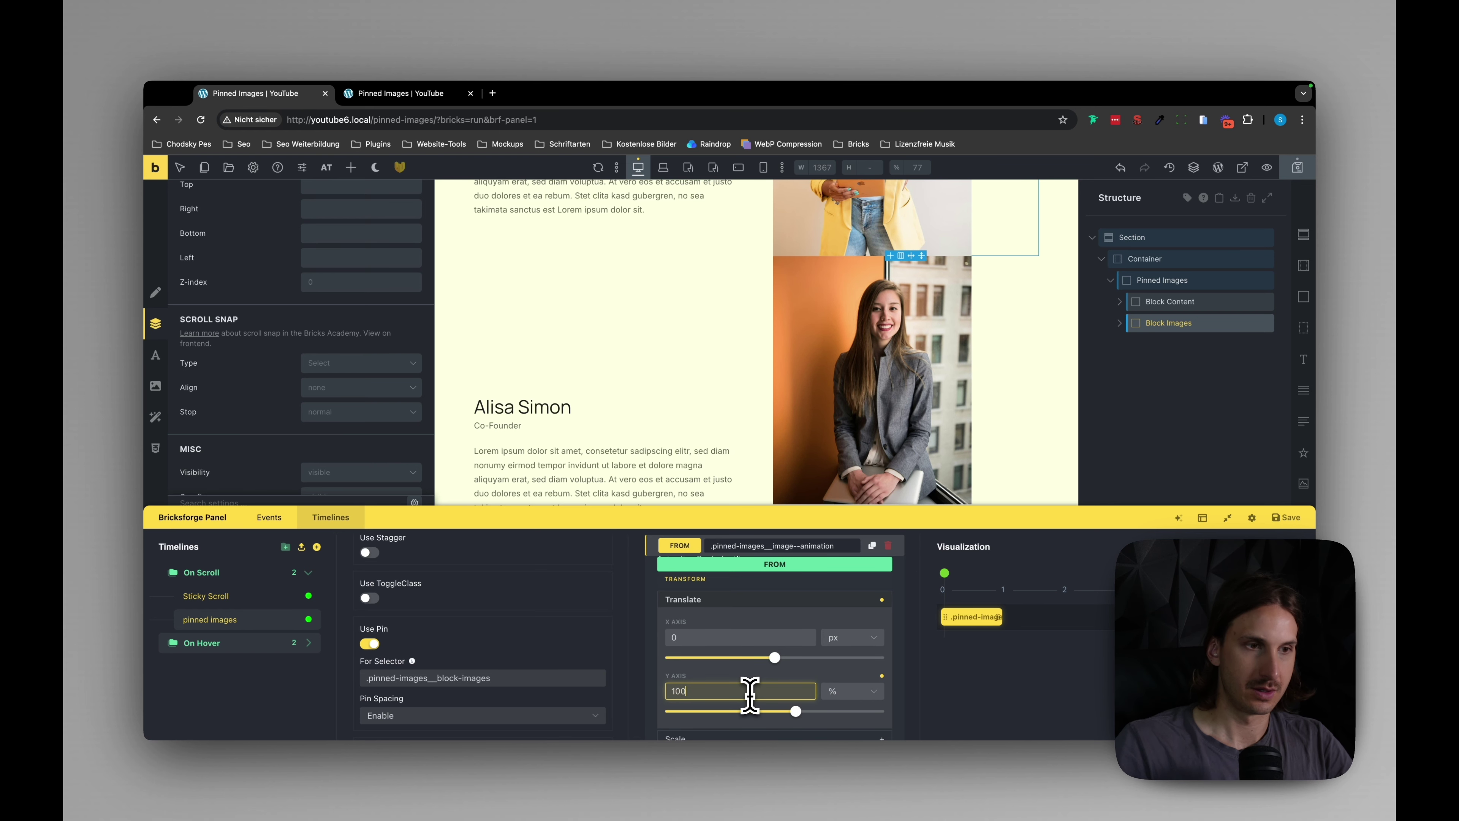
drag(737, 511, 753, 248)
scroll(774, 697, down, 10)
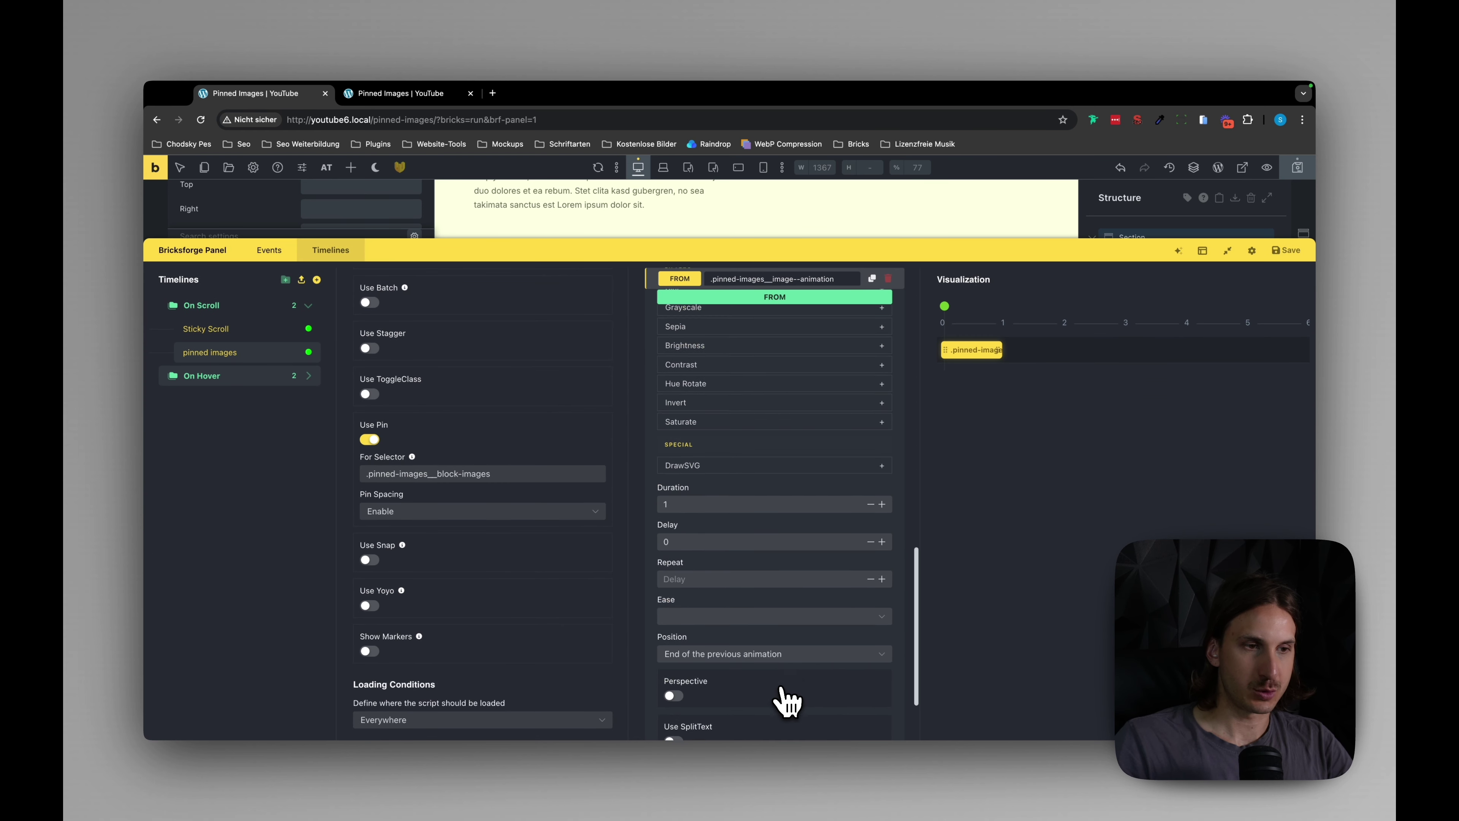
Enable Use Stagger with a value of 1 on the From animation and shrink the Bricksforge panel to reveal the canvas.
scroll(785, 661, down, 5)
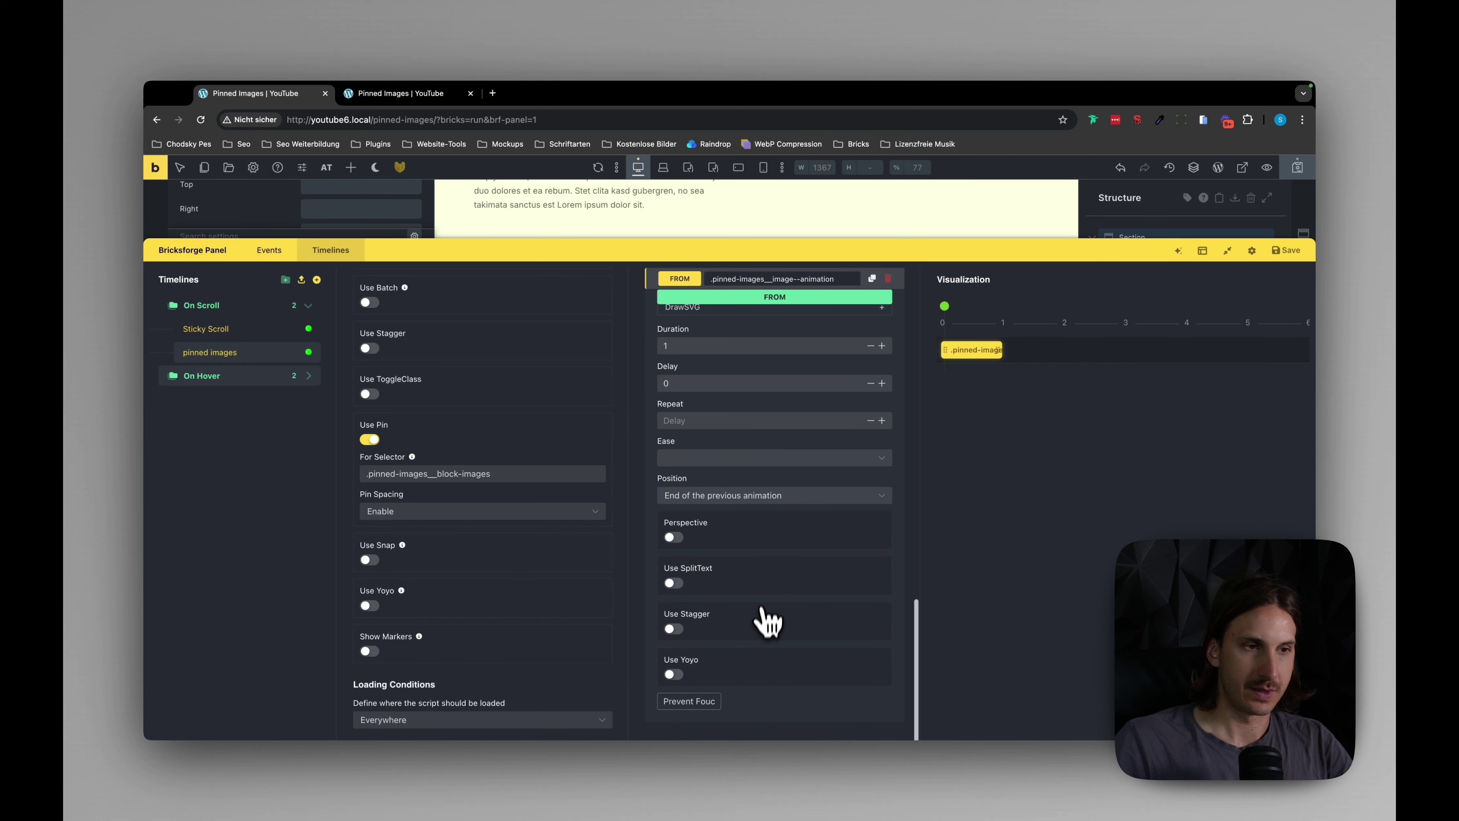
click(675, 630)
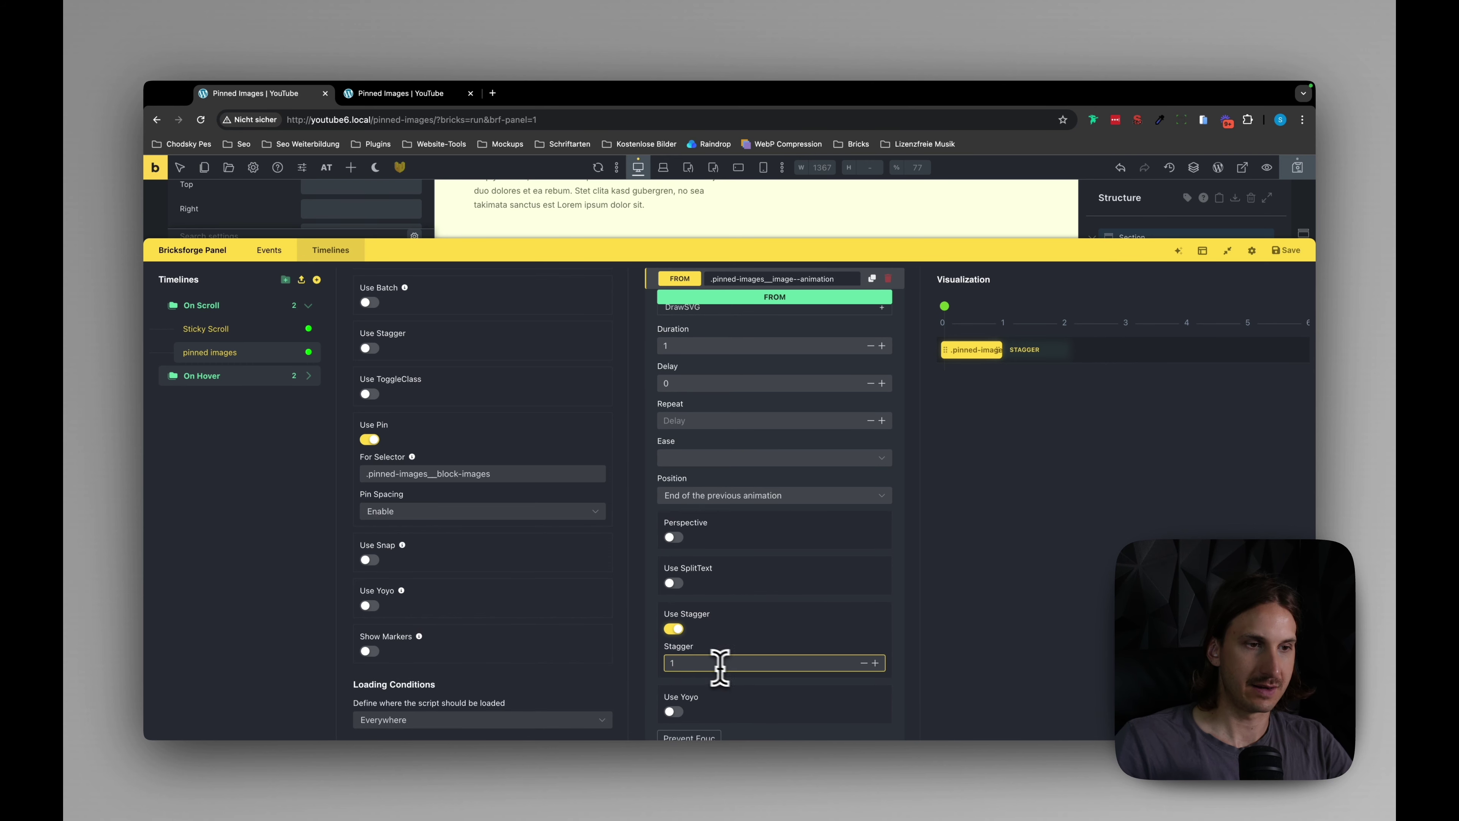
drag(804, 248, 816, 683)
Undo the clearing of the Block Images element's Overflow setting to restore hidden.
scroll(764, 497, down, 5)
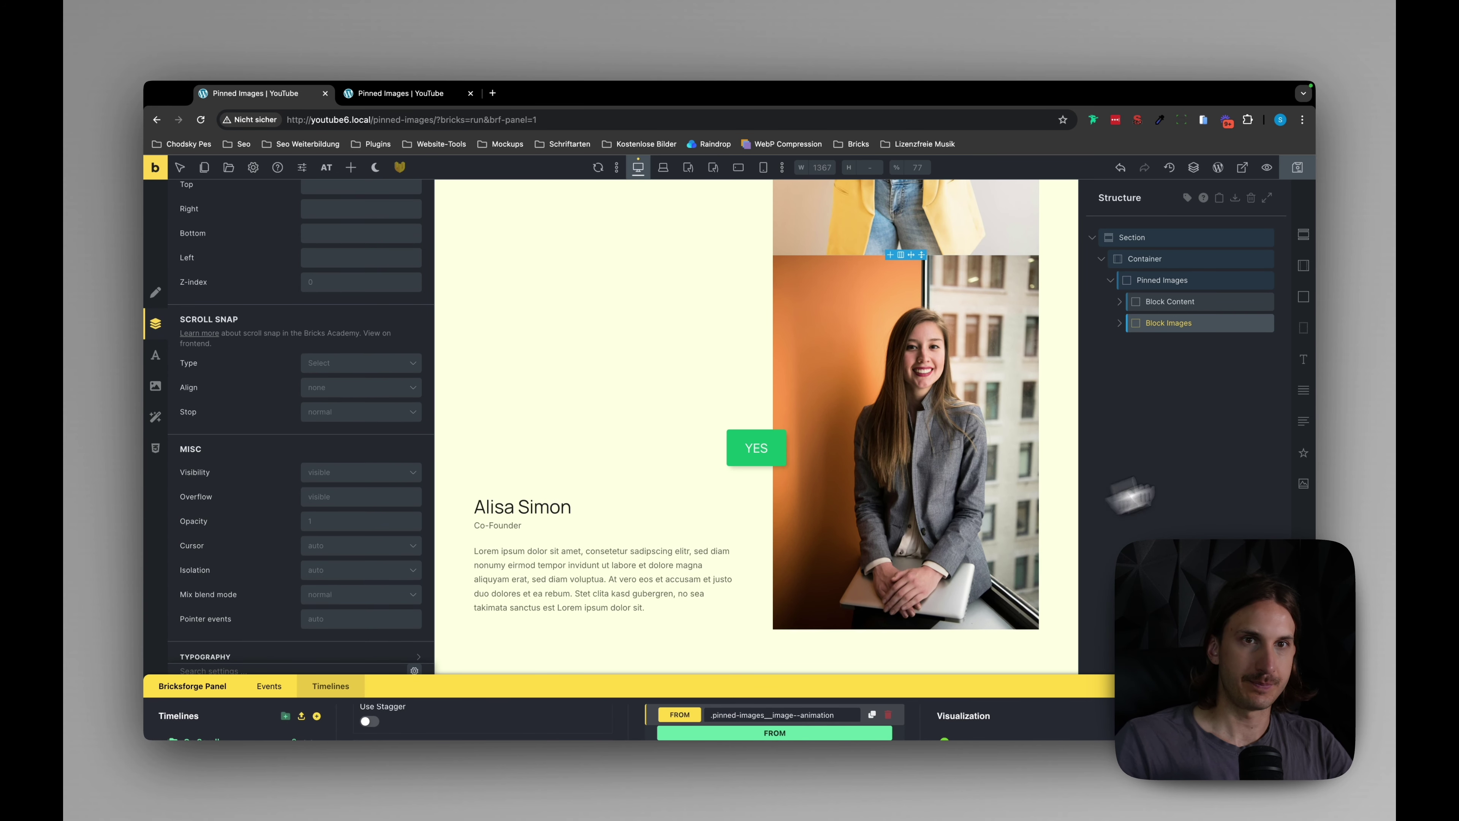
scroll(304, 494, down, 2)
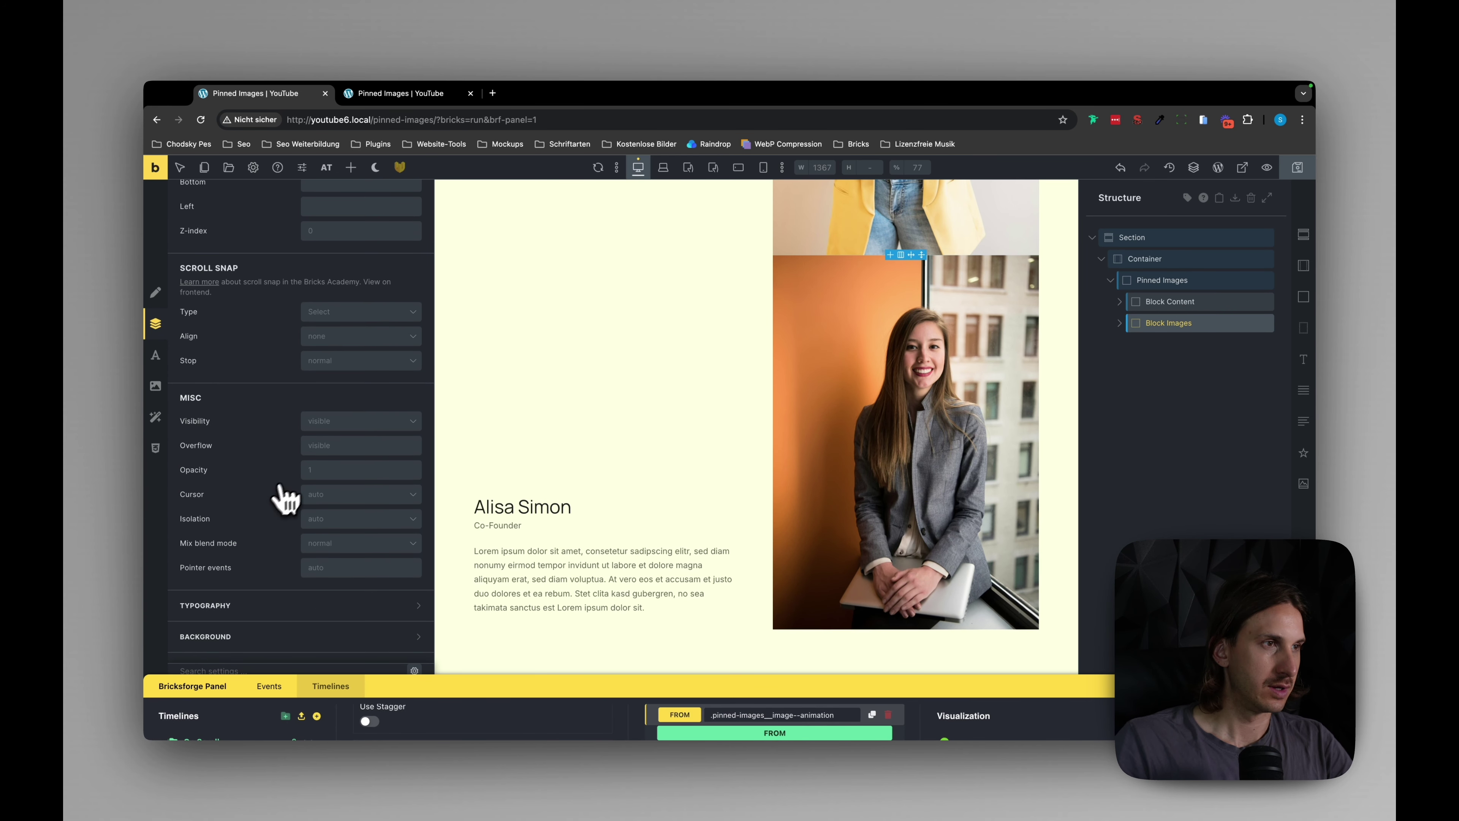
click(1120, 168)
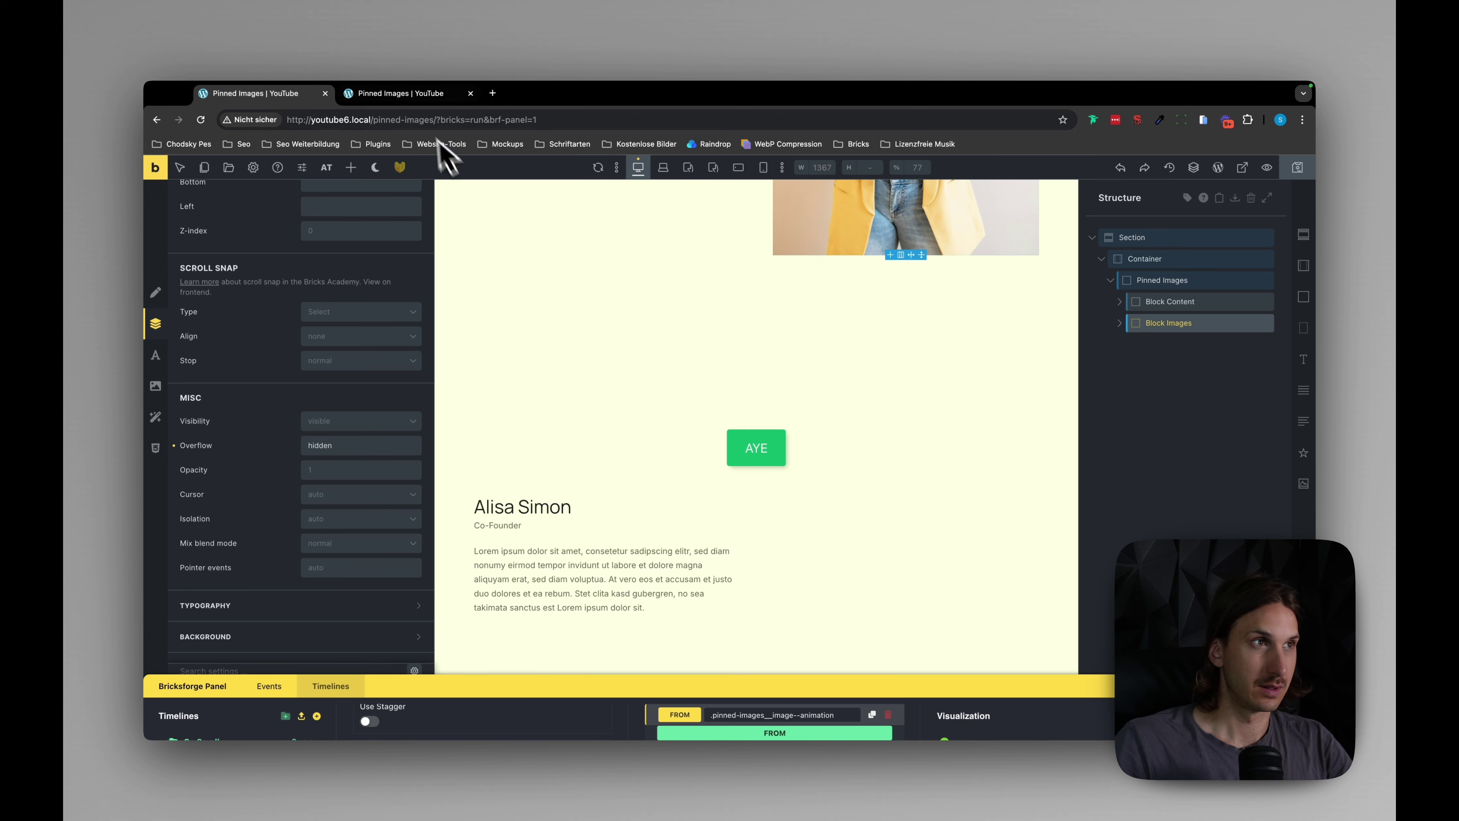
Examine the staggered image animation through all three team members on the preview page.
click(413, 96)
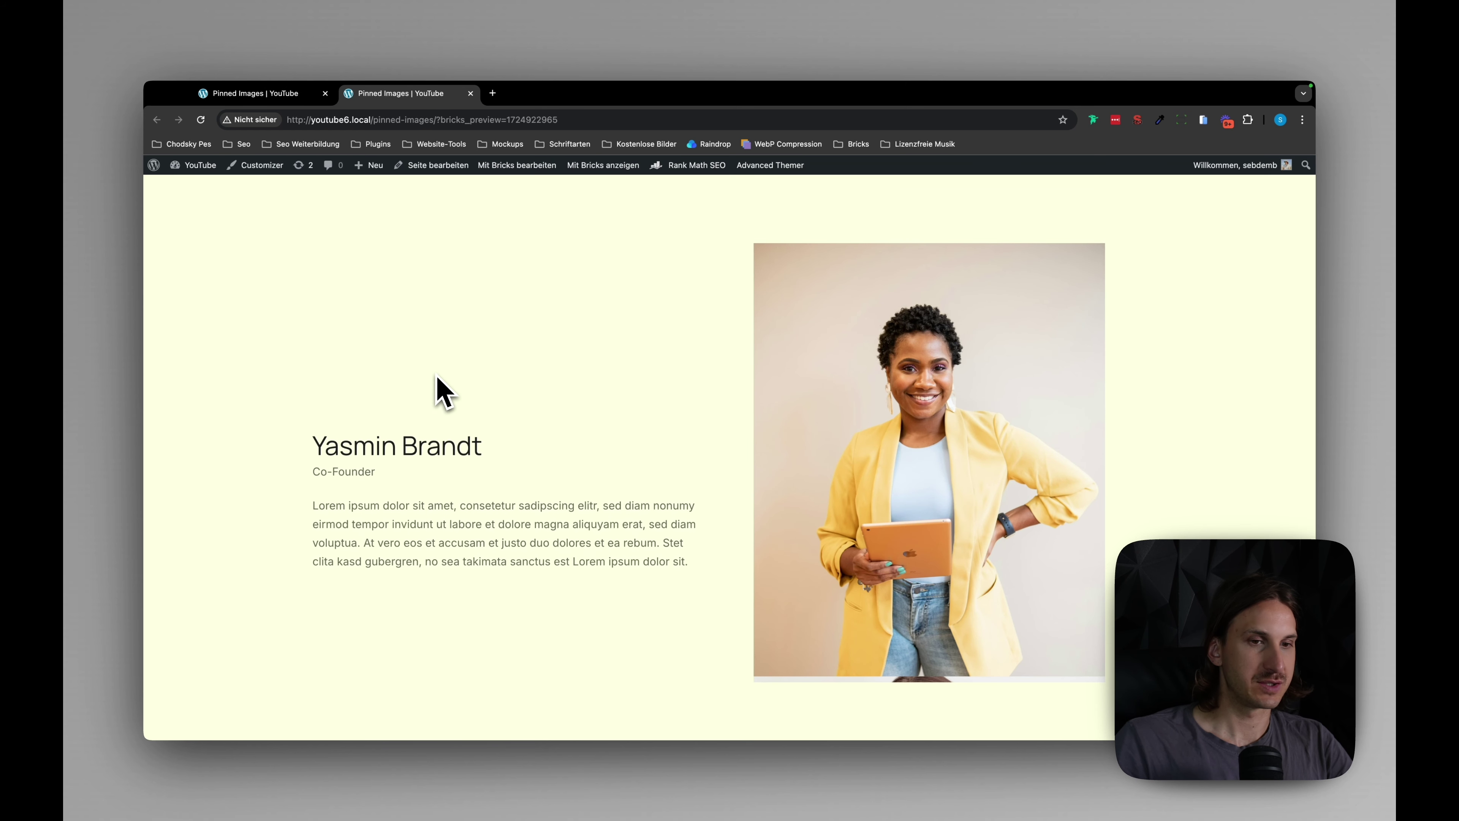
scroll(436, 391, down, 2)
scroll(441, 396, down, 10)
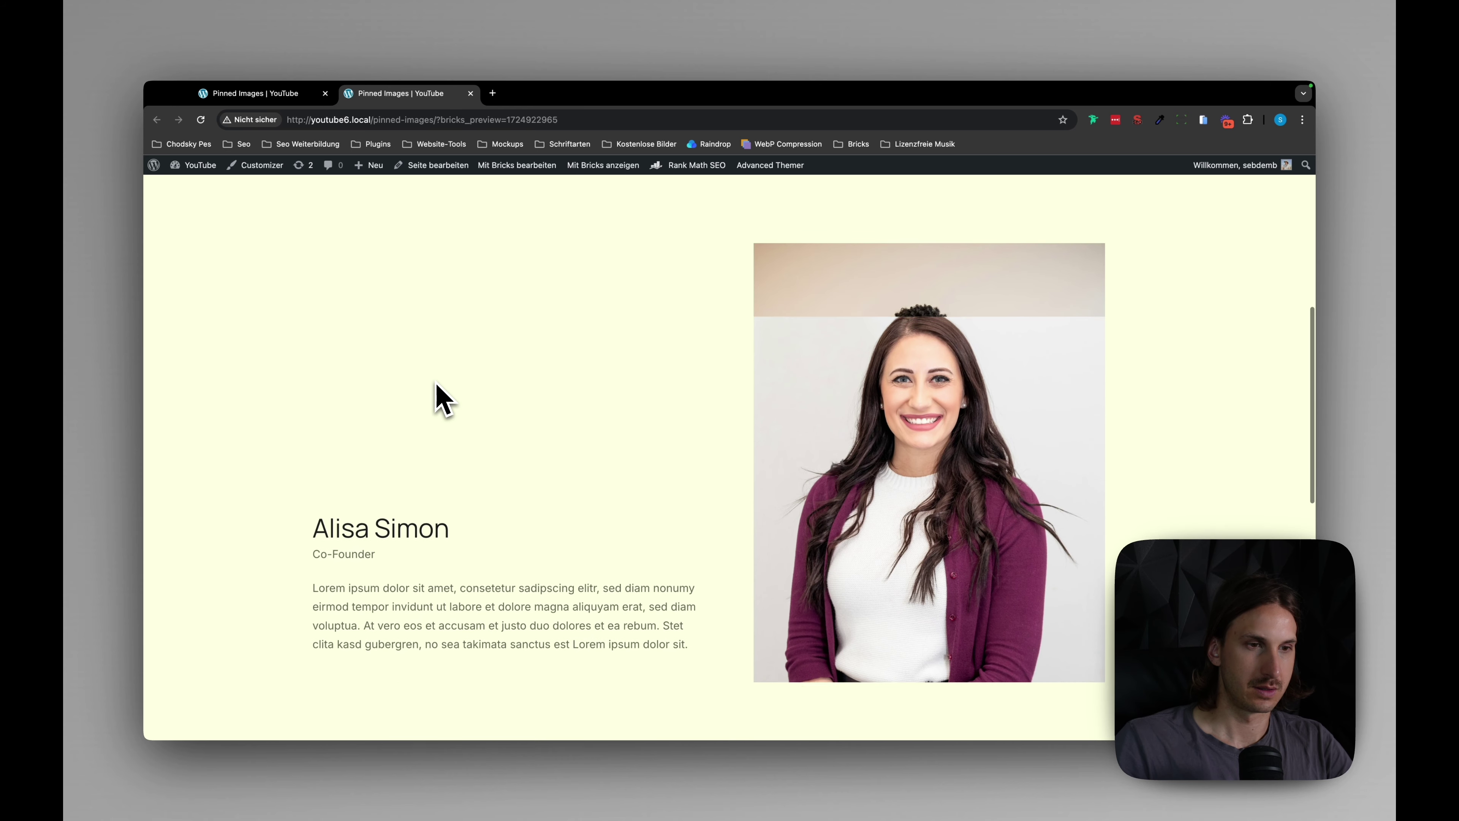
scroll(441, 397, down, 10)
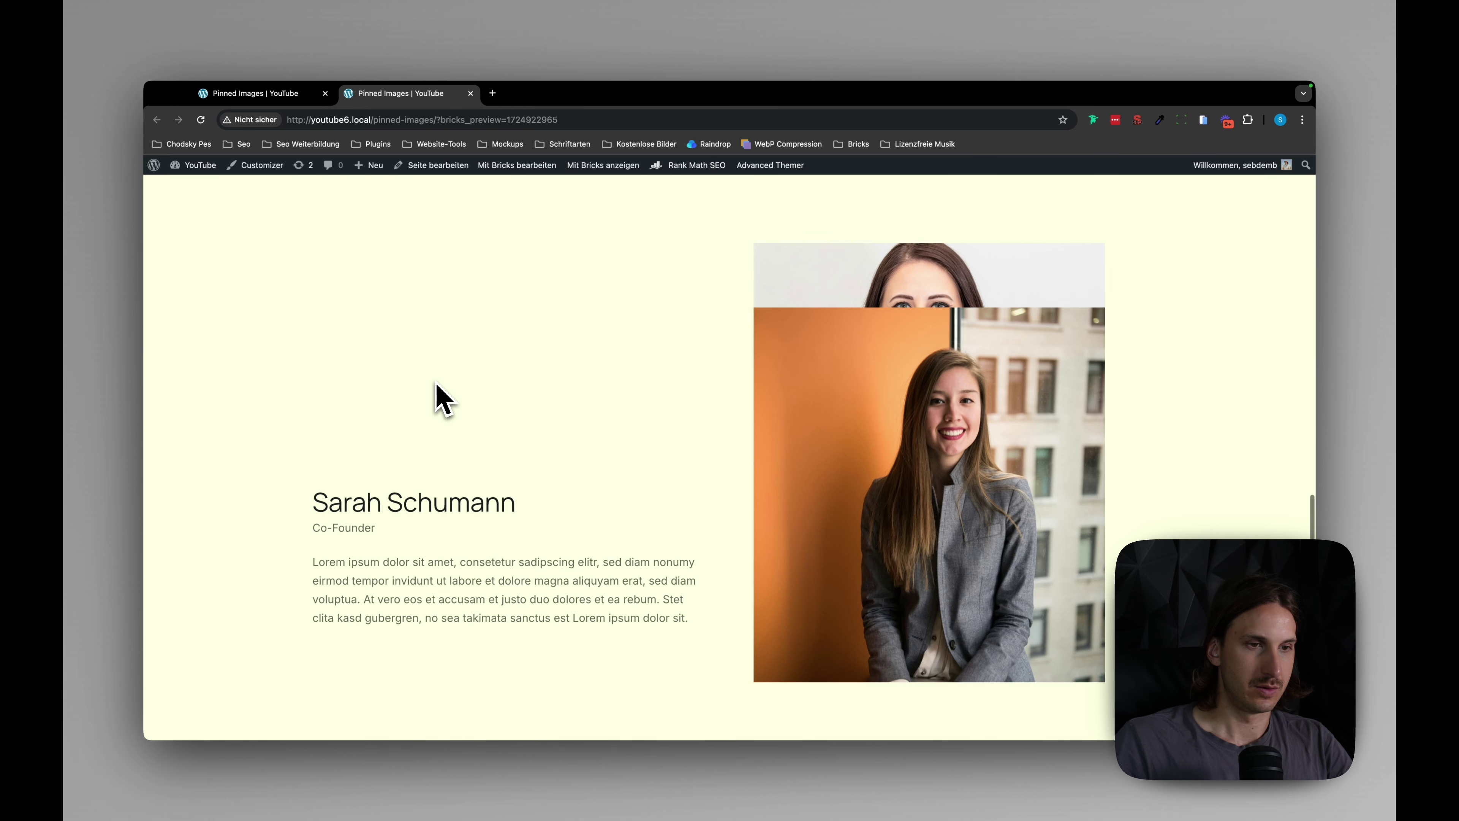
scroll(473, 460, up, 15)
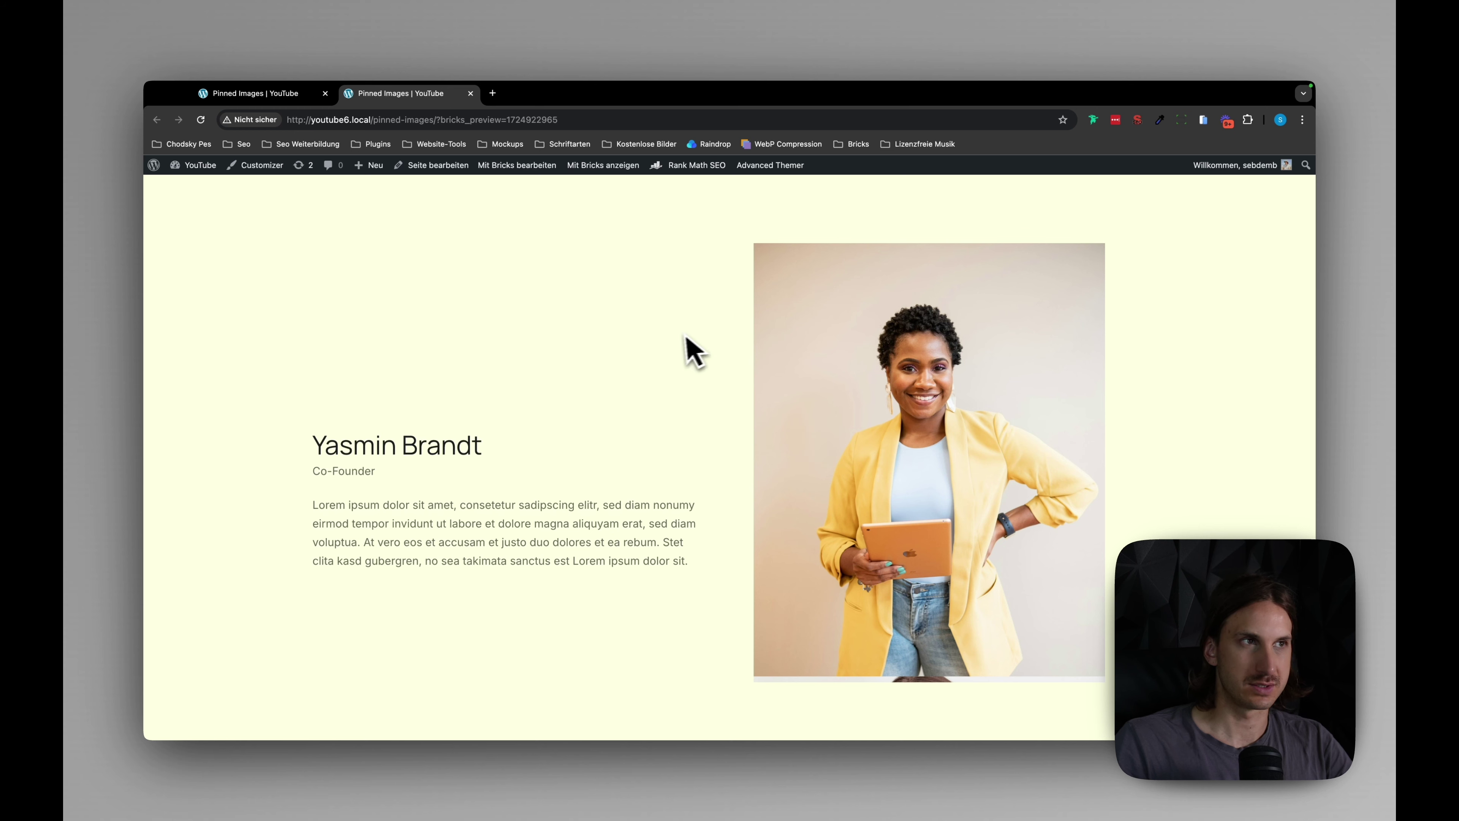
Return to the builder and add a new Block at root level above the Section.
click(258, 93)
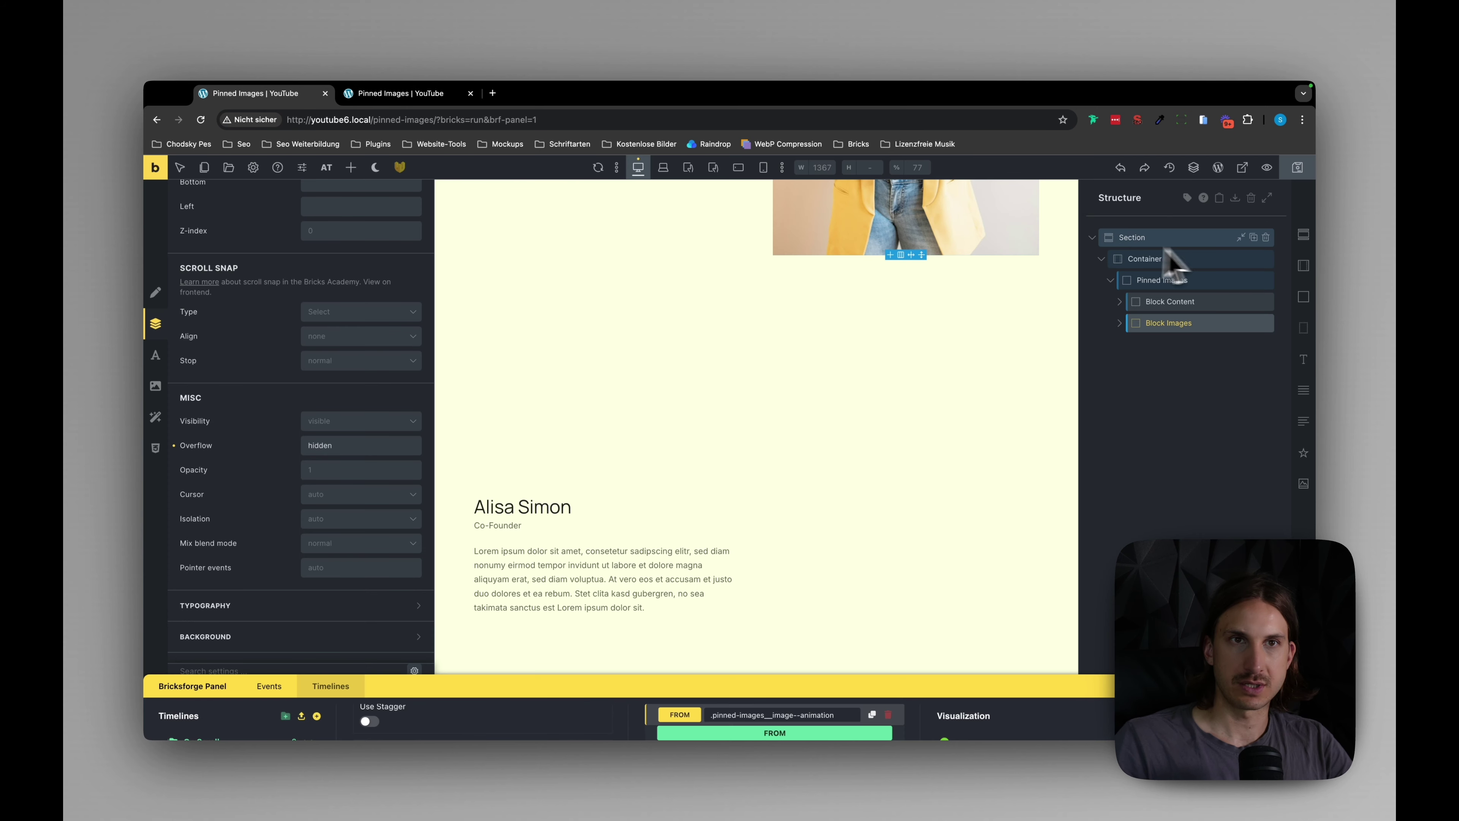
click(1092, 236)
click(1303, 298)
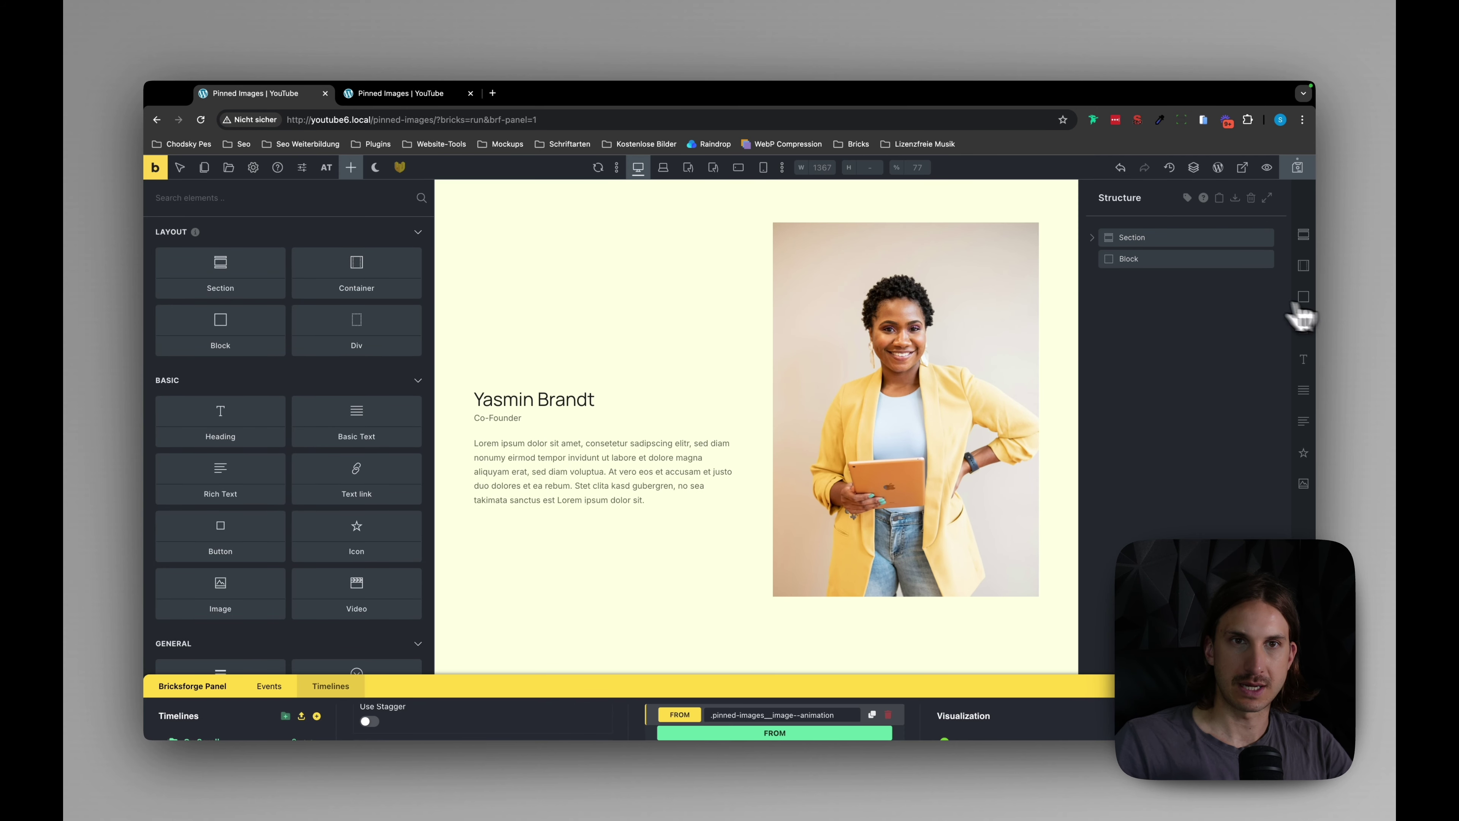
drag(1136, 266, 1135, 231)
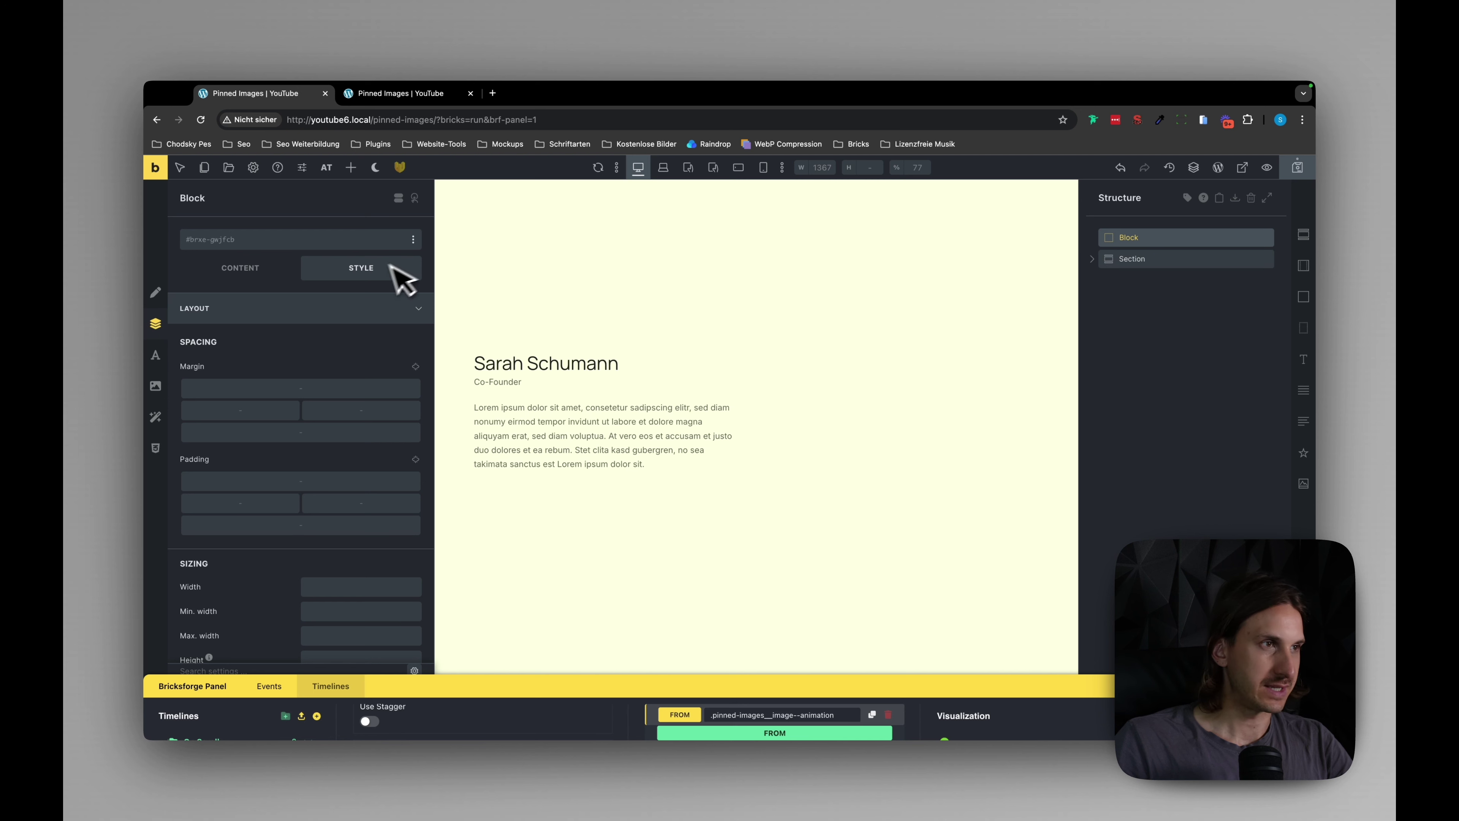
Set the new Block's height to 400 and check the space above the Section in the canvas.
click(355, 310)
click(310, 311)
scroll(328, 437, down, 5)
scroll(325, 425, up, 1)
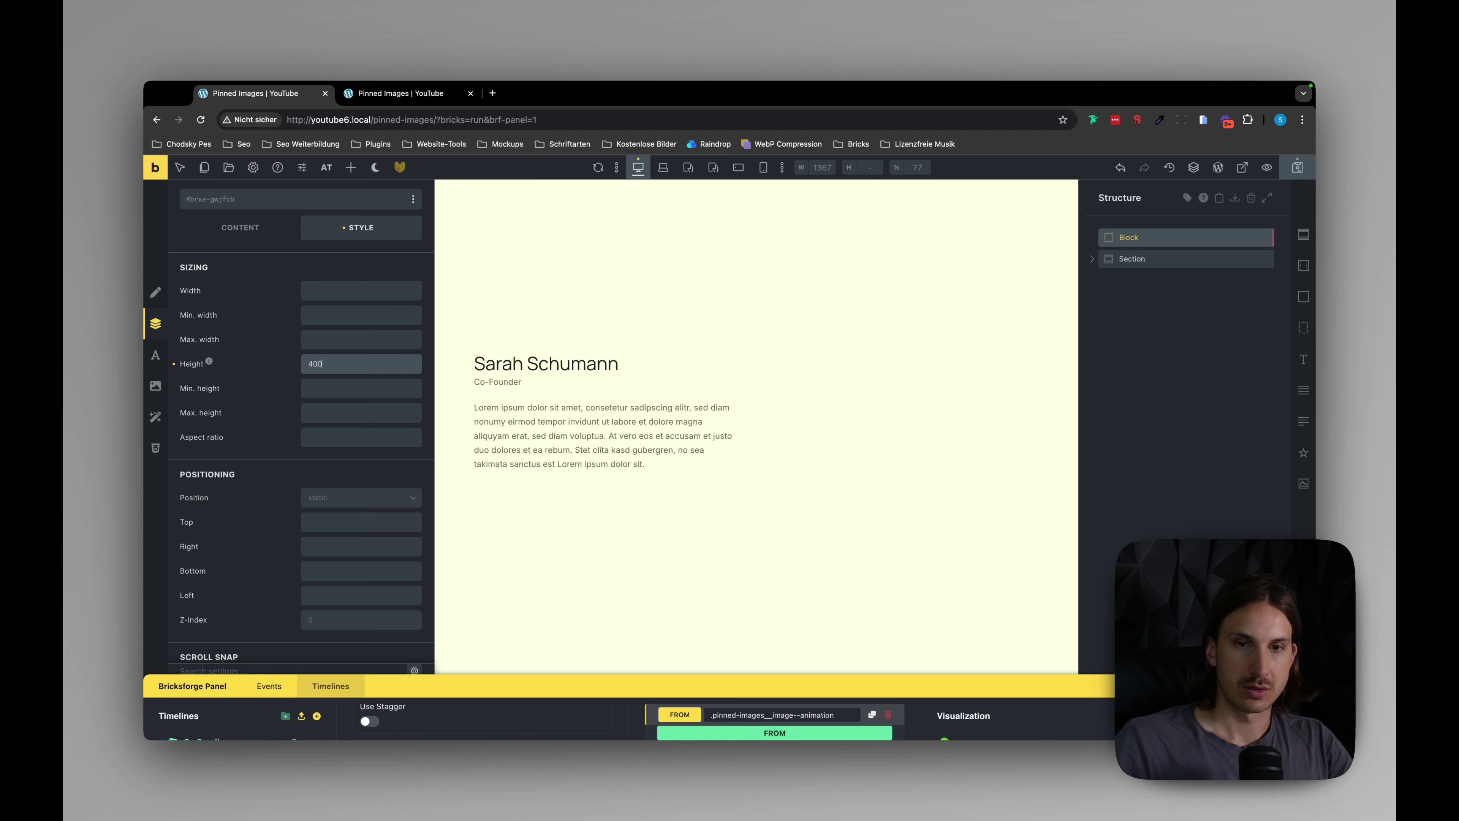
scroll(847, 424, down, 5)
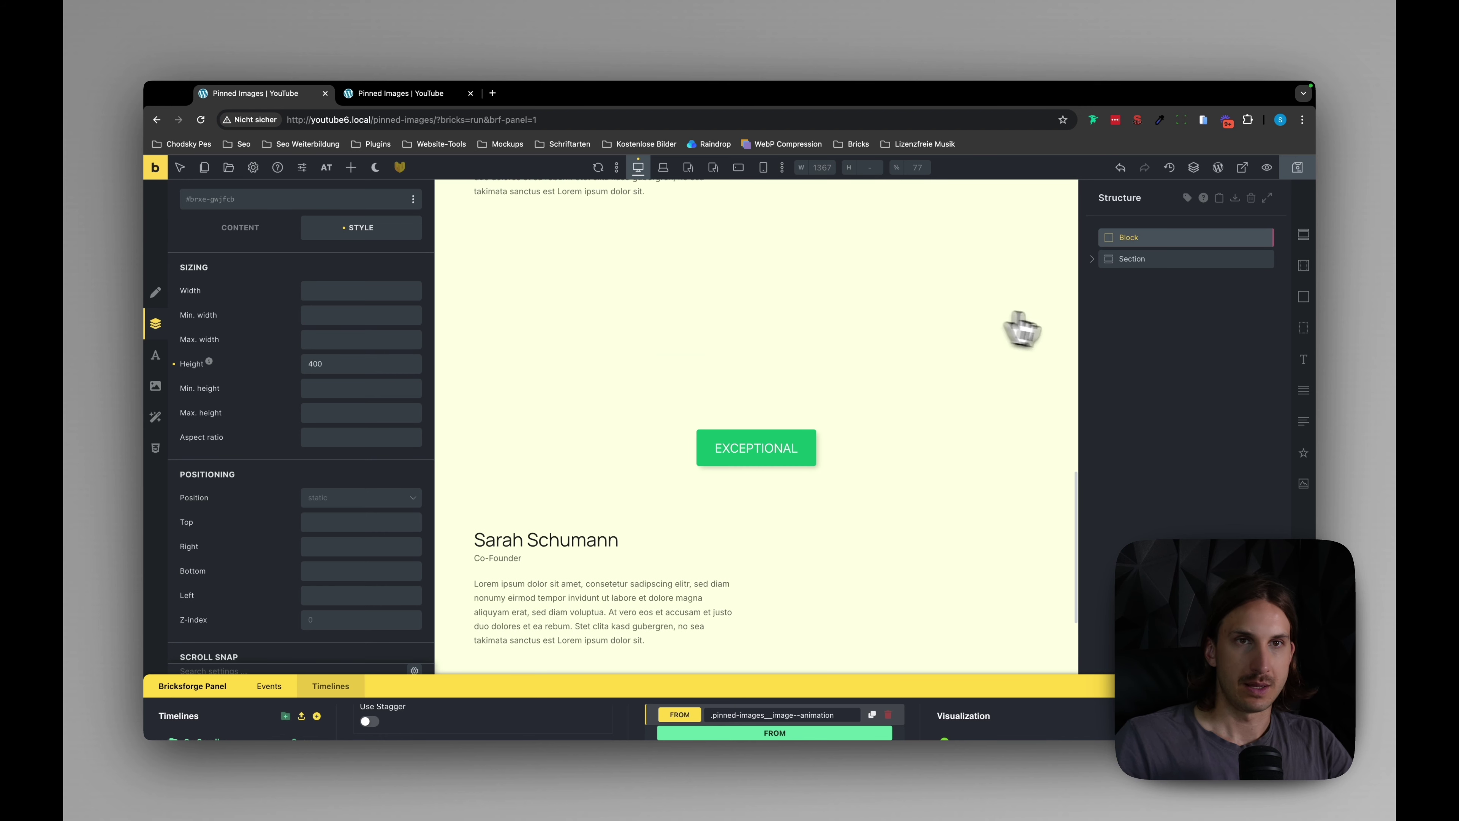
click(1165, 261)
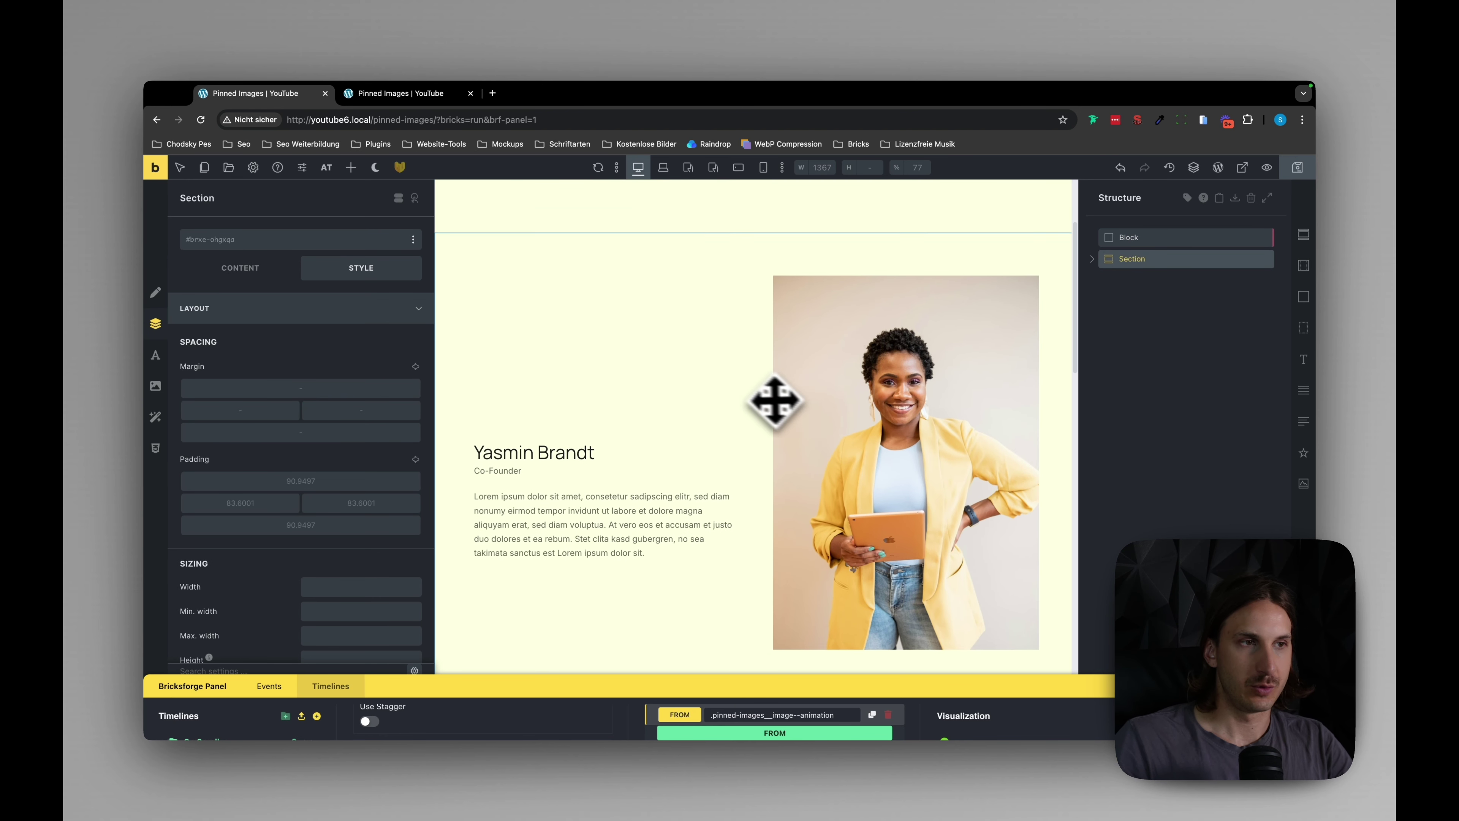
scroll(746, 411, up, 2)
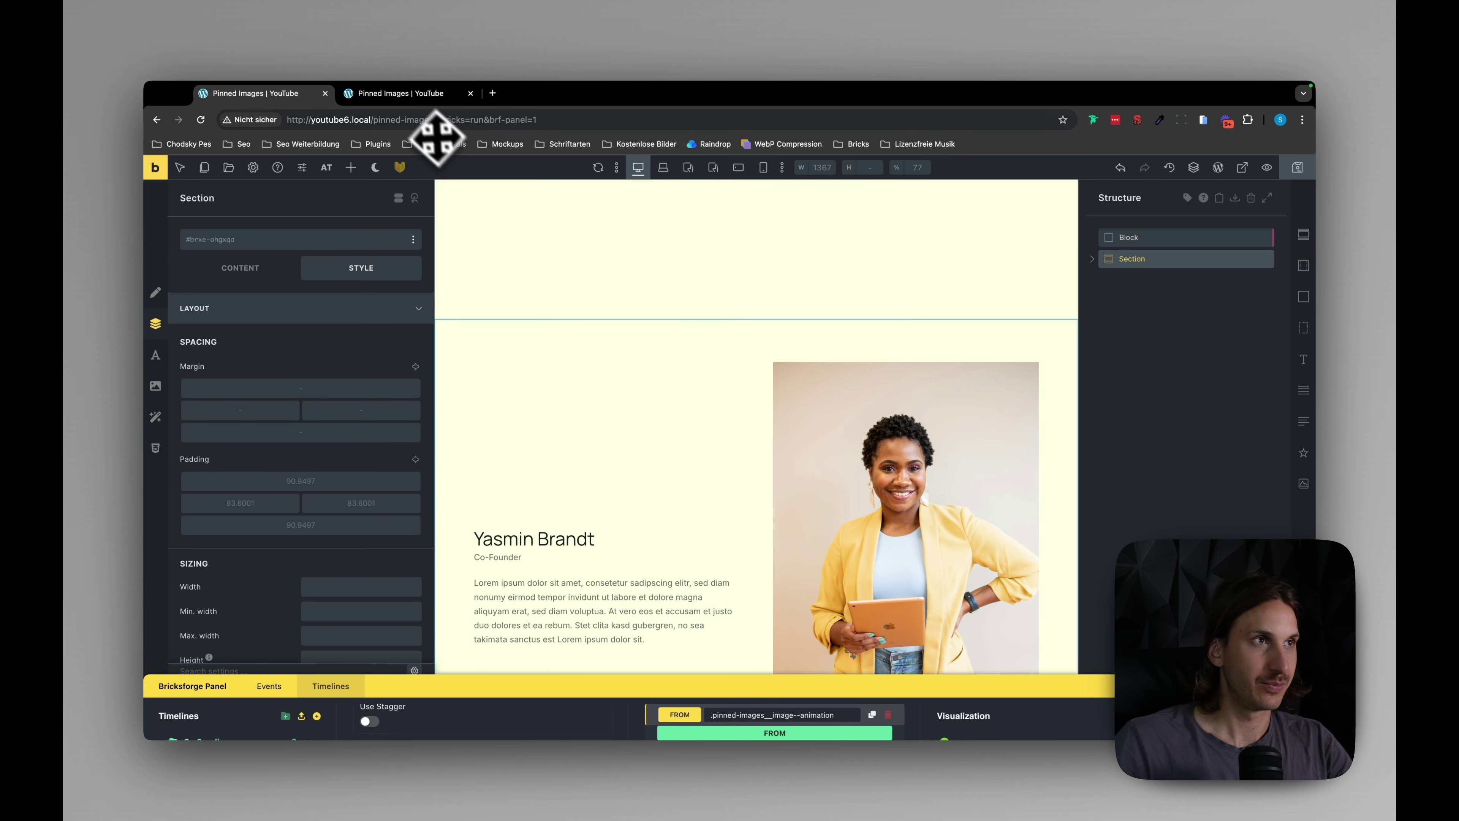
Examine on the preview page how the images pin and swap when scrolling in from the spacer block above.
click(425, 95)
scroll(511, 310, down, 2)
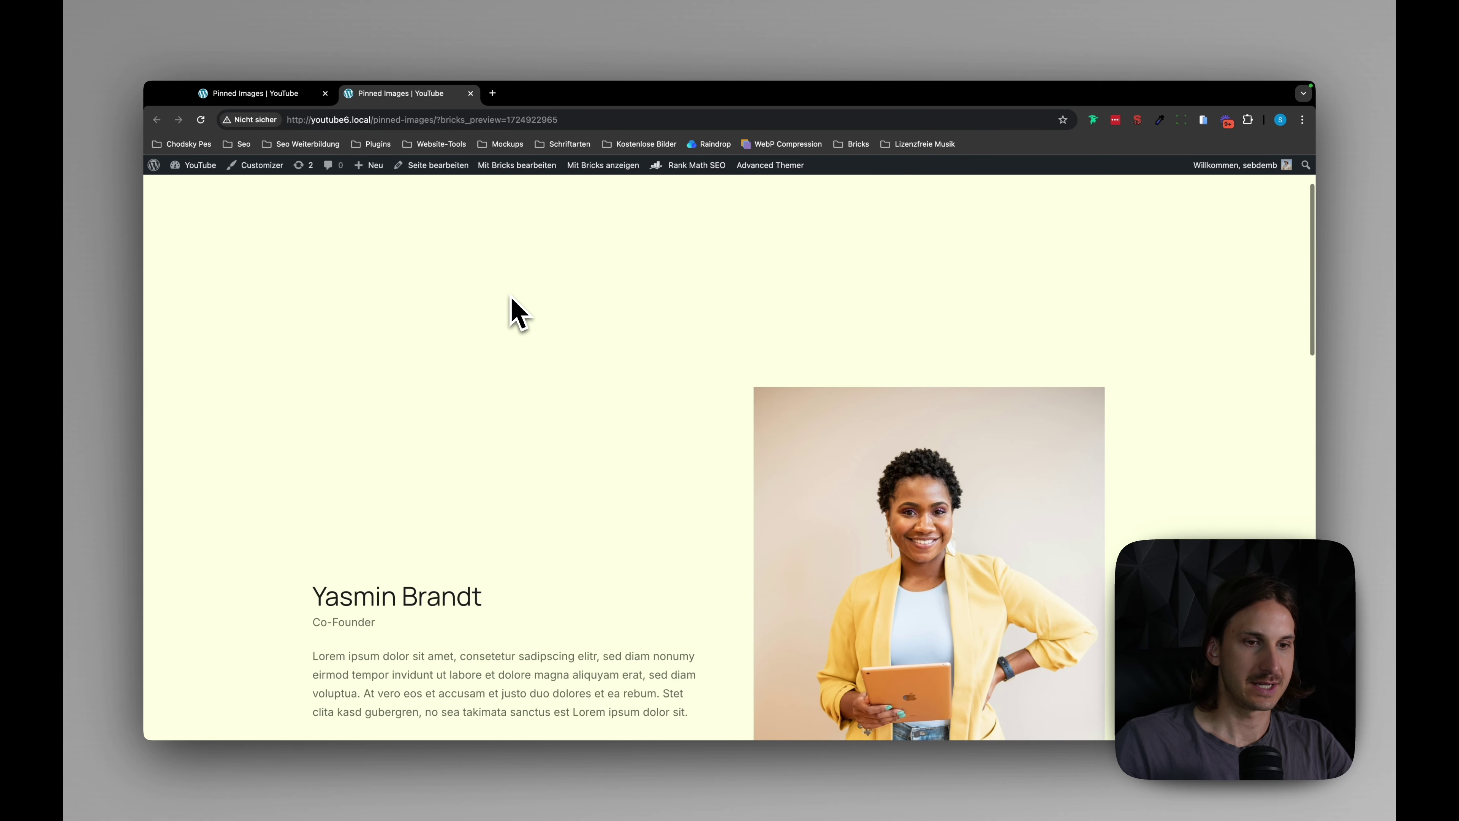
scroll(513, 313, down, 3)
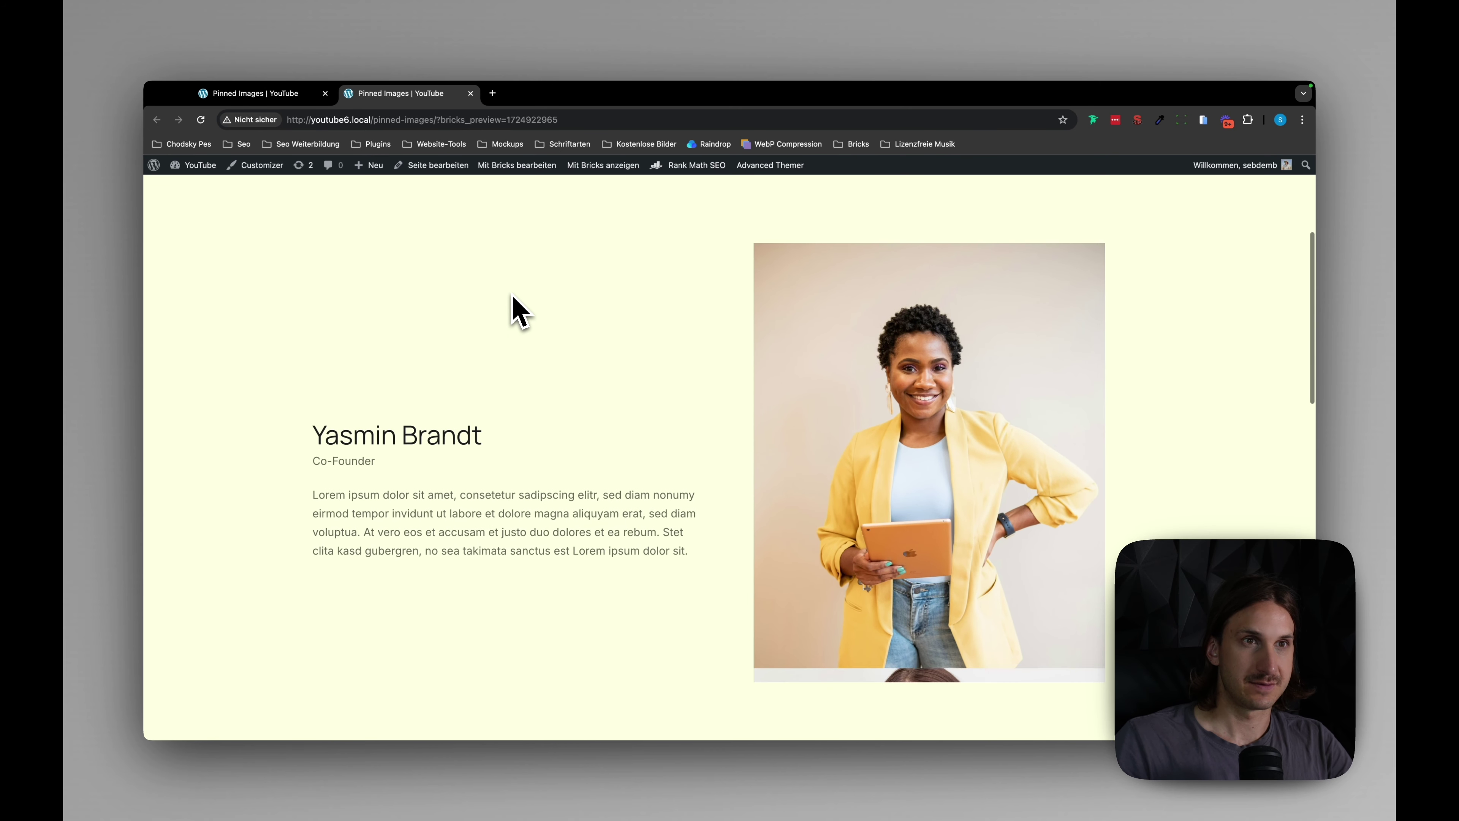
scroll(516, 311, down, 1)
scroll(822, 218, up, 1)
scroll(787, 241, down, 1)
scroll(846, 384, up, 1)
scroll(846, 385, down, 3)
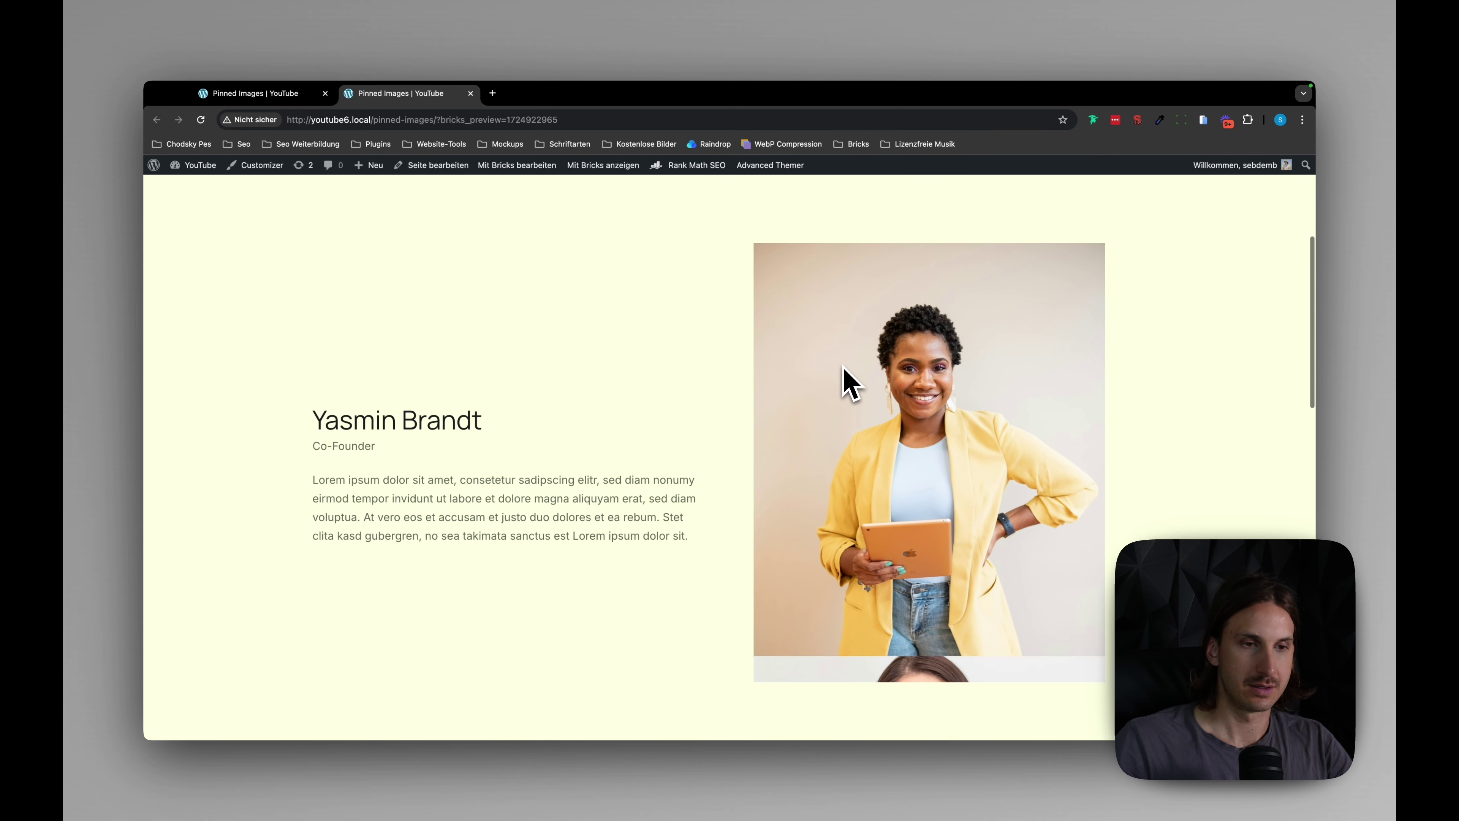
scroll(847, 385, down, 7)
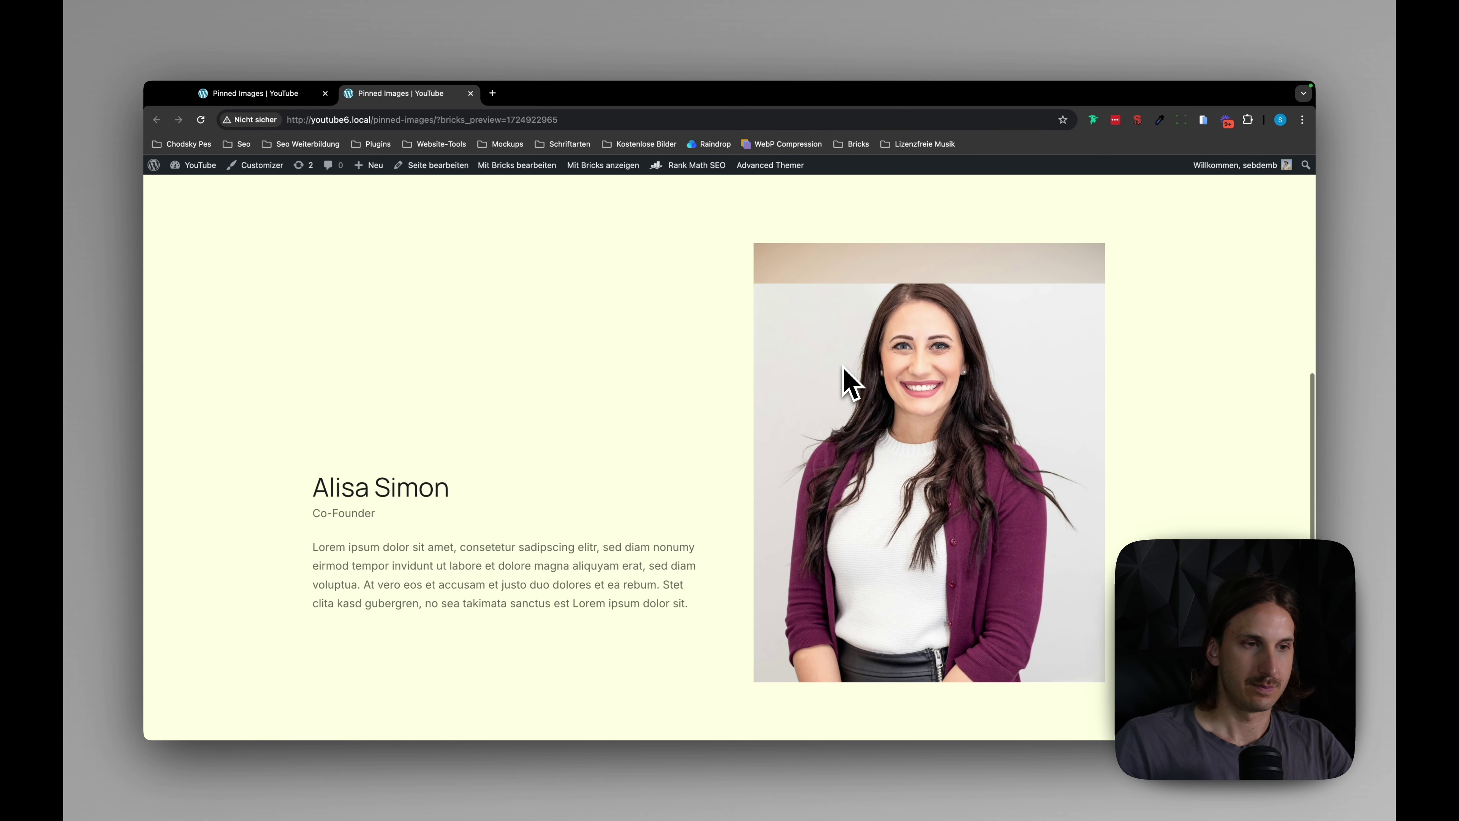
scroll(586, 515, down, 6)
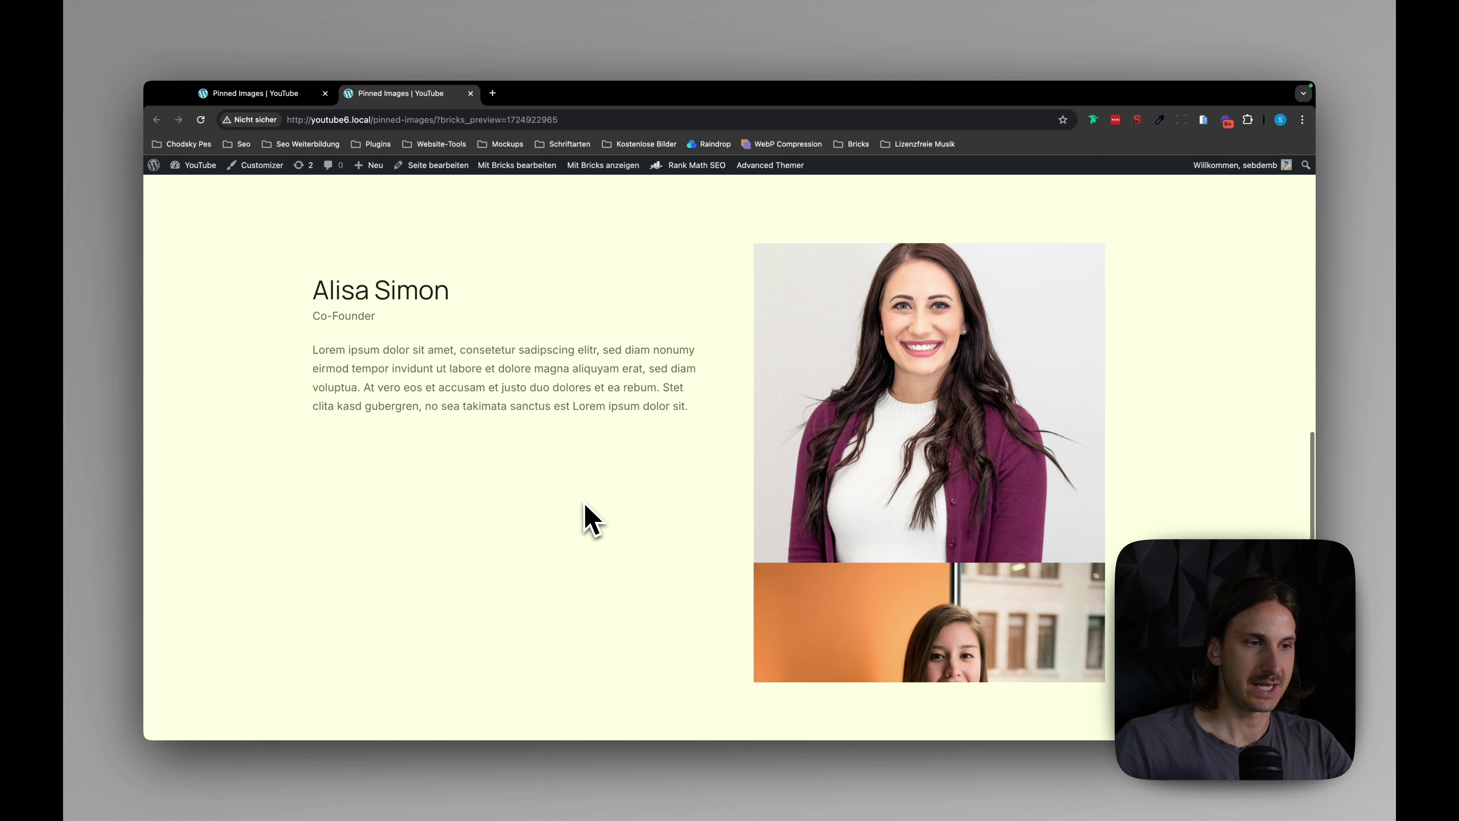
scroll(587, 515, down, 5)
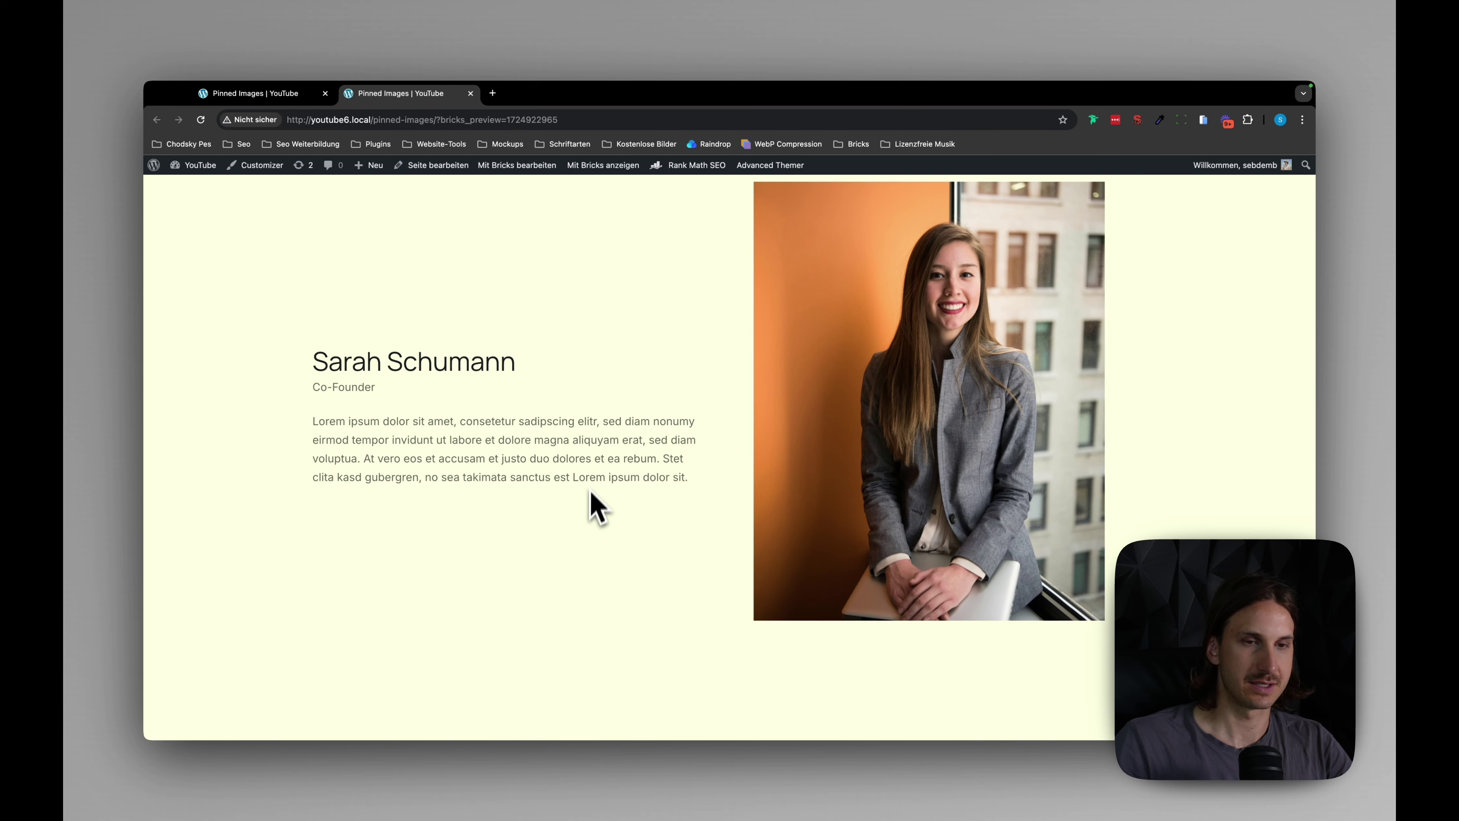
scroll(893, 741, up, 1)
scroll(890, 729, up, 1)
scroll(890, 729, down, 1)
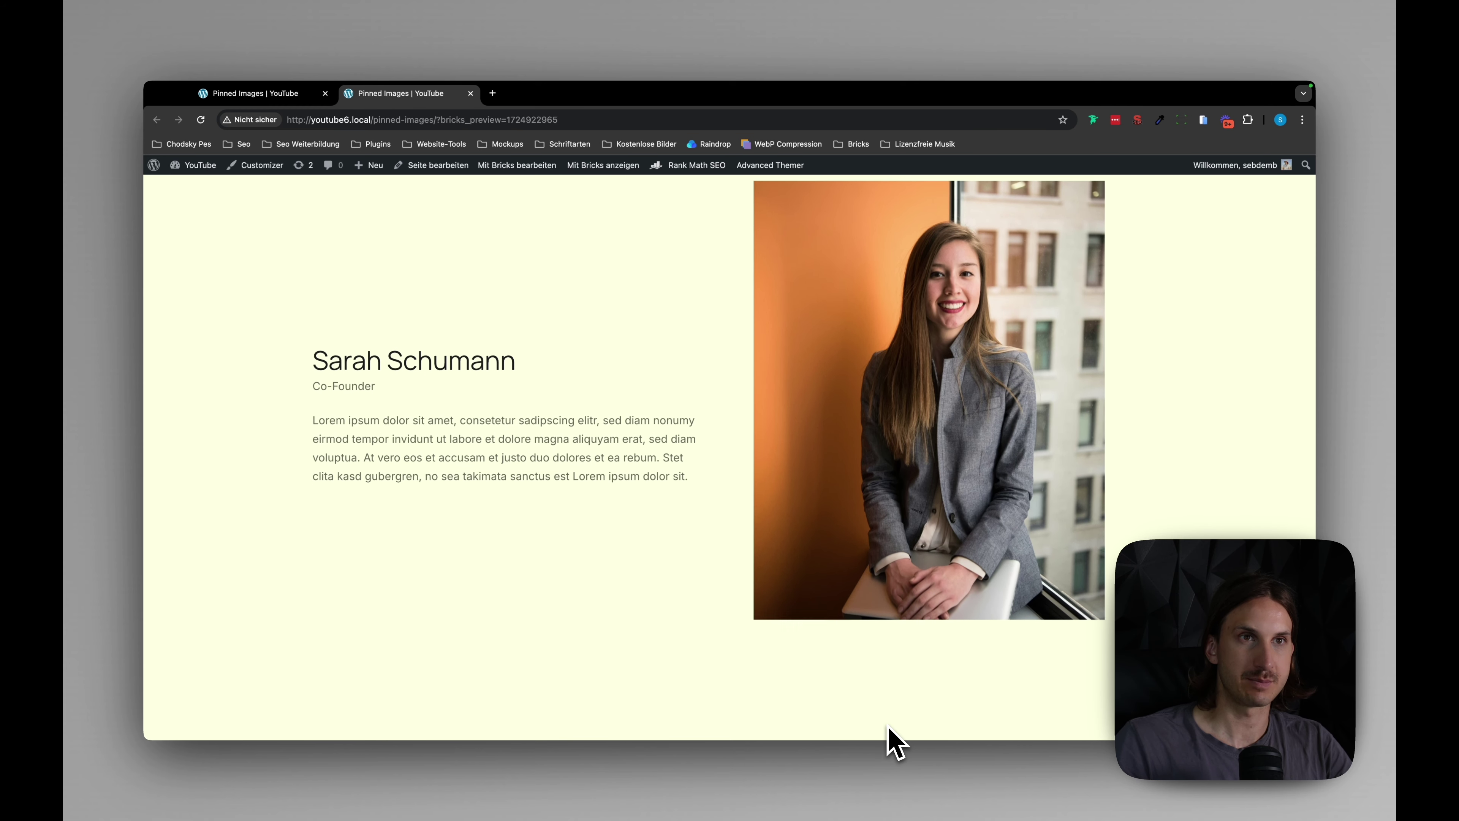
Return to the builder, duplicate the spacer Block and place the copy below the Section.
click(284, 95)
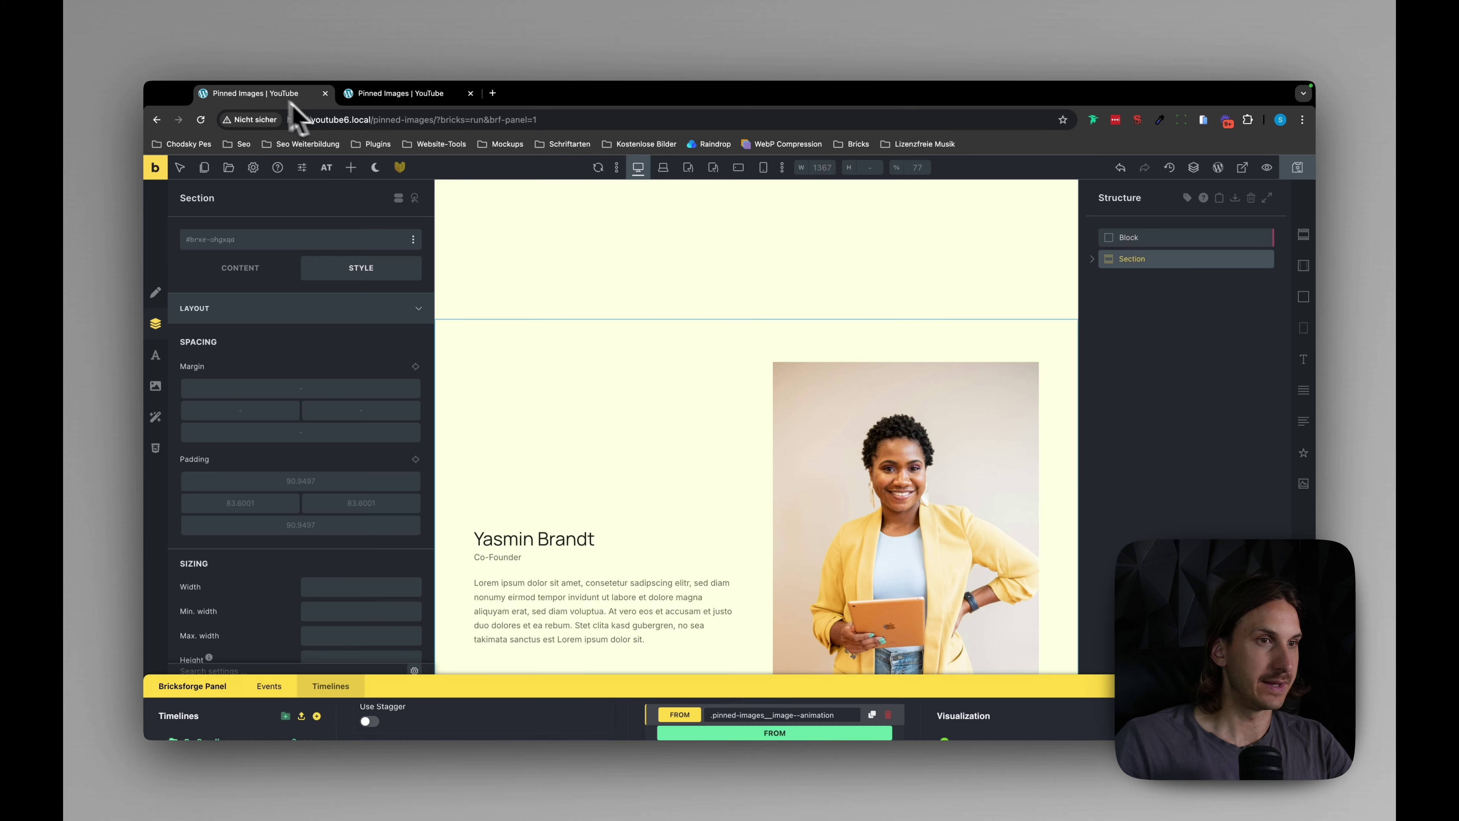
key(Escape)
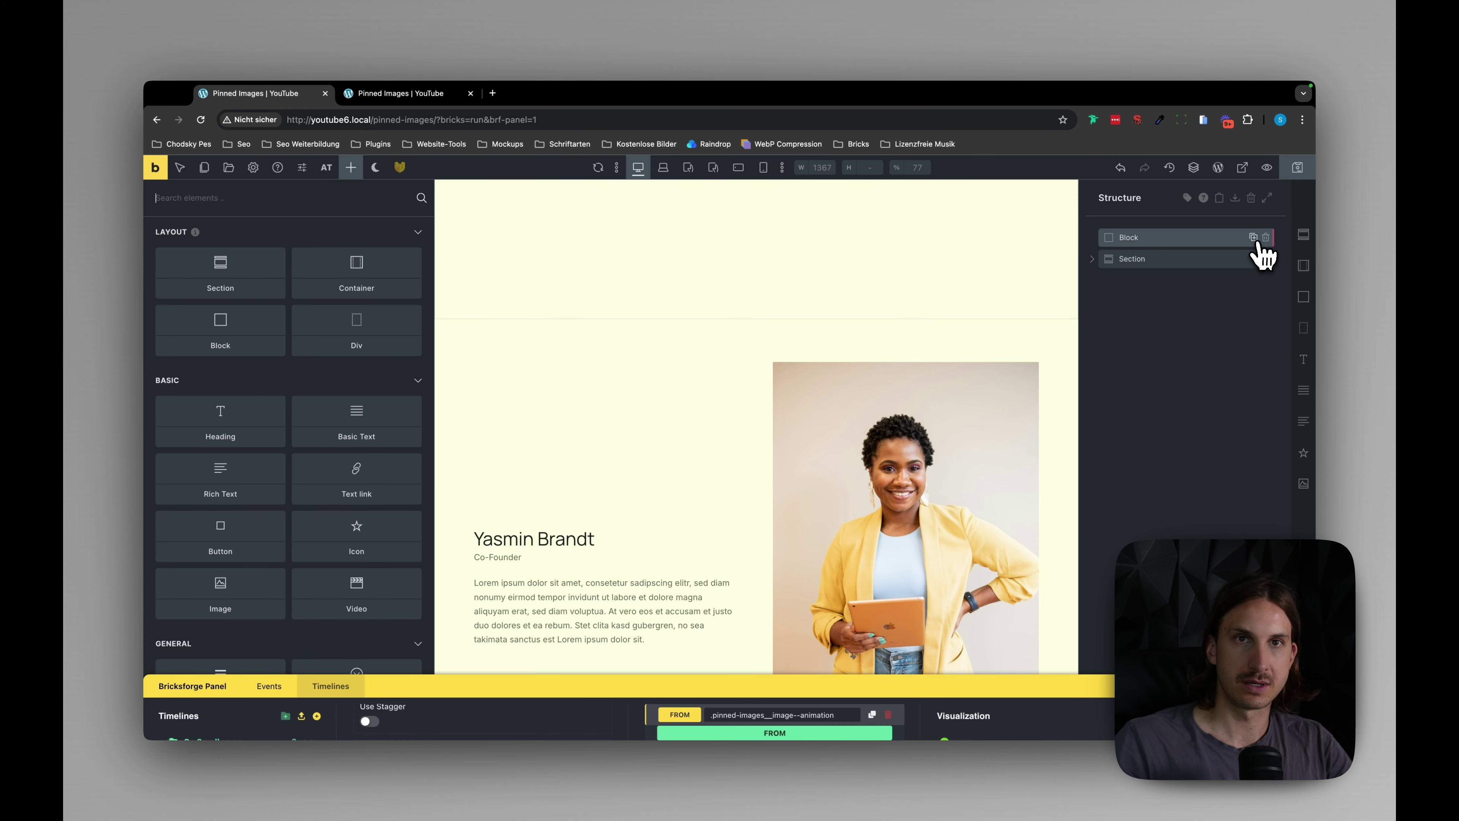
click(1253, 238)
drag(1221, 251, 1129, 305)
Examine the full pinned scroll sequence with spacer blocks above and below on the preview page, and return to the builder.
click(420, 97)
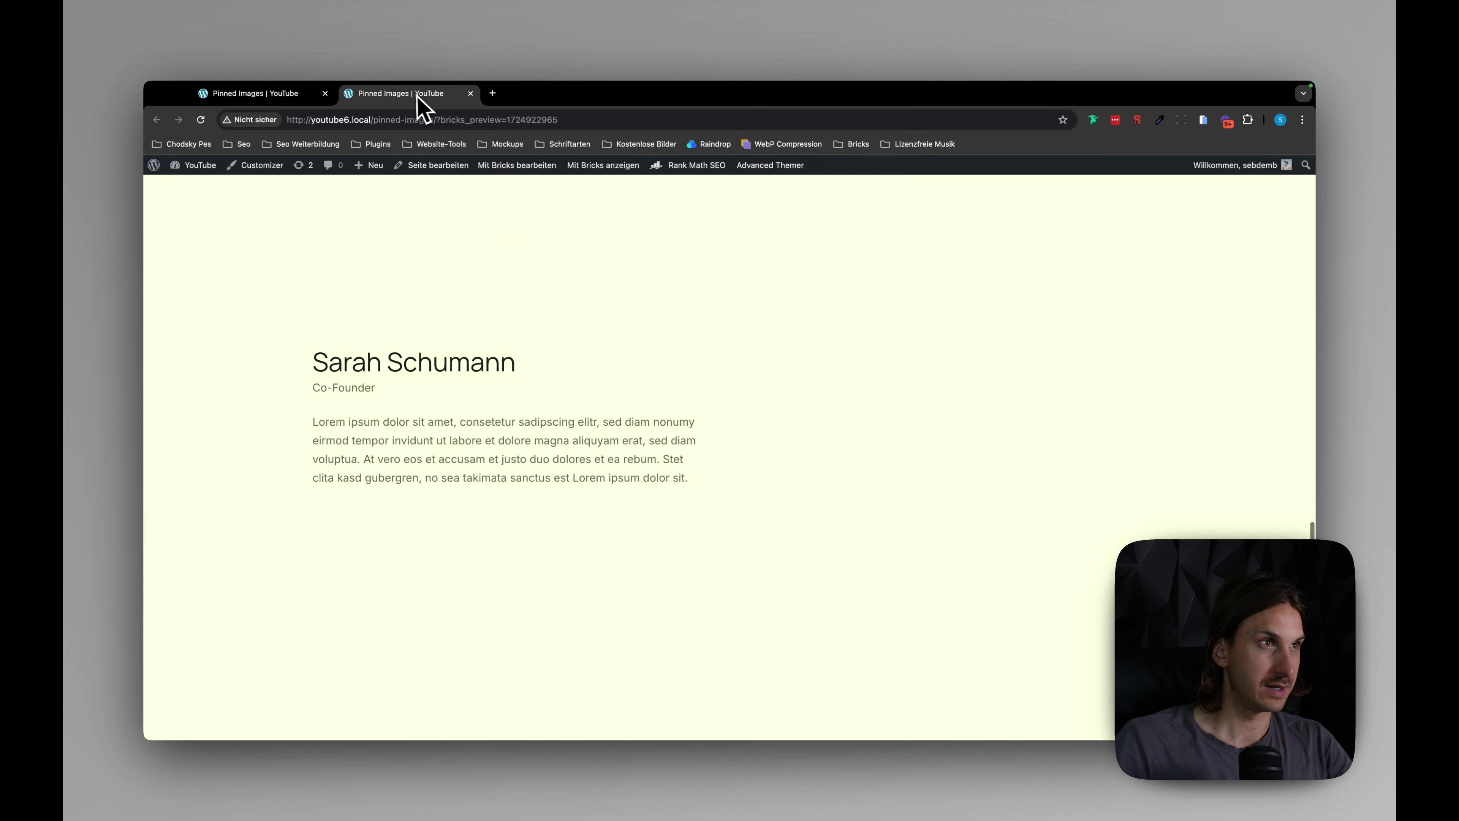
scroll(521, 287, down, 10)
scroll(521, 287, down, 12)
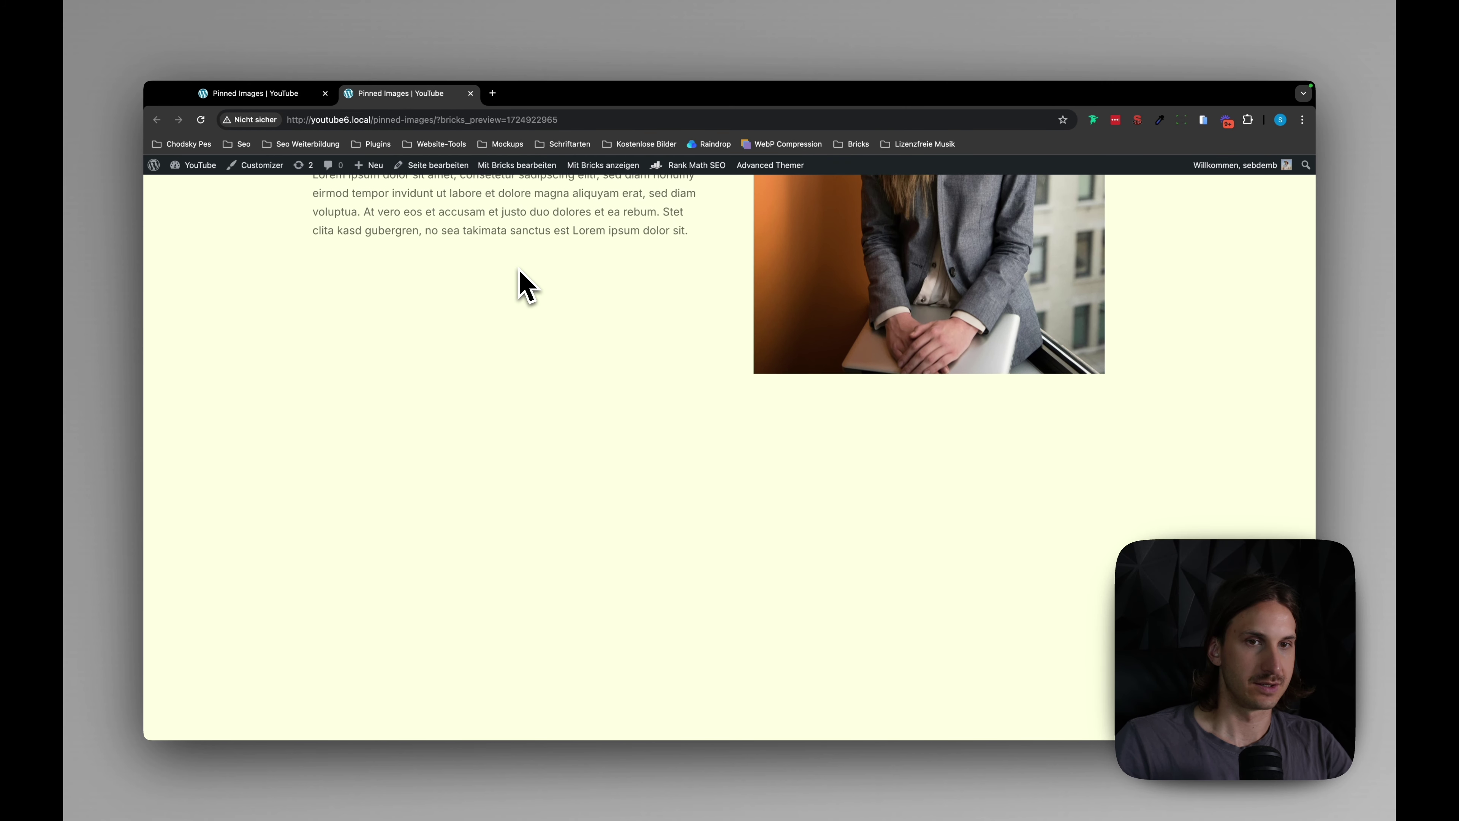
scroll(787, 498, up, 6)
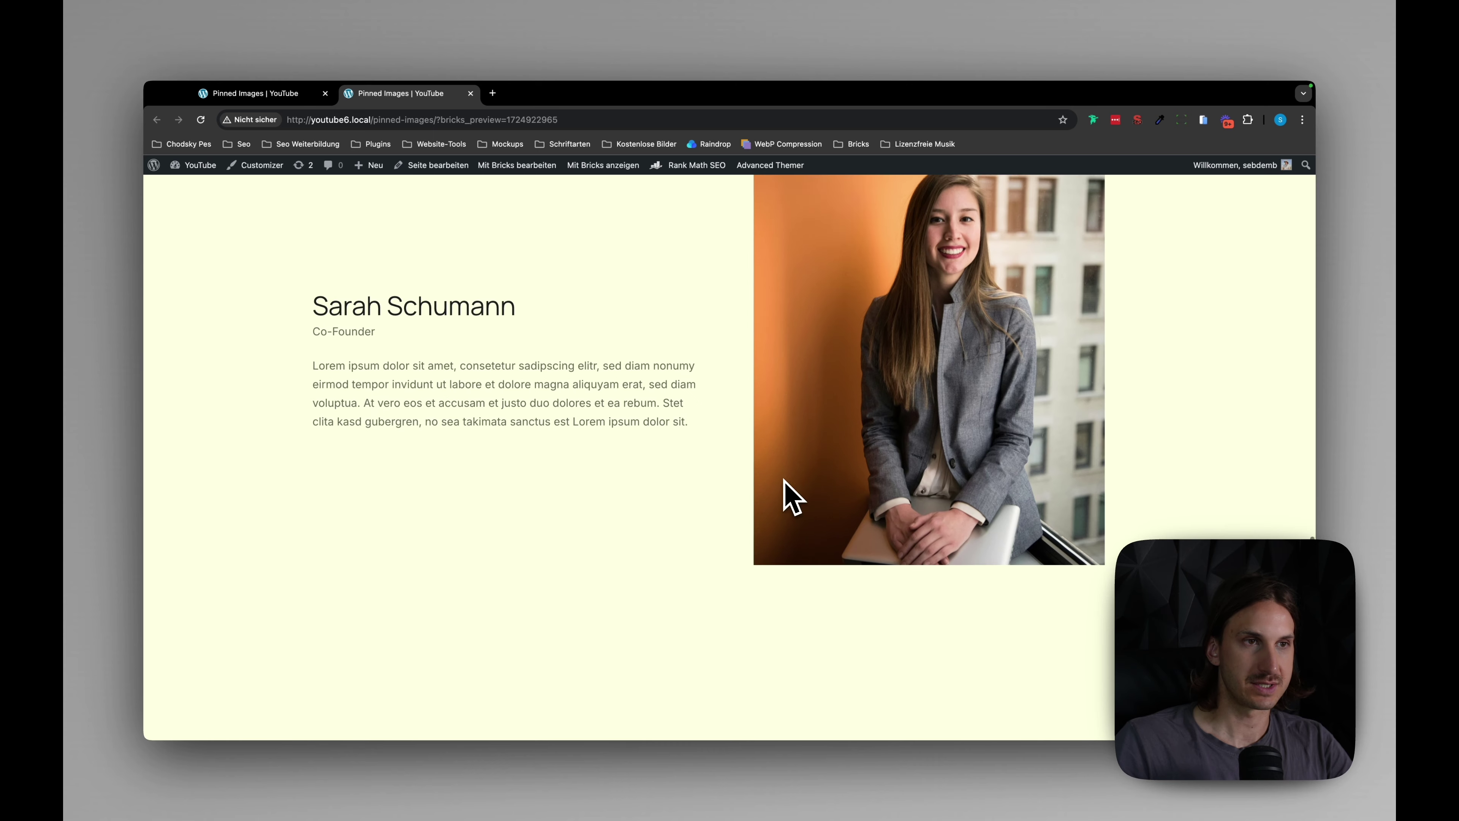
scroll(684, 385, up, 10)
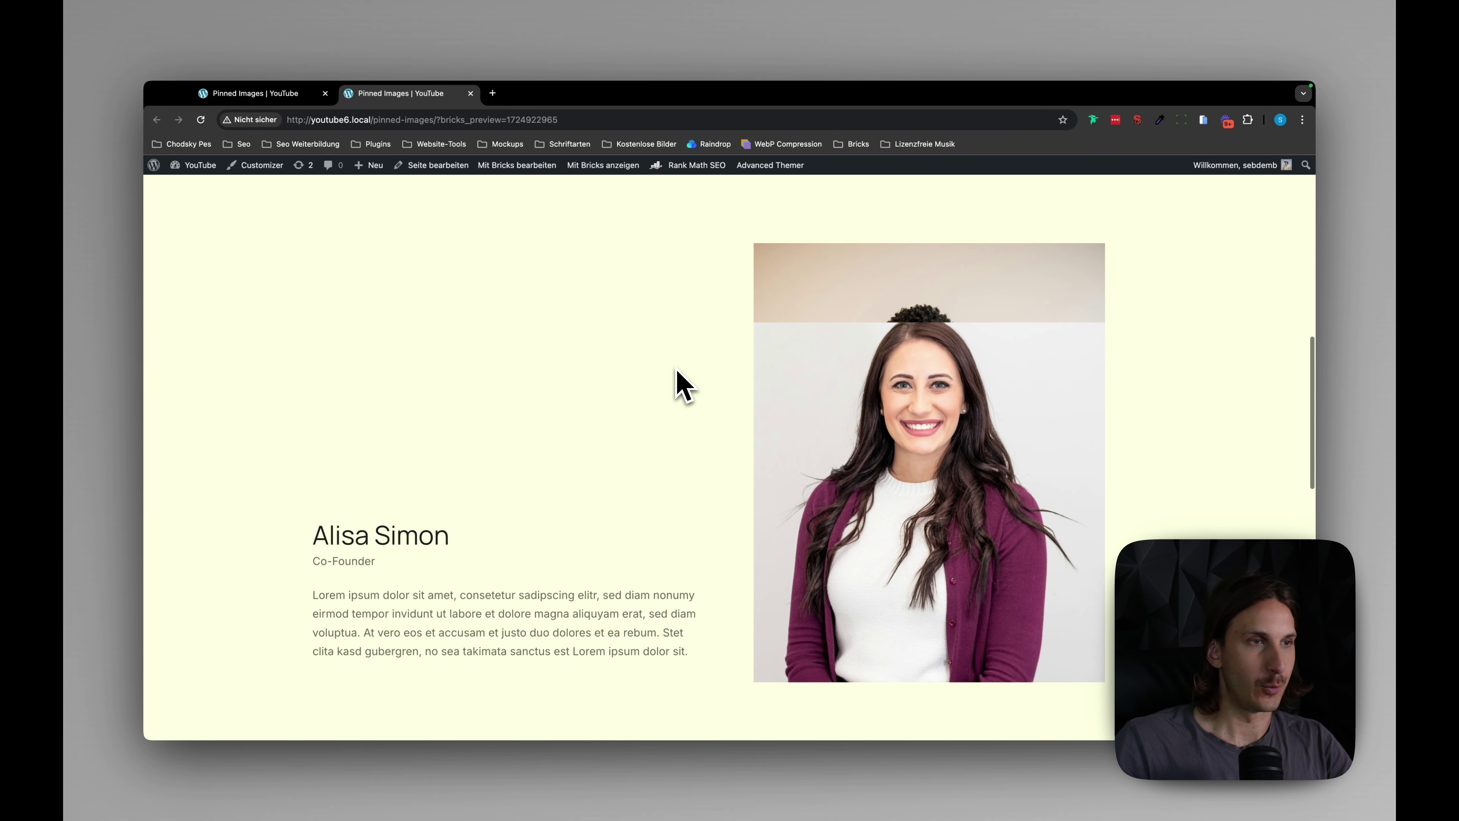
scroll(683, 385, up, 3)
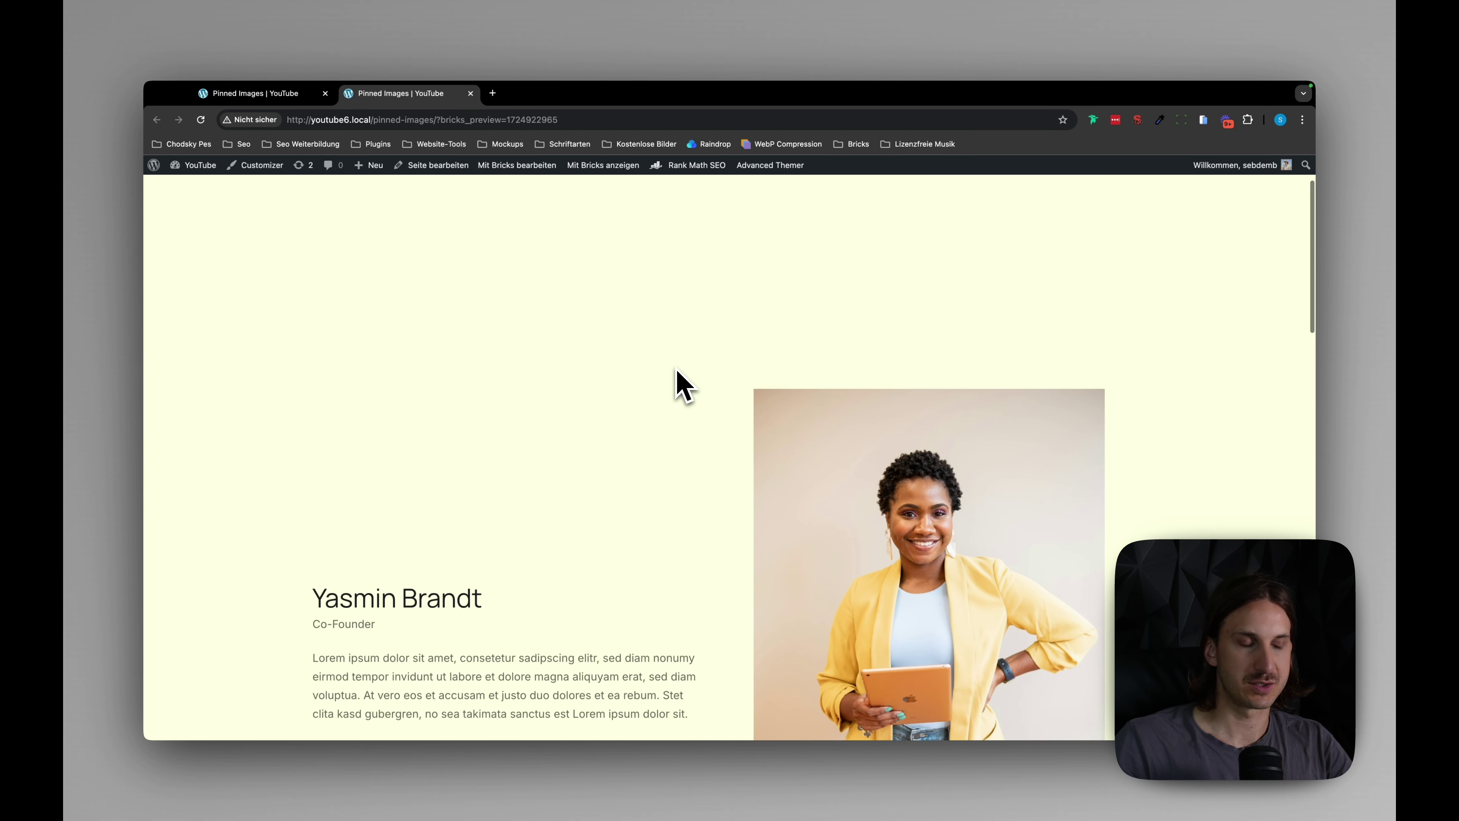
scroll(684, 385, down, 5)
scroll(684, 385, down, 1)
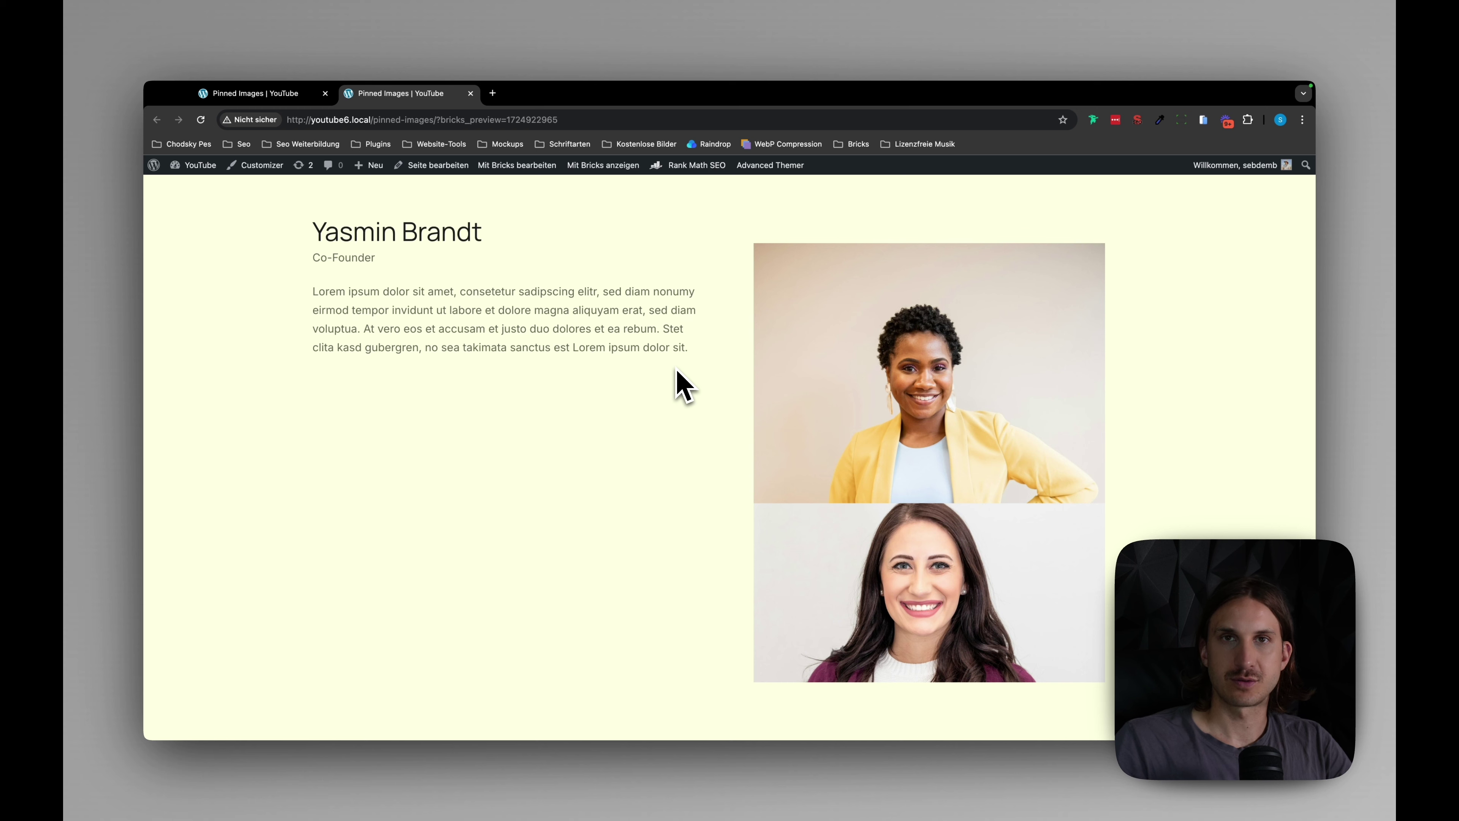
scroll(684, 385, down, 5)
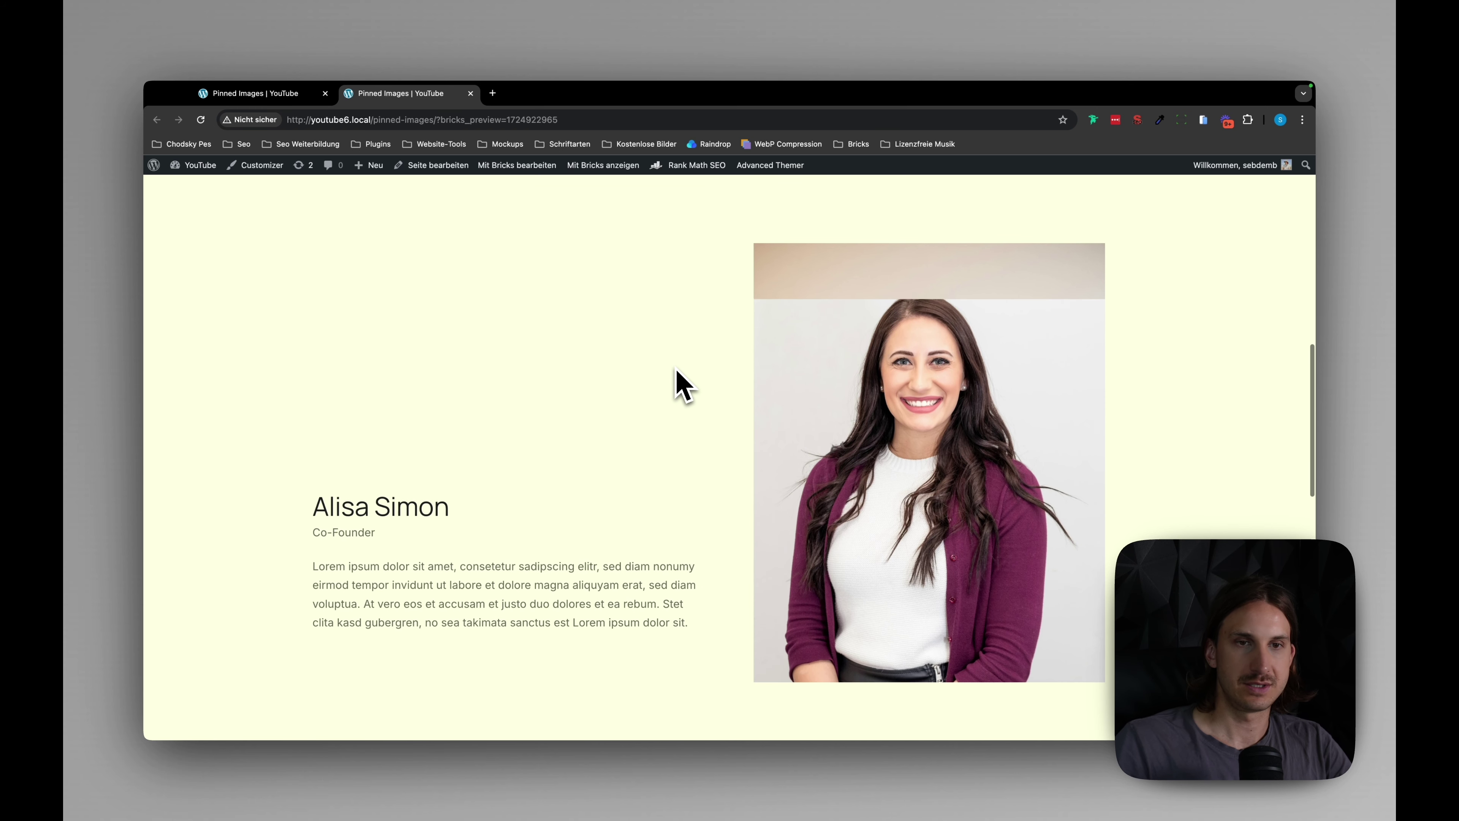
scroll(680, 385, down, 10)
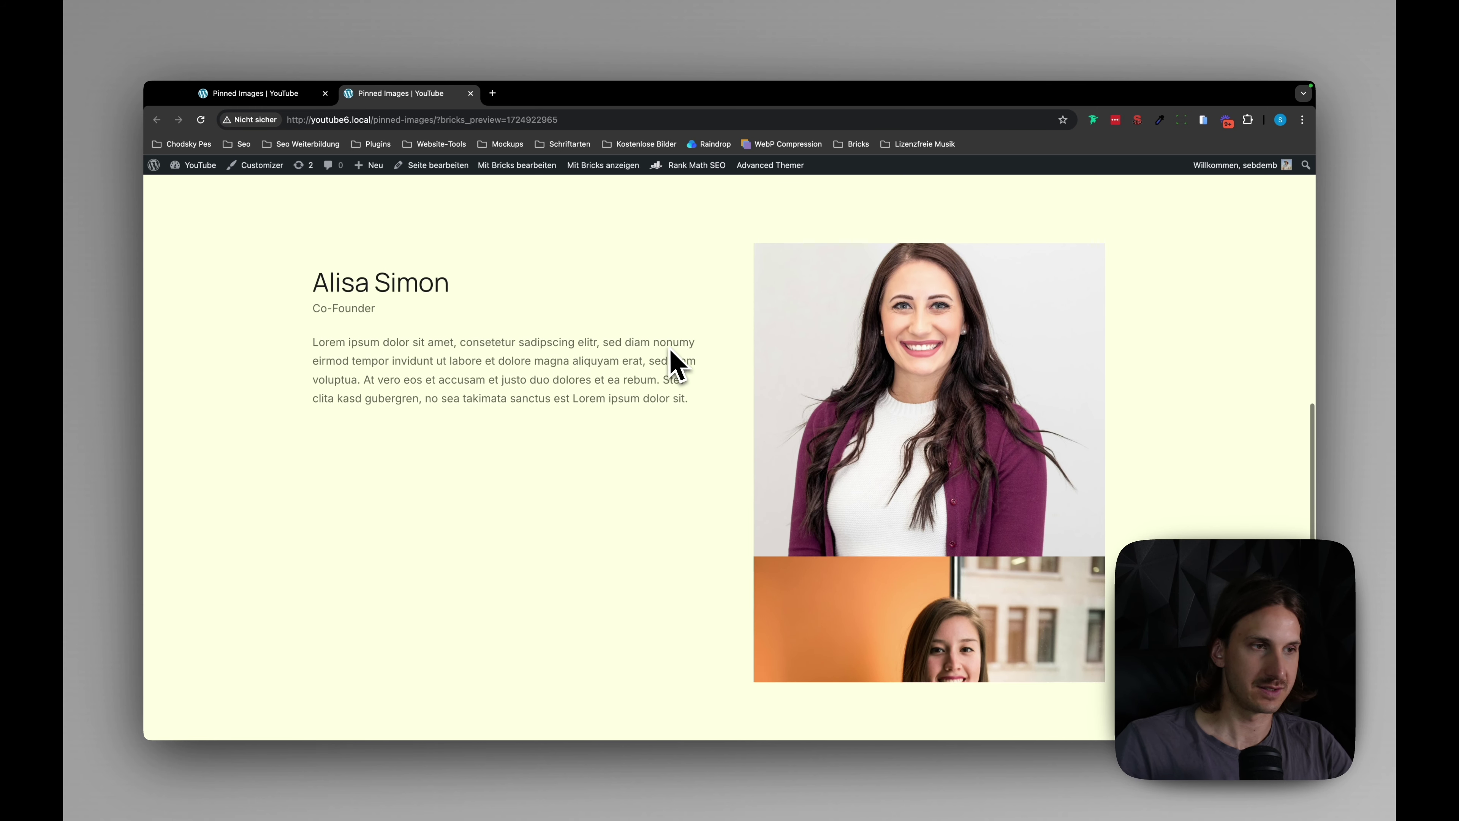
scroll(667, 374, down, 8)
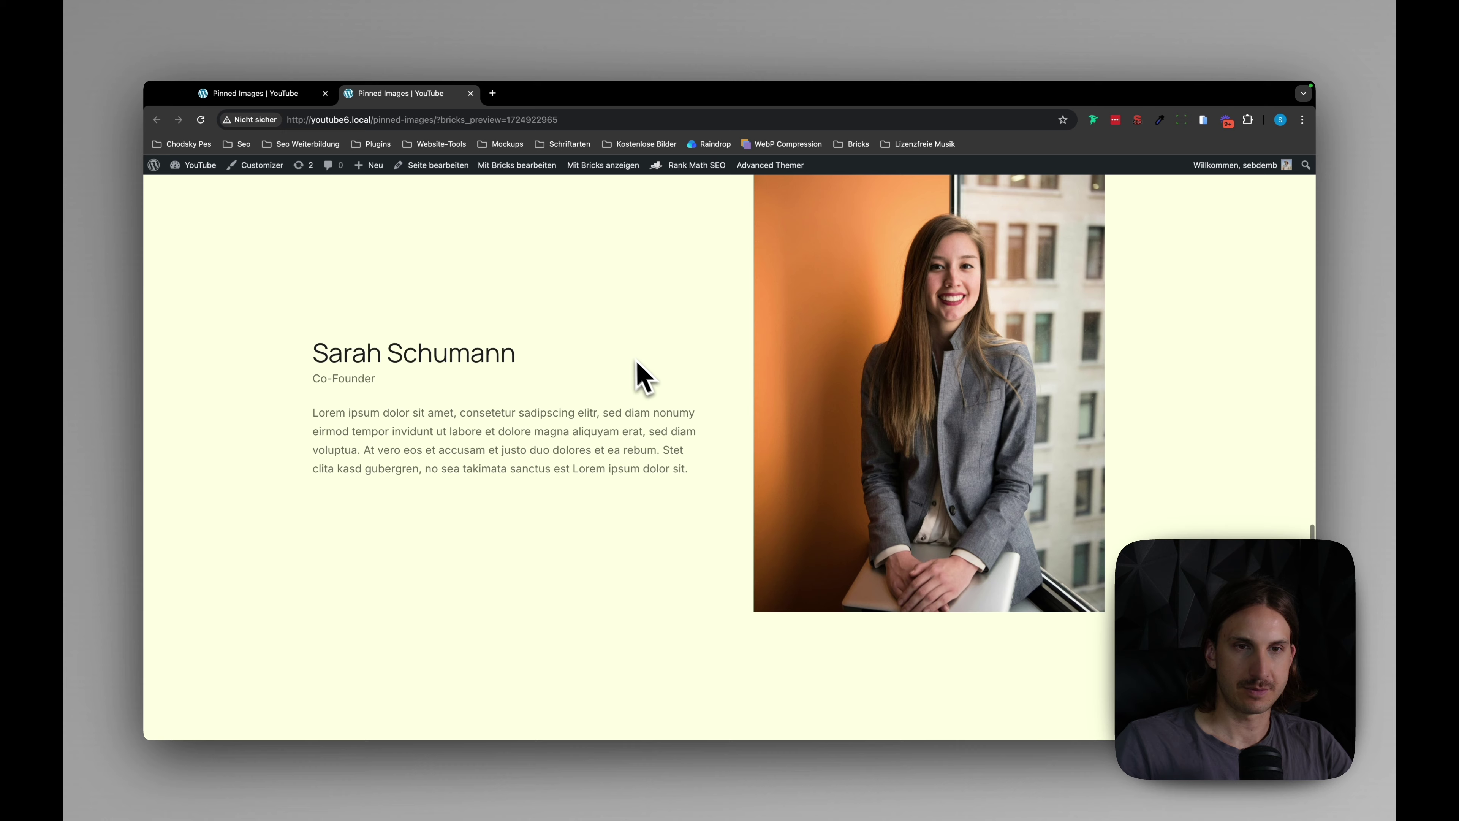
key(ctrl+shift+Tab)
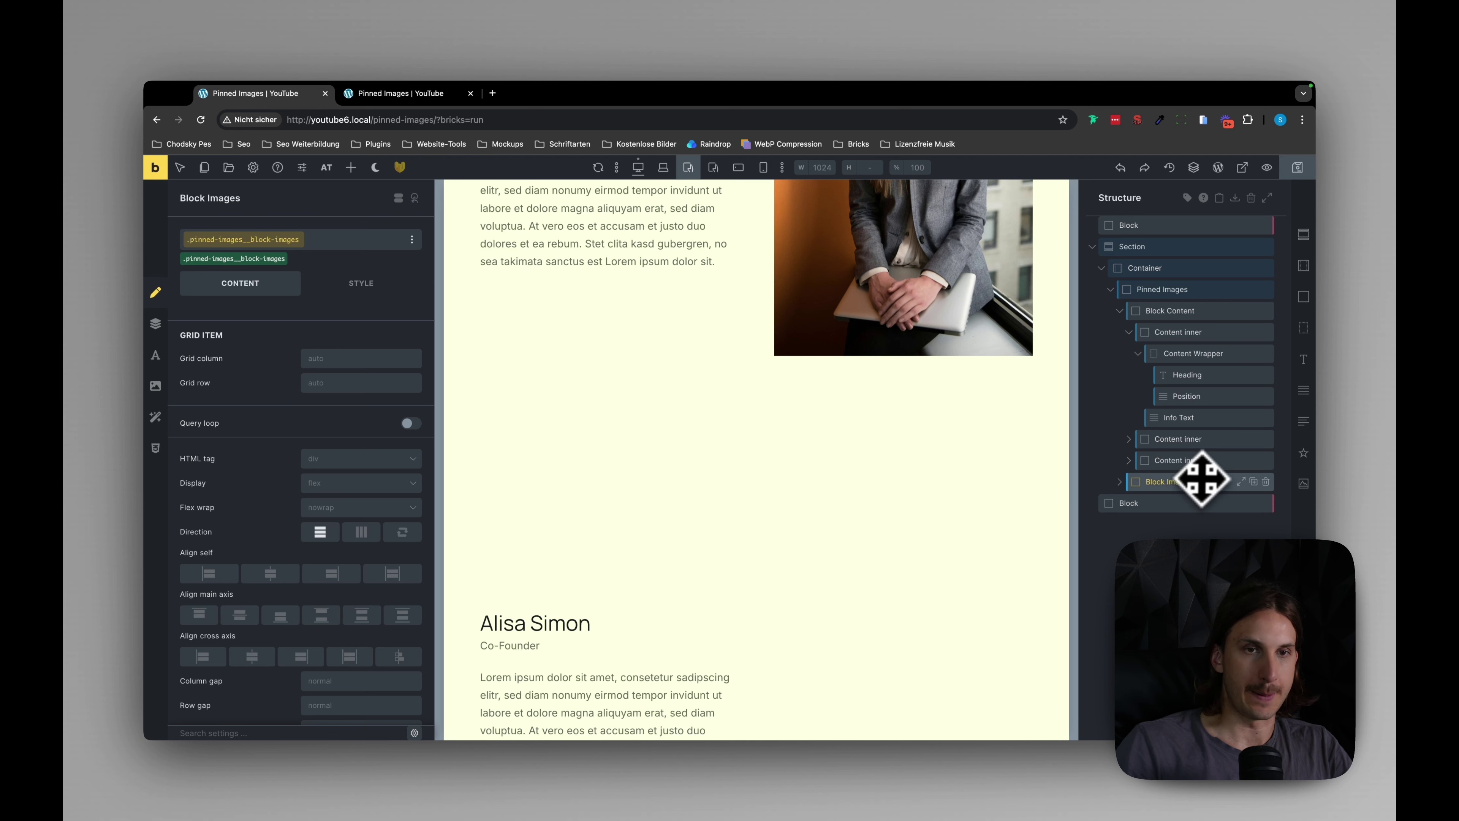
Hide the Block Images element at the iPad Pro breakpoint by setting its display to none.
scroll(293, 480, down, 5)
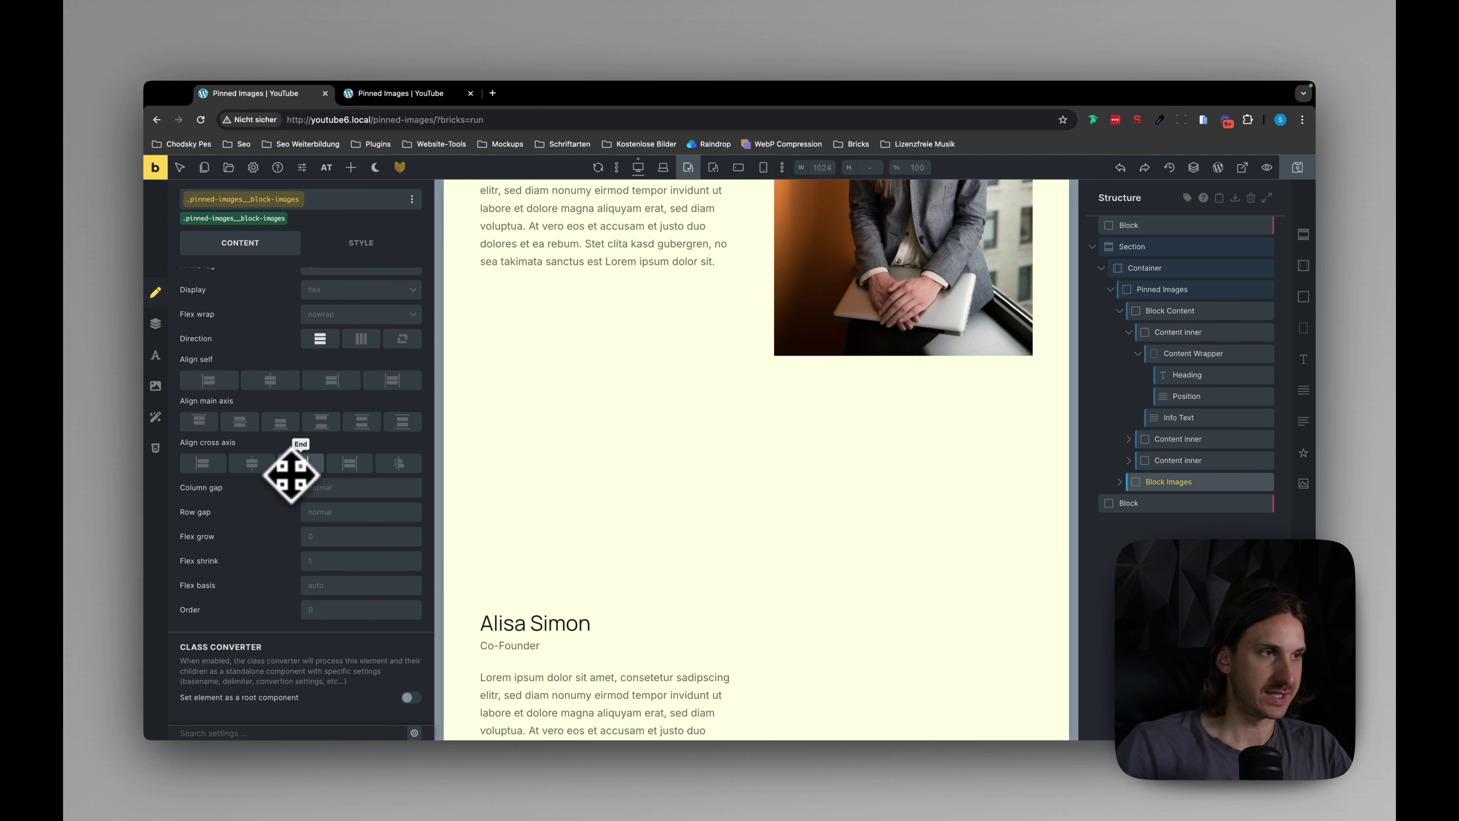
scroll(299, 454, up, 1)
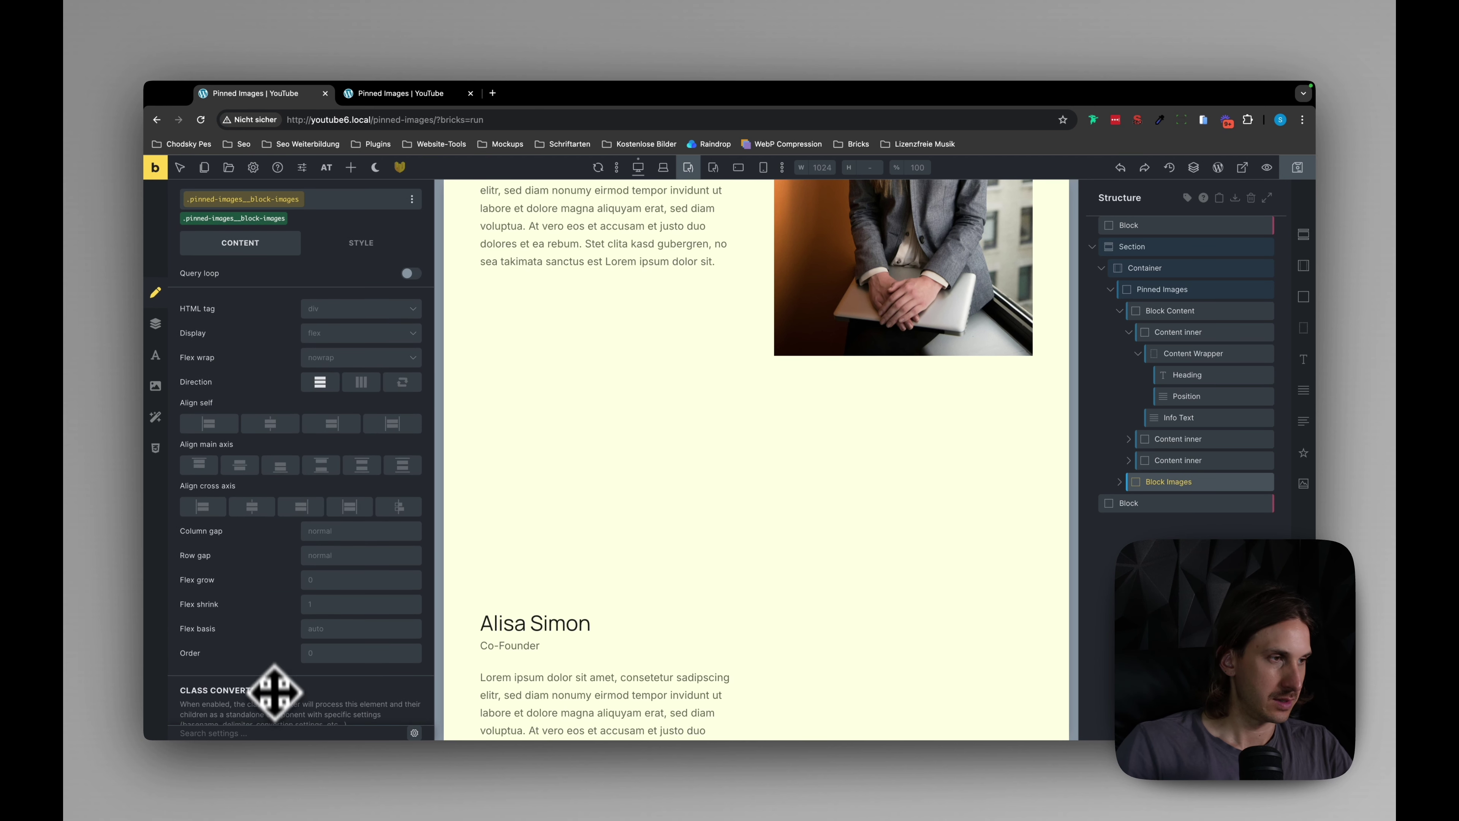
scroll(276, 563, up, 4)
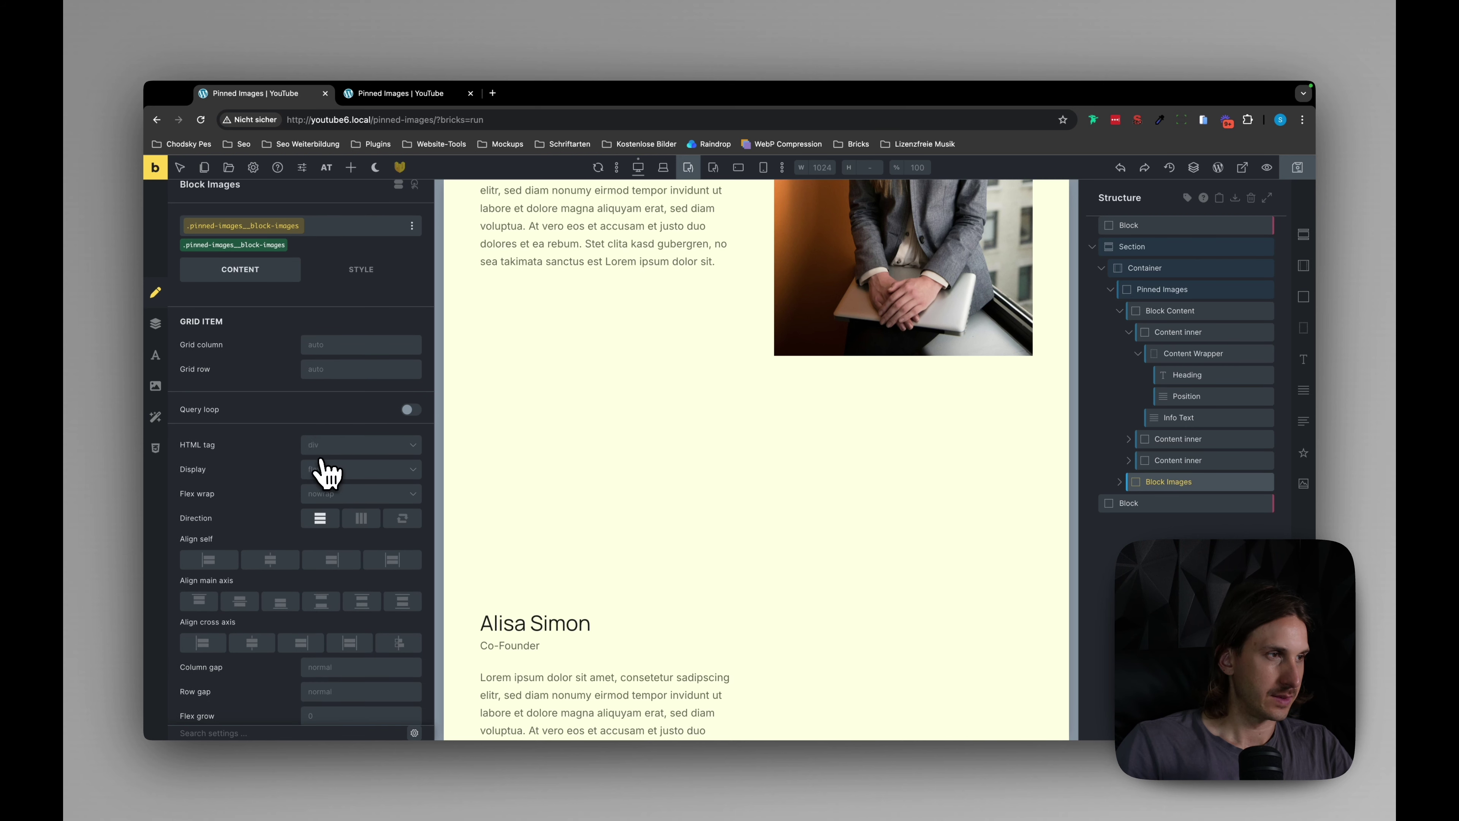
click(322, 469)
click(350, 610)
scroll(798, 512, up, 4)
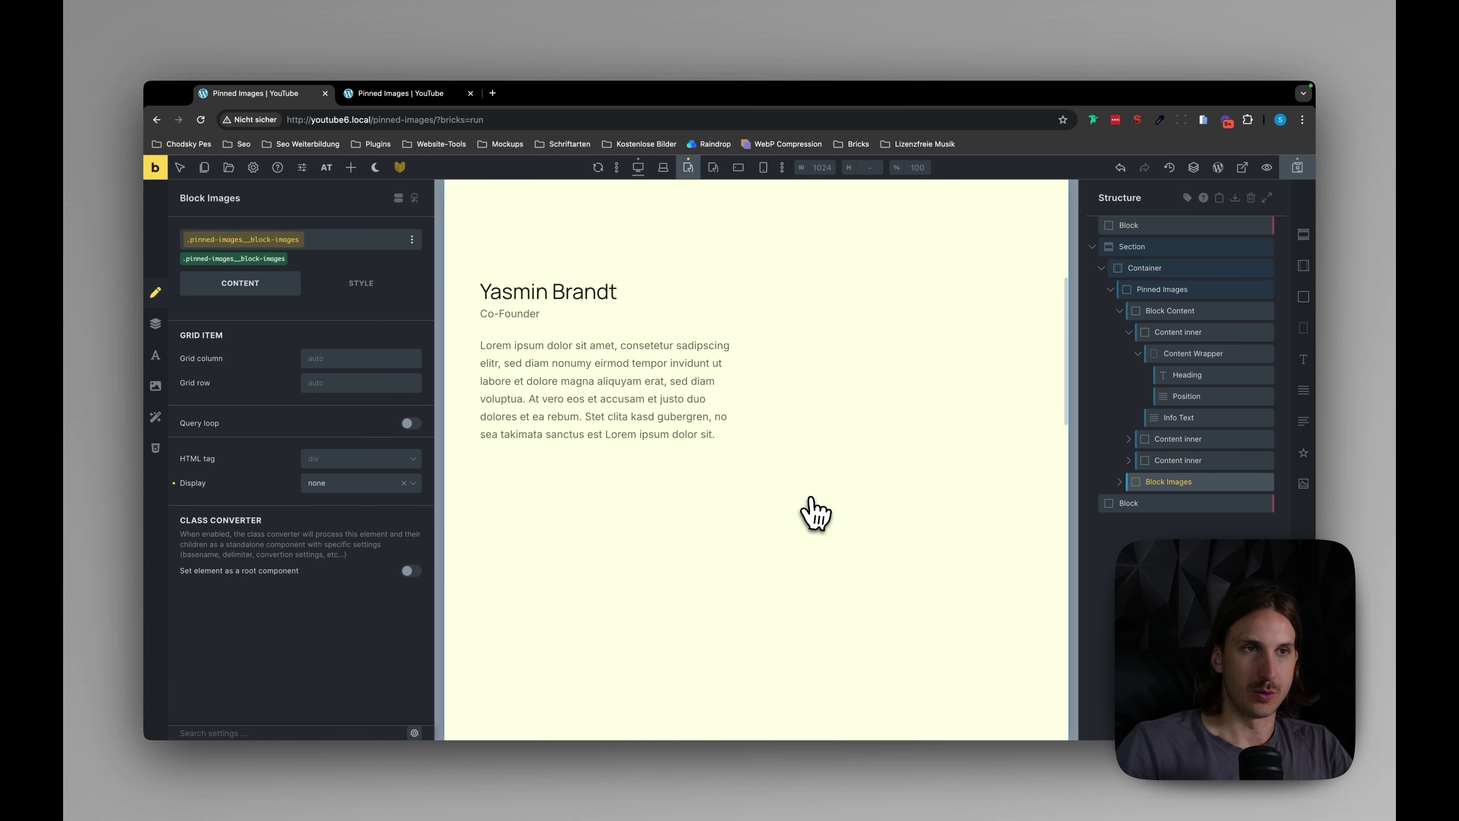
Reduce the Pinned Images grid to a single column with template columns repeat(1, minmax(0, 1fr)) at the iPad Pro breakpoint.
click(1120, 311)
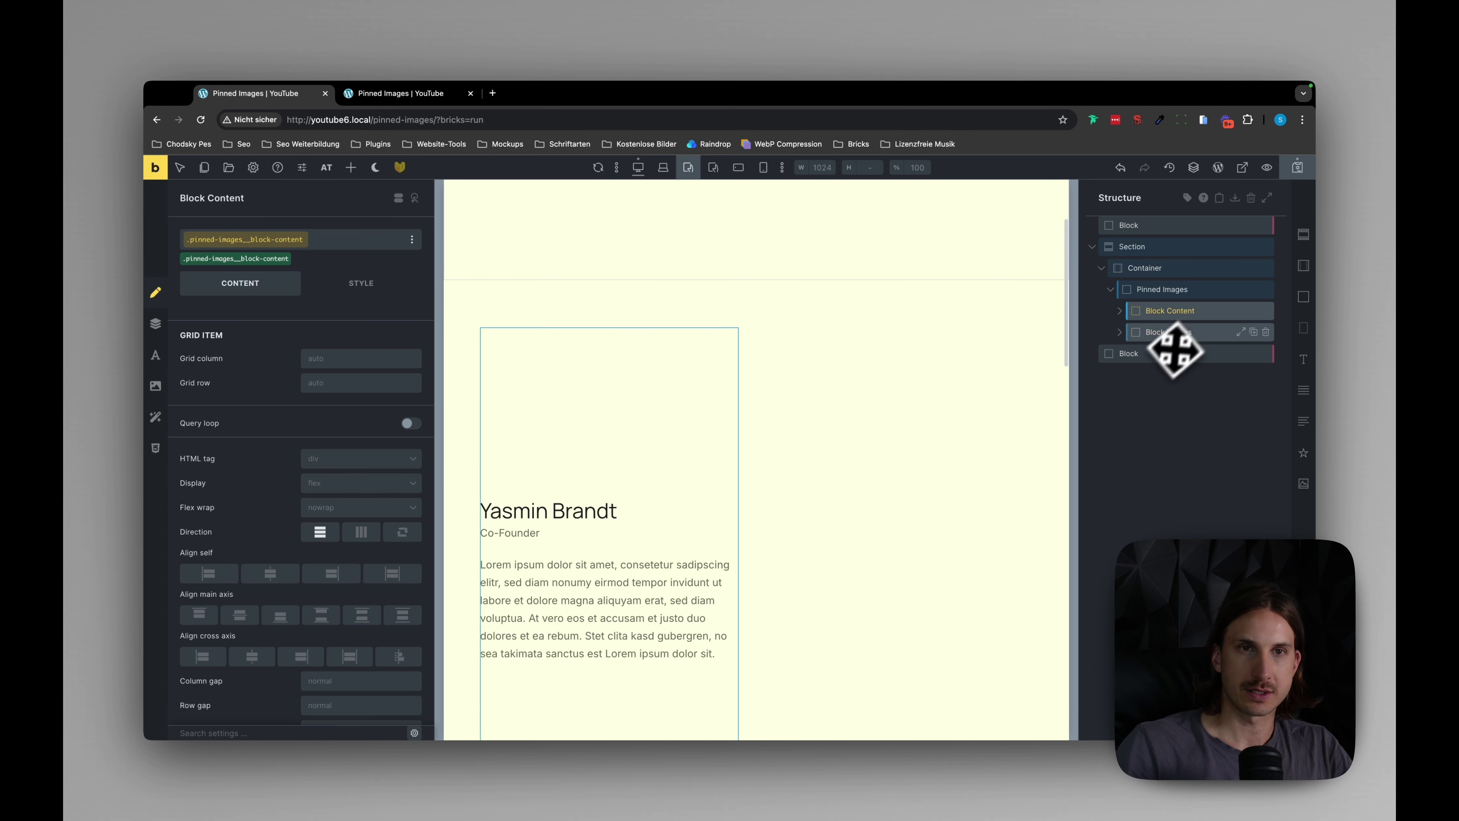
click(1156, 332)
click(1121, 345)
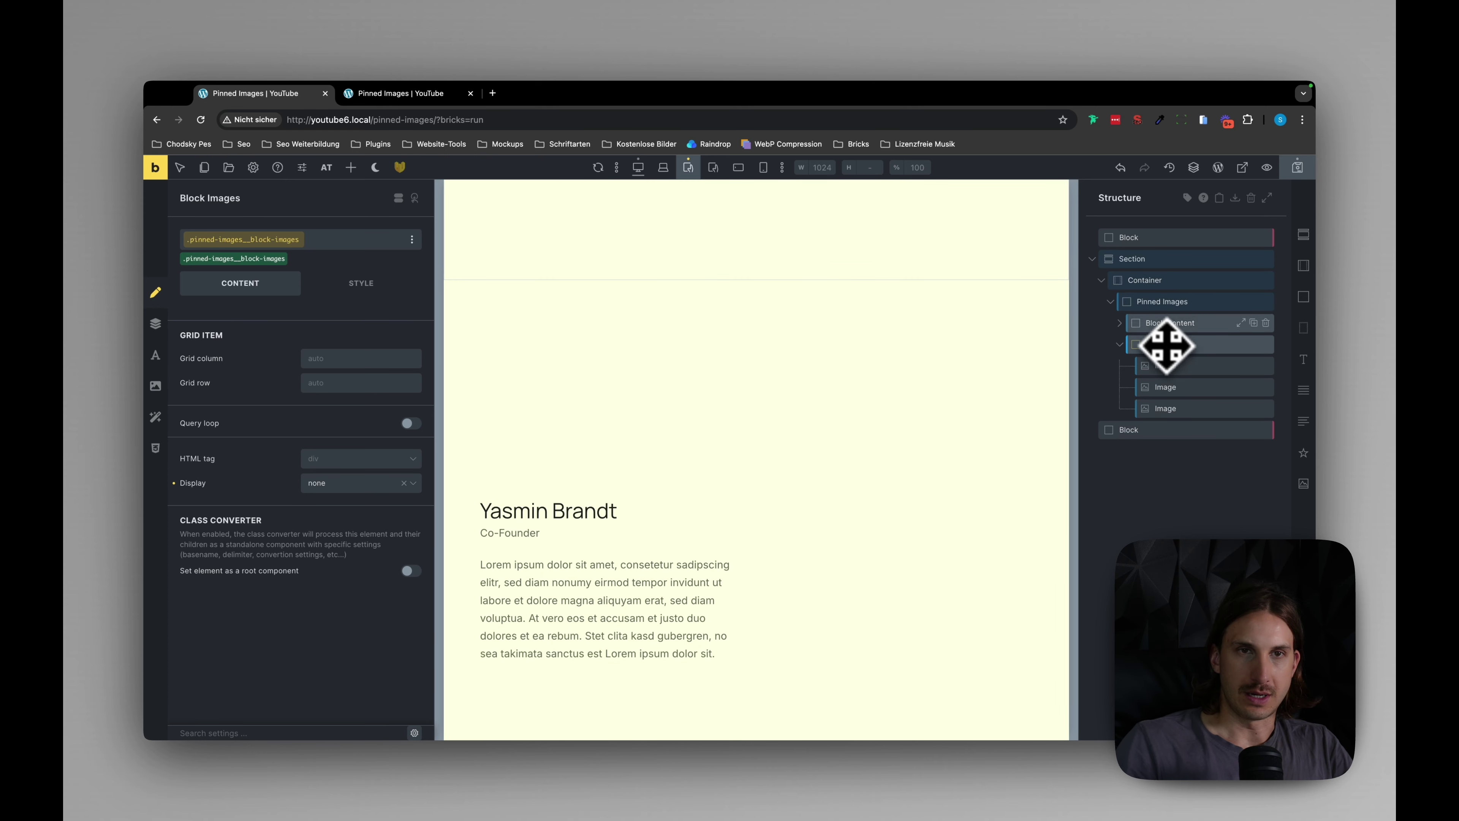
click(1152, 304)
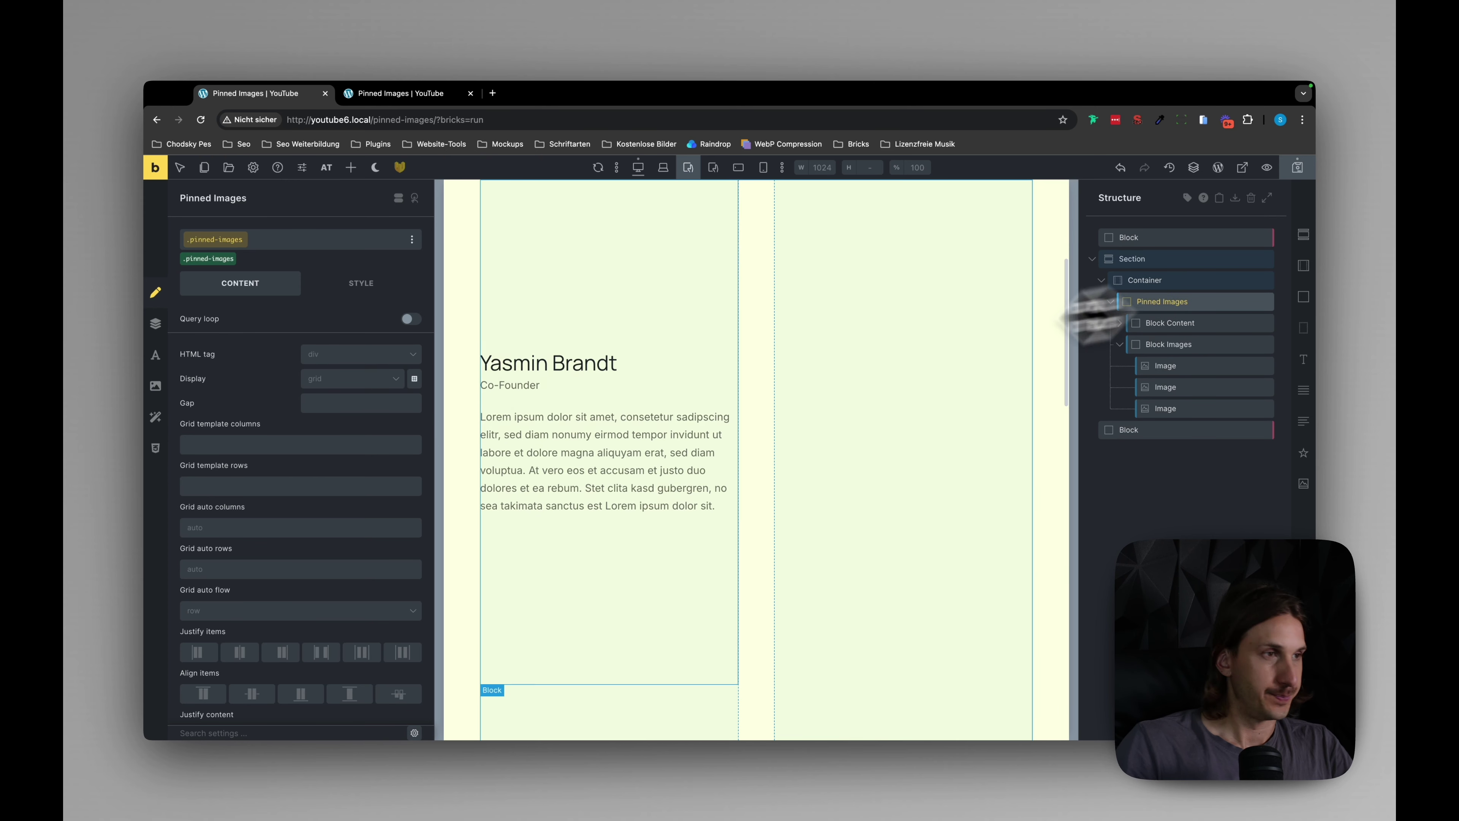
click(254, 445)
click(365, 426)
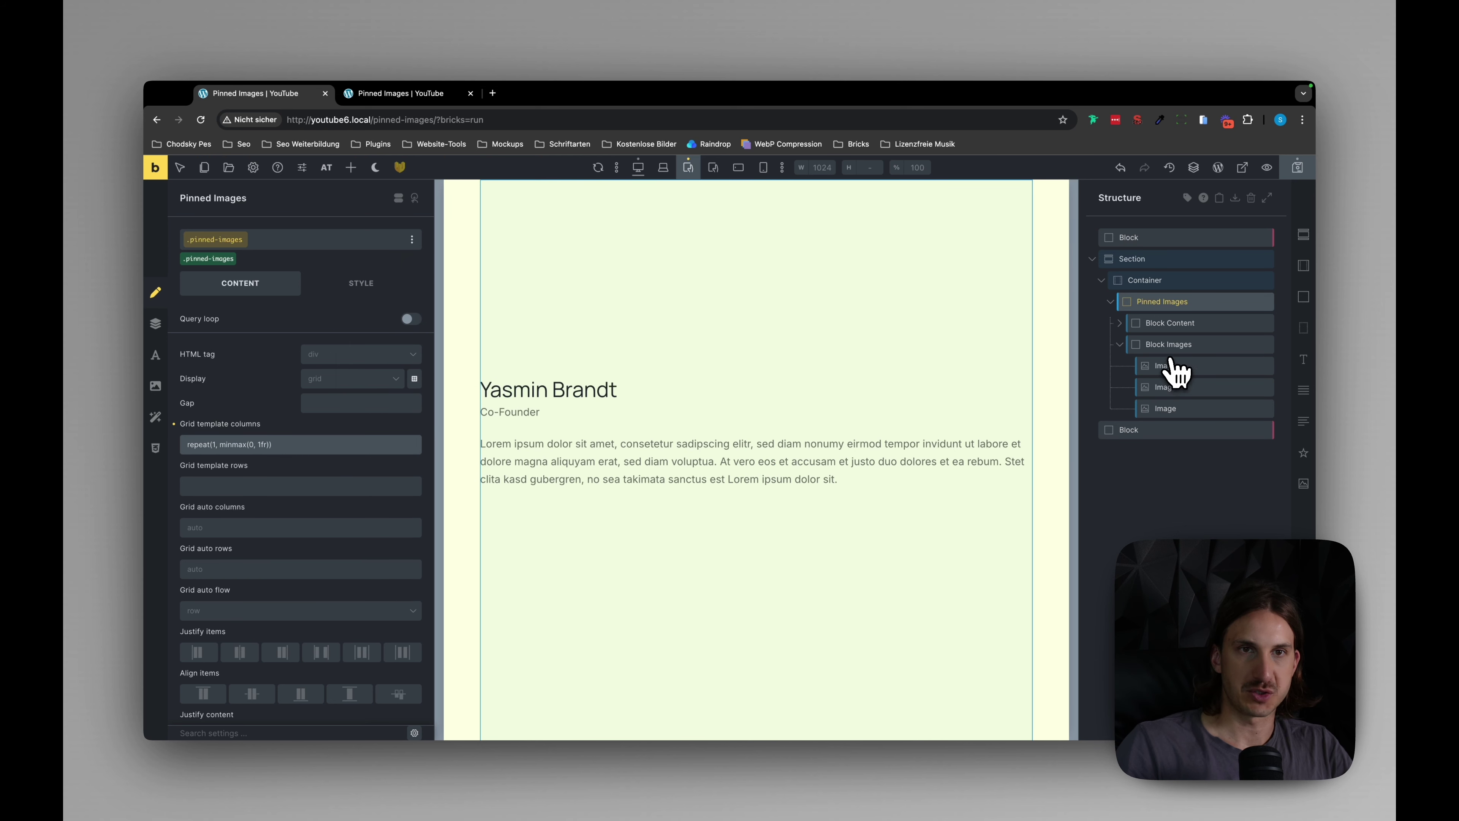
scroll(869, 415, up, 2)
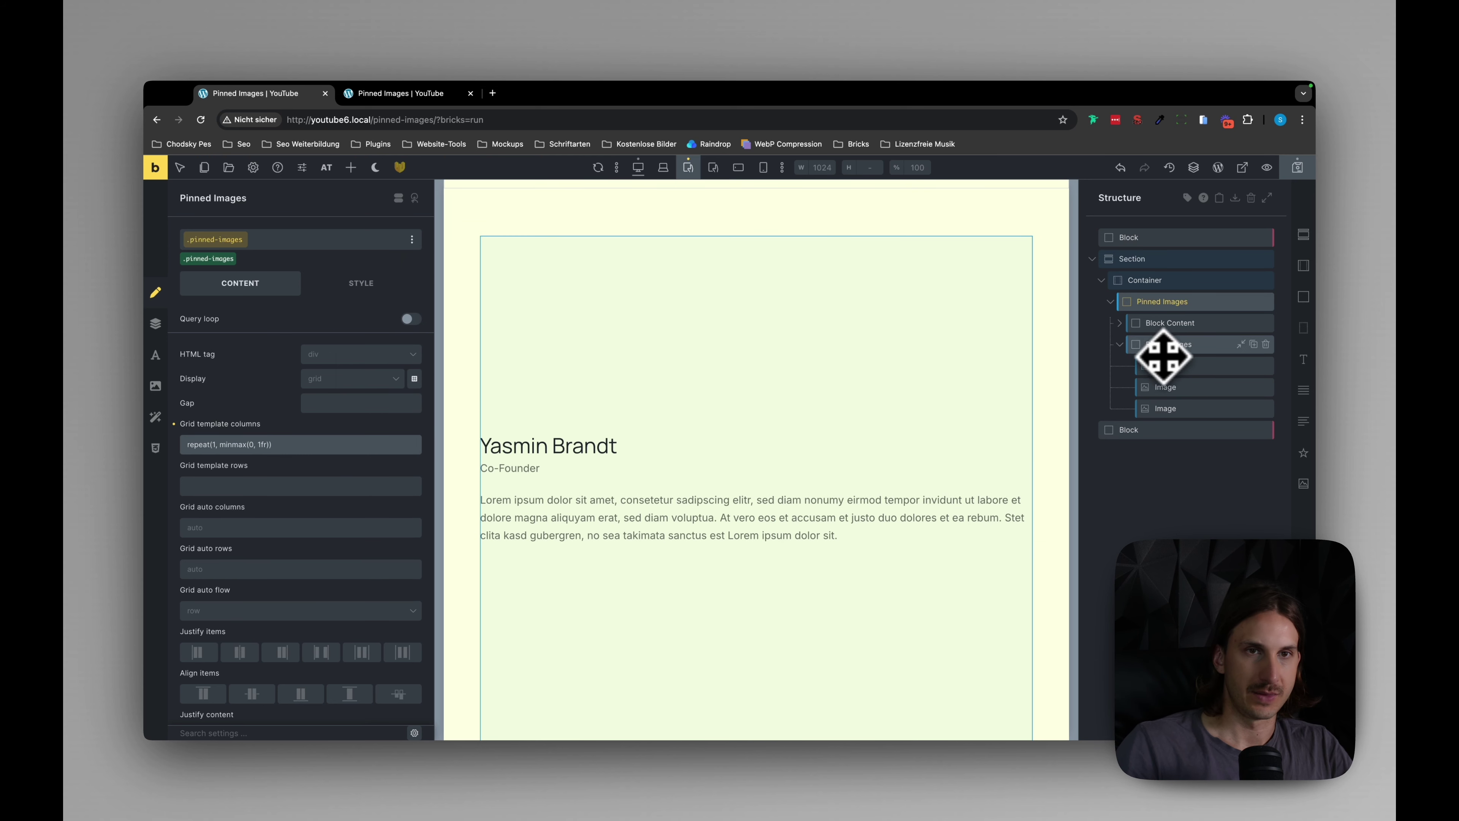
Check the Content inner height against the desktop breakpoint and set it to unset at the iPad Pro breakpoint.
click(1149, 325)
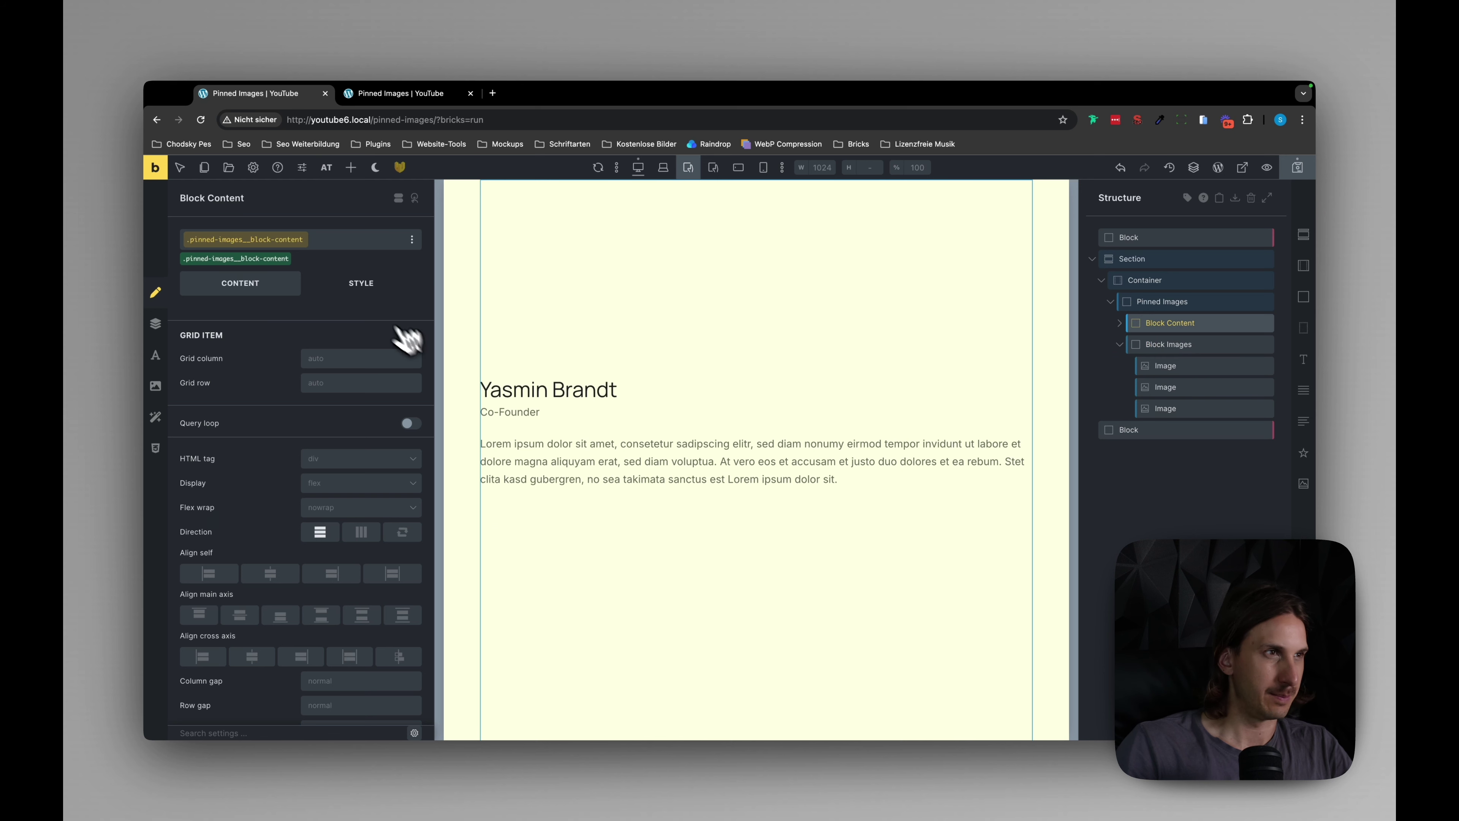
click(358, 288)
scroll(372, 459, down, 6)
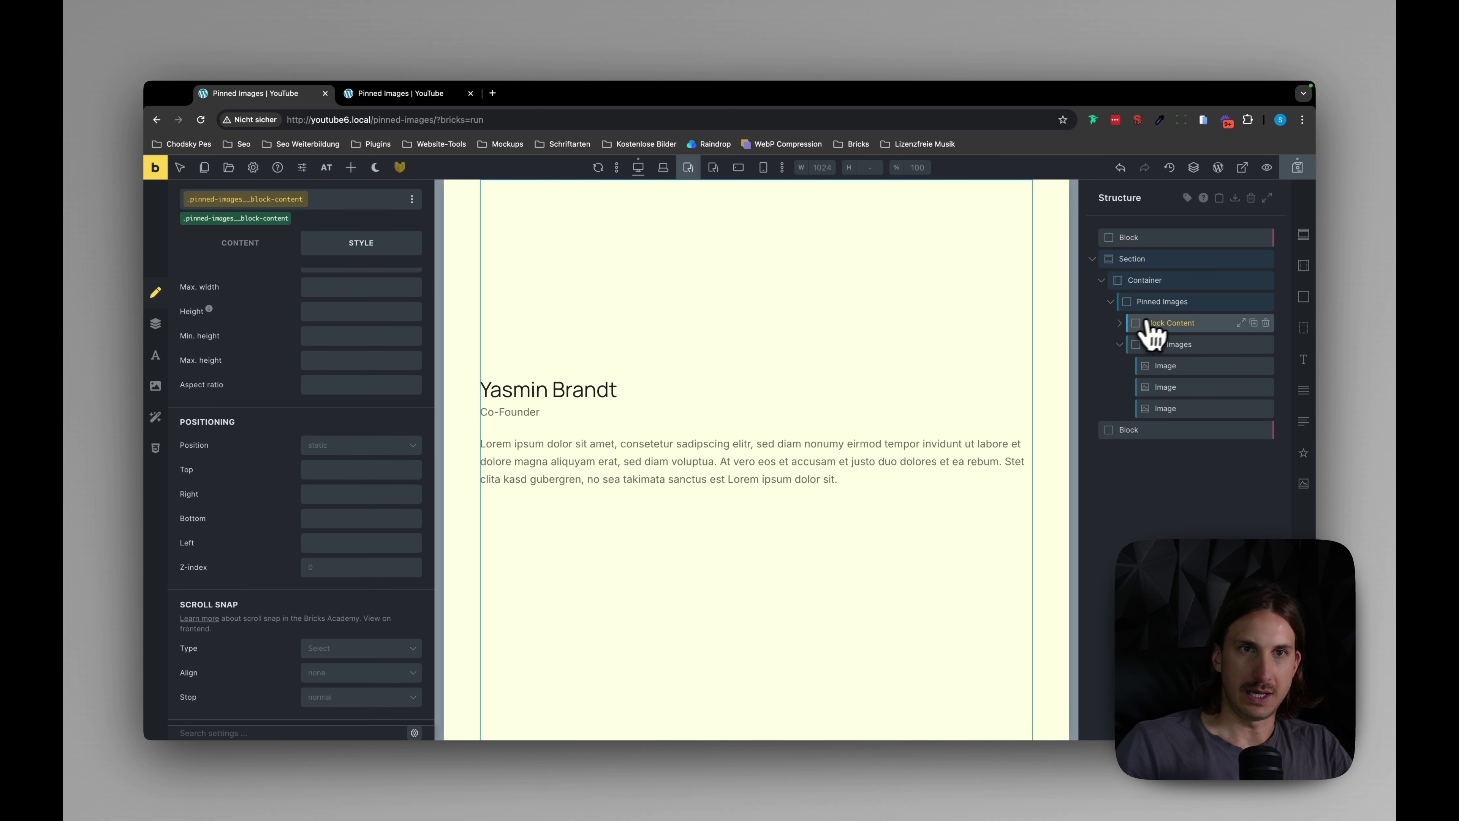
click(1120, 323)
click(1181, 345)
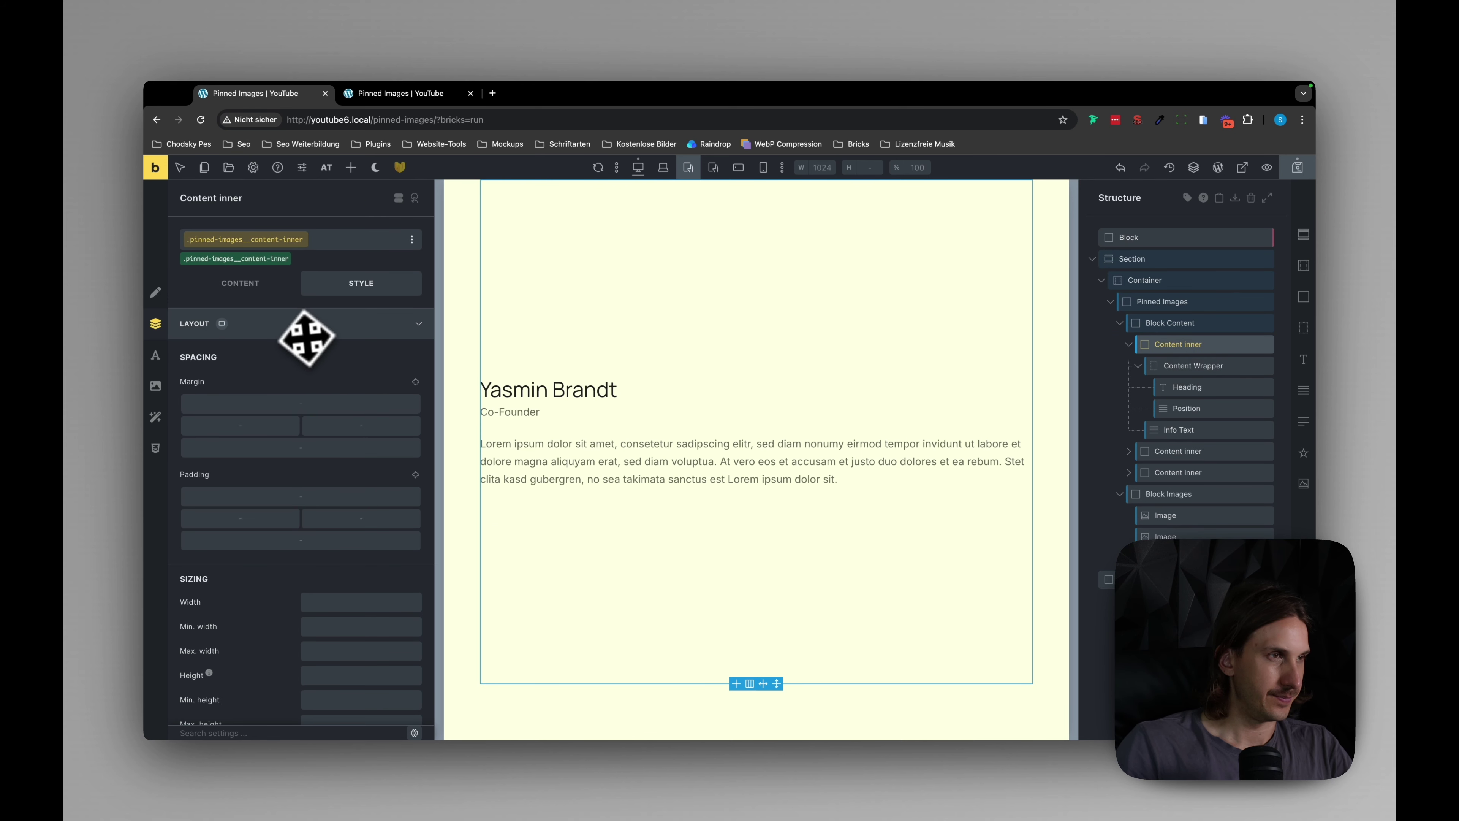
scroll(307, 338, down, 6)
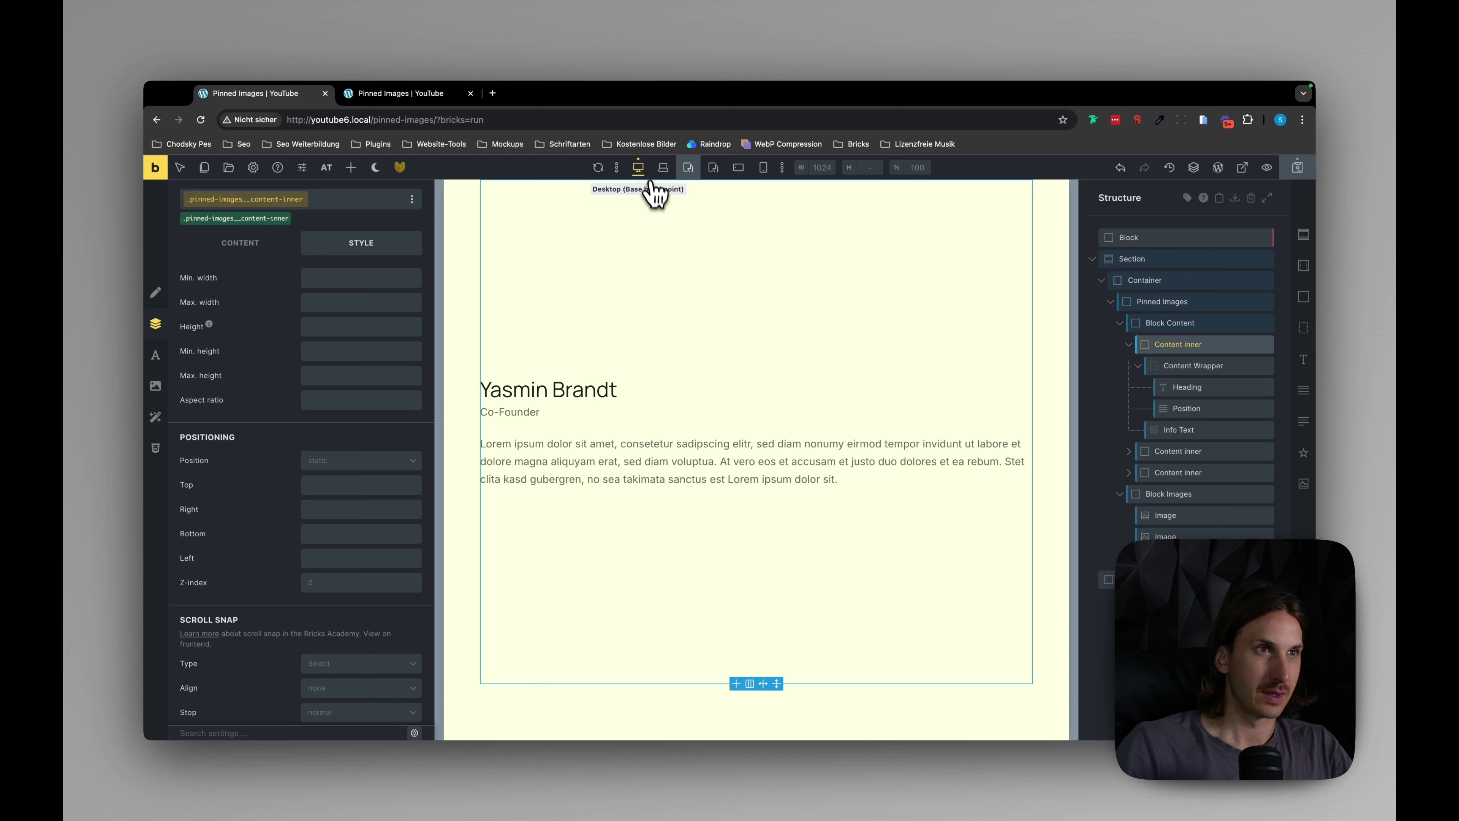
click(689, 170)
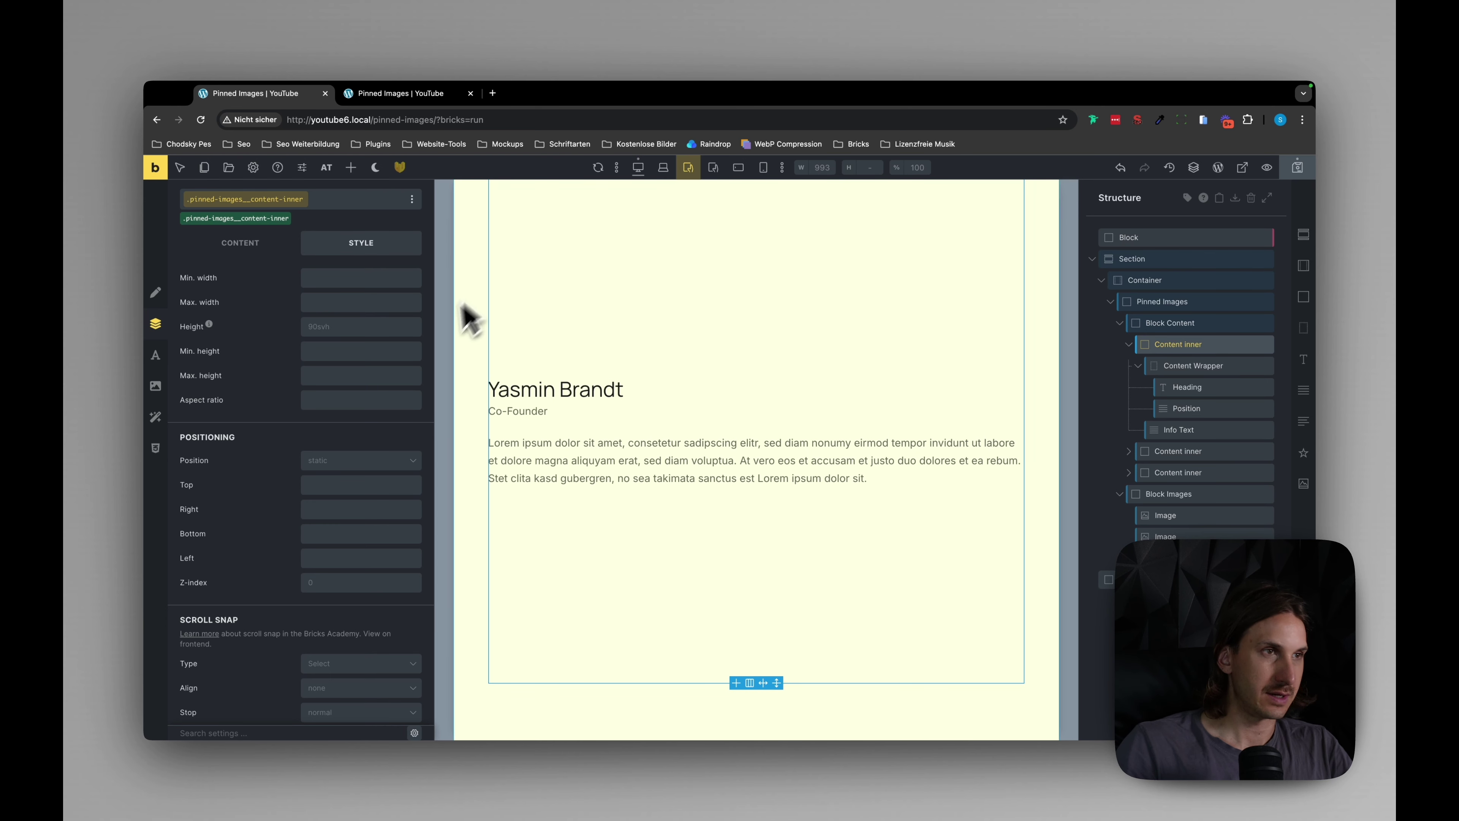
click(640, 168)
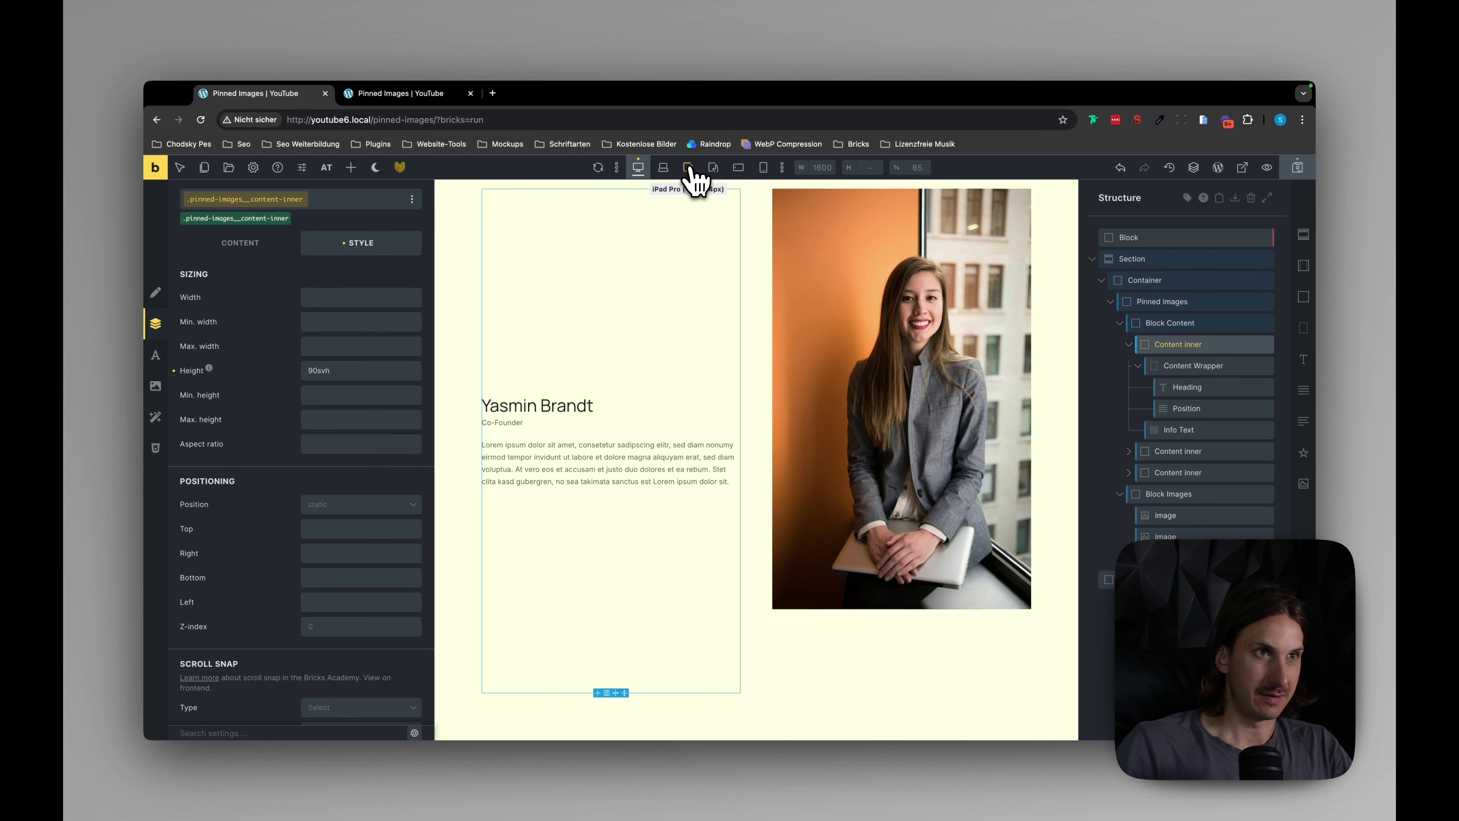
click(690, 168)
scroll(293, 457, up, 5)
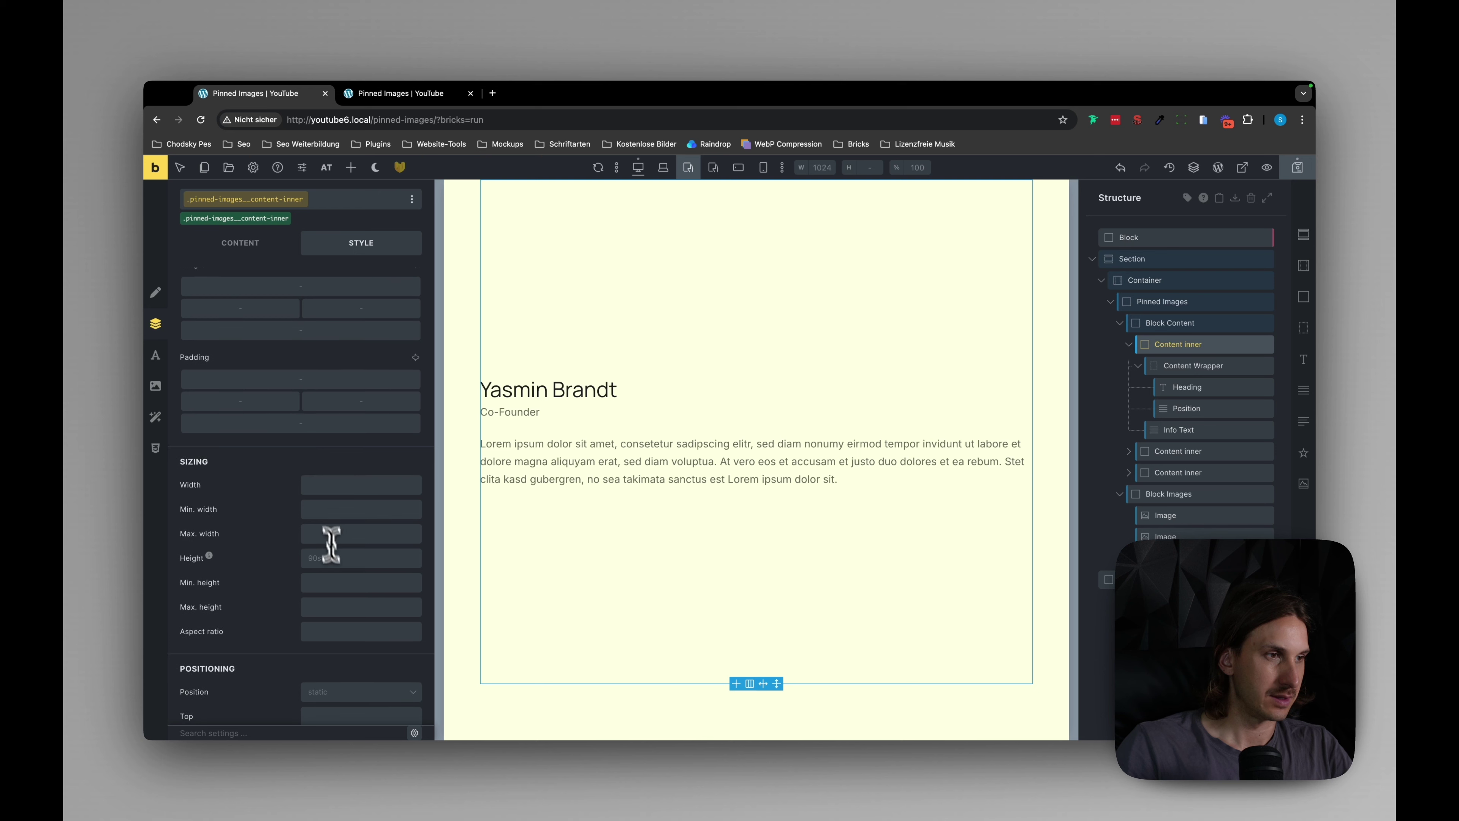
click(339, 561)
text(unset)
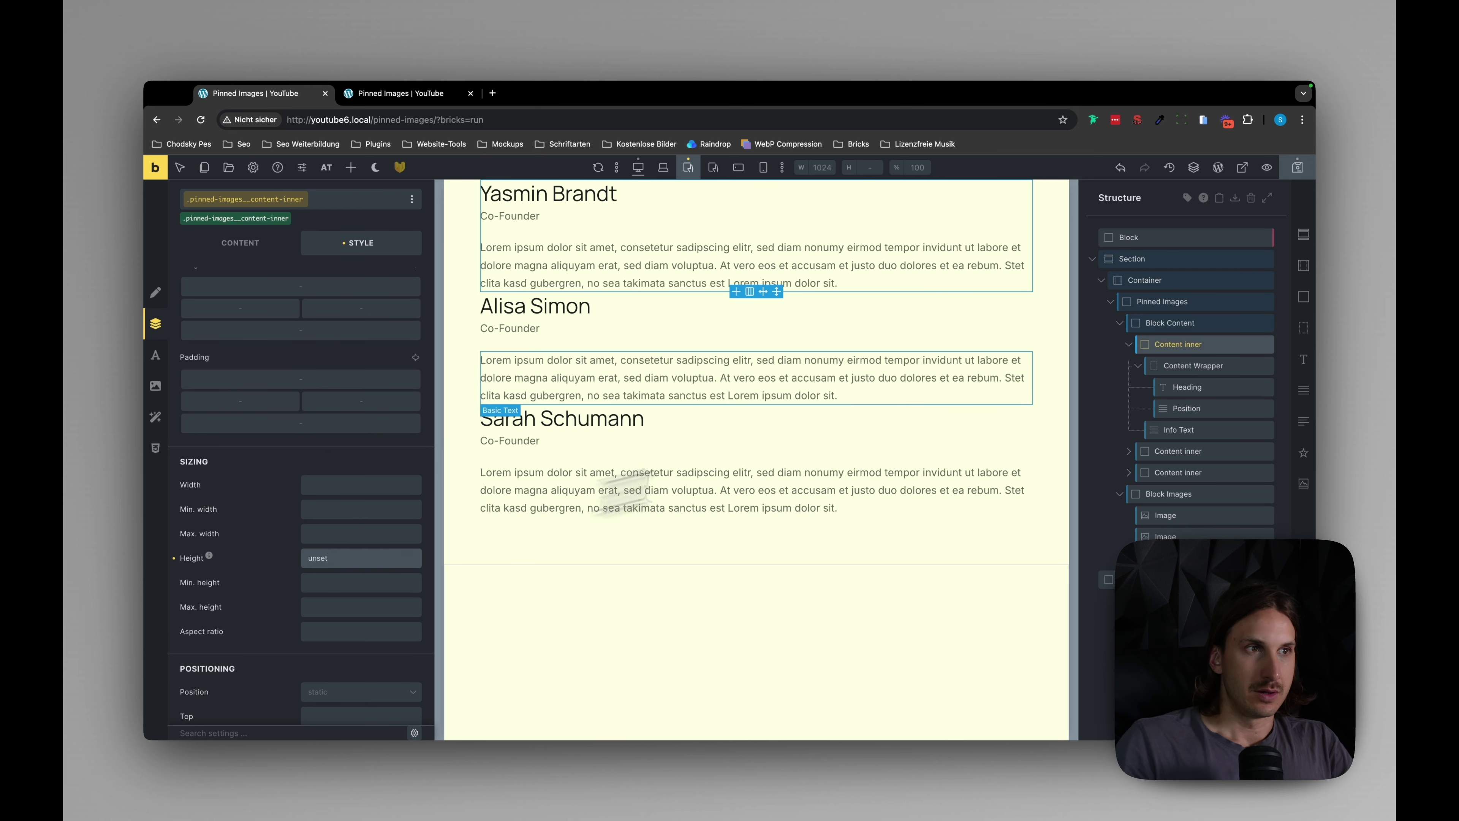
scroll(782, 401, up, 2)
Set the row gap of Block Content to var(--space-3xl) to separate the stacked team entries.
click(1167, 324)
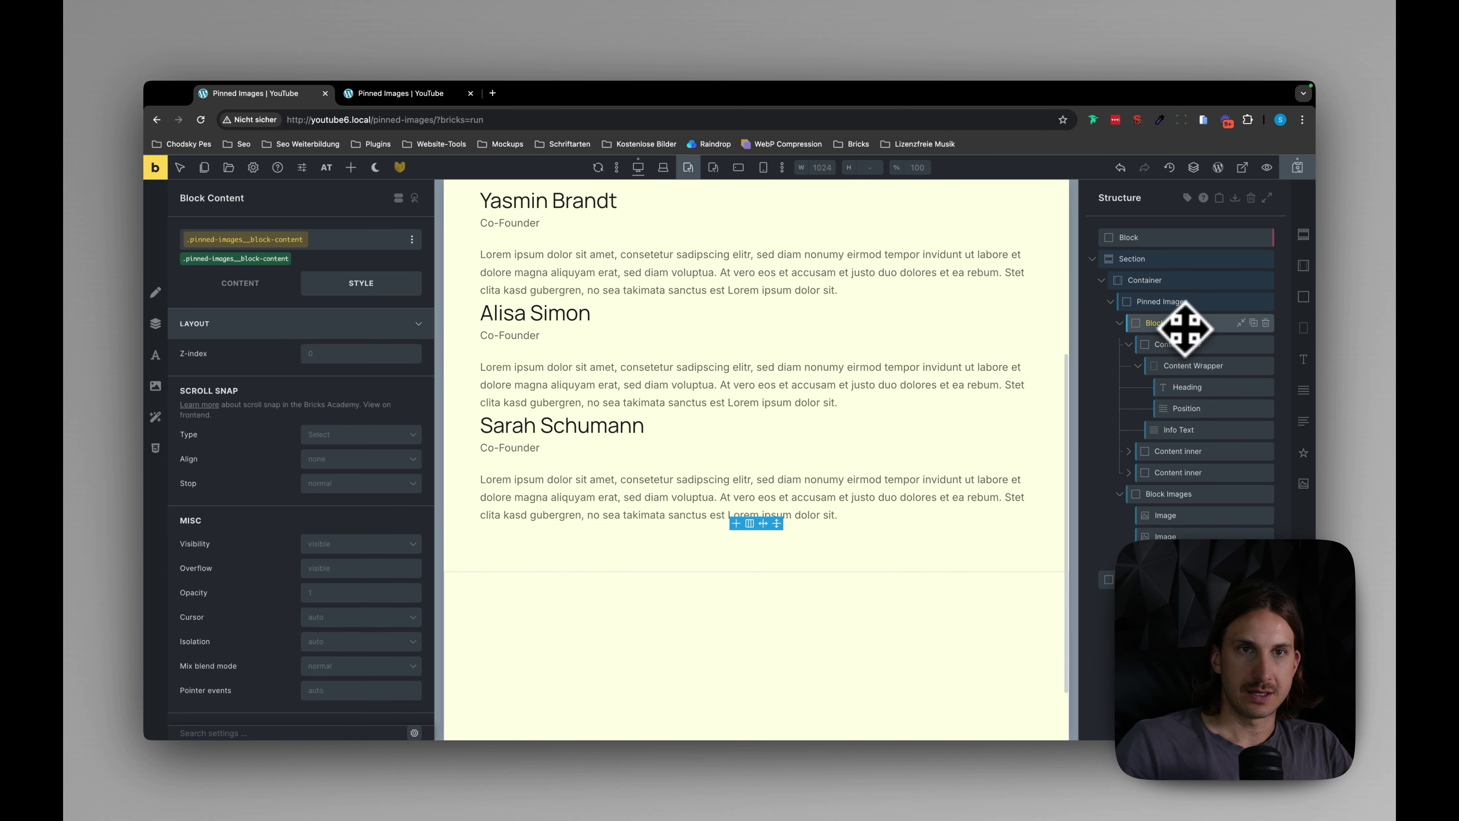
click(261, 287)
scroll(814, 467, up, 2)
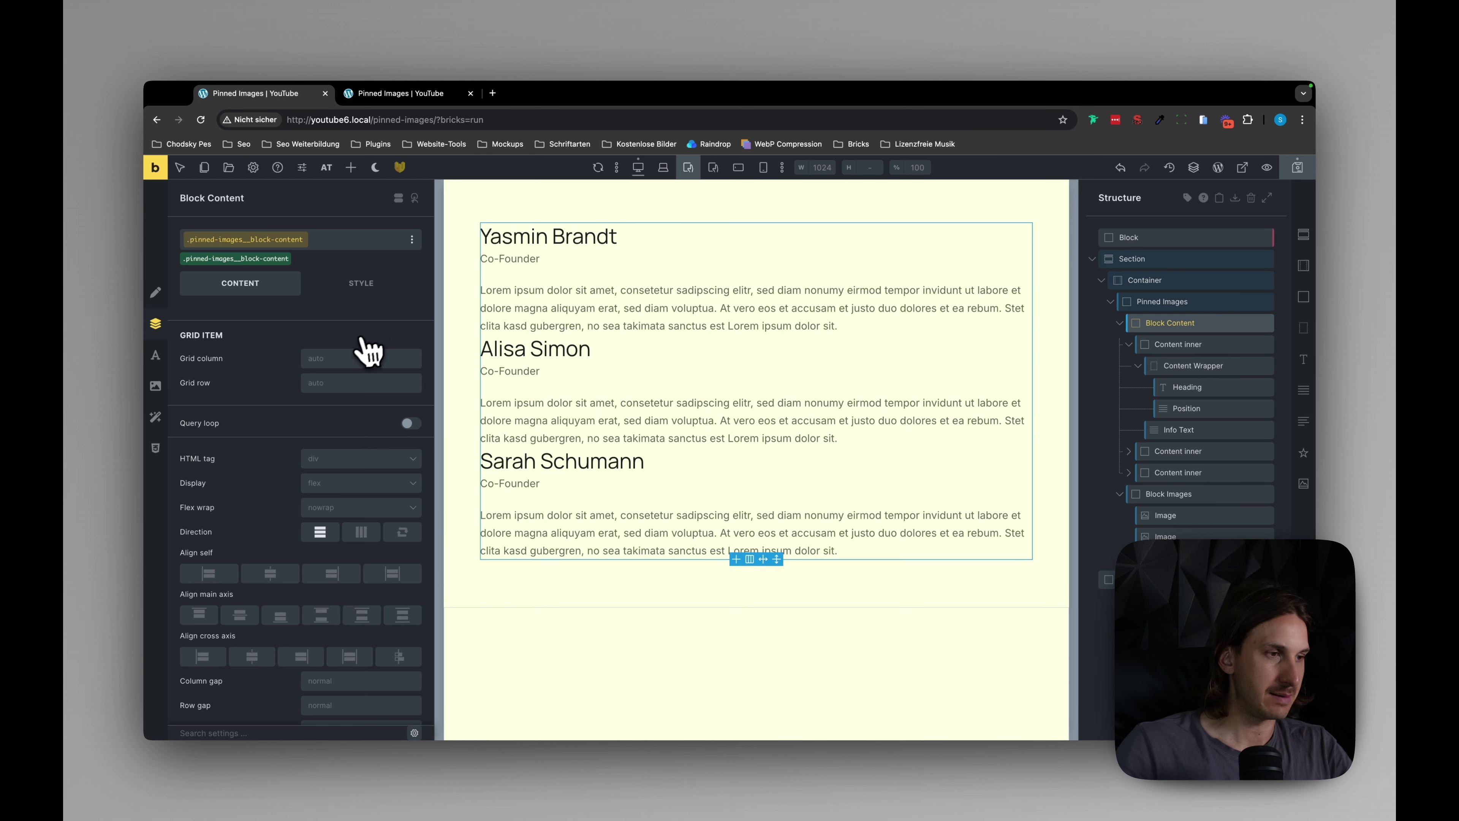
scroll(293, 515, down, 5)
right_click(325, 546)
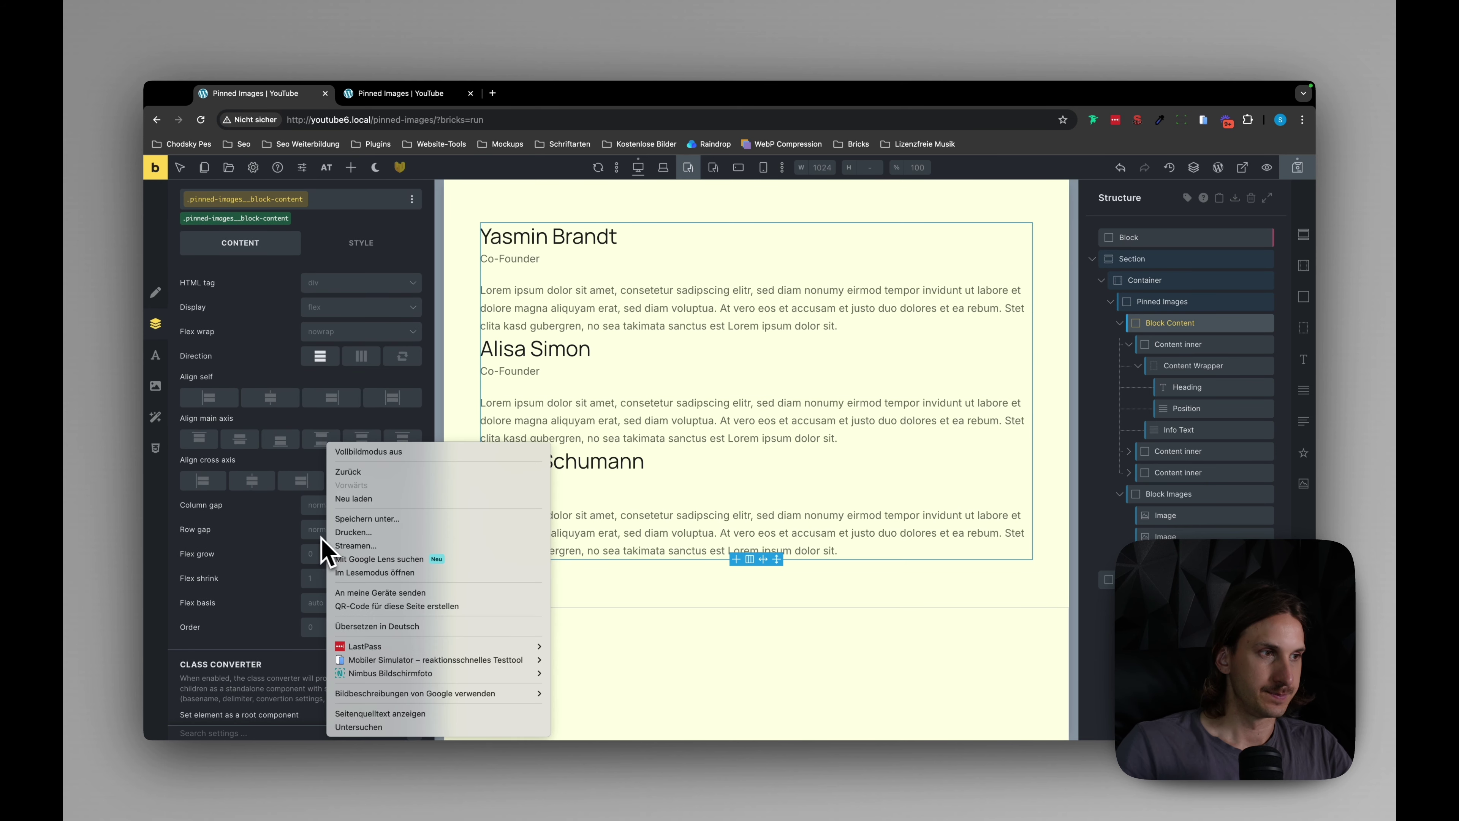
right_click(309, 529)
click(406, 537)
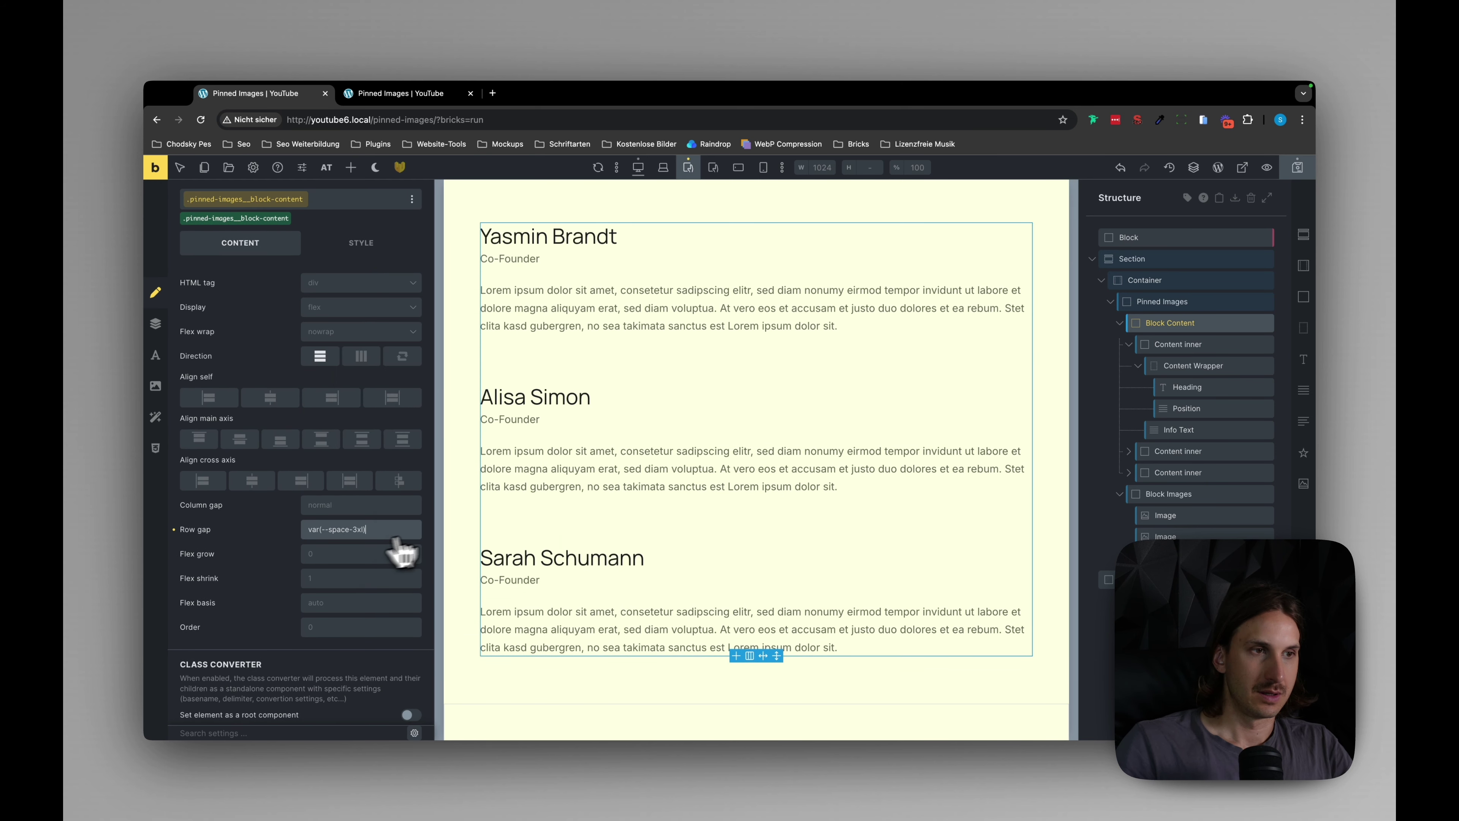
scroll(764, 468, up, 3)
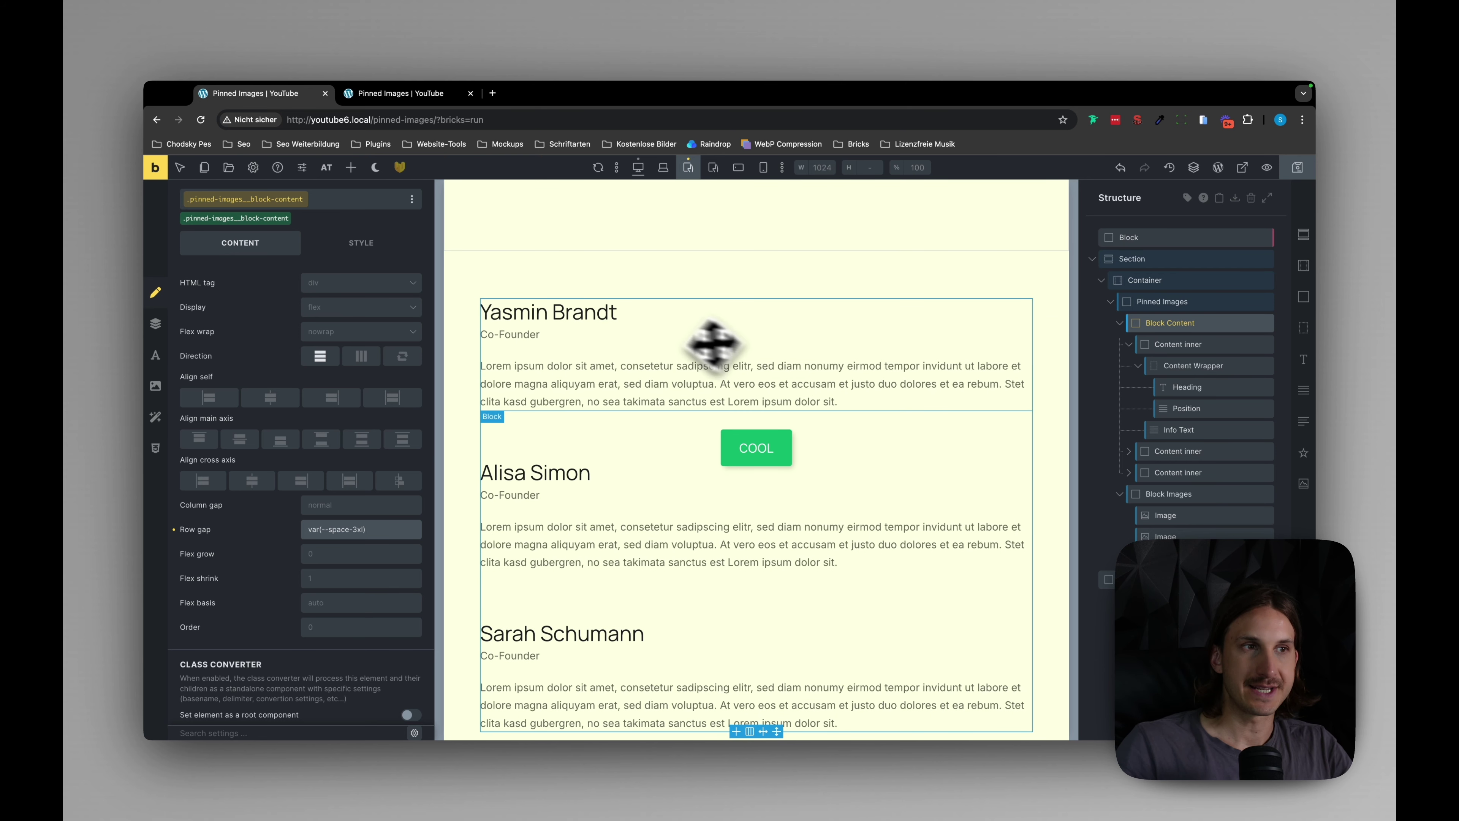
Inspect the Heading and Content Wrapper structure, and compare the section's layout at the desktop and iPad Pro breakpoints.
click(586, 313)
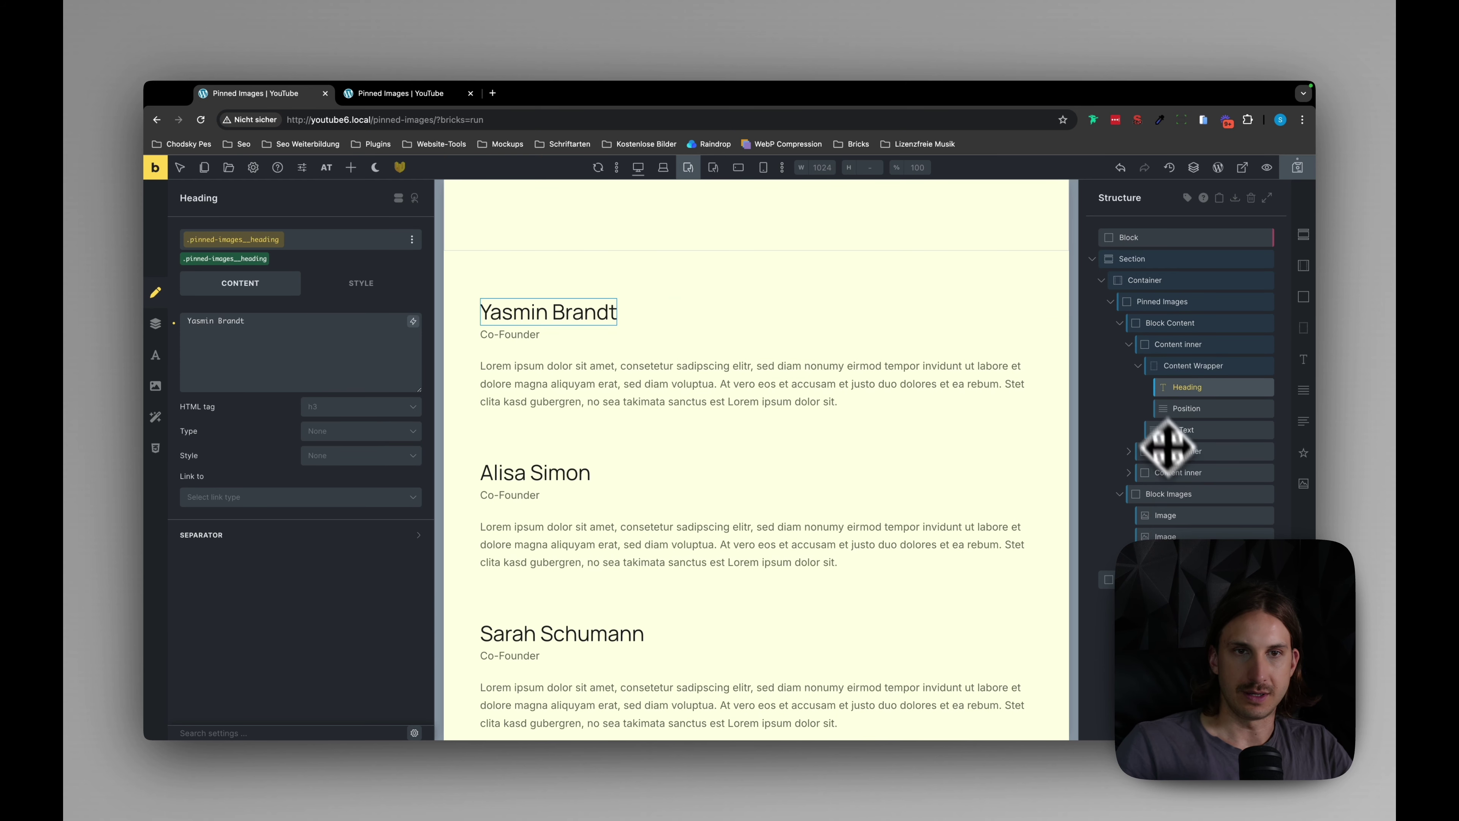
click(1146, 371)
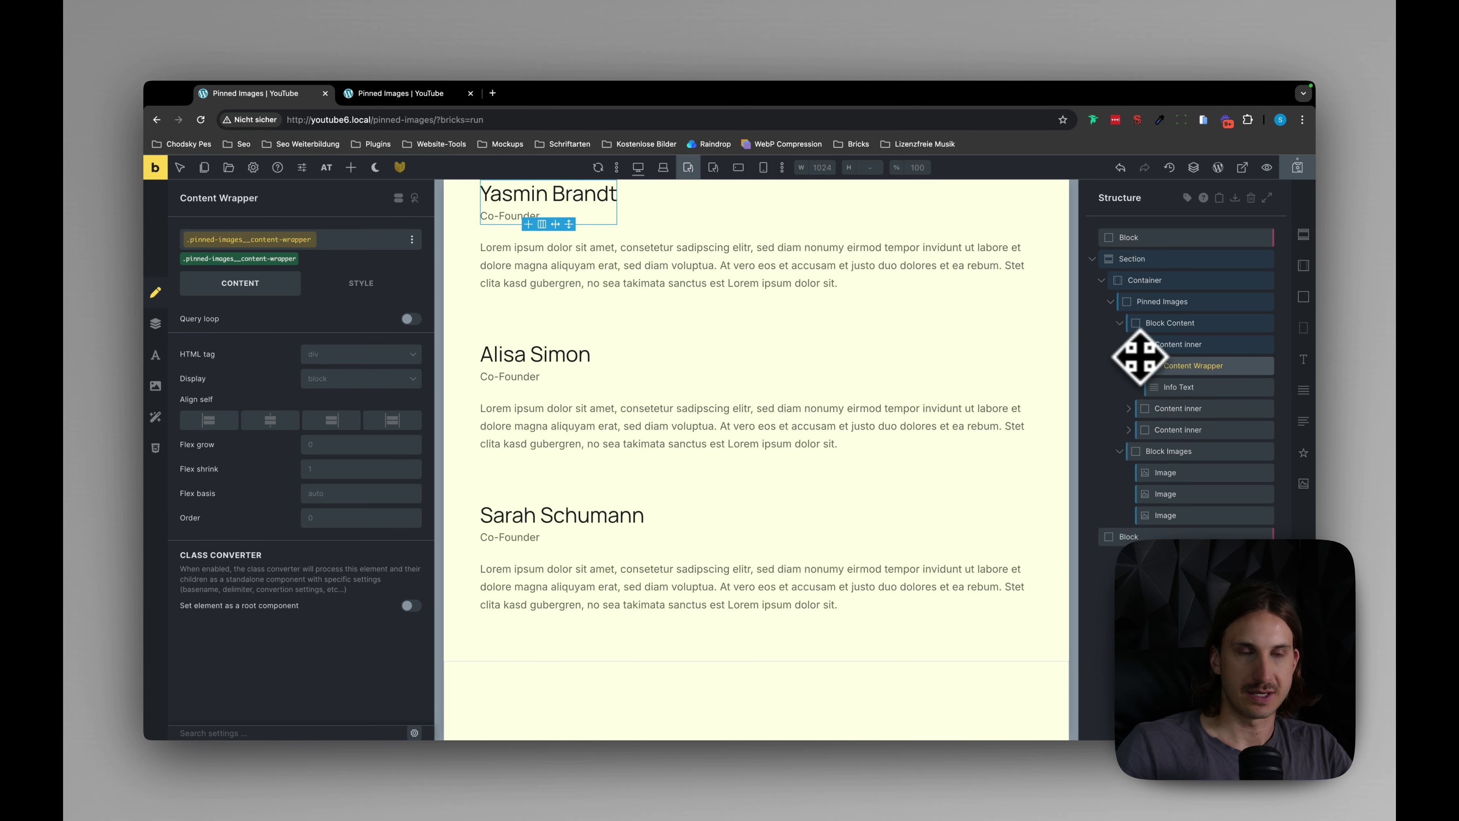
scroll(756, 439, up, 3)
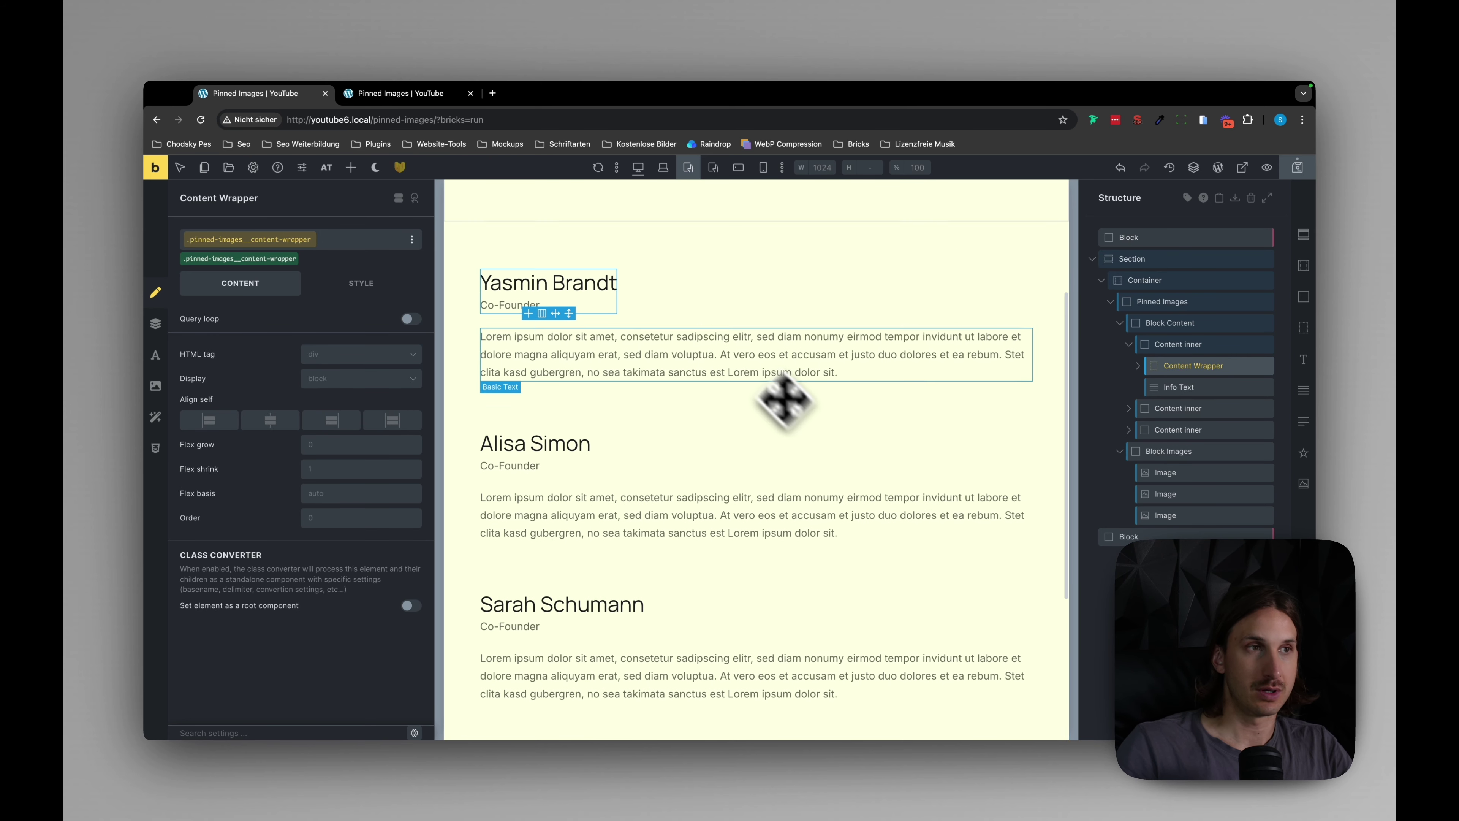
click(639, 168)
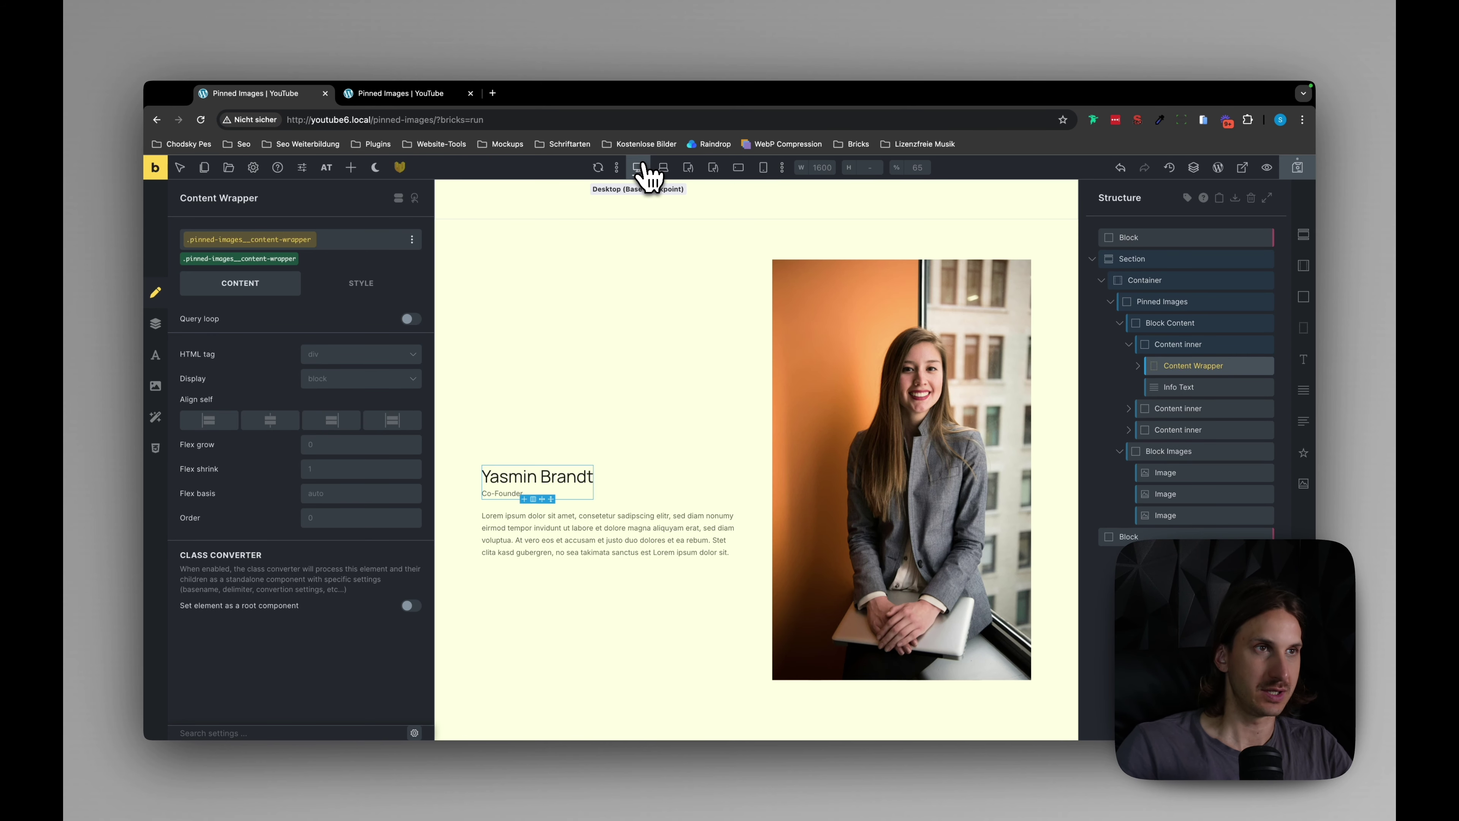
click(688, 168)
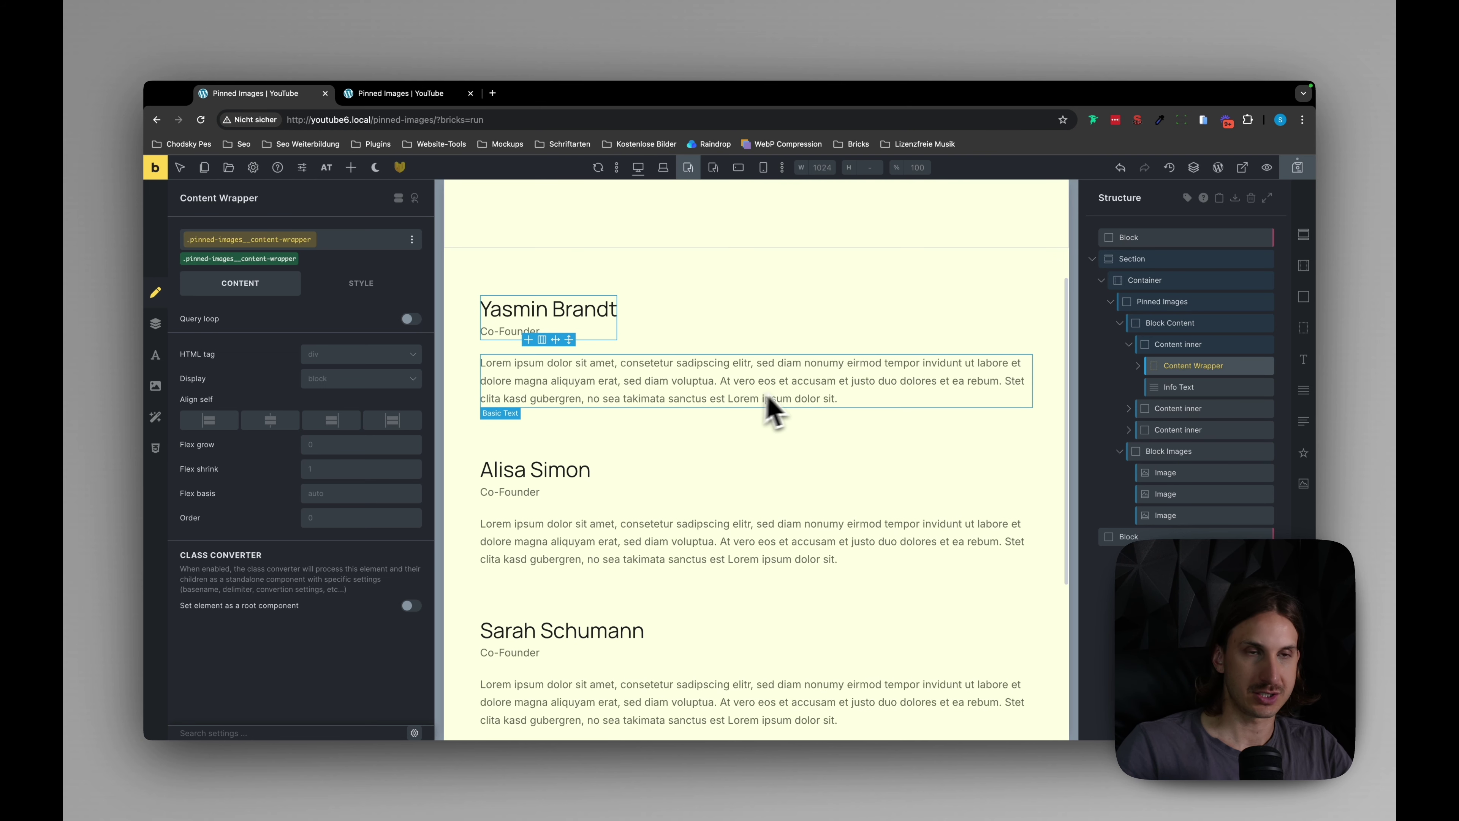
scroll(769, 396, up, 1)
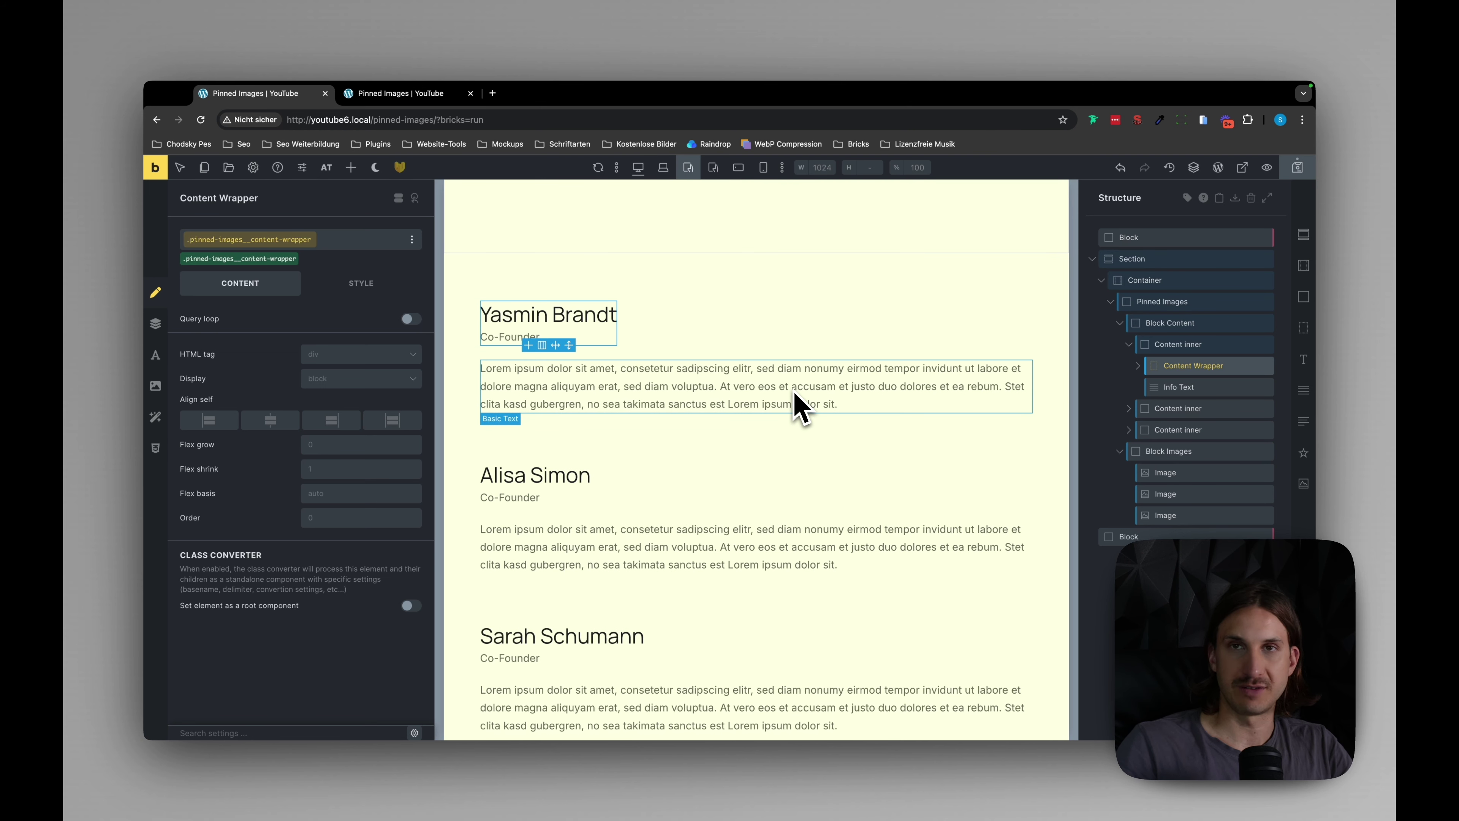
scroll(822, 396, up, 2)
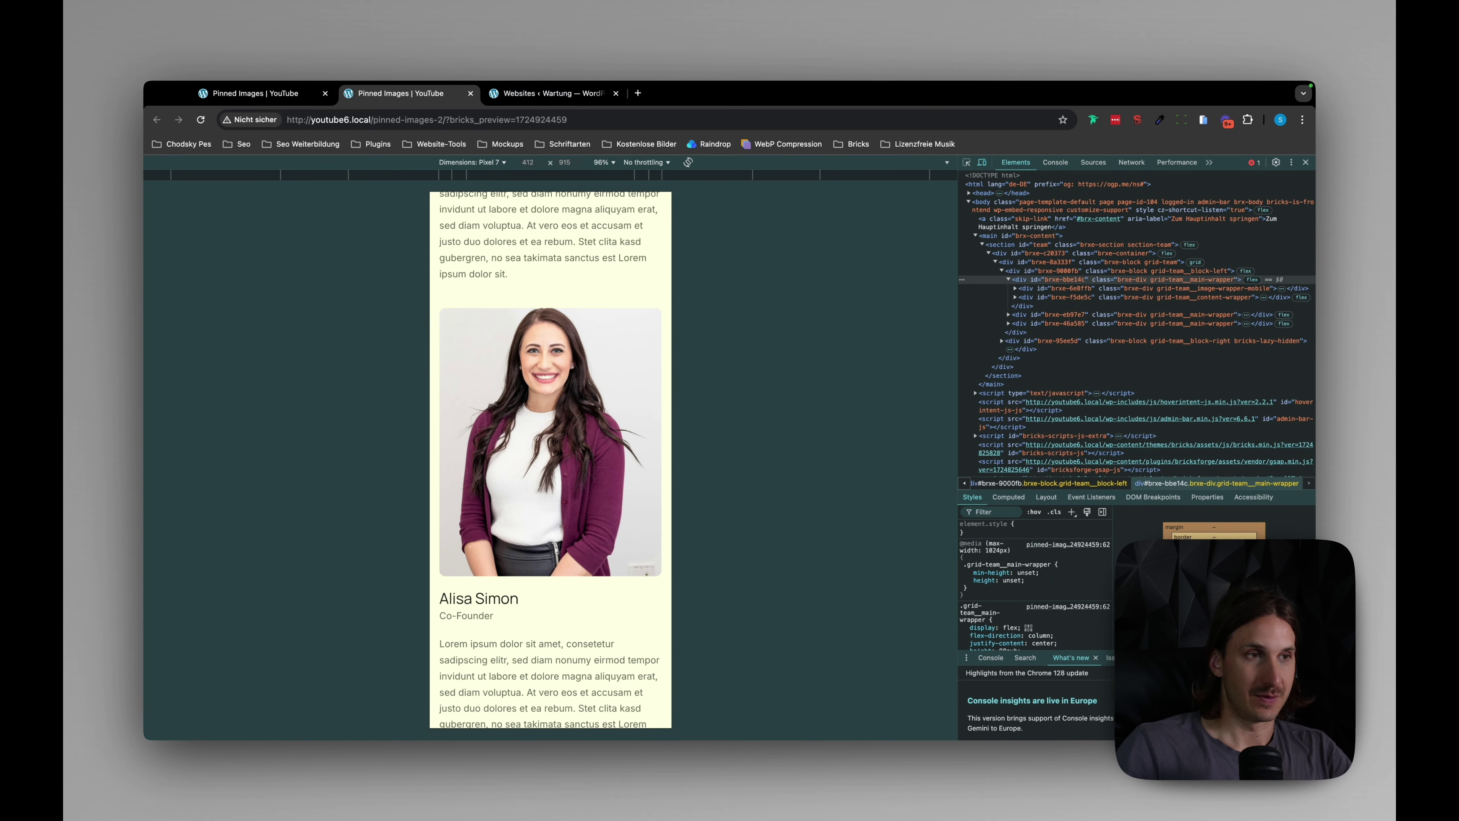
Examine the mobile preview of the second pinned images page, with each photo placed above its team member's text.
scroll(550, 460, up, 5)
scroll(550, 460, up, 3)
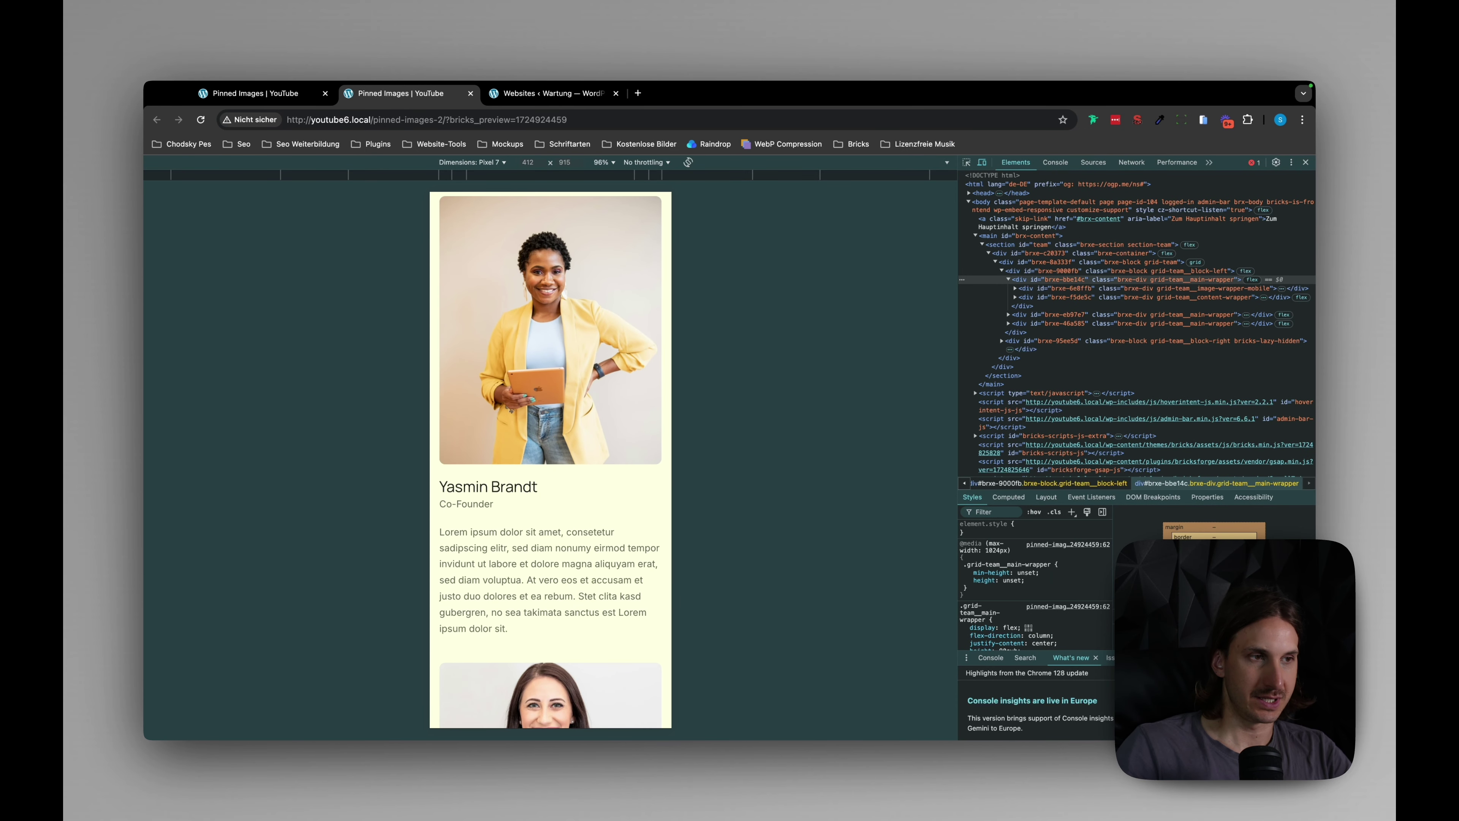
scroll(551, 460, down, 5)
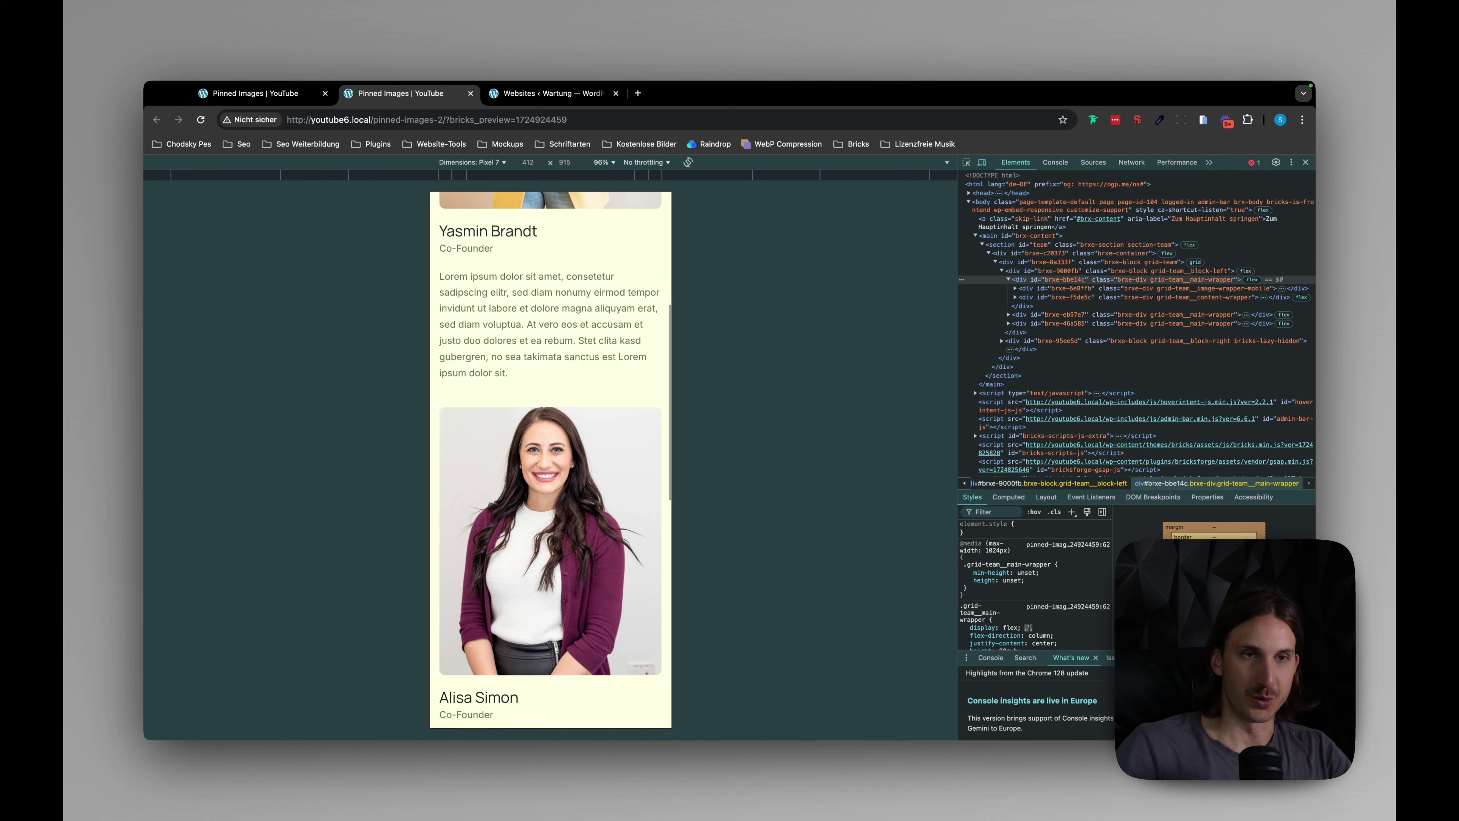
scroll(550, 460, down, 2)
scroll(551, 460, down, 5)
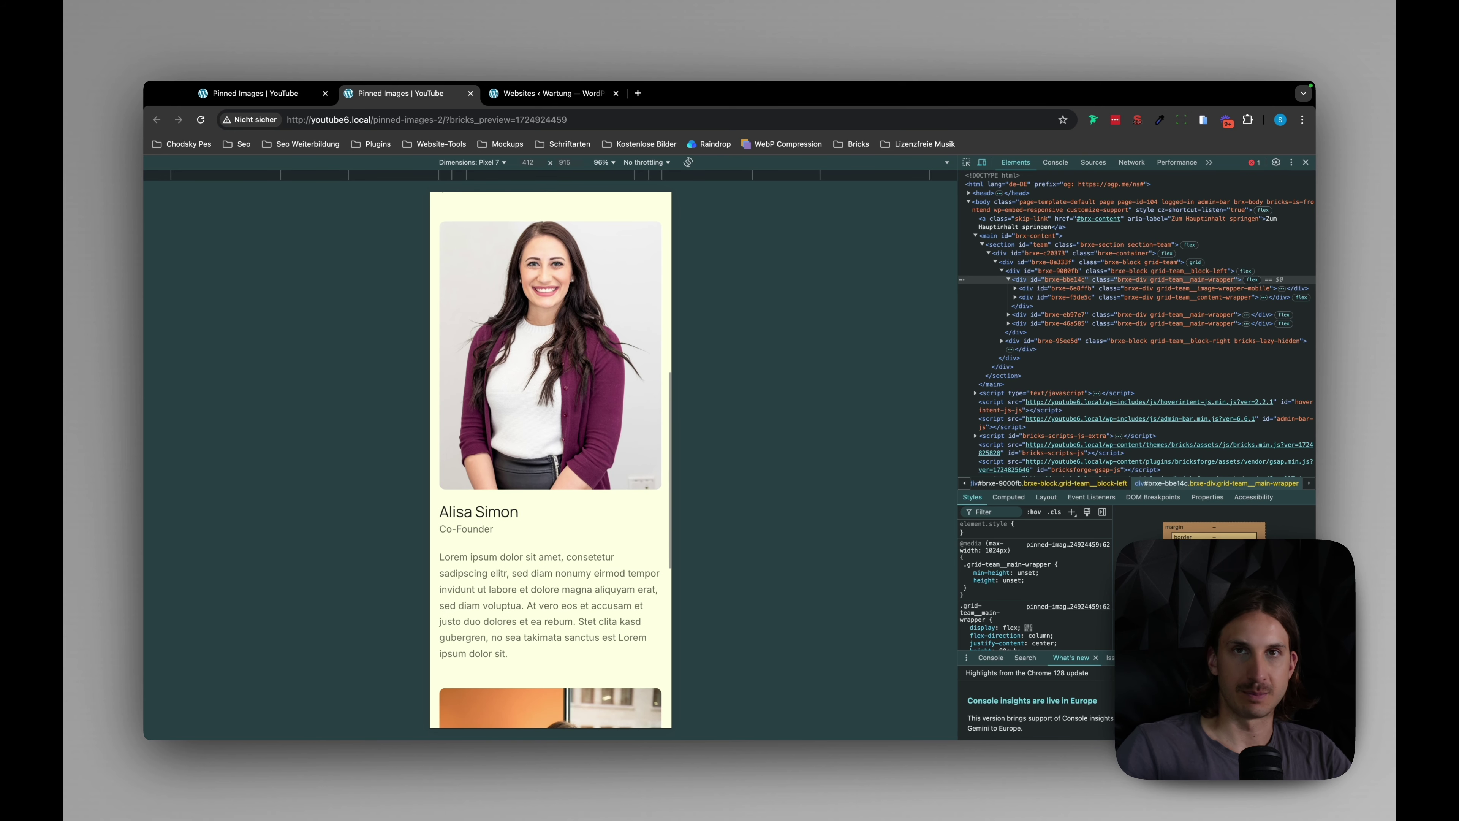